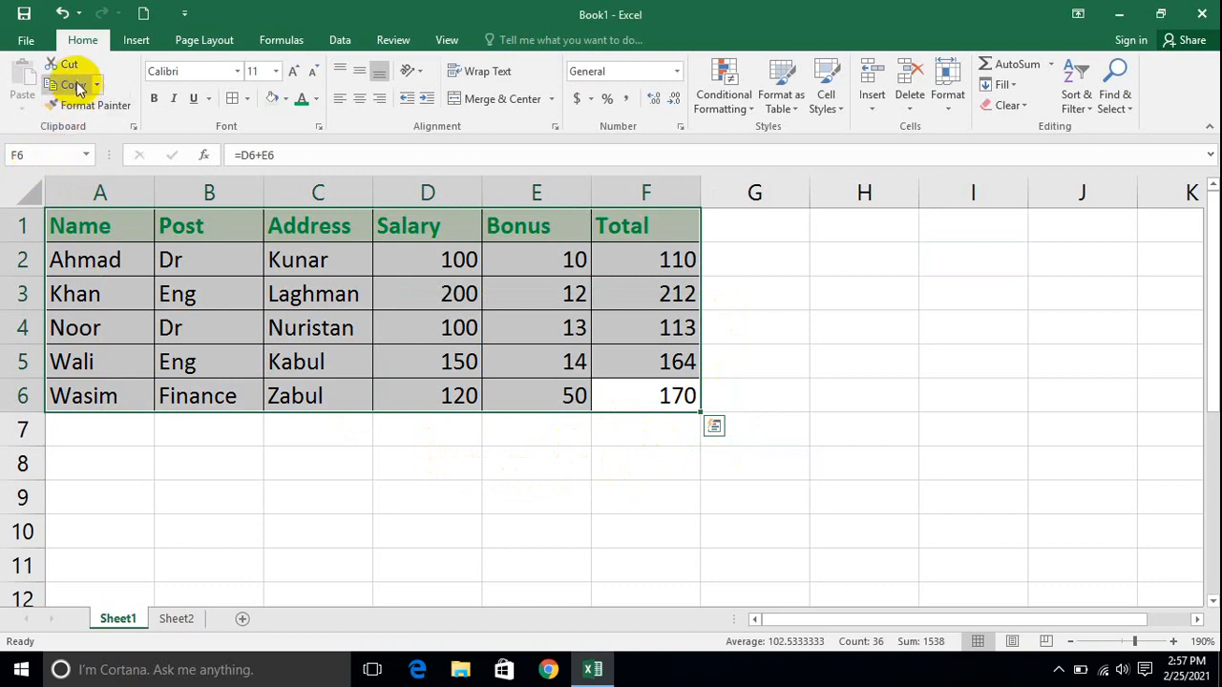
# Step: Copy the table A1:F6 on Sheet1 and view the Paste Special options without pasting anything
pyautogui.click(73, 84)
pyautogui.click(15, 101)
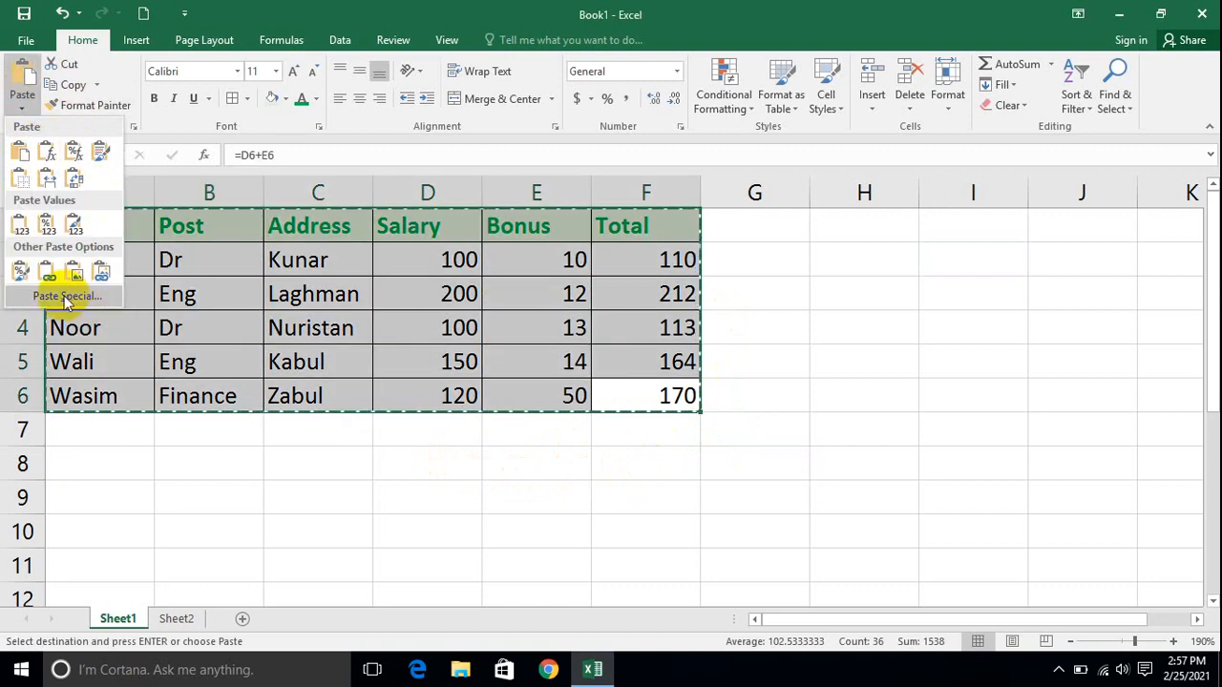
pyautogui.click(813, 480)
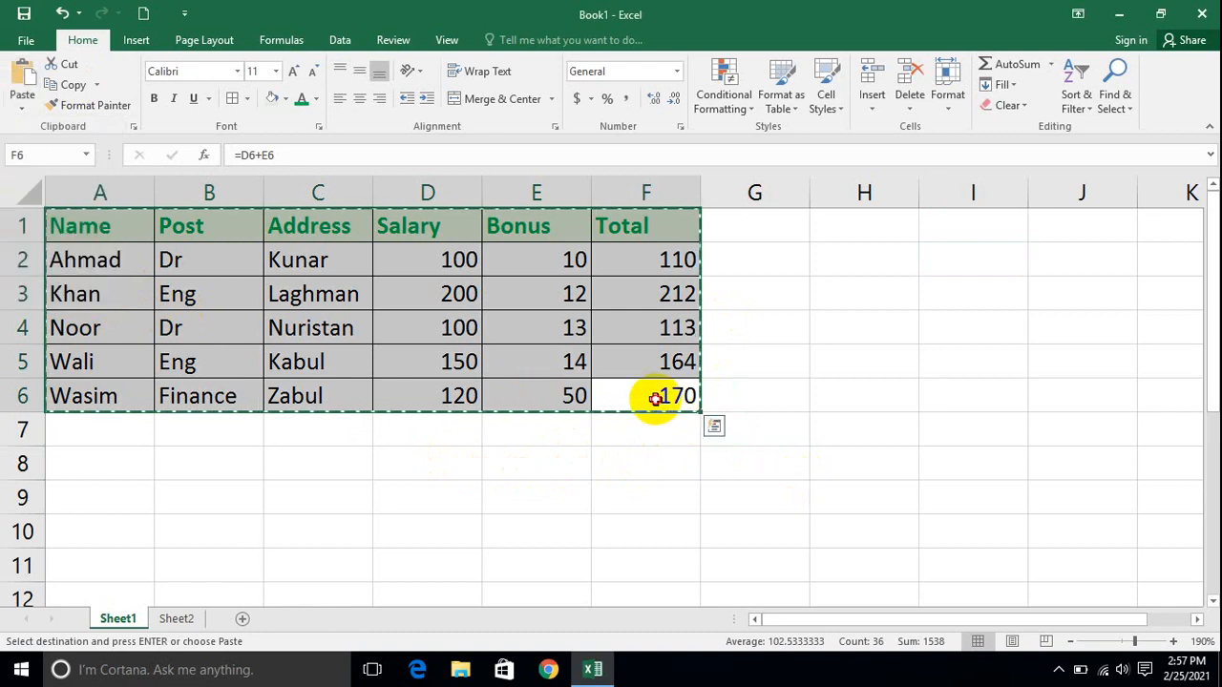
pyautogui.moveTo(657, 400); pyautogui.dragTo(13, 194)
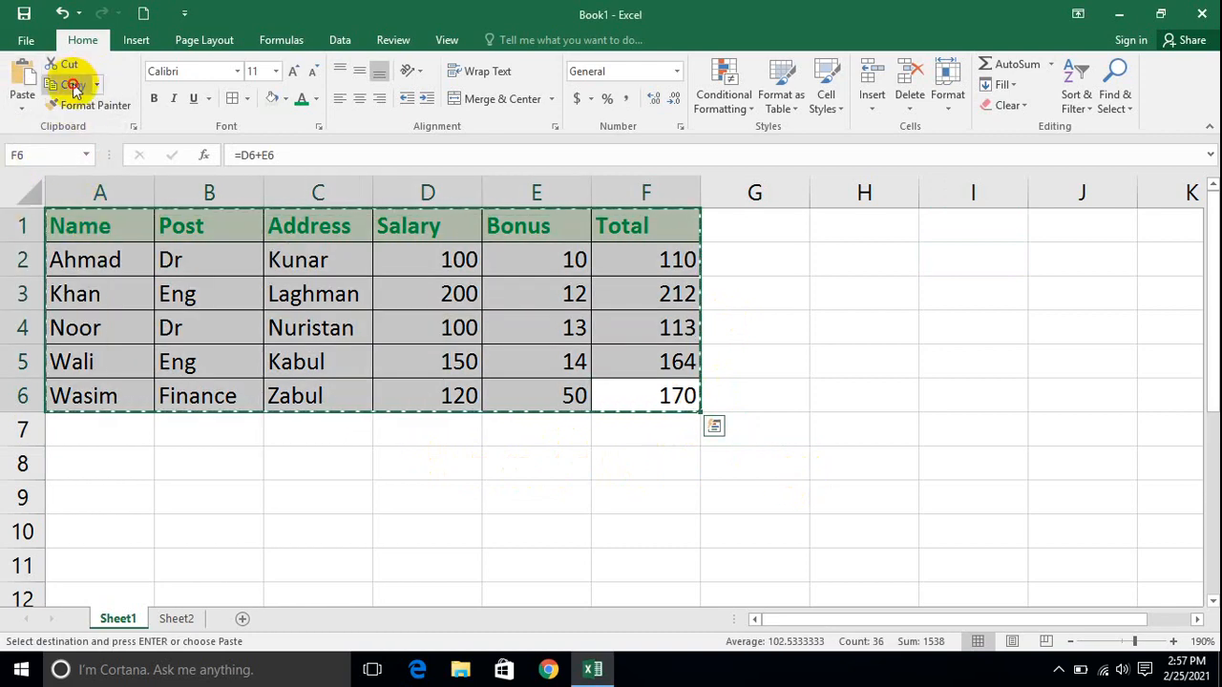
pyautogui.click(23, 113)
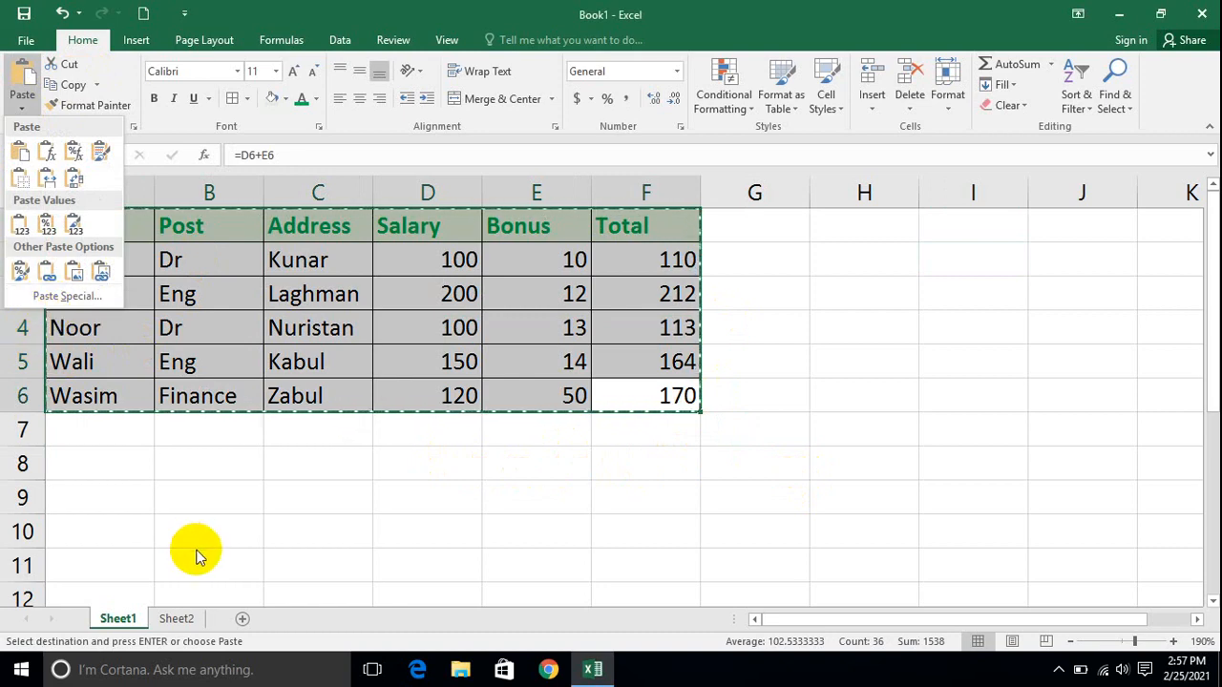
pyautogui.click(57, 295)
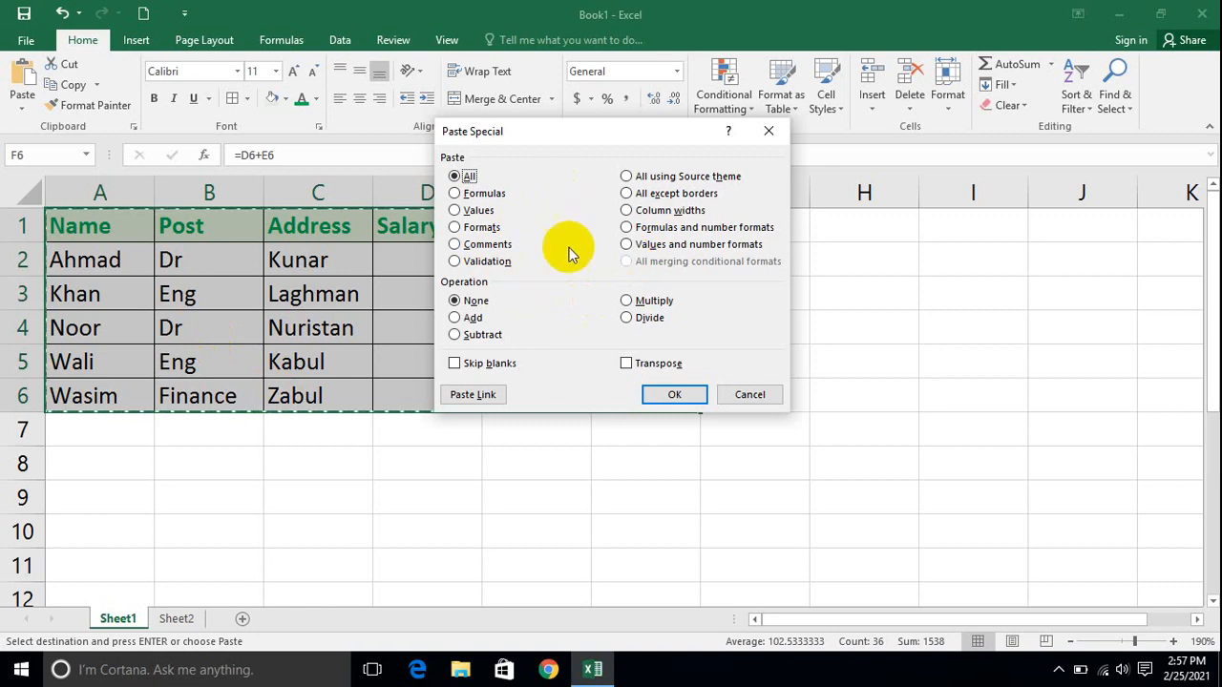
pyautogui.click(742, 393)
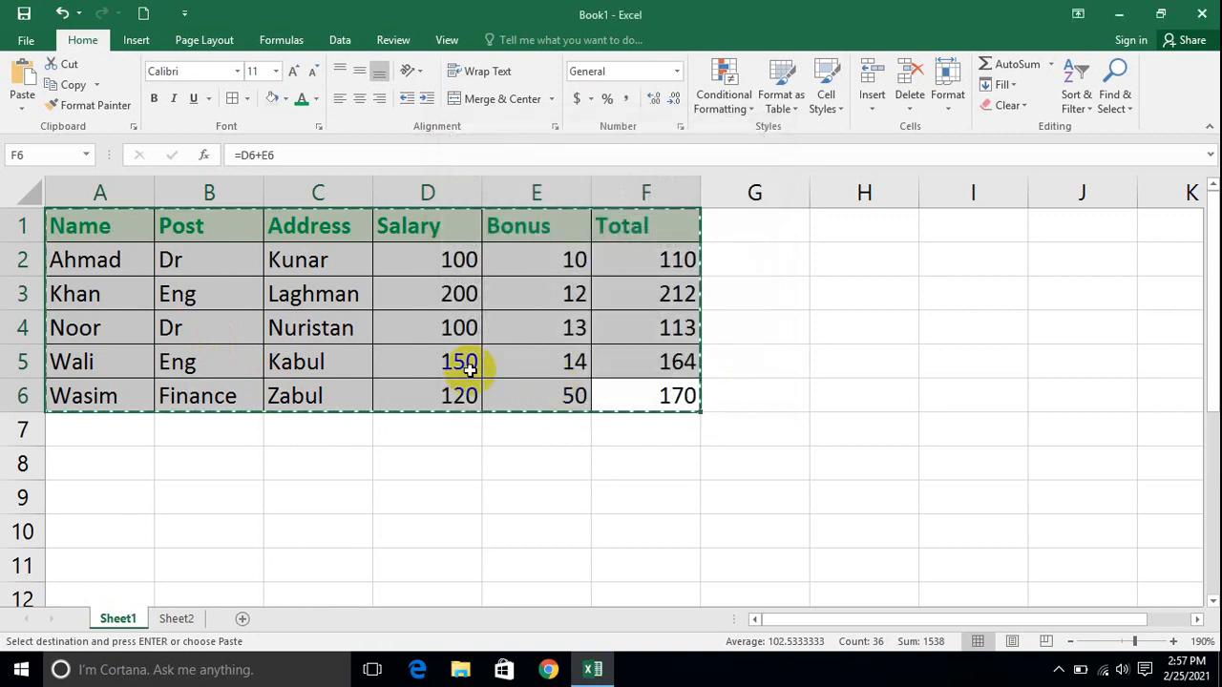
pyautogui.moveTo(648, 403); pyautogui.dragTo(108, 161)
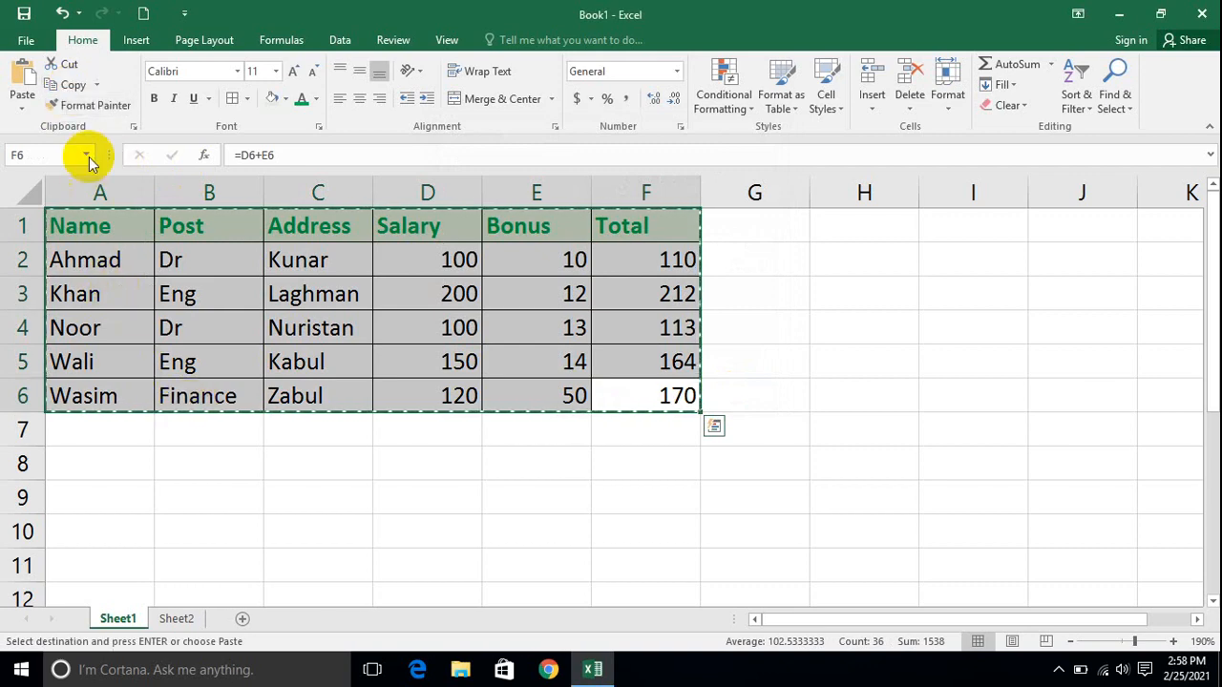
pyautogui.click(24, 113)
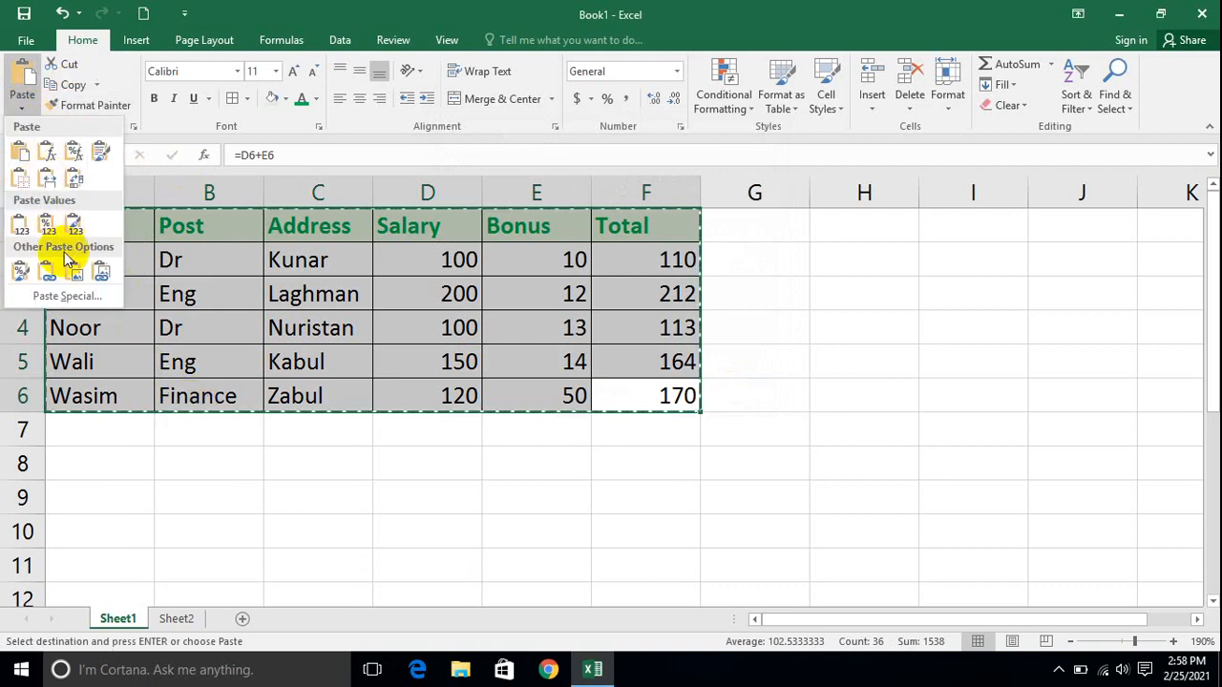
pyautogui.click(91, 297)
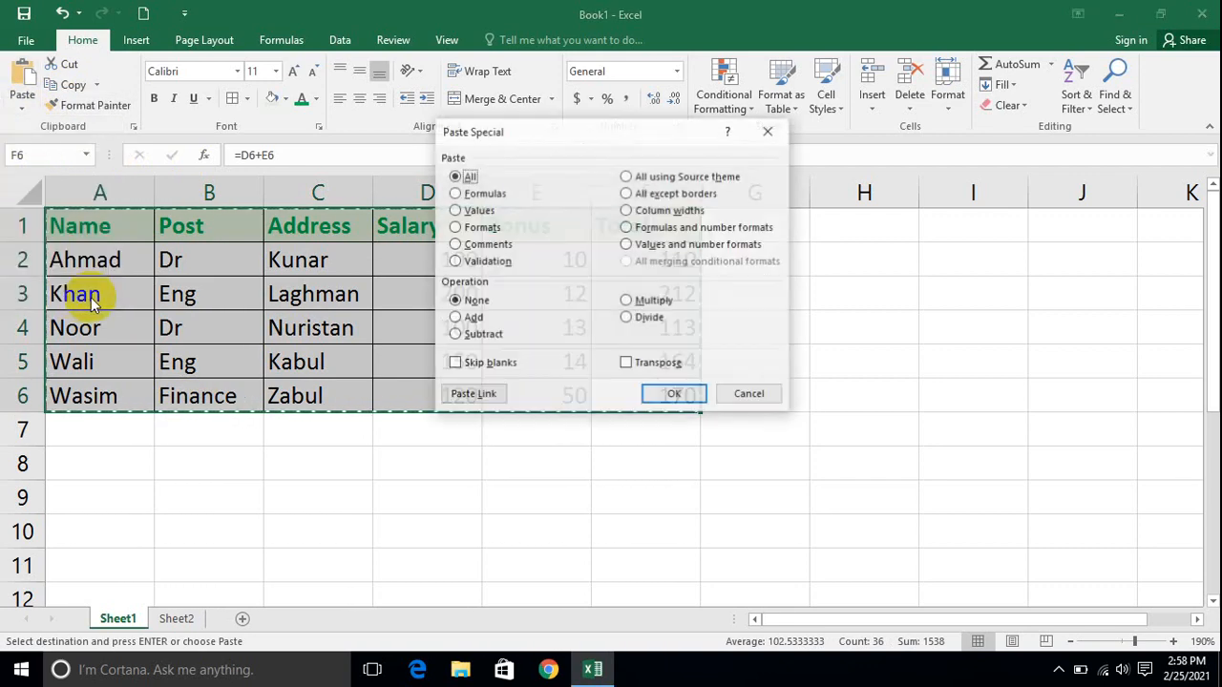
pyautogui.press('Escape')
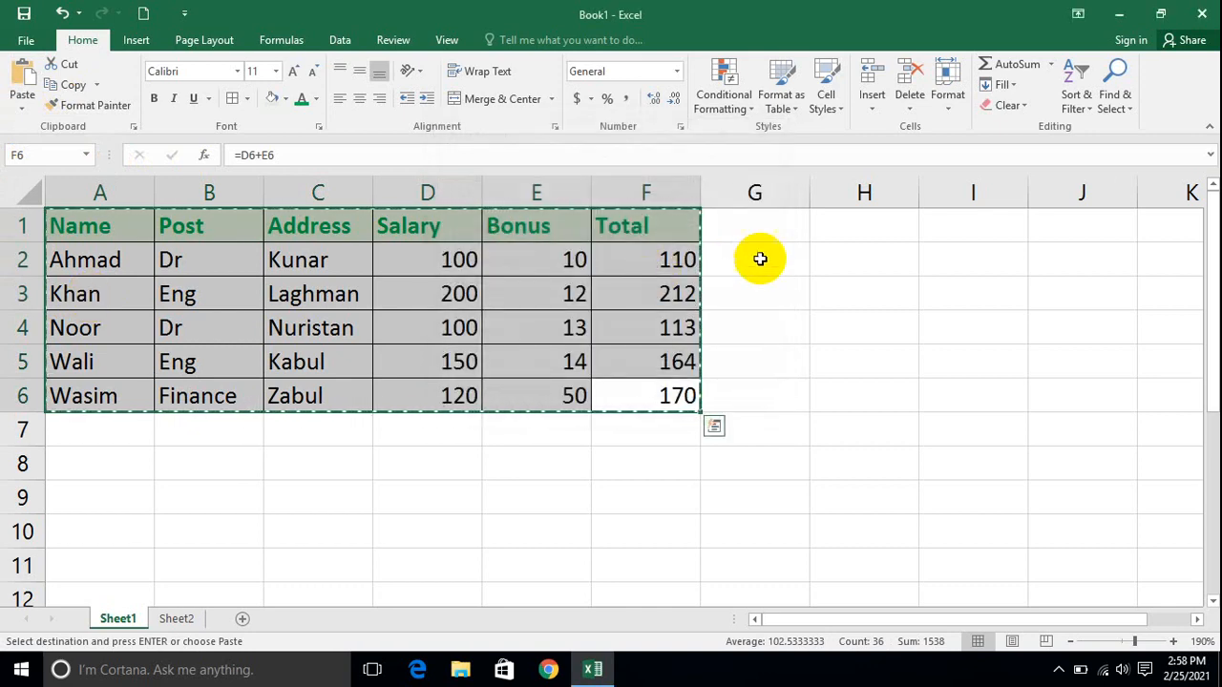
# Step: Enter the text "Ctrl+Alt+V" in cell H2 and "Paste Special" in cell I2
pyautogui.click(862, 259)
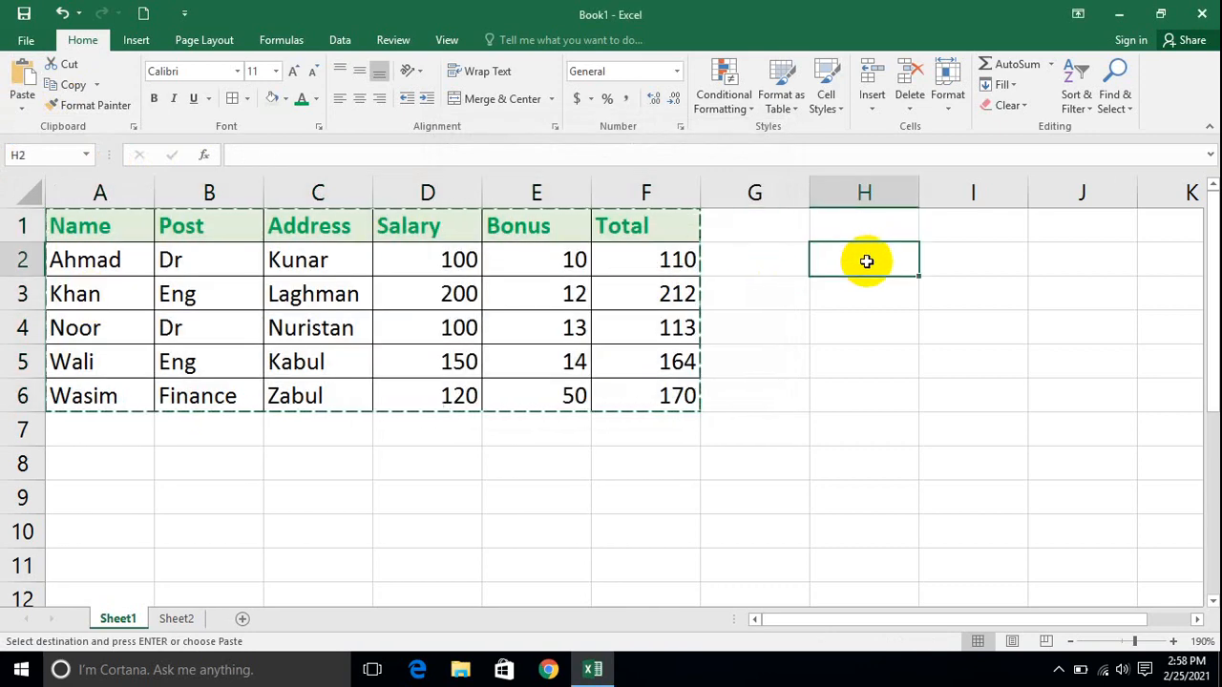
pyautogui.write("'Ctrl+Alt+V")
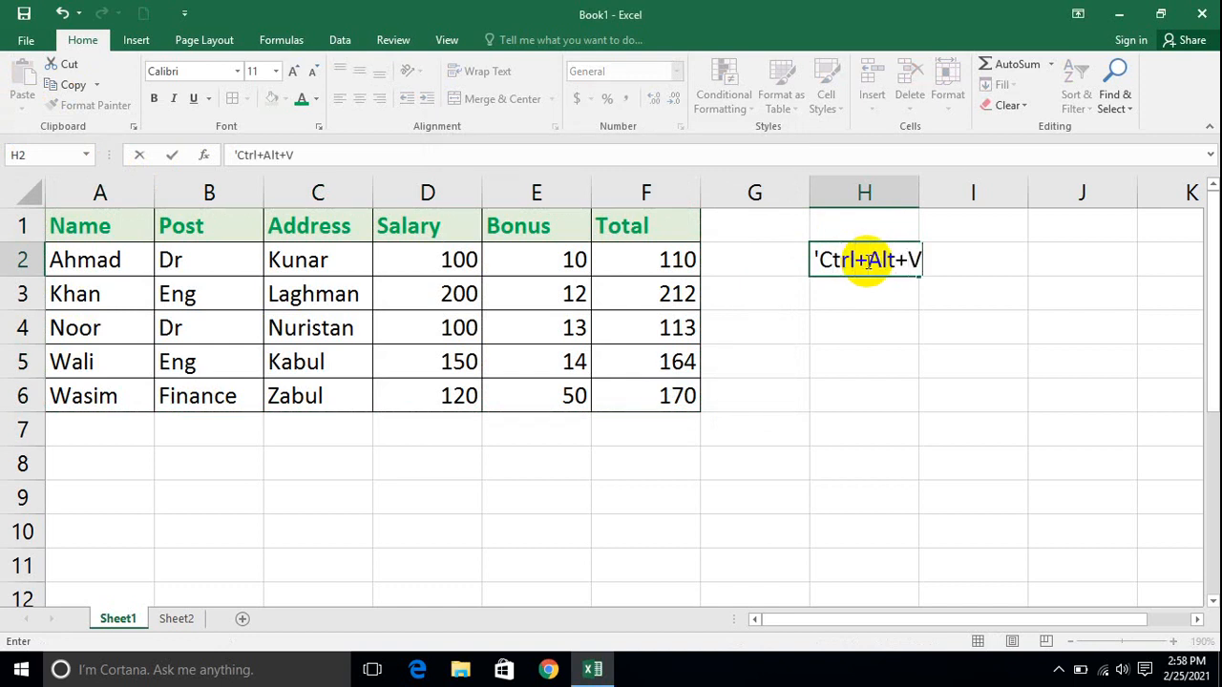
pyautogui.press('Tab')
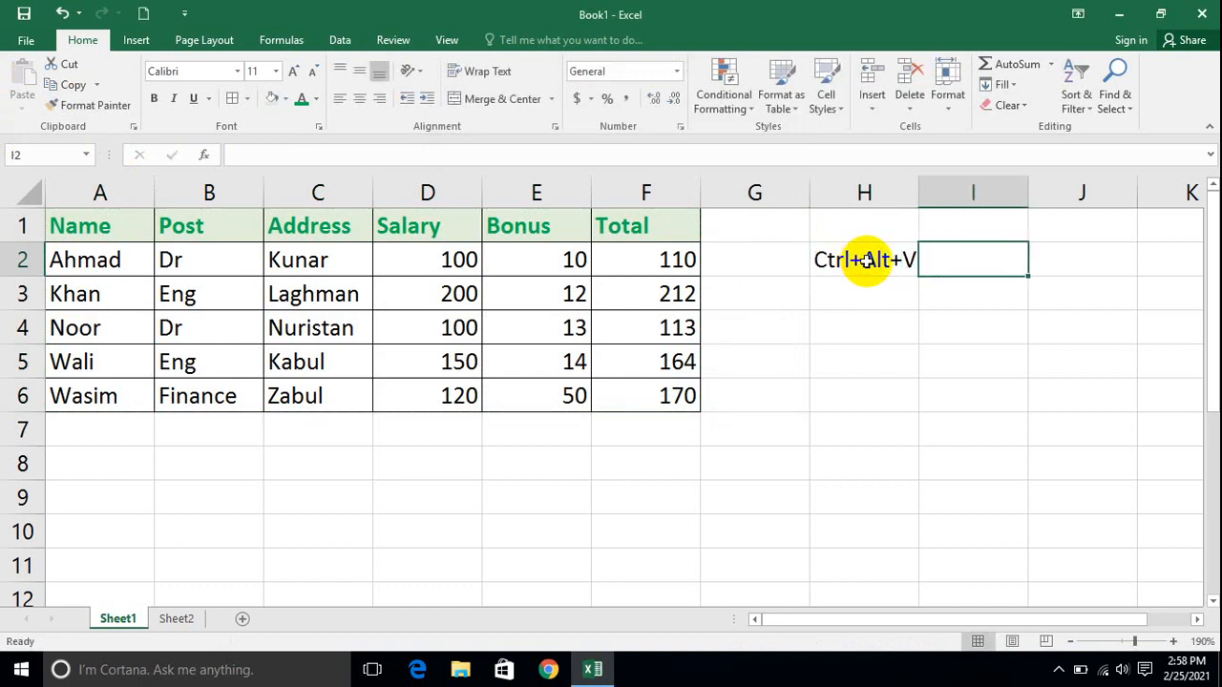
pyautogui.write('Paste')
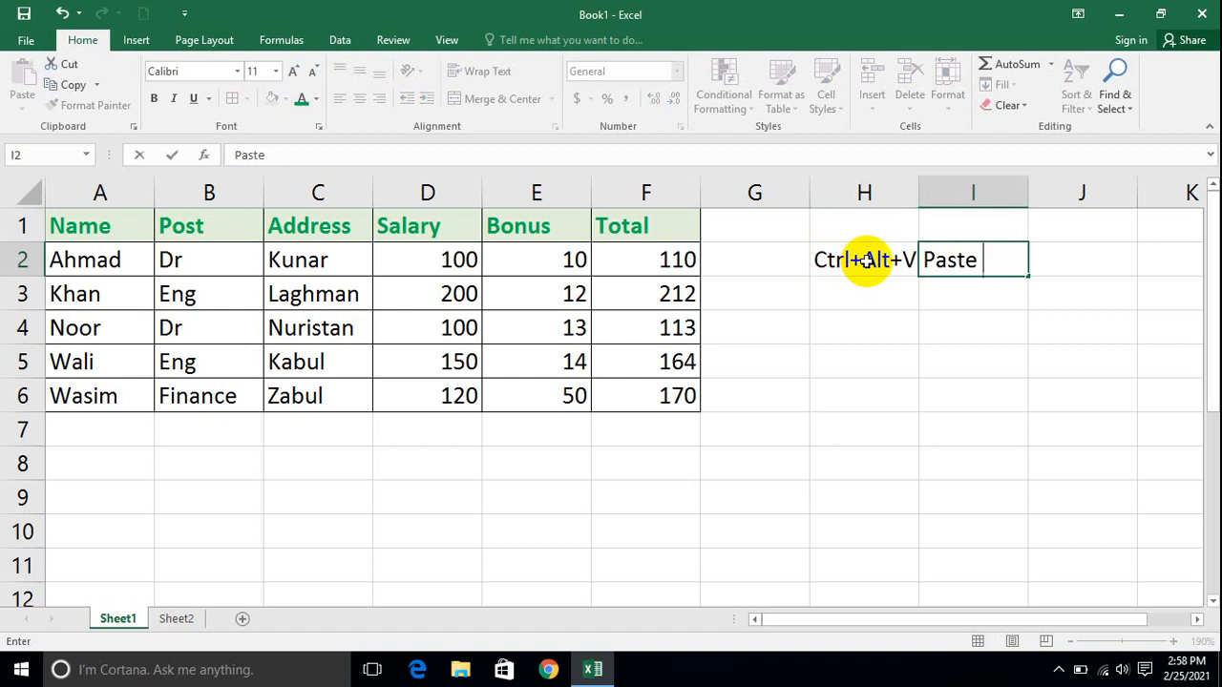
pyautogui.write(' Speci')
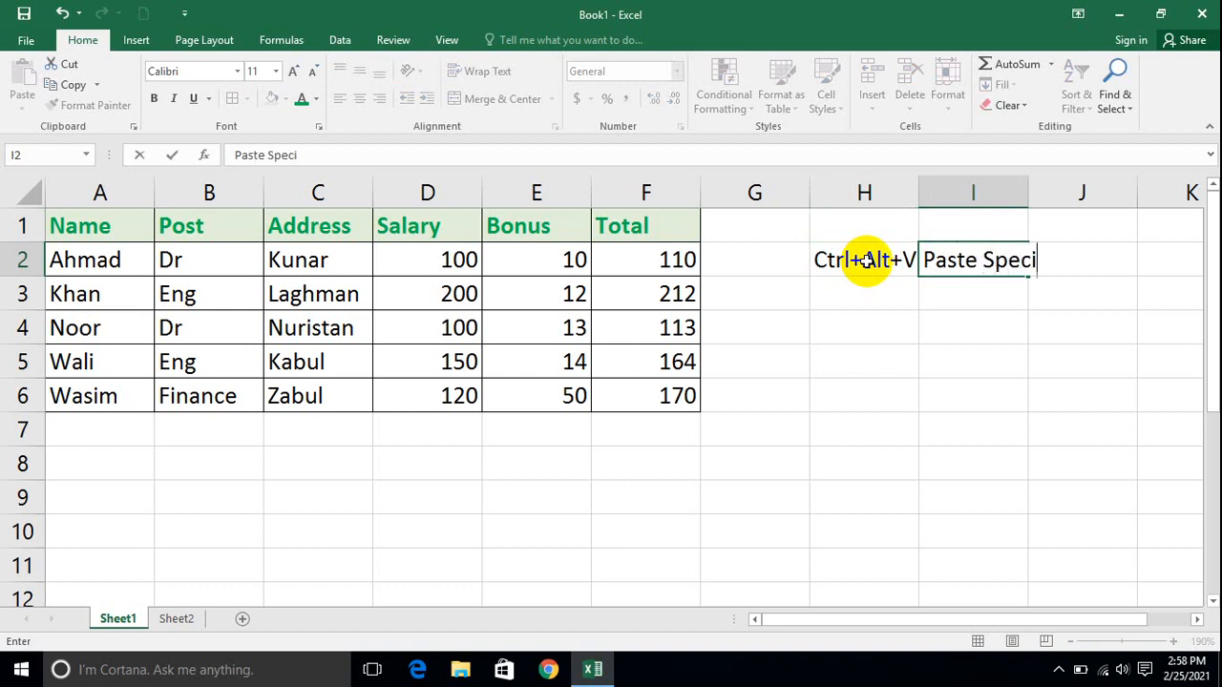
pyautogui.write('al')
pyautogui.press('Return')
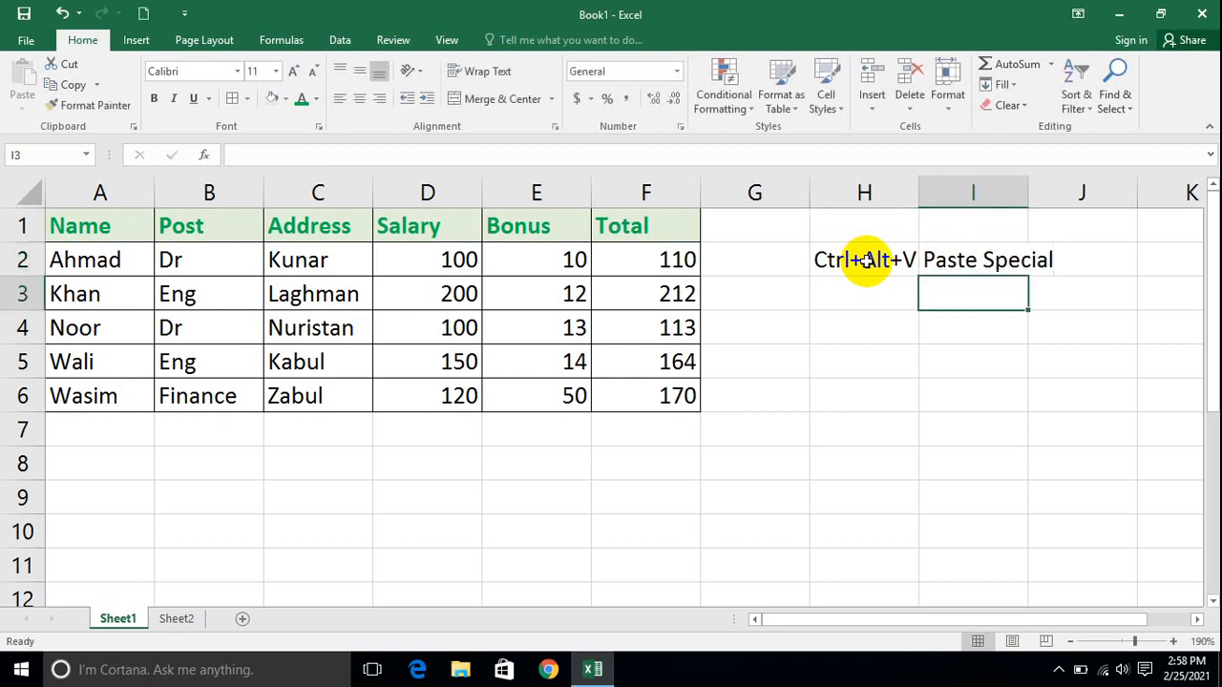
# Step: Copy the table A1:F6 again and look at the Paste Special dialog, closing it without pasting
pyautogui.moveTo(658, 399); pyautogui.dragTo(98, 213)
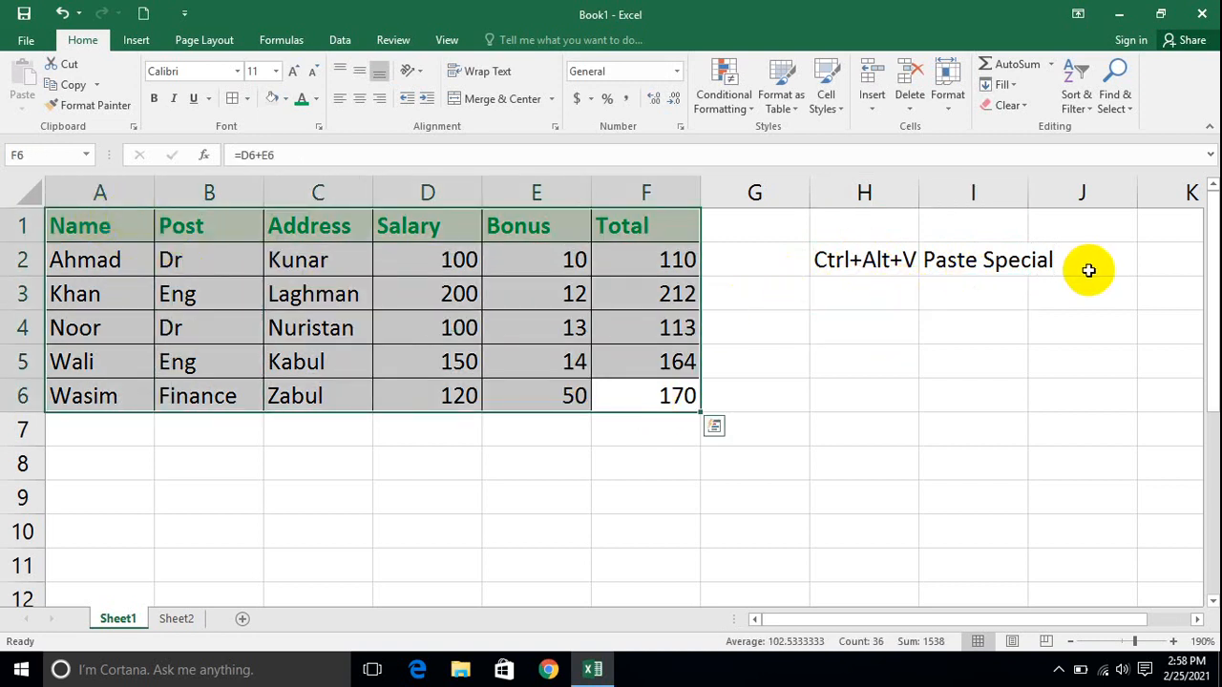
pyautogui.hotkey('ctrl', 'c')
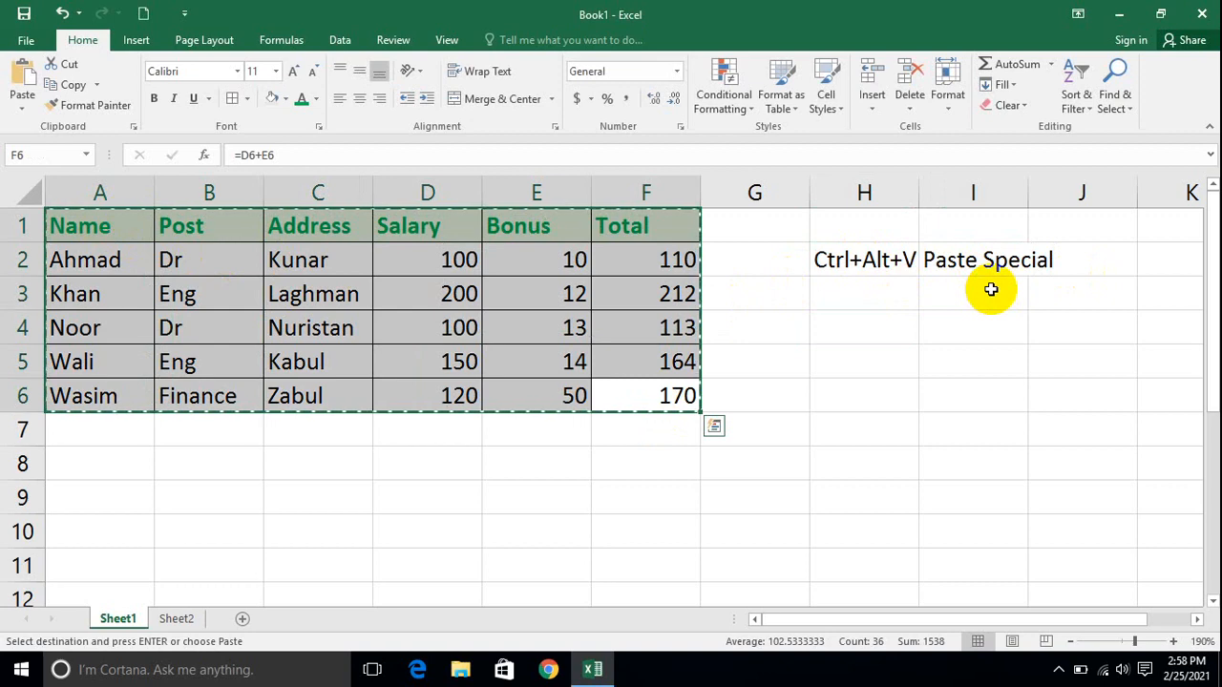
pyautogui.hotkey('ctrl', 'alt', 'v')
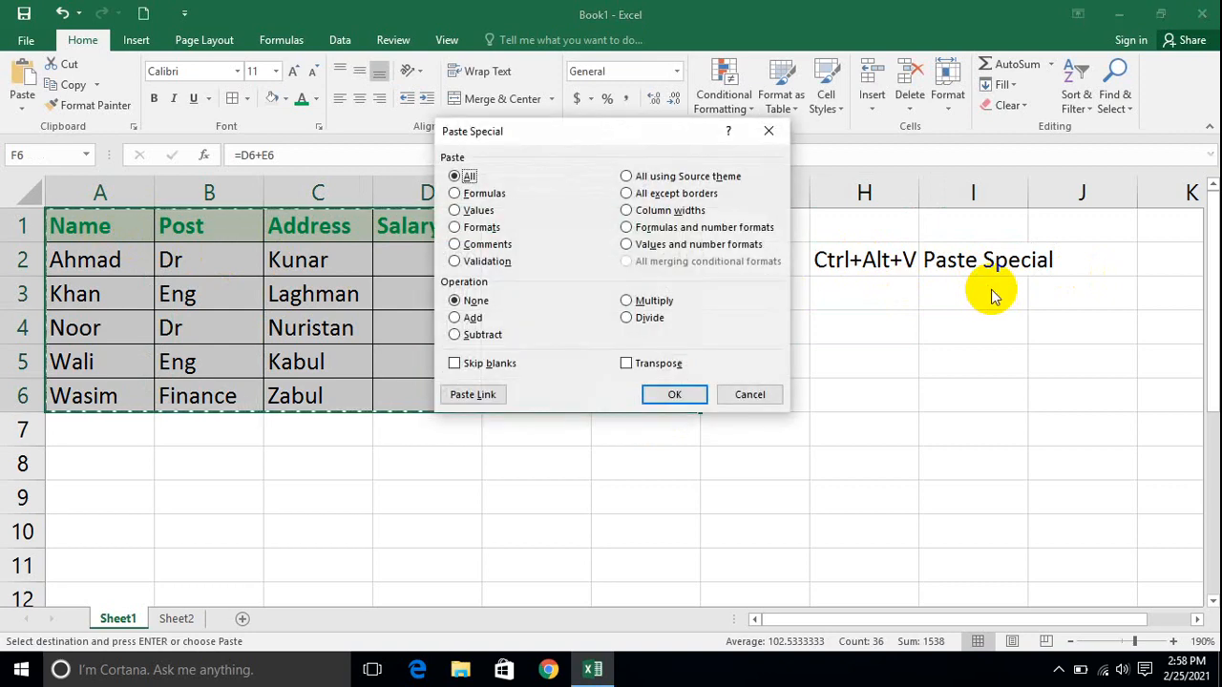
pyautogui.click(749, 394)
pyautogui.click(792, 425)
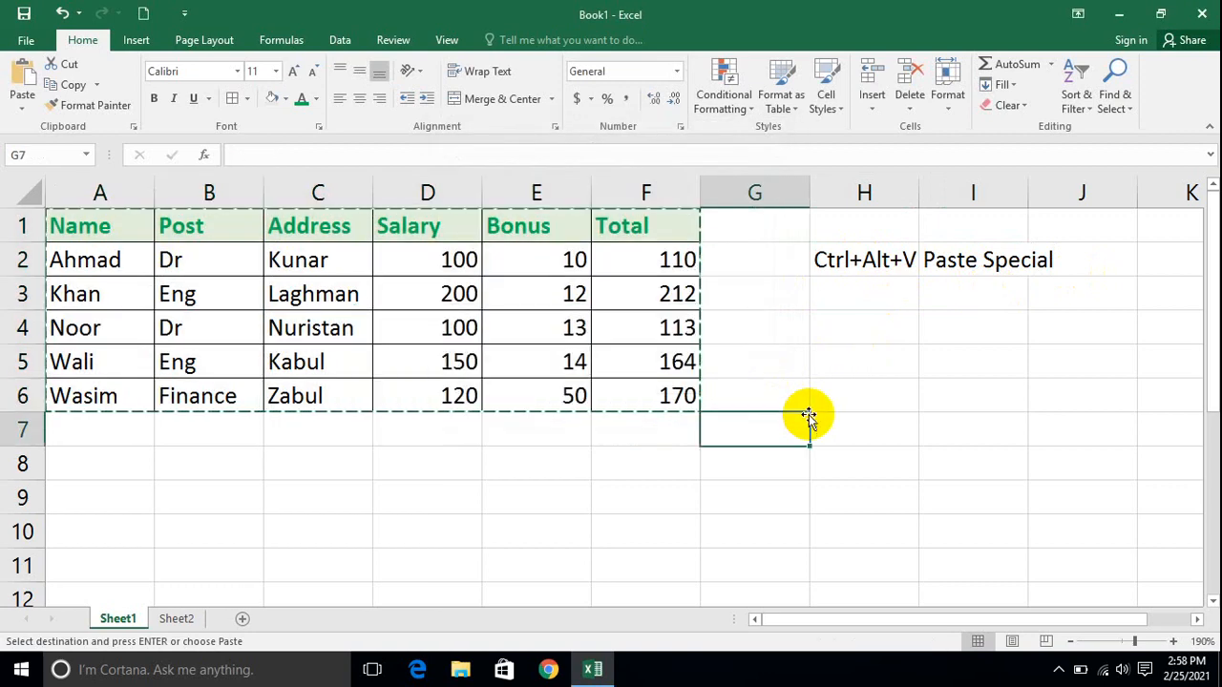
pyautogui.press('Escape')
pyautogui.click(909, 399)
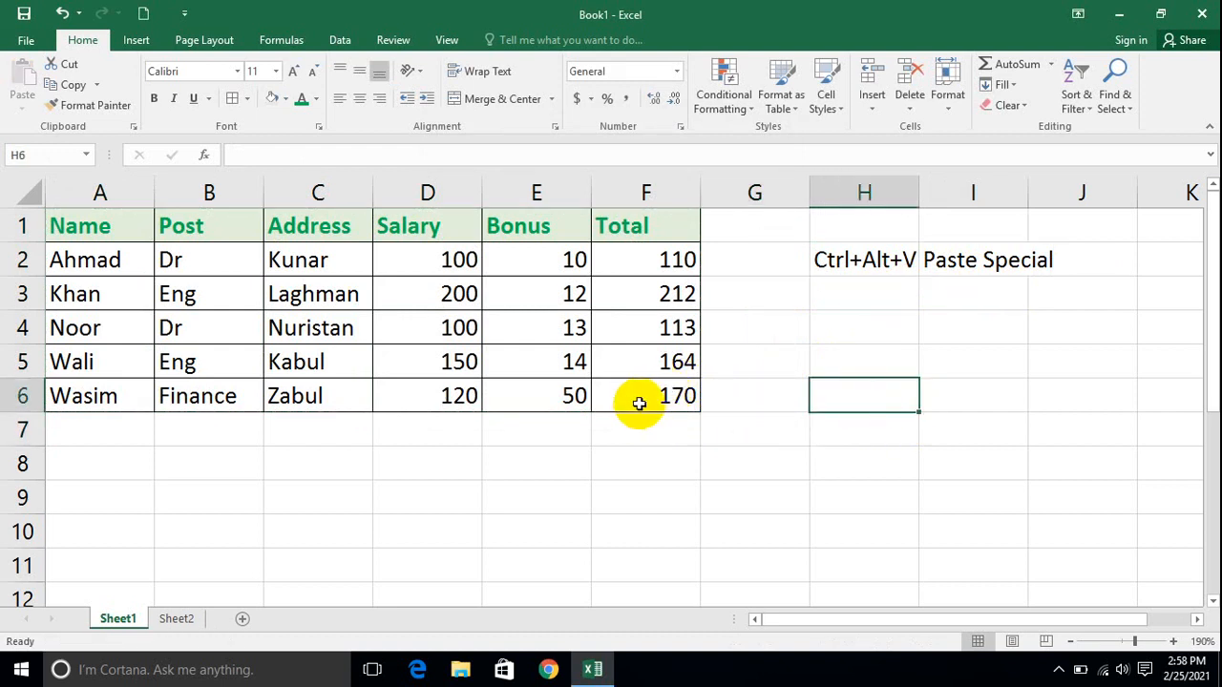
pyautogui.moveTo(639, 403); pyautogui.dragTo(15, 154)
pyautogui.hotkey('ctrl', 'c')
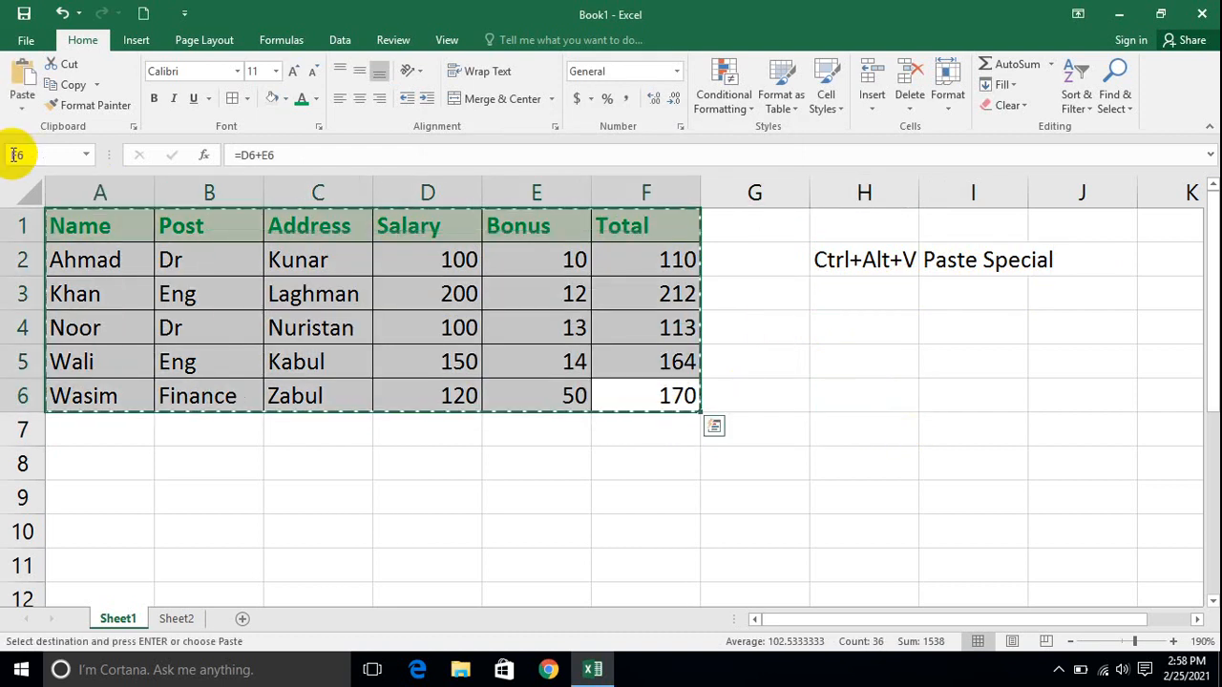
pyautogui.hotkey('ctrl', 'alt', 'v')
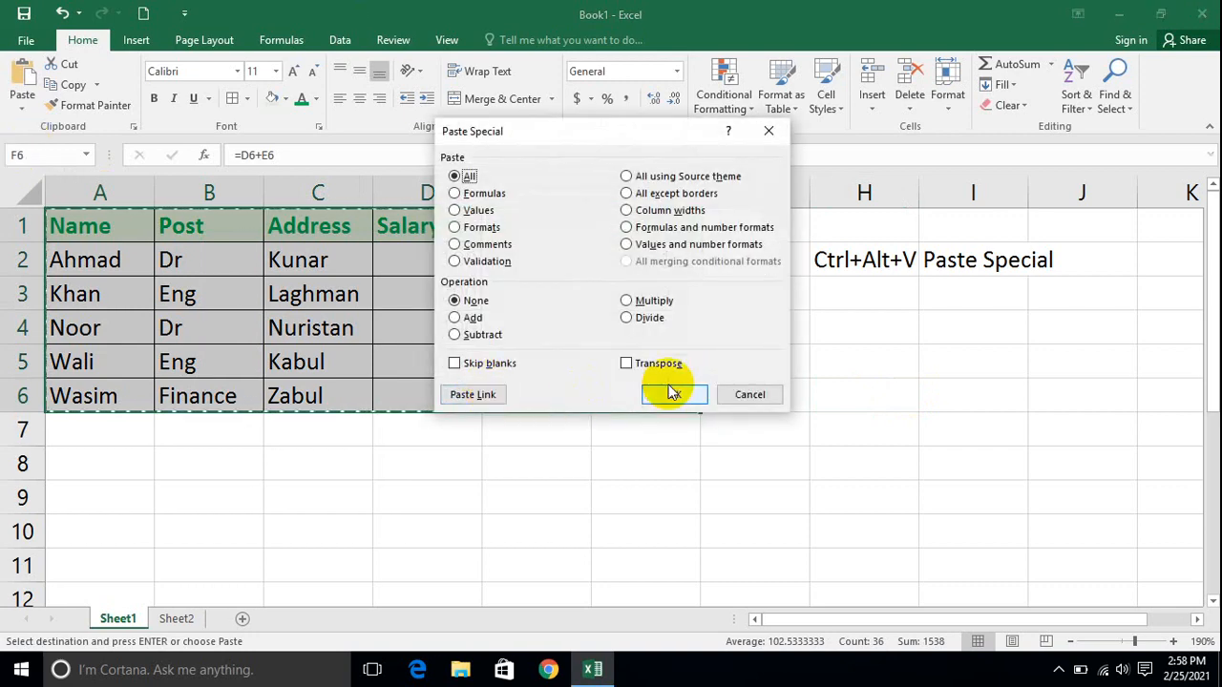
pyautogui.click(744, 395)
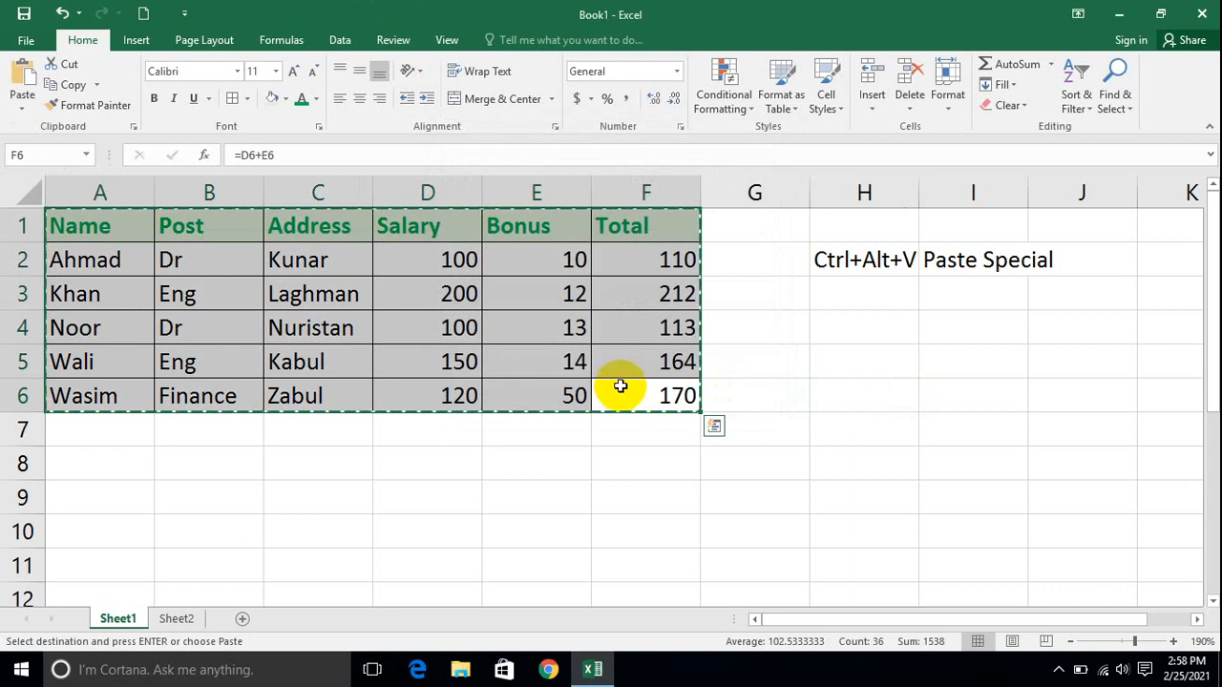
# Step: Copy the table A1:F6 from Sheet1 and paste it at A1 on Sheet2 using Paste Special with the All option
pyautogui.moveTo(655, 391); pyautogui.dragTo(81, 195)
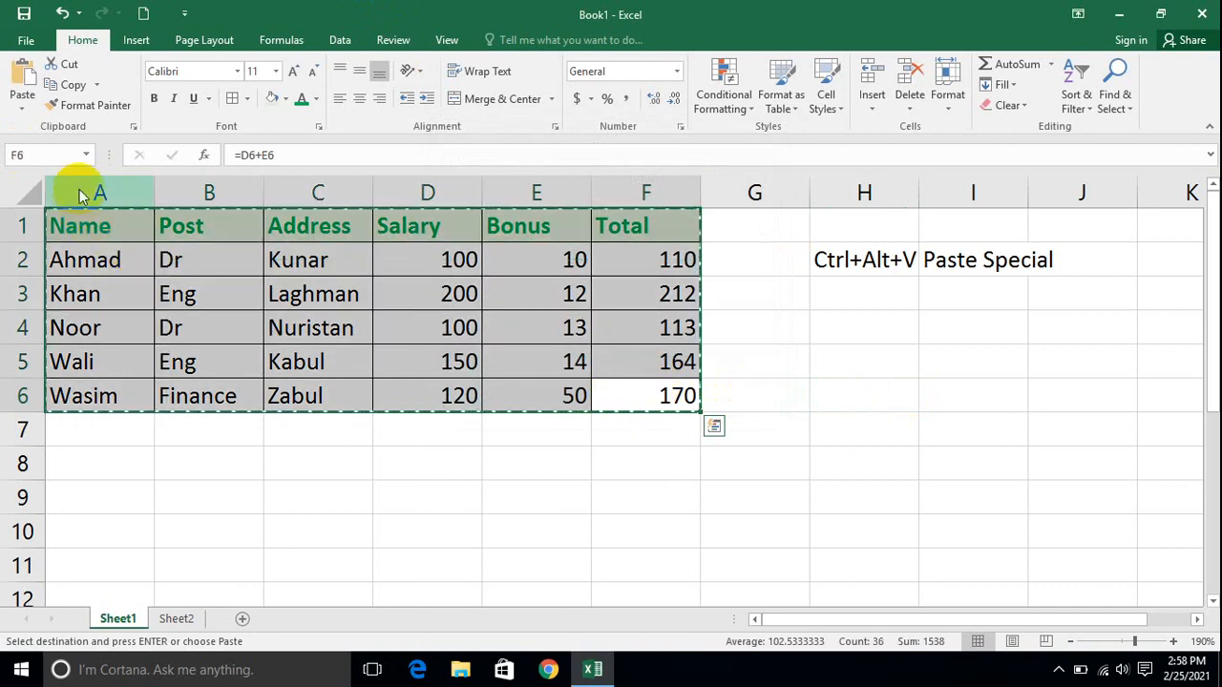
pyautogui.click(70, 84)
pyautogui.click(176, 618)
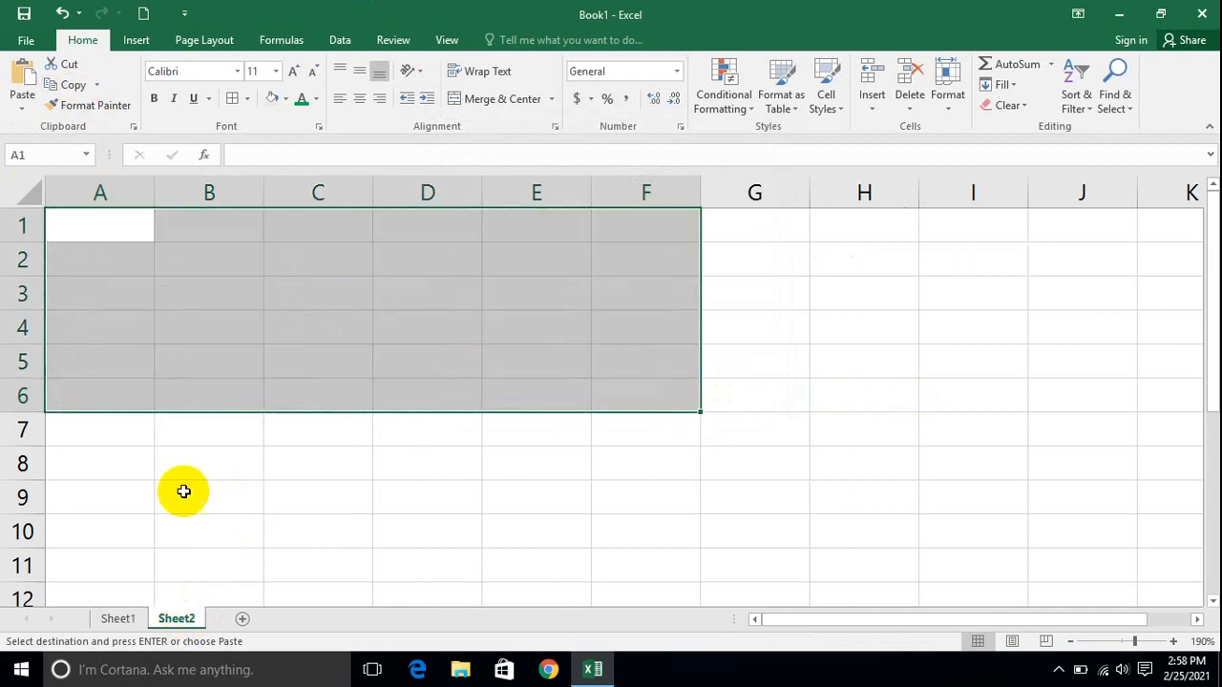
pyautogui.click(109, 214)
pyautogui.click(25, 110)
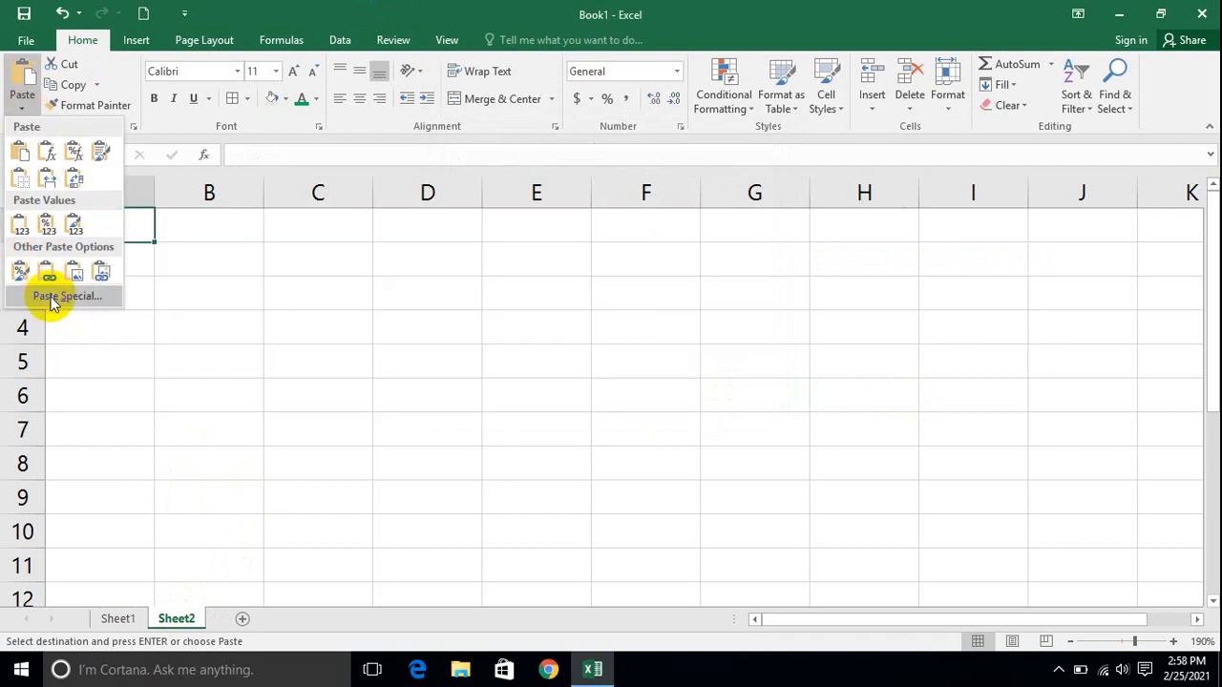
pyautogui.click(52, 301)
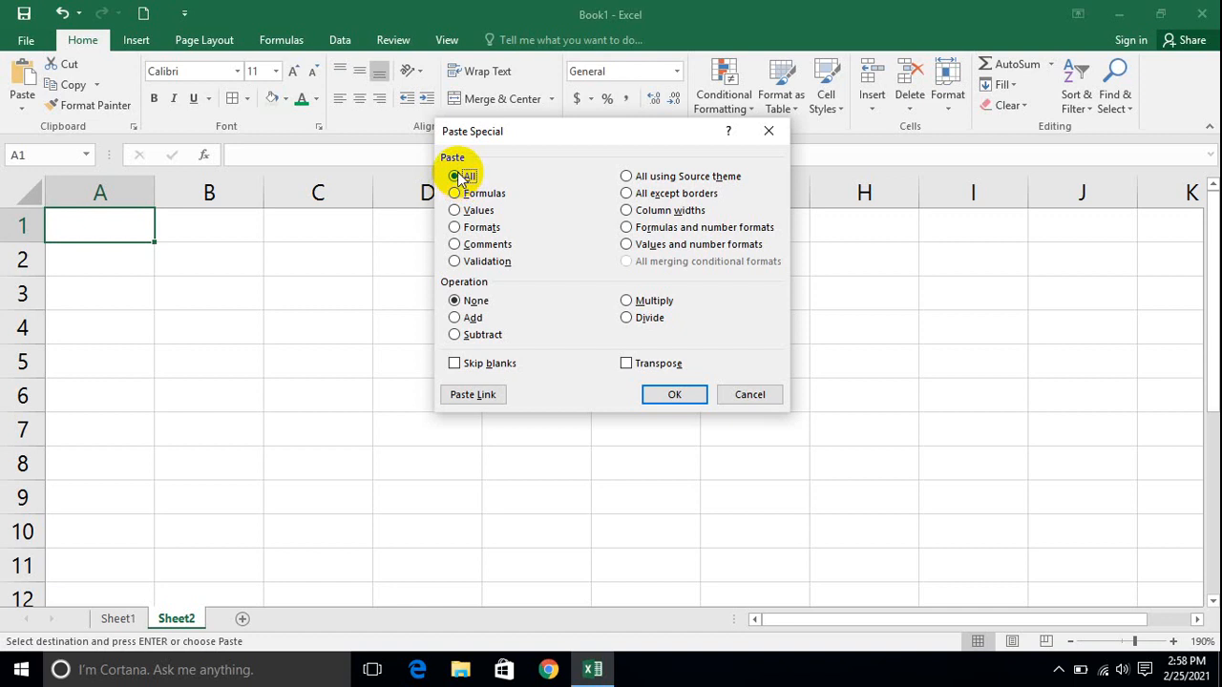
pyautogui.click(677, 395)
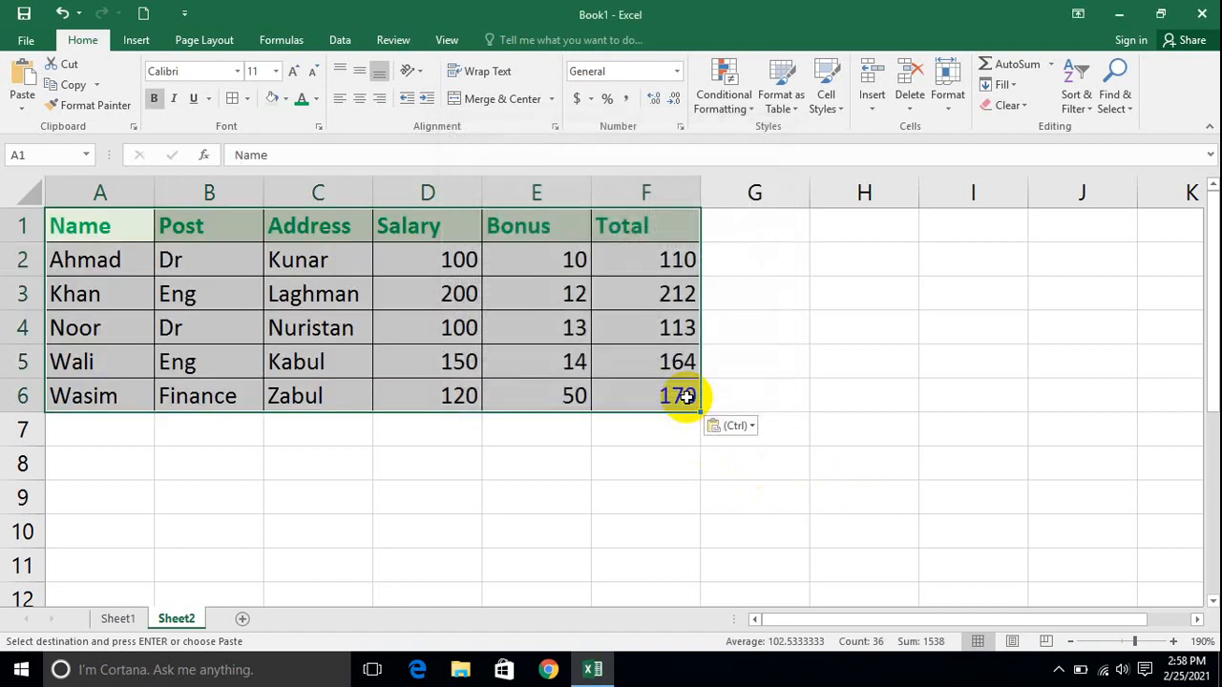
# Step: Compare the pasted table on Sheet2 with the original table on Sheet1
pyautogui.click(477, 465)
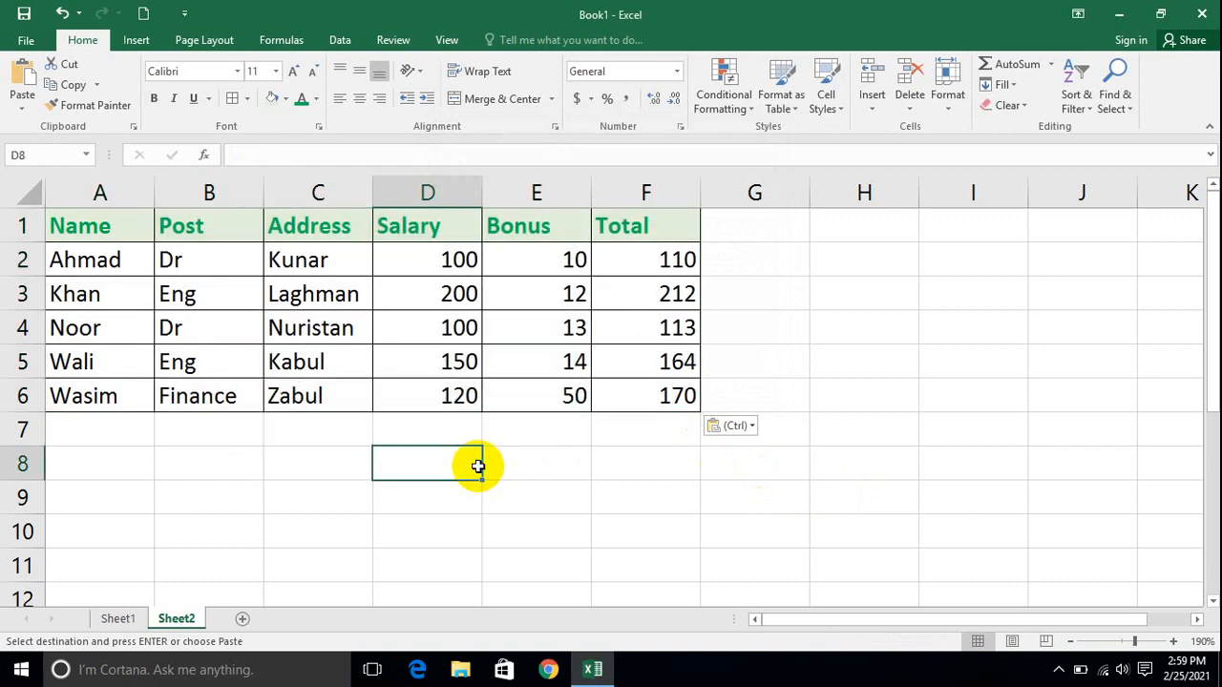
pyautogui.click(118, 618)
pyautogui.click(191, 523)
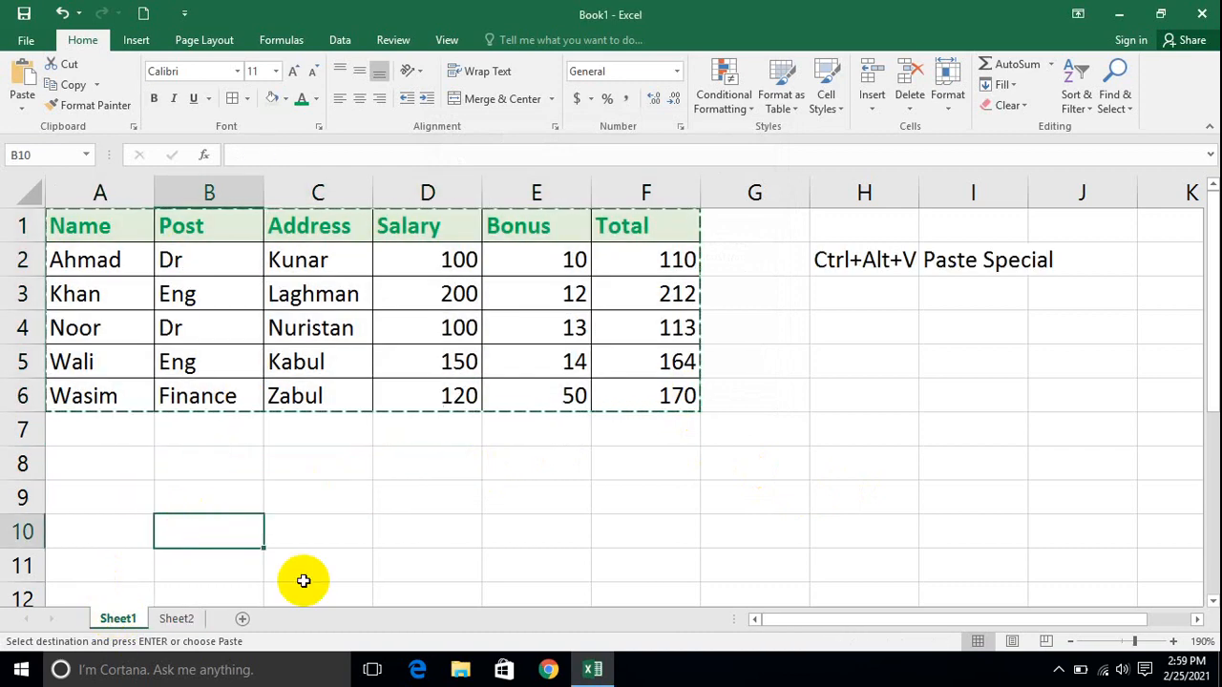
pyautogui.click(175, 618)
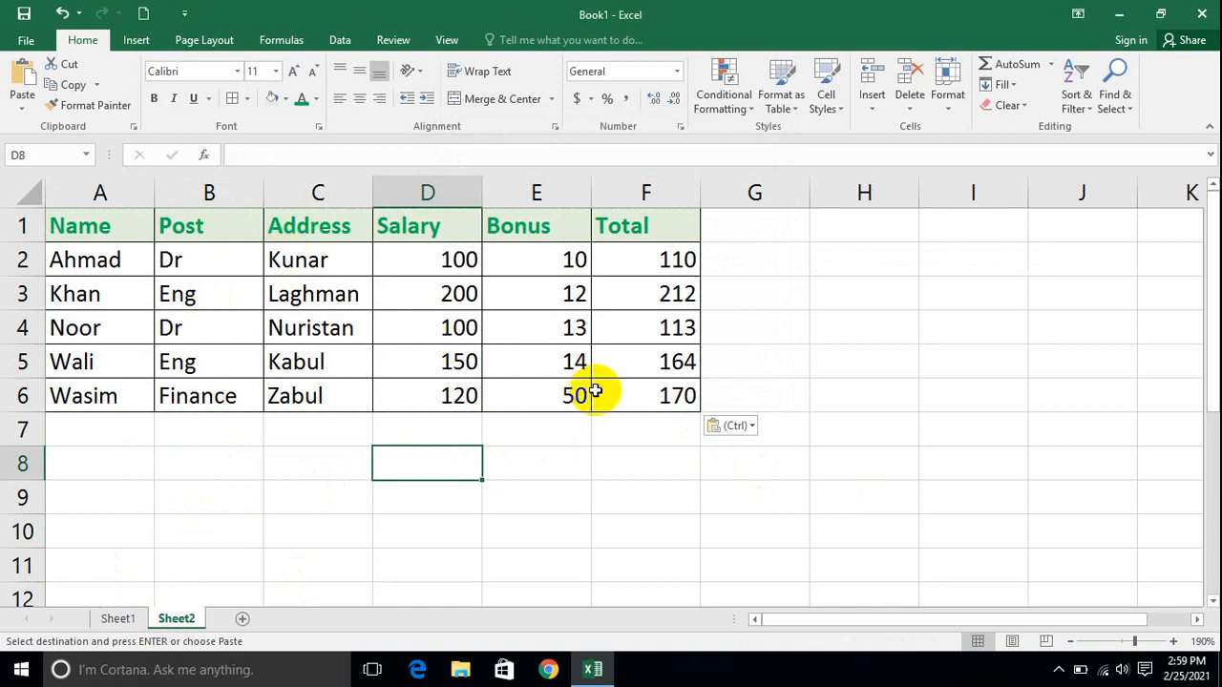
# Step: Undo the pasting of the table on Sheet2
pyautogui.moveTo(615, 395); pyautogui.dragTo(149, 235)
pyautogui.hotkey('ctrl', 'z')
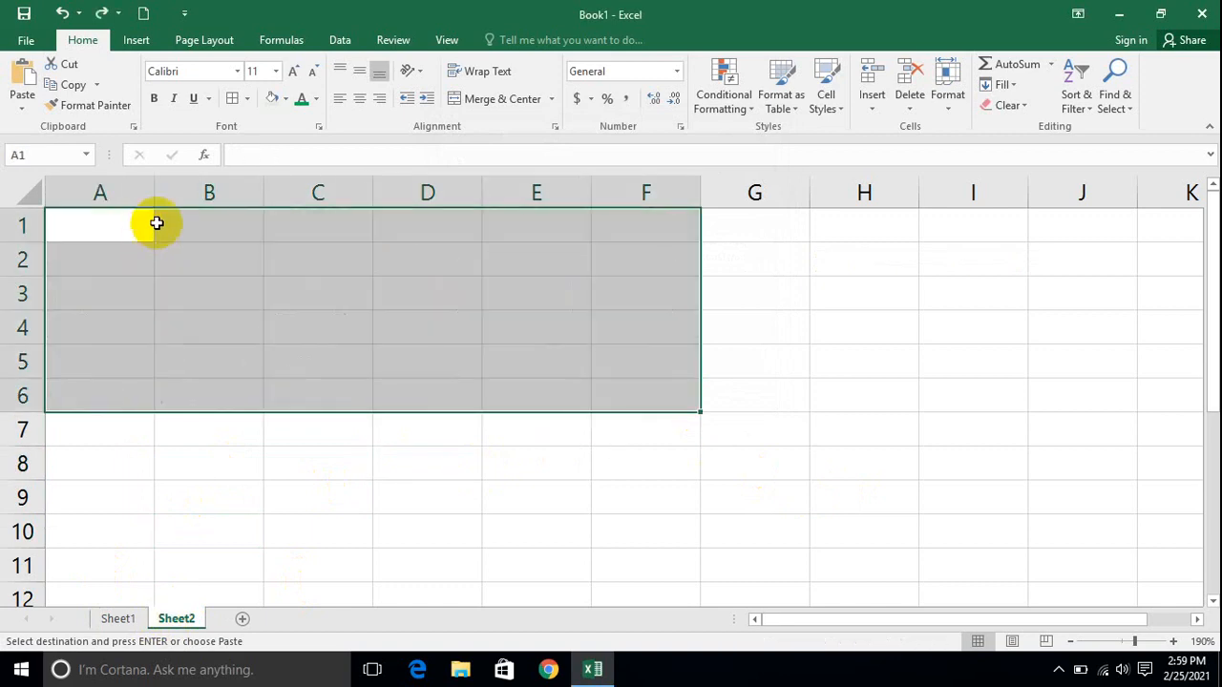
pyautogui.click(349, 535)
# Step: Copy the table A1:F6 from Sheet1 and paste it at A1 on Sheet2 using Paste Special with the Formulas option
pyautogui.click(127, 615)
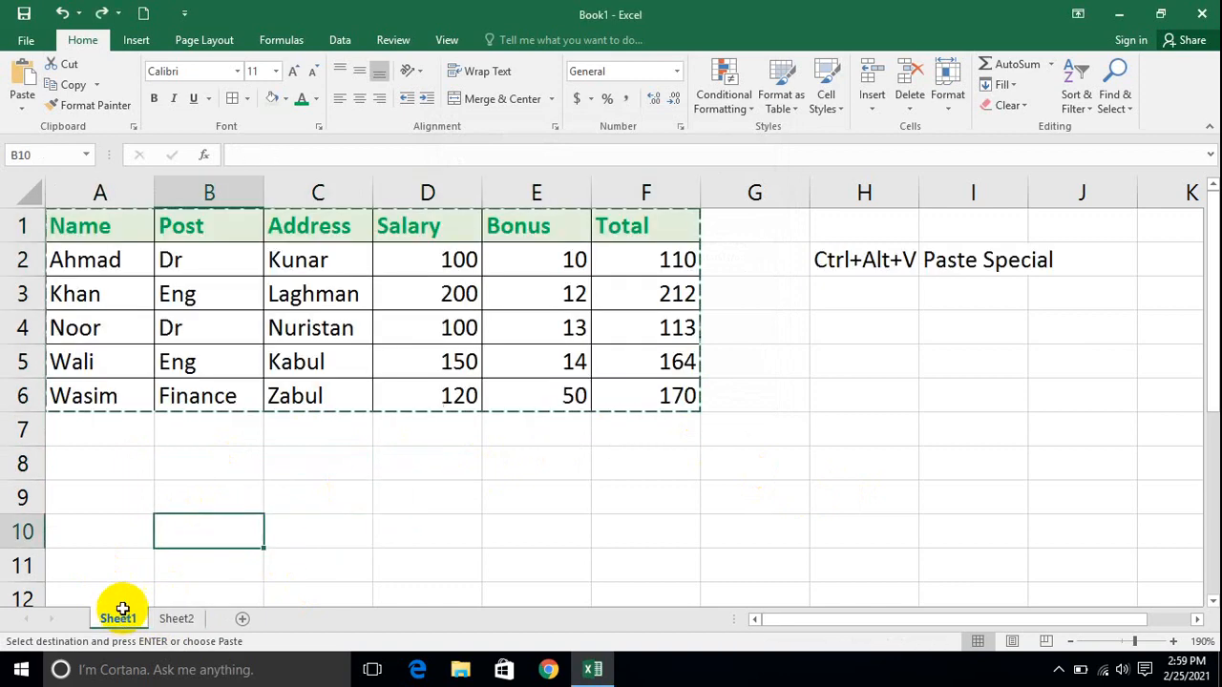
pyautogui.click(652, 468)
pyautogui.click(643, 396)
pyautogui.moveTo(643, 396); pyautogui.dragTo(143, 227)
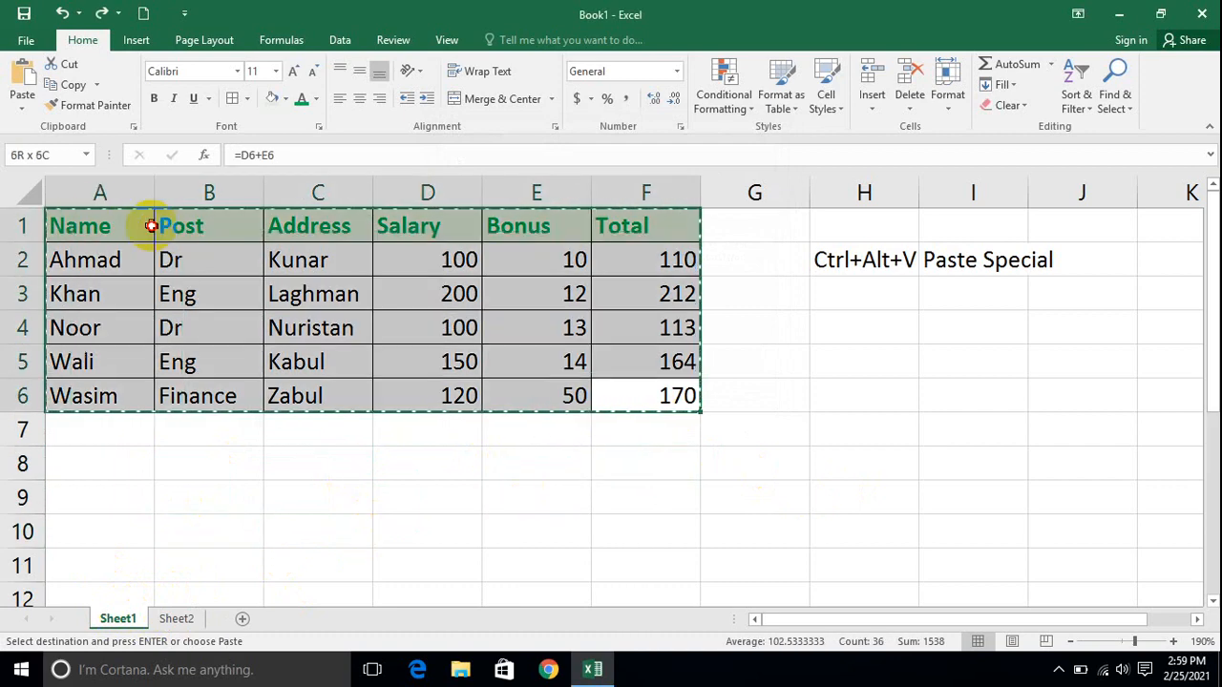
pyautogui.click(178, 619)
pyautogui.click(96, 223)
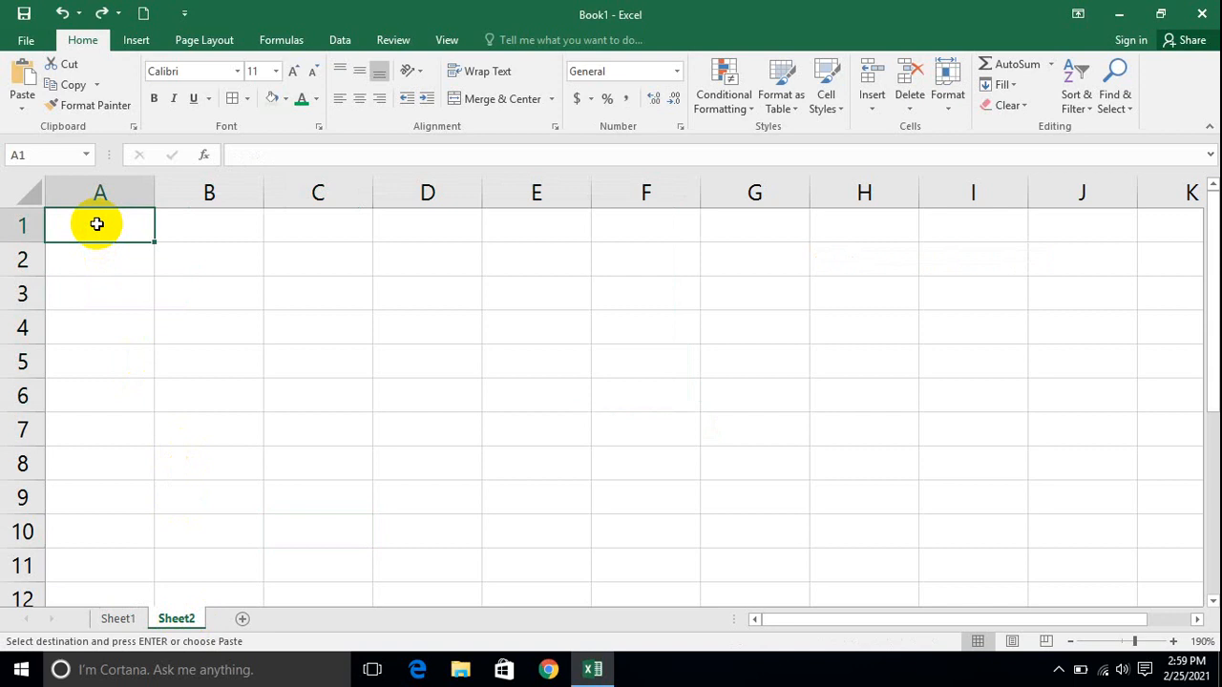
pyautogui.click(24, 113)
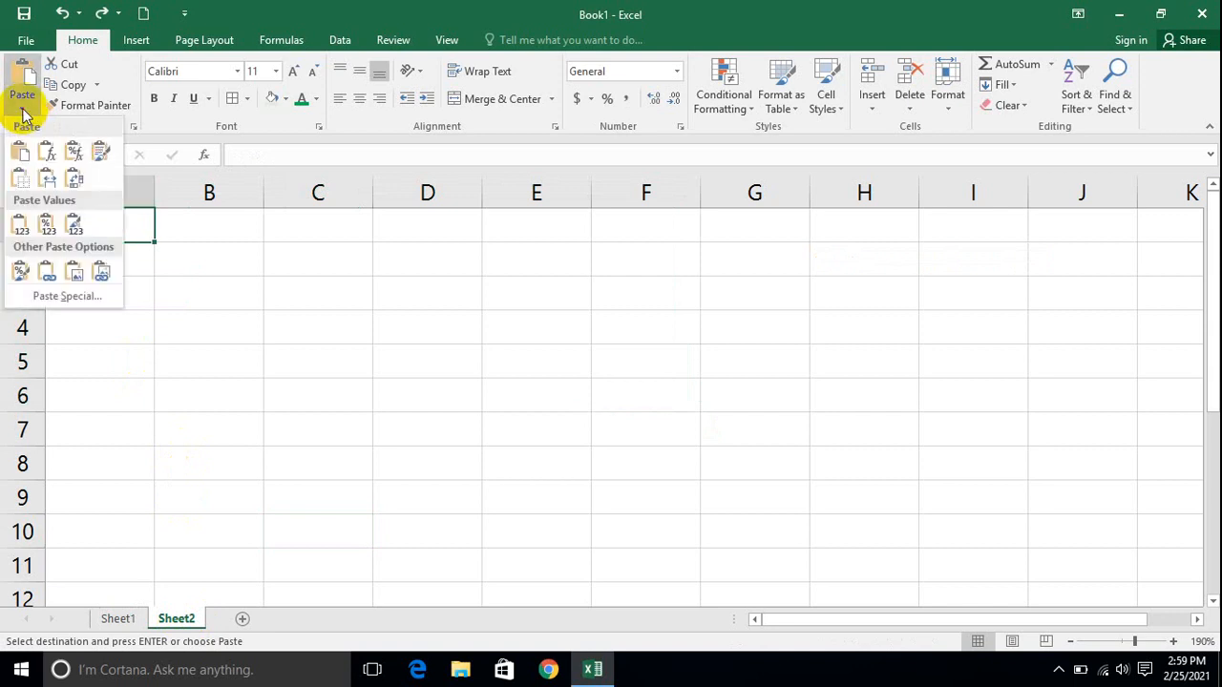
pyautogui.click(39, 301)
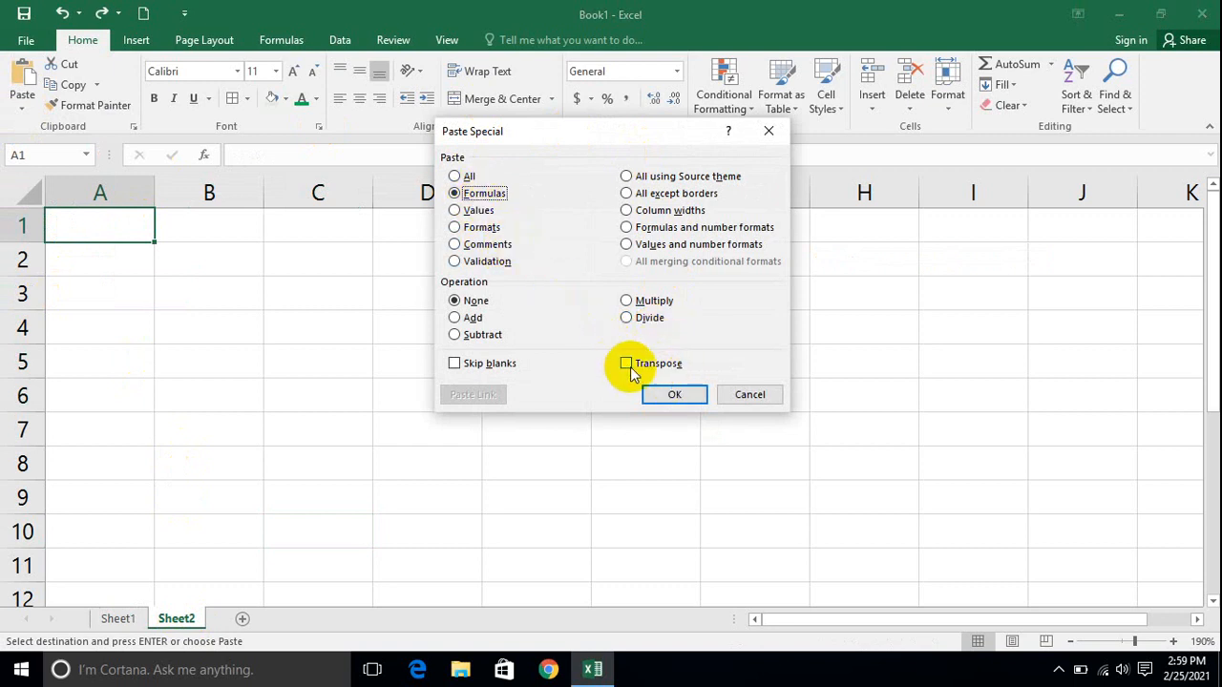
pyautogui.click(672, 395)
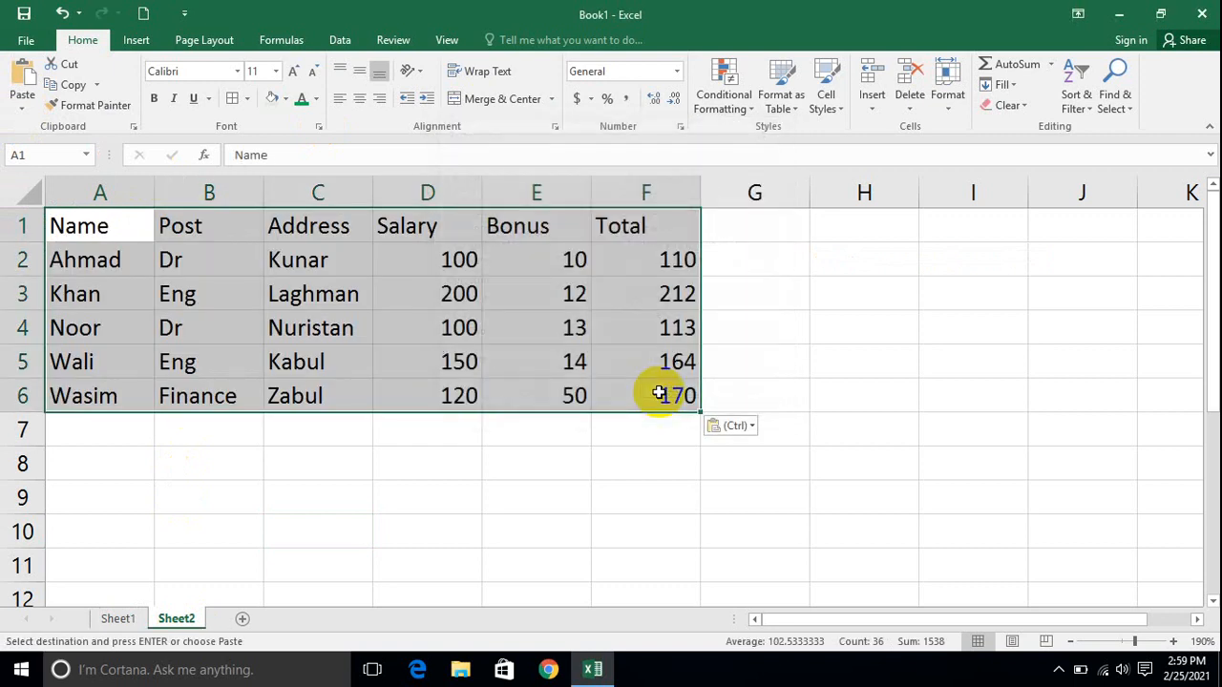
# Step: Check the formula in F2 of the pasted table, compare with Sheet1, and undo the paste on Sheet2
pyautogui.click(769, 420)
pyautogui.click(661, 260)
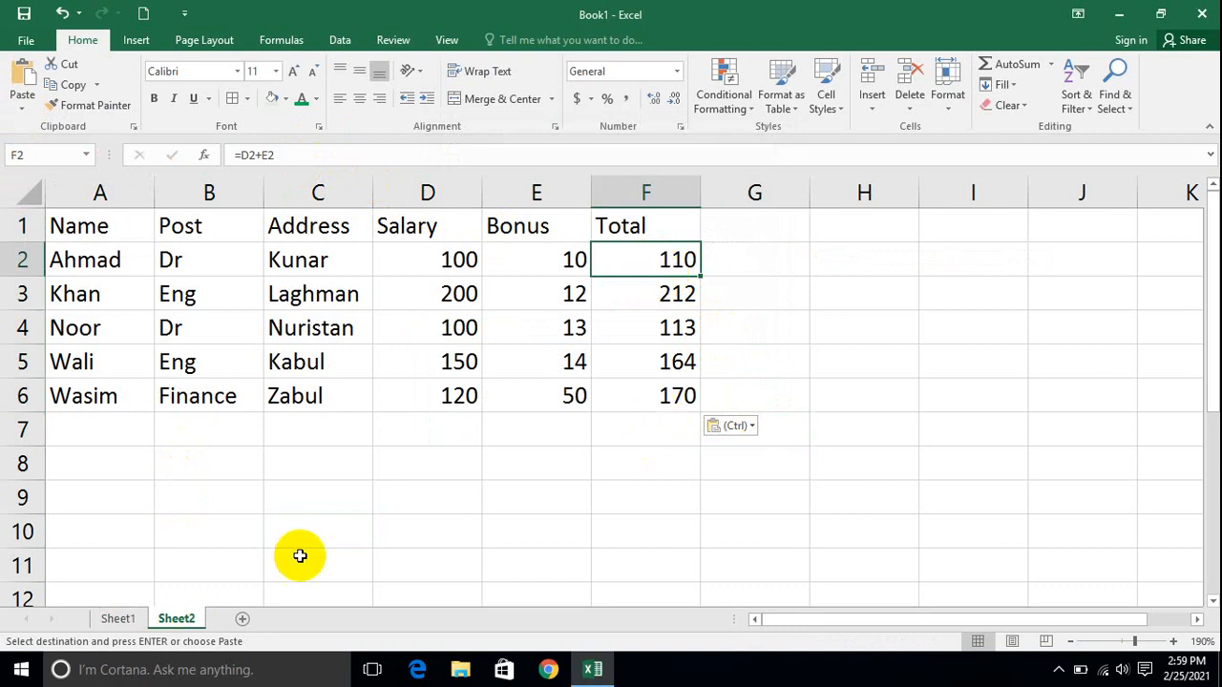
pyautogui.click(115, 617)
pyautogui.click(689, 499)
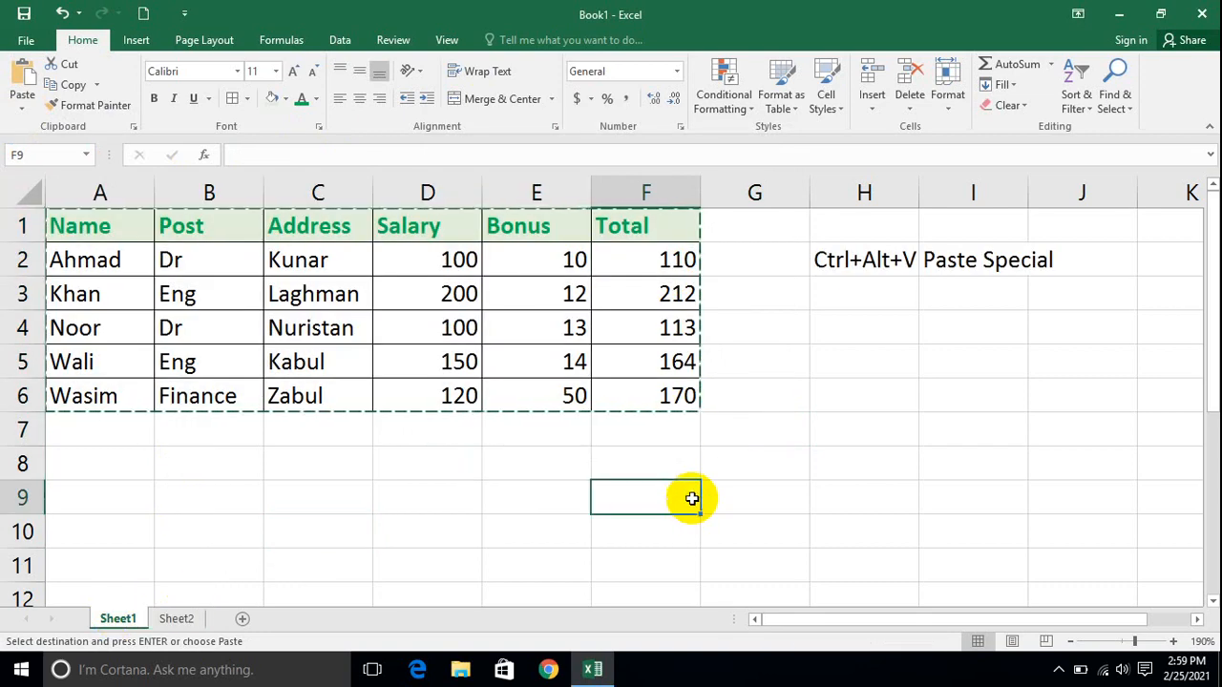
pyautogui.click(156, 617)
pyautogui.hotkey('ctrl', 'z')
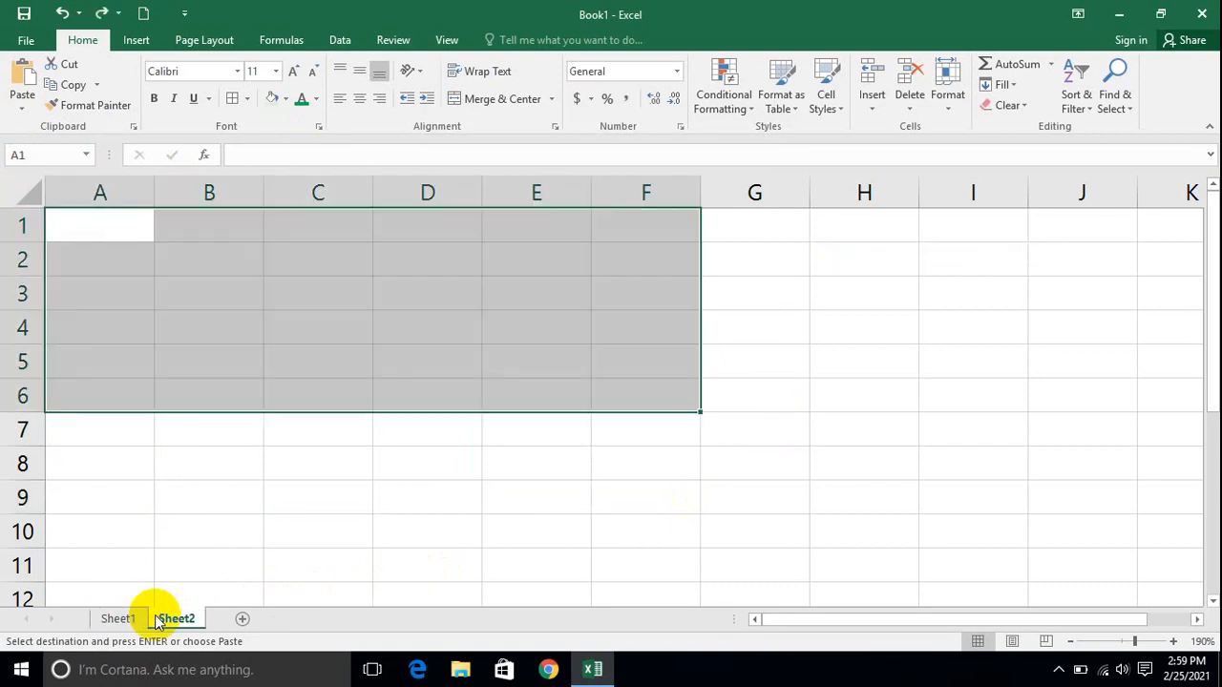
# Step: Copy the total in F2 on Sheet1 and paste it into F9 using Paste Special with the Formulas option
pyautogui.click(108, 617)
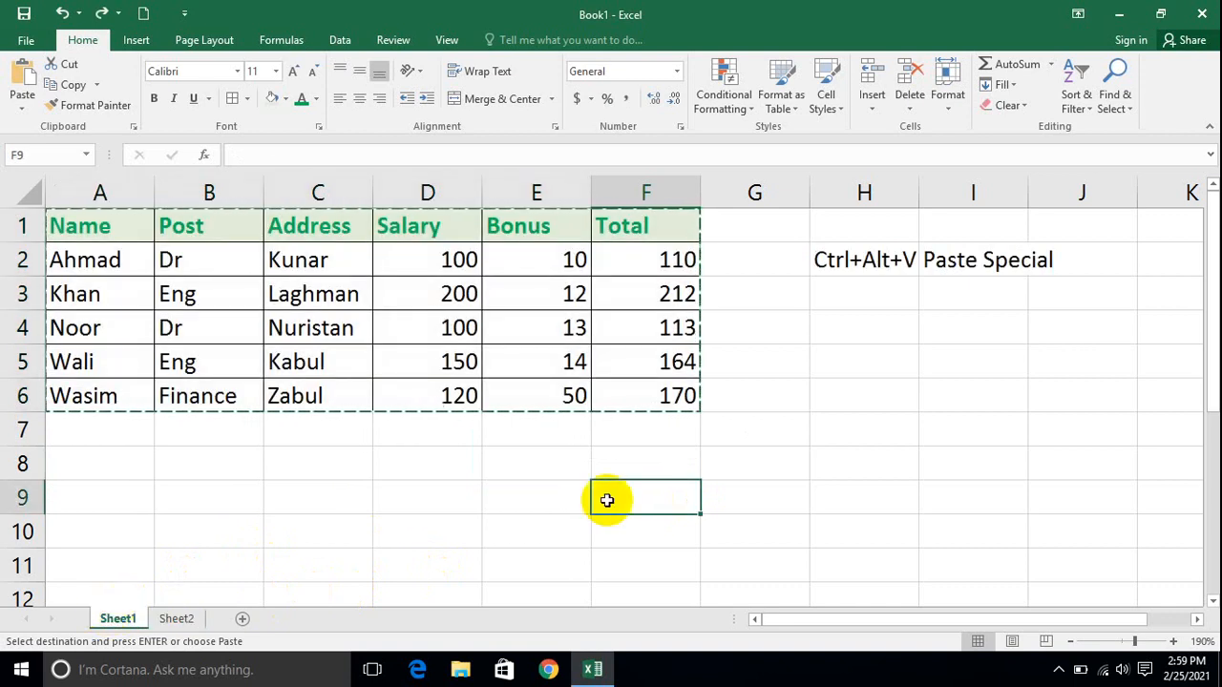
pyautogui.click(812, 485)
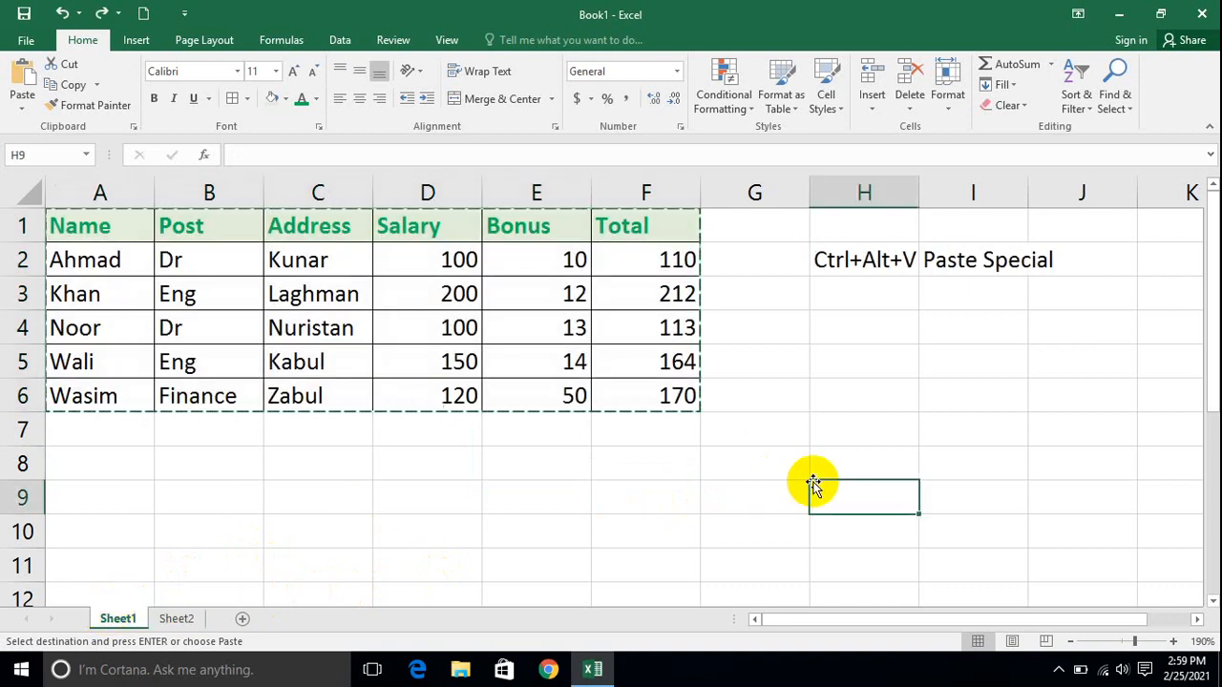
pyautogui.click(661, 268)
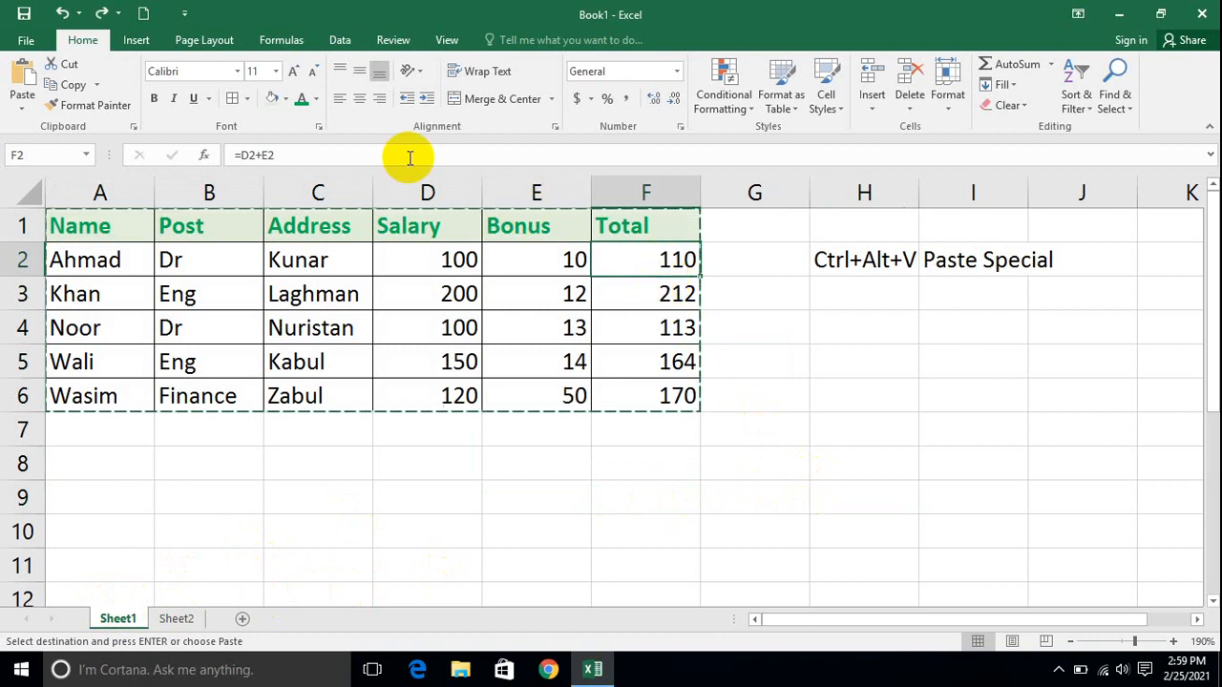
pyautogui.click(73, 85)
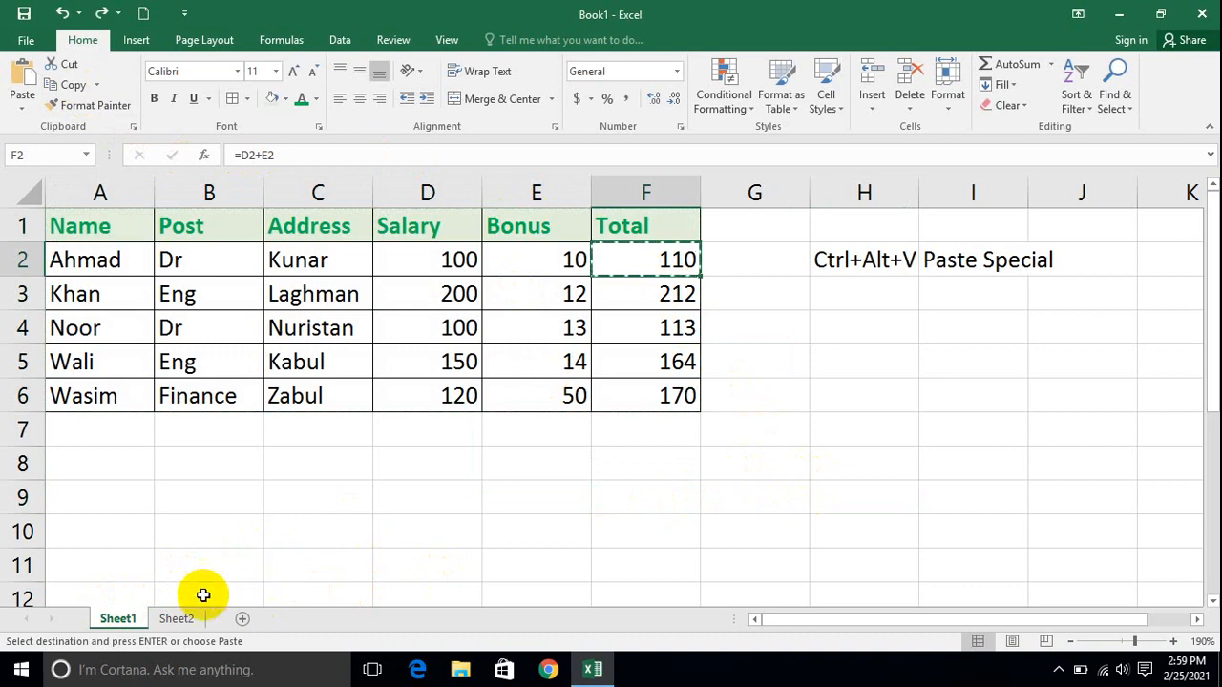
pyautogui.click(176, 619)
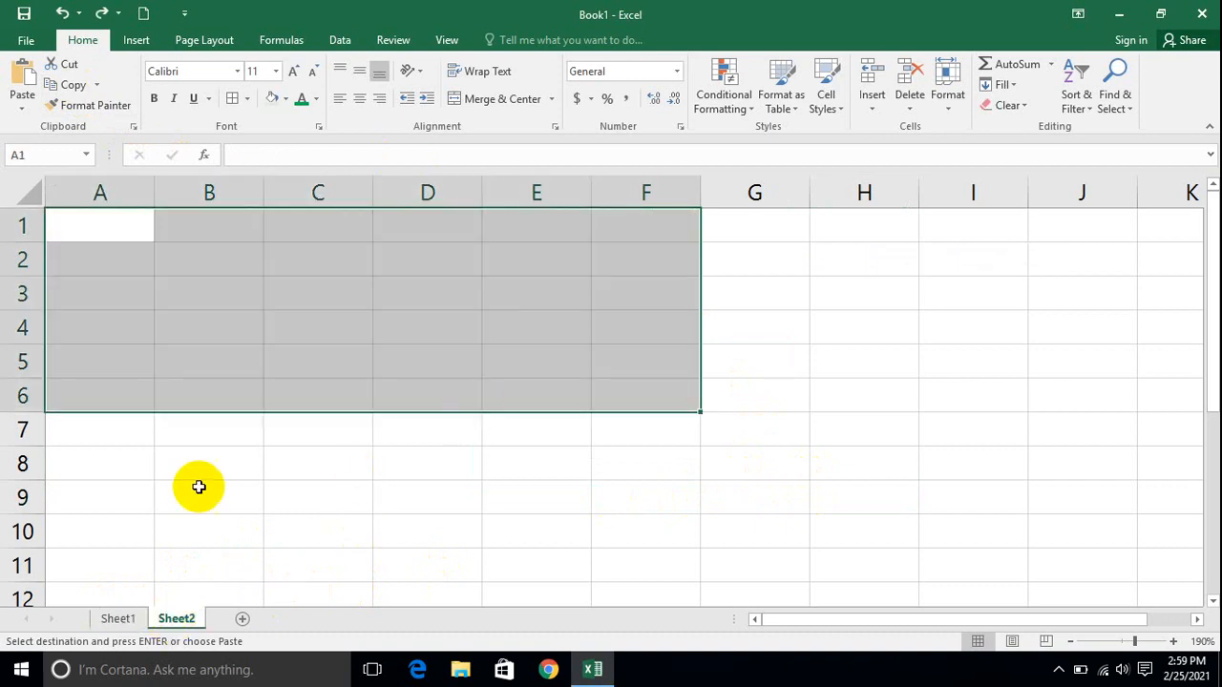
pyautogui.click(118, 619)
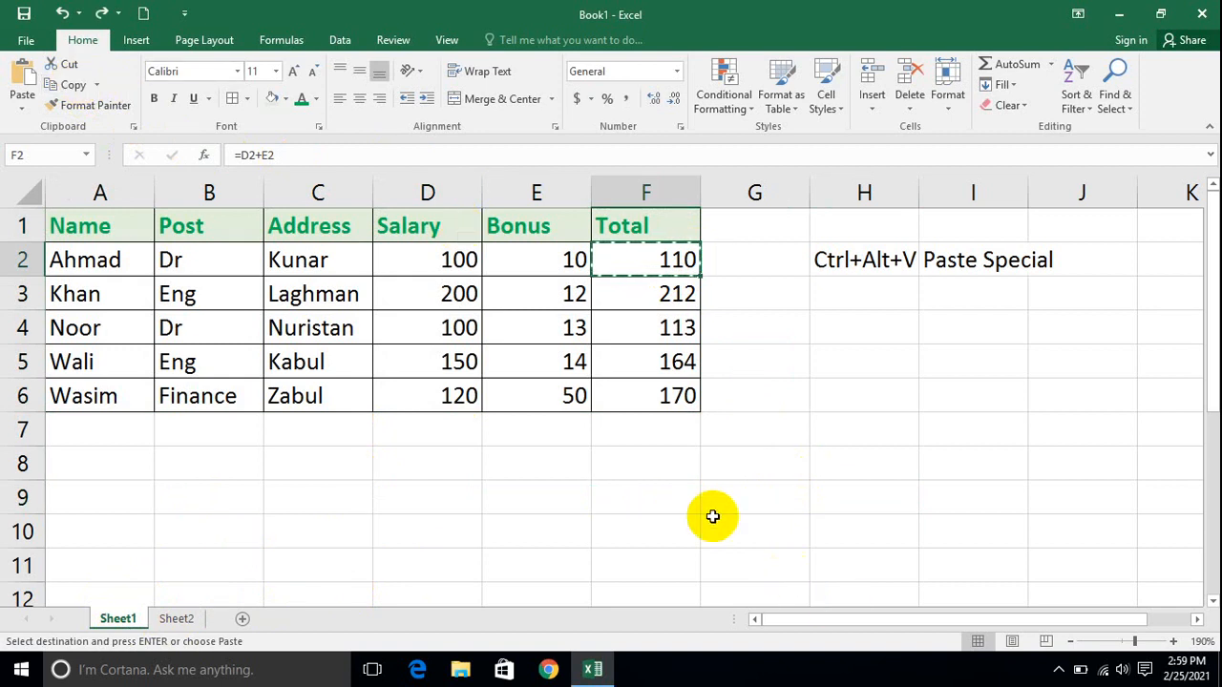
pyautogui.click(649, 489)
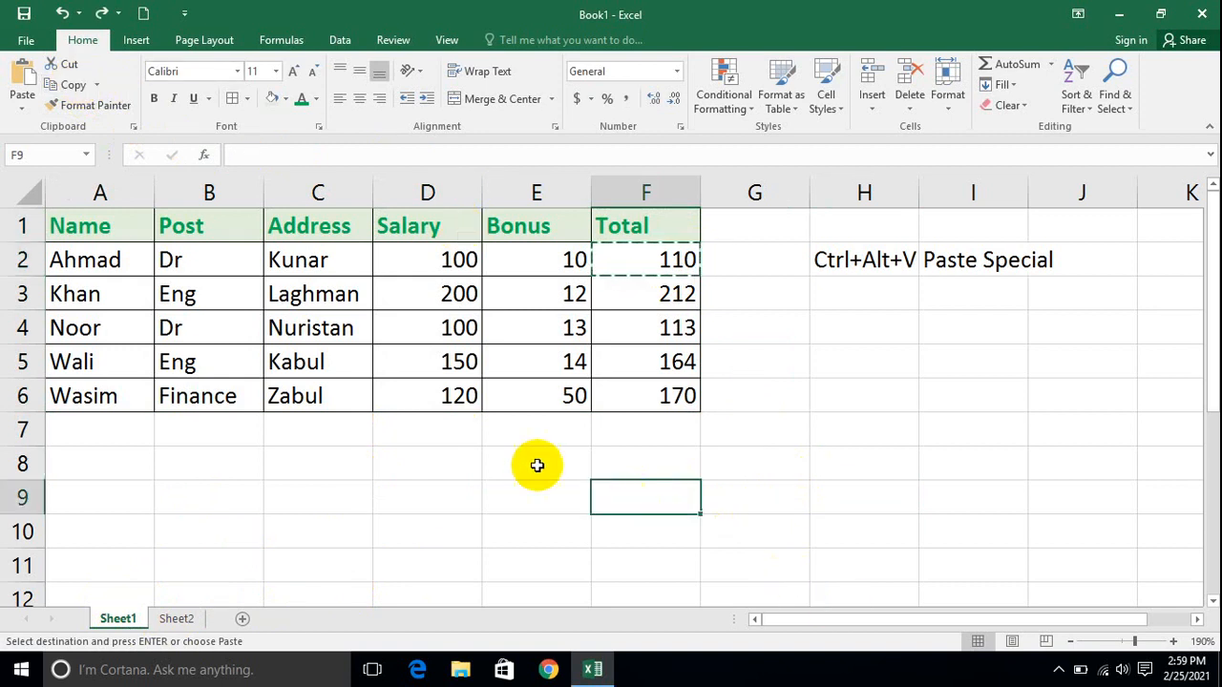
pyautogui.click(19, 113)
pyautogui.click(57, 292)
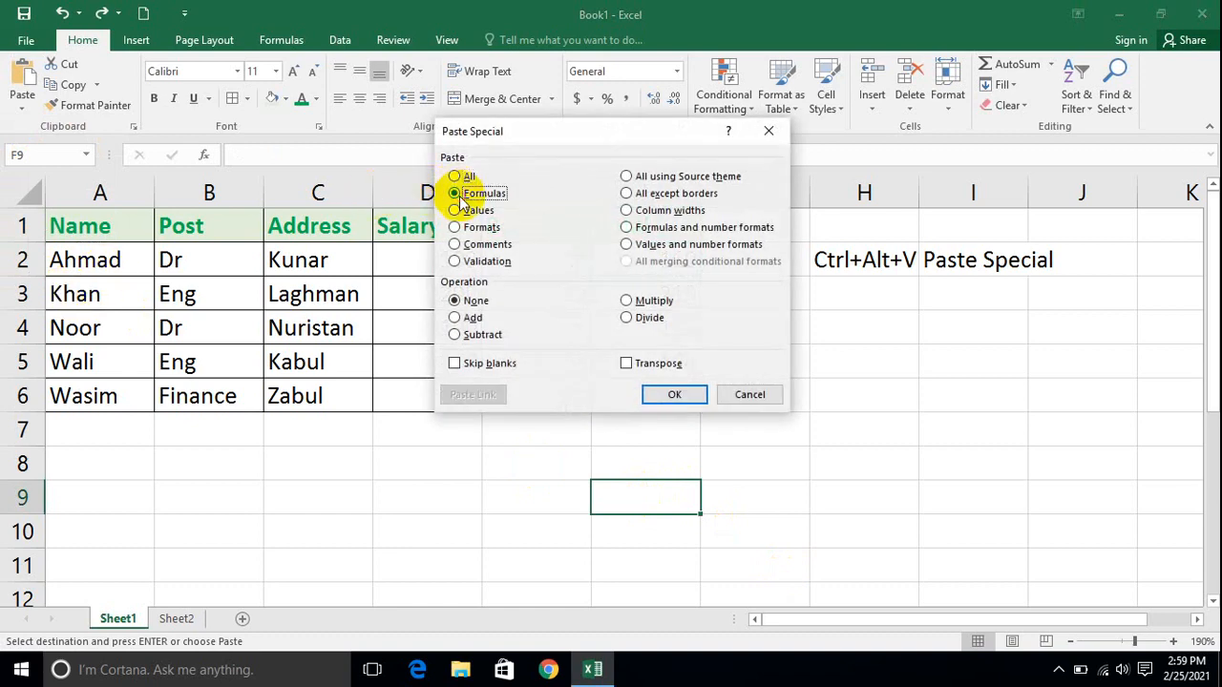
pyautogui.click(673, 394)
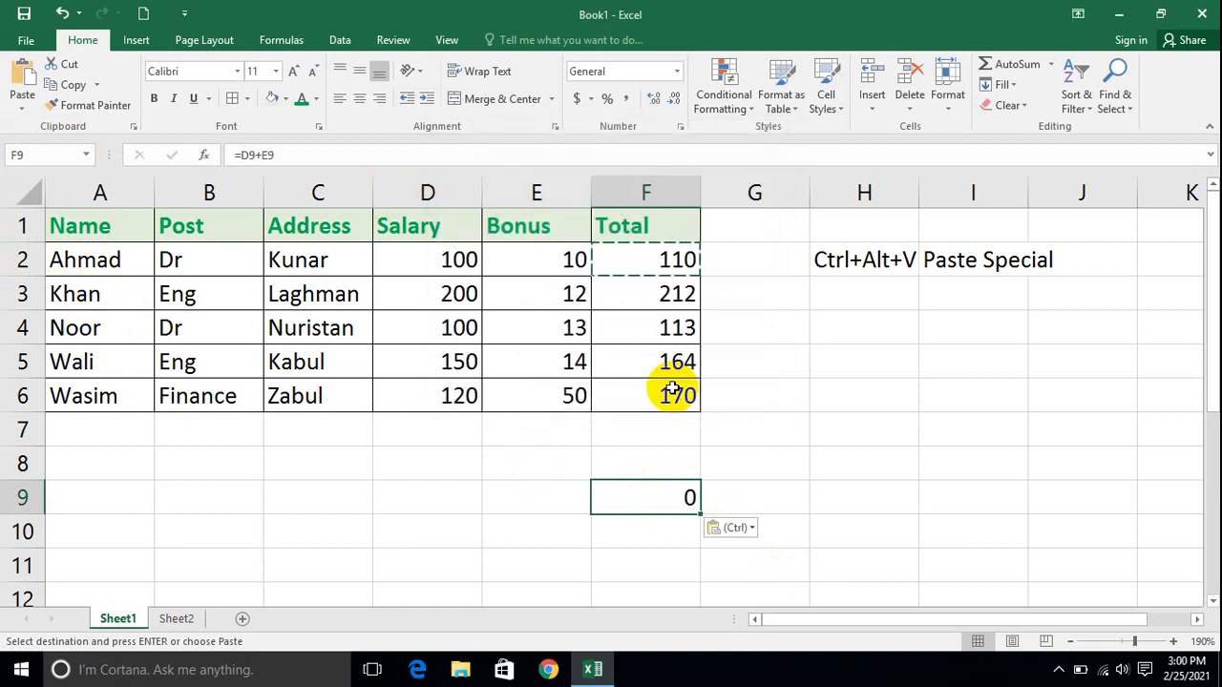
# Step: Test the formula pasted in F9 by entering 100 in D9 and 200 in E9, and clear these test cells
pyautogui.click(649, 526)
pyautogui.click(657, 501)
pyautogui.click(460, 488)
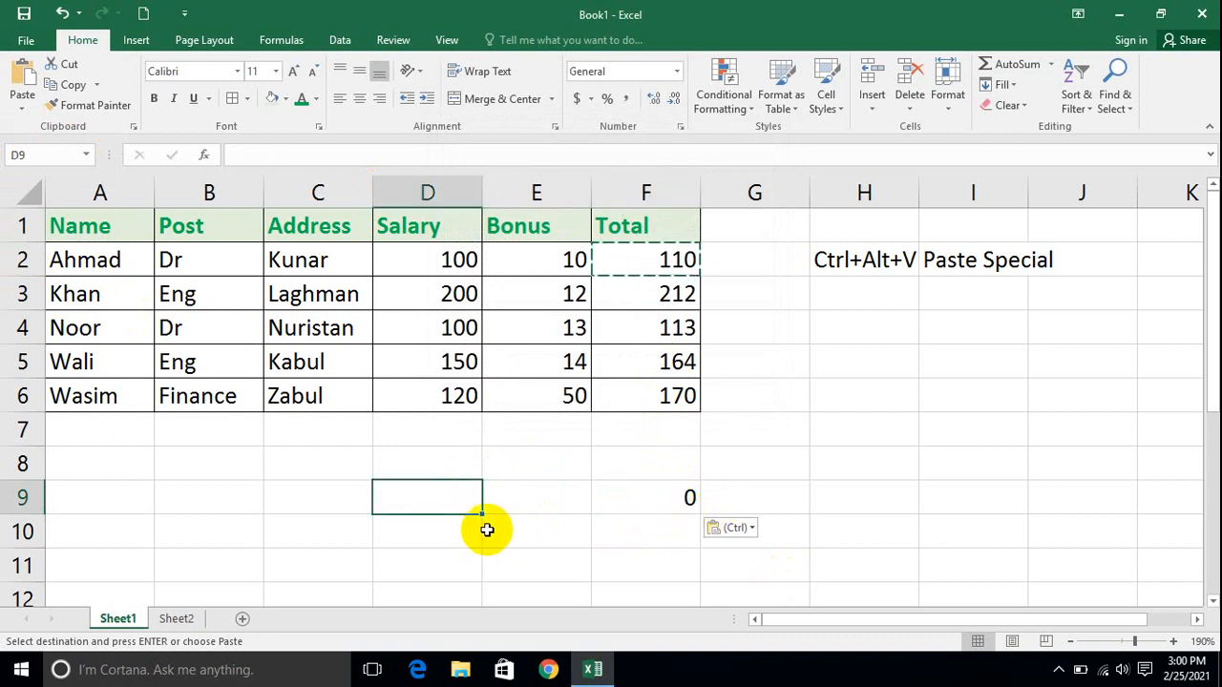
pyautogui.write('100')
pyautogui.press('Right')
pyautogui.write('200')
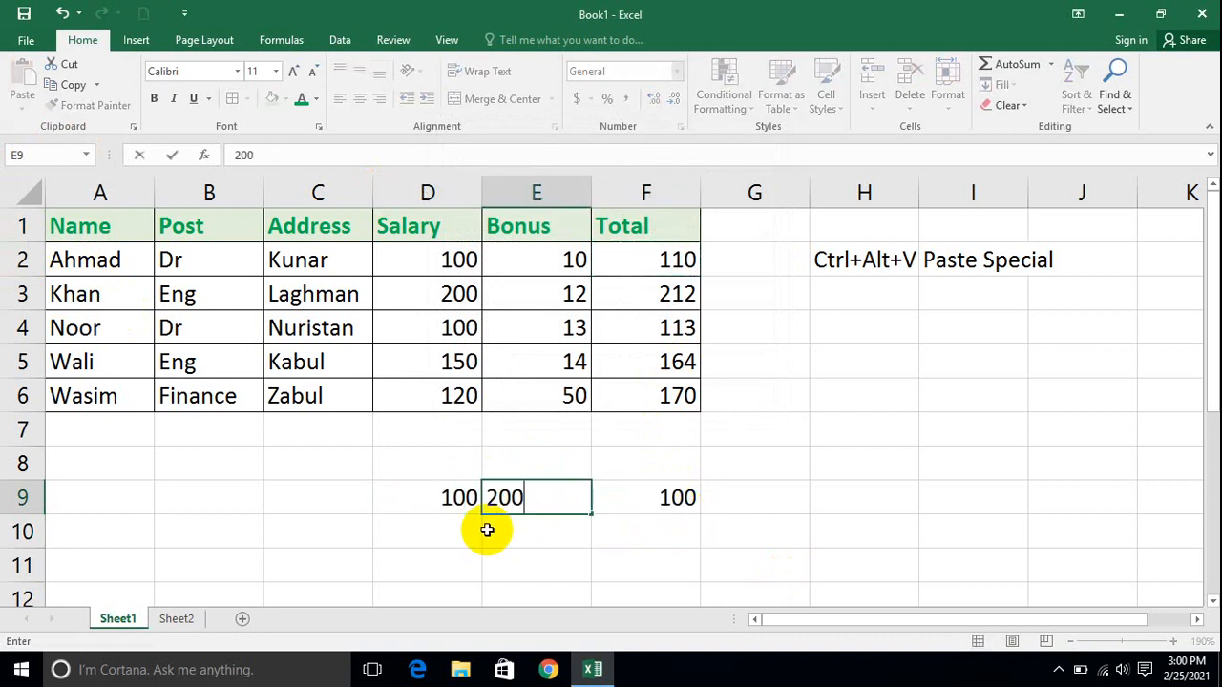
pyautogui.press('Return')
pyautogui.moveTo(768, 571); pyautogui.dragTo(384, 445)
pyautogui.click(722, 493)
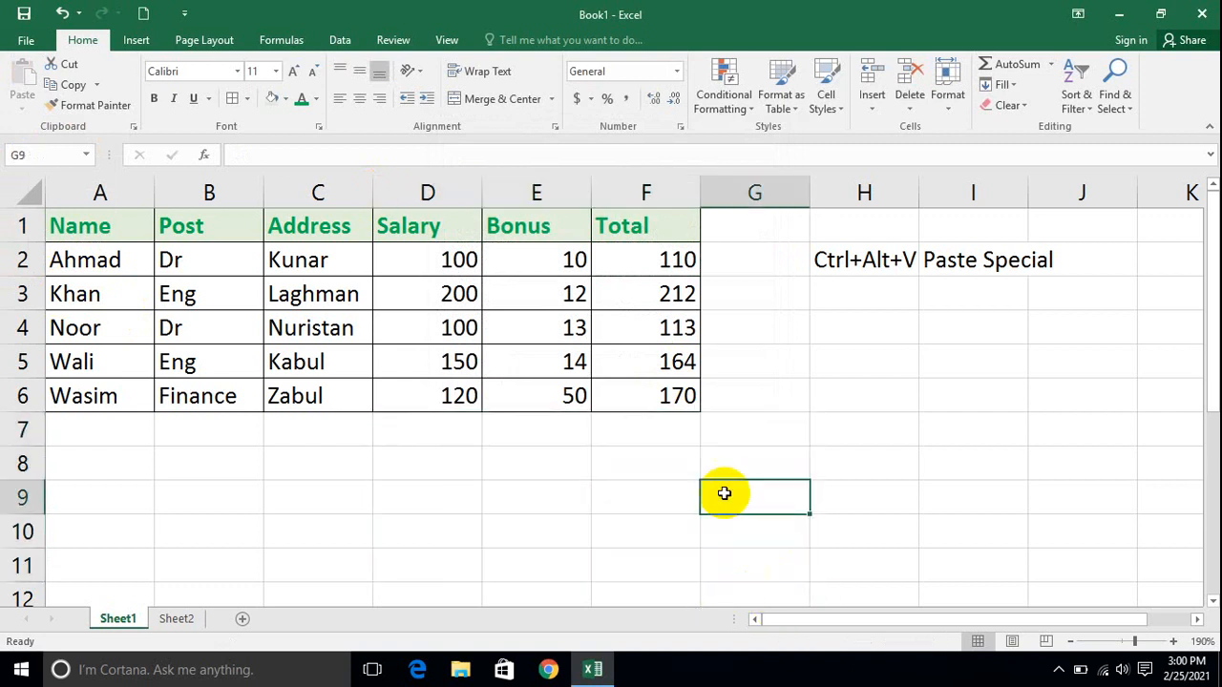
# Step: Copy the table A1:F6 on Sheet1 and paste it at A1 on Sheet2 using Paste Special with the Values option
pyautogui.moveTo(675, 395); pyautogui.dragTo(22, 191)
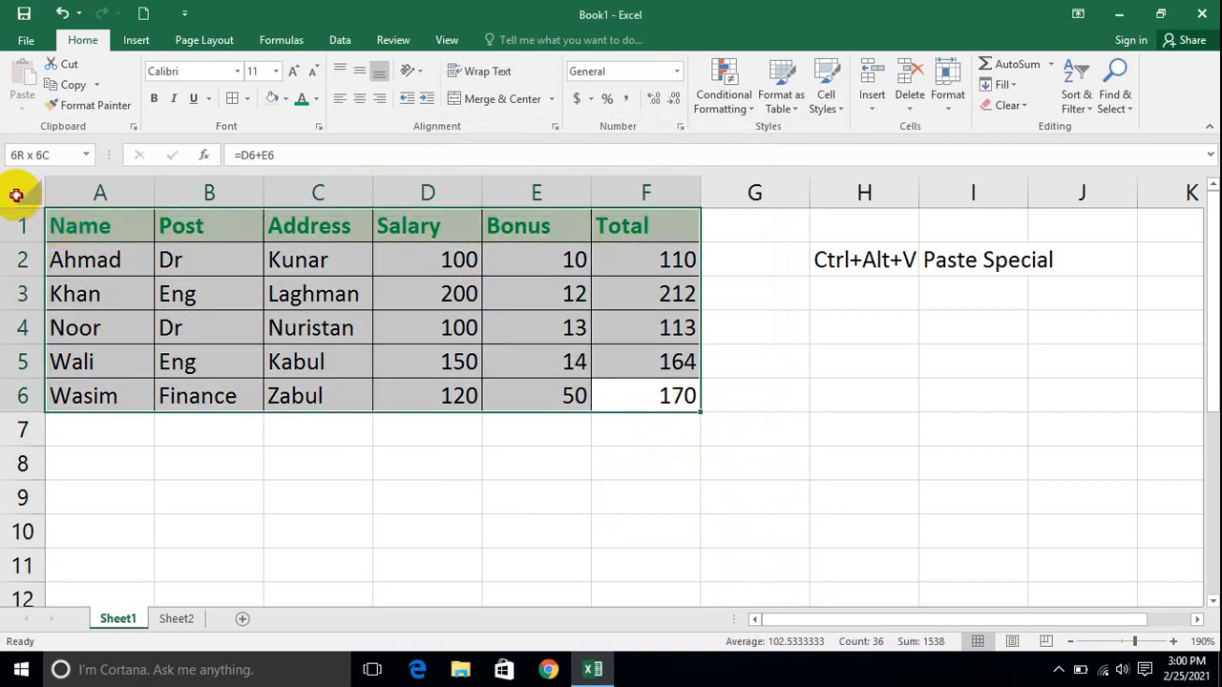
pyautogui.click(67, 84)
pyautogui.click(172, 619)
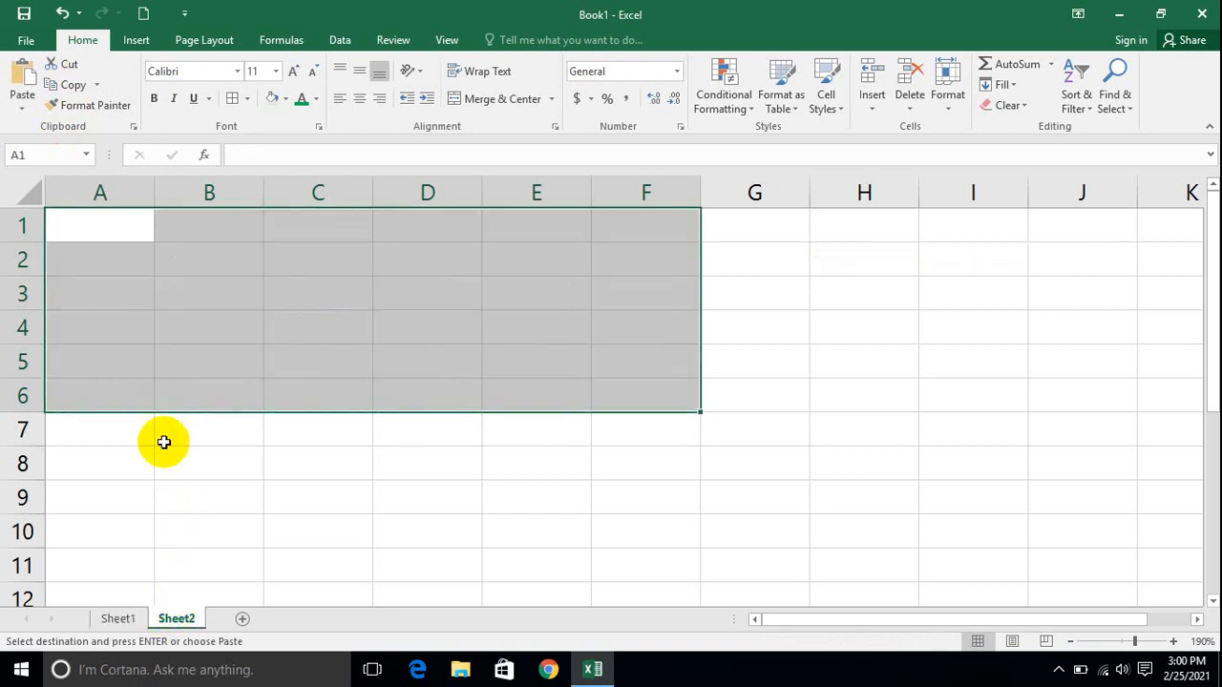
pyautogui.click(114, 227)
pyautogui.click(22, 101)
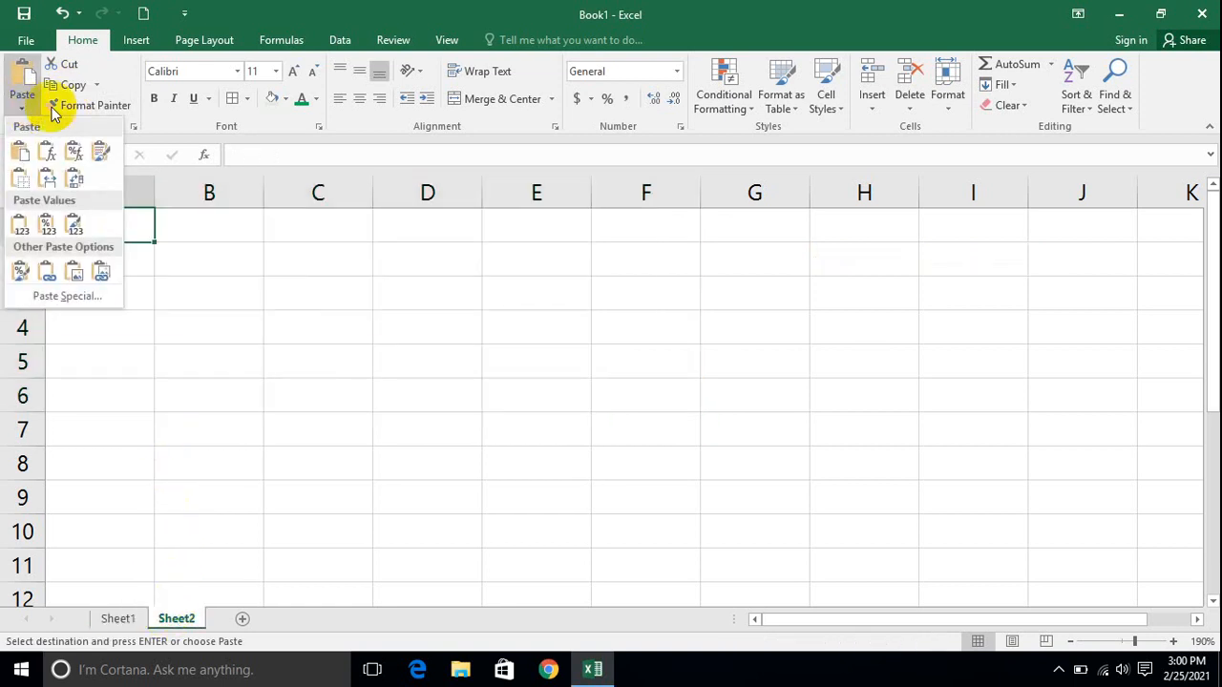
pyautogui.click(61, 291)
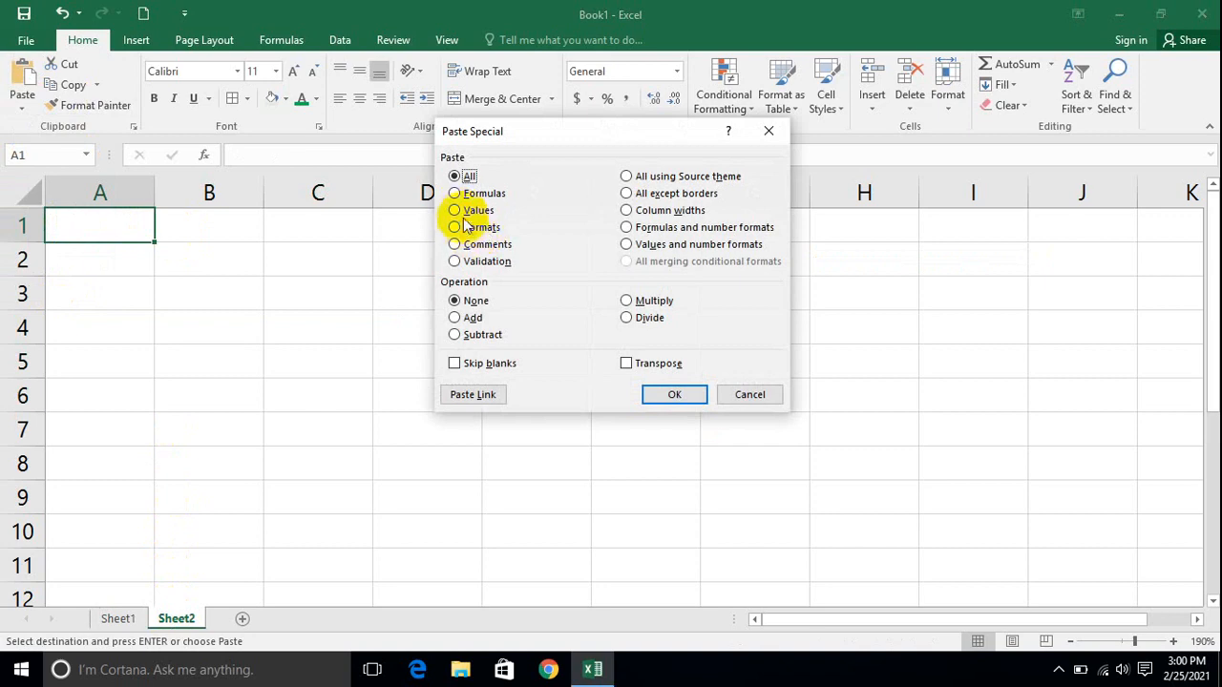
pyautogui.click(675, 399)
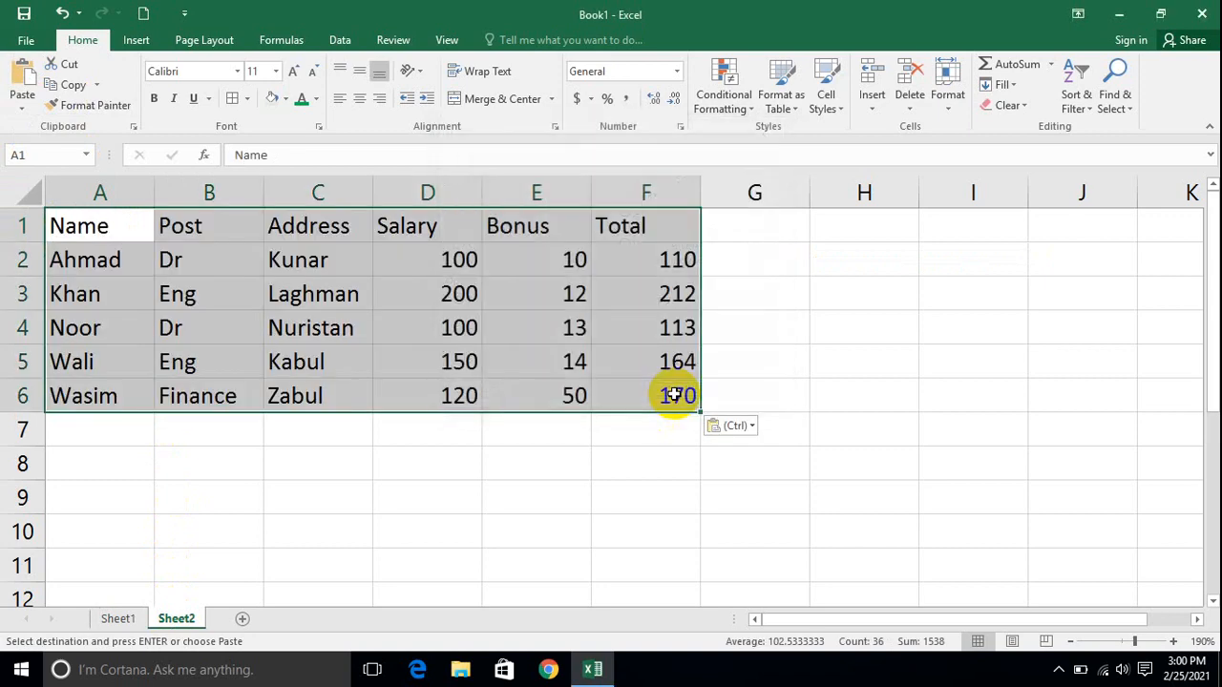
# Step: Inspect the content of F2 in the values-only table on Sheet2 and undo that paste
pyautogui.click(874, 425)
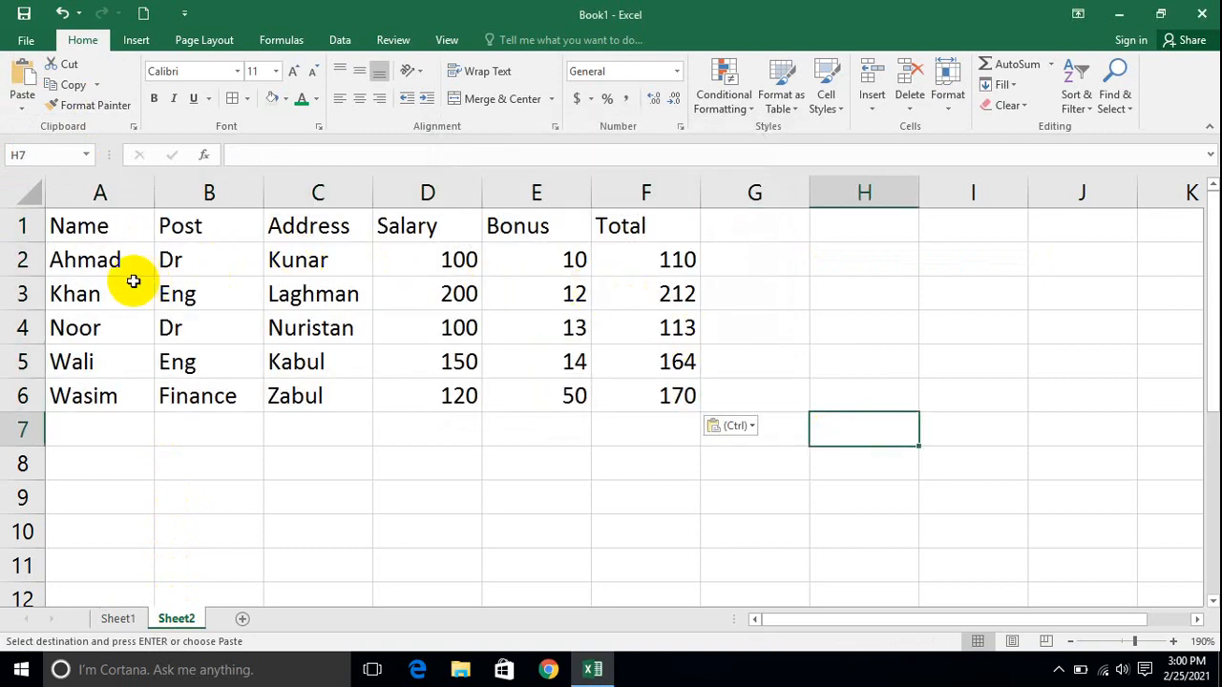
pyautogui.click(660, 263)
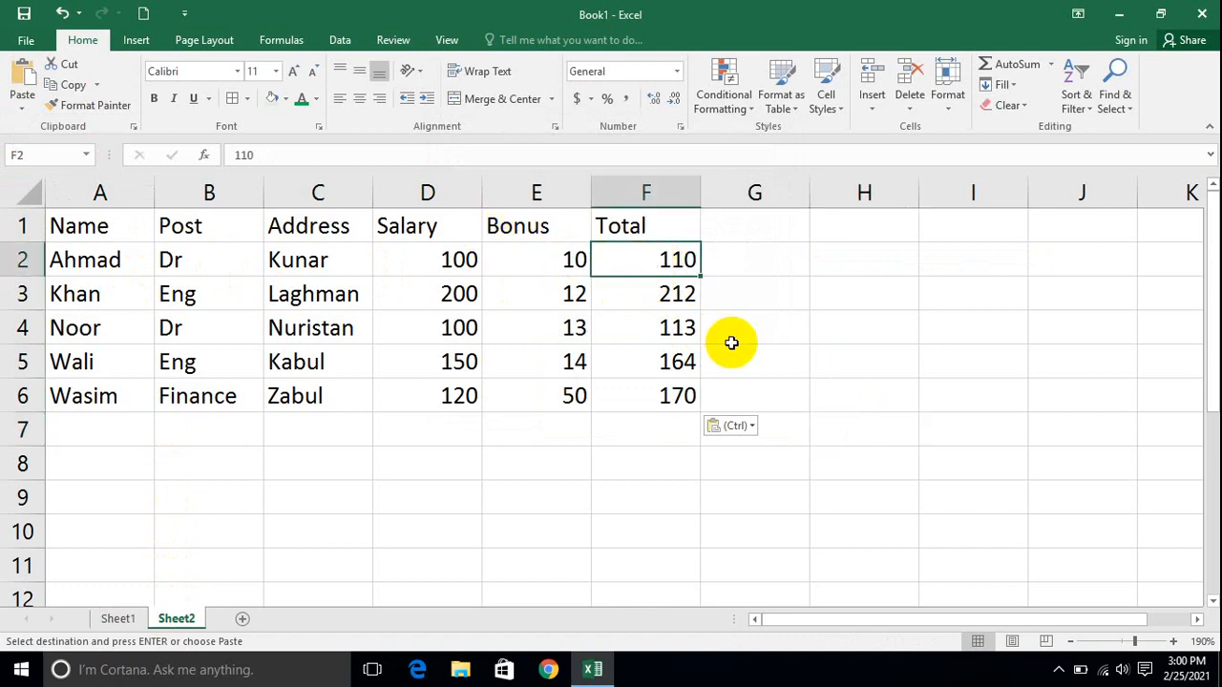
pyautogui.hotkey('ctrl', 'z')
pyautogui.click(832, 350)
# Step: Copy the table A1:F6 from Sheet1 again and paste its contents without formatting at A1 on Sheet2 using Paste Special
pyautogui.click(101, 226)
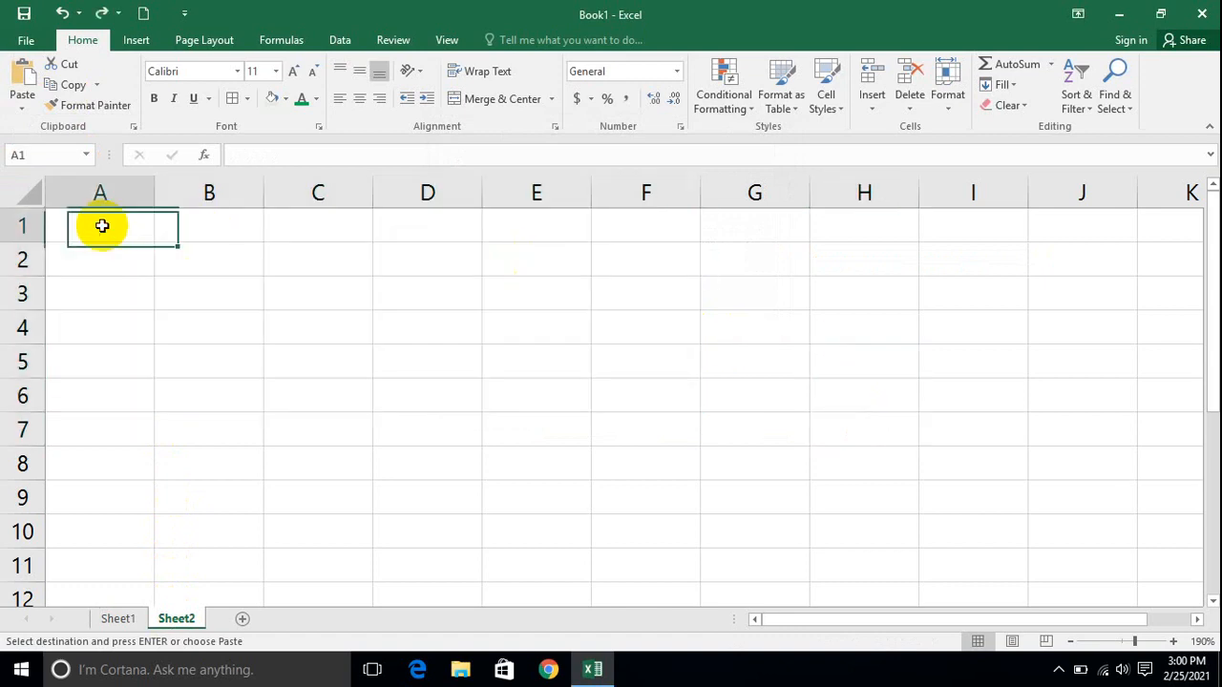
pyautogui.click(118, 617)
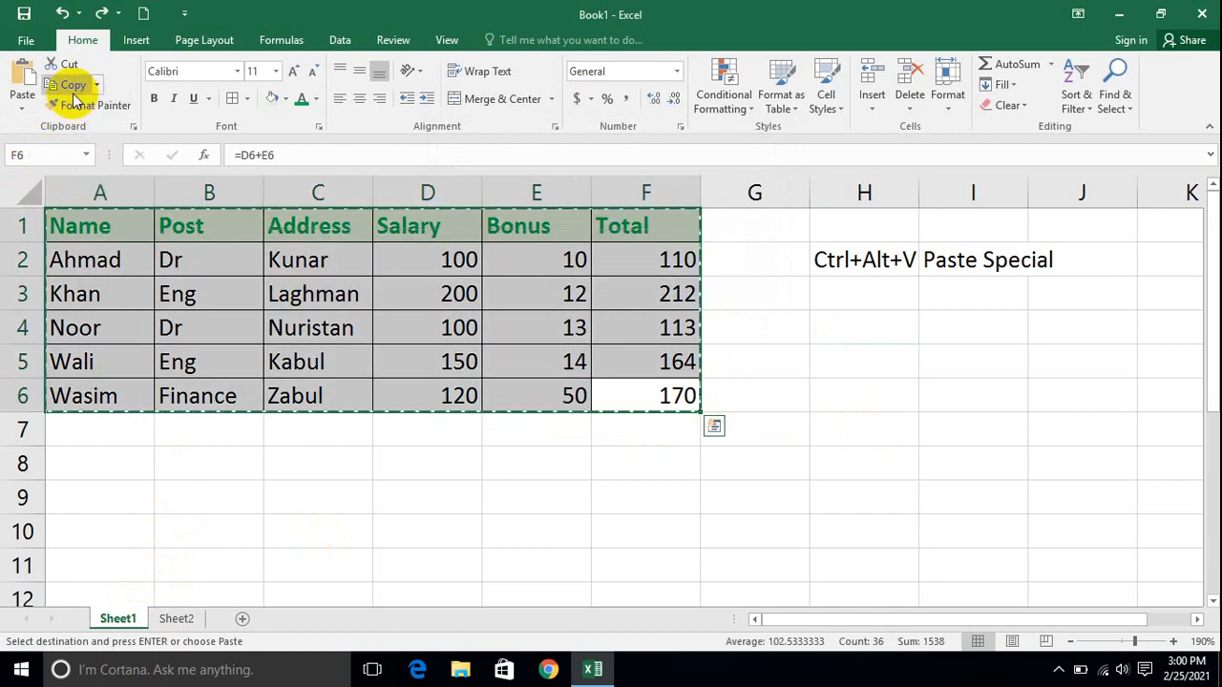
pyautogui.click(176, 618)
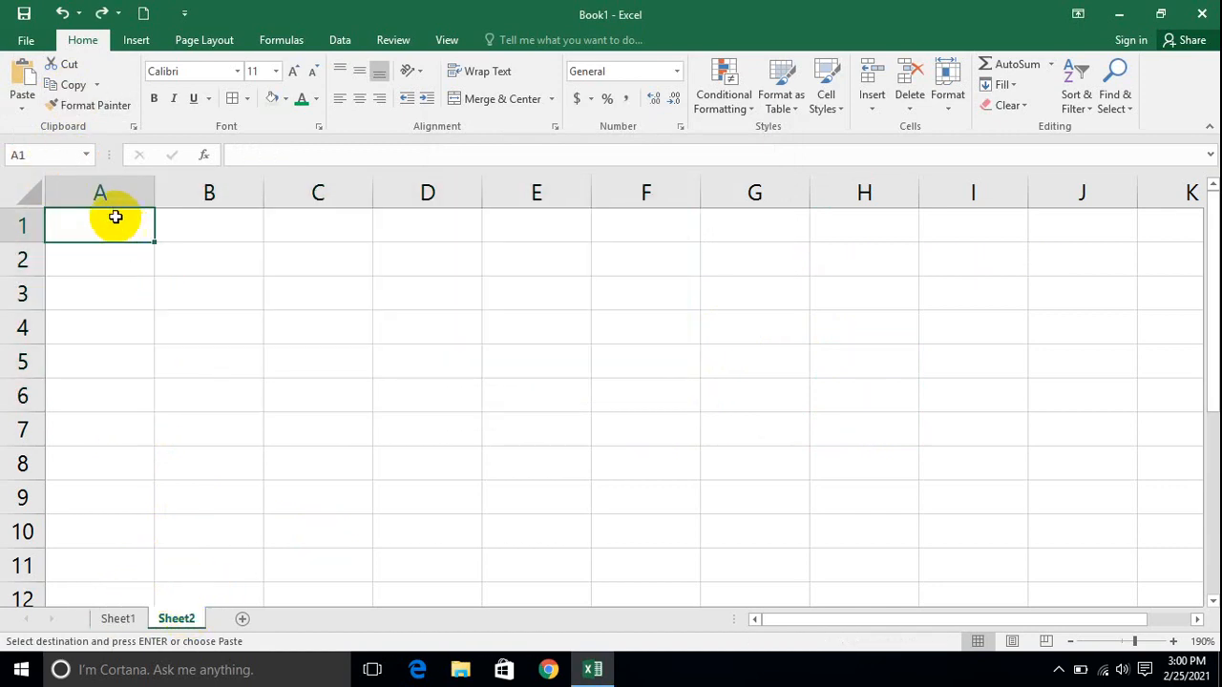
pyautogui.click(22, 100)
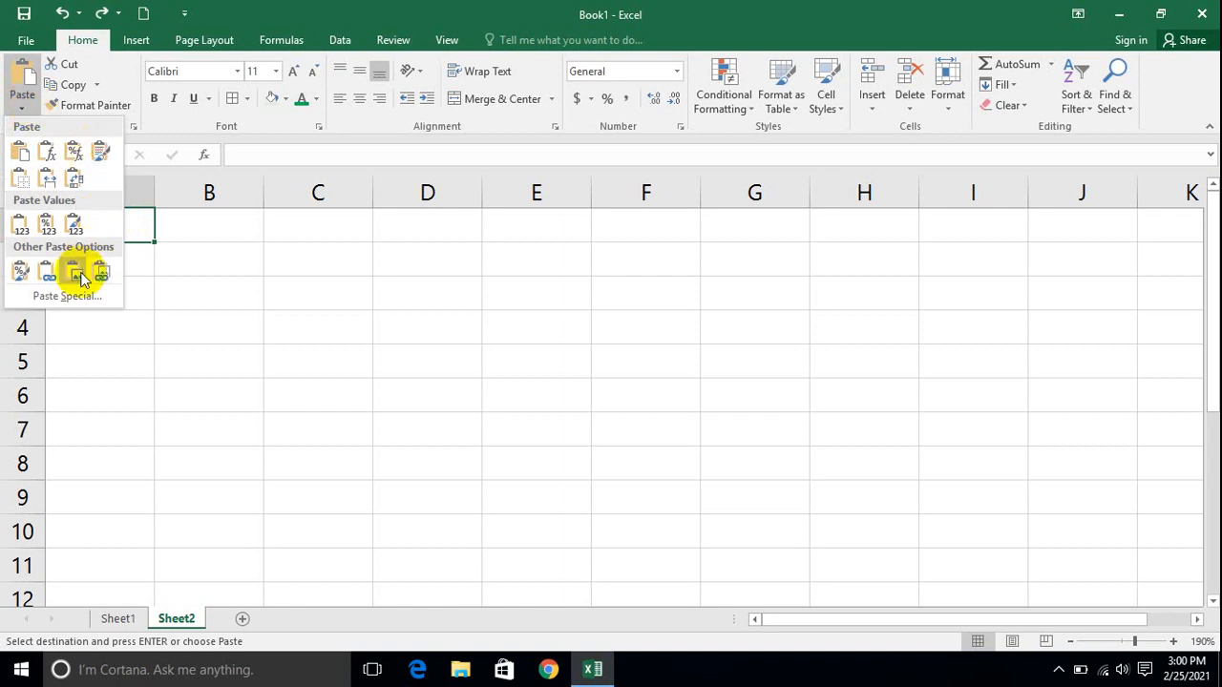
pyautogui.click(66, 296)
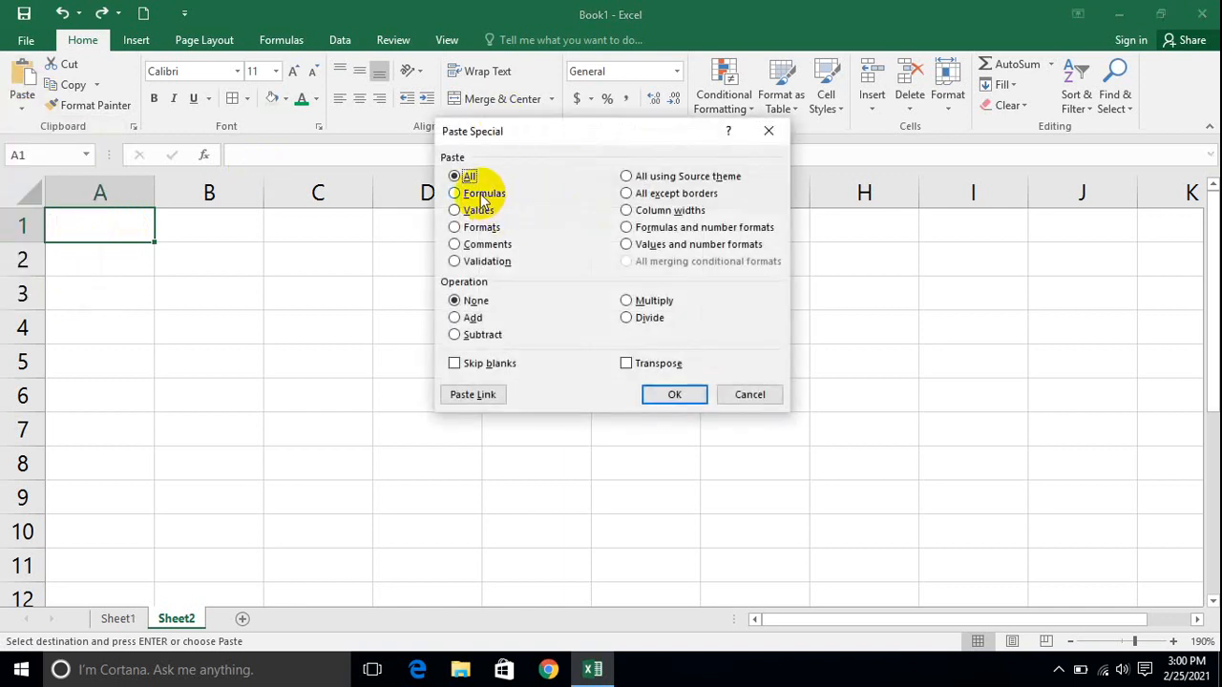
pyautogui.click(680, 395)
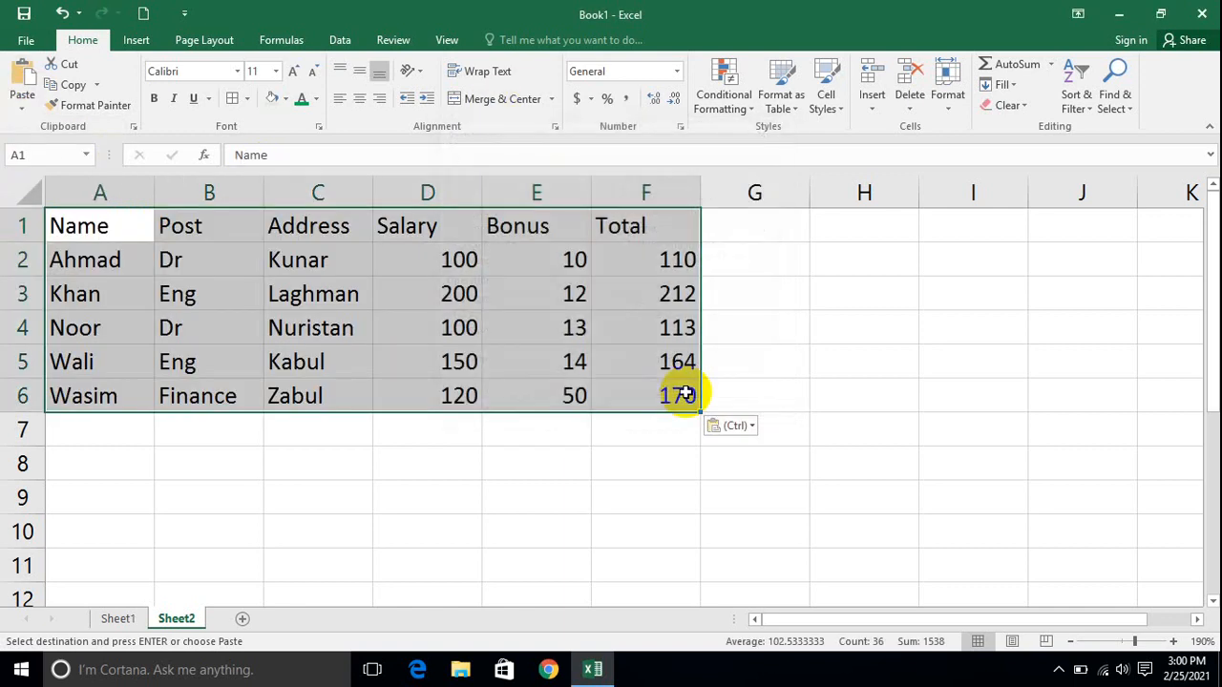
pyautogui.click(76, 471)
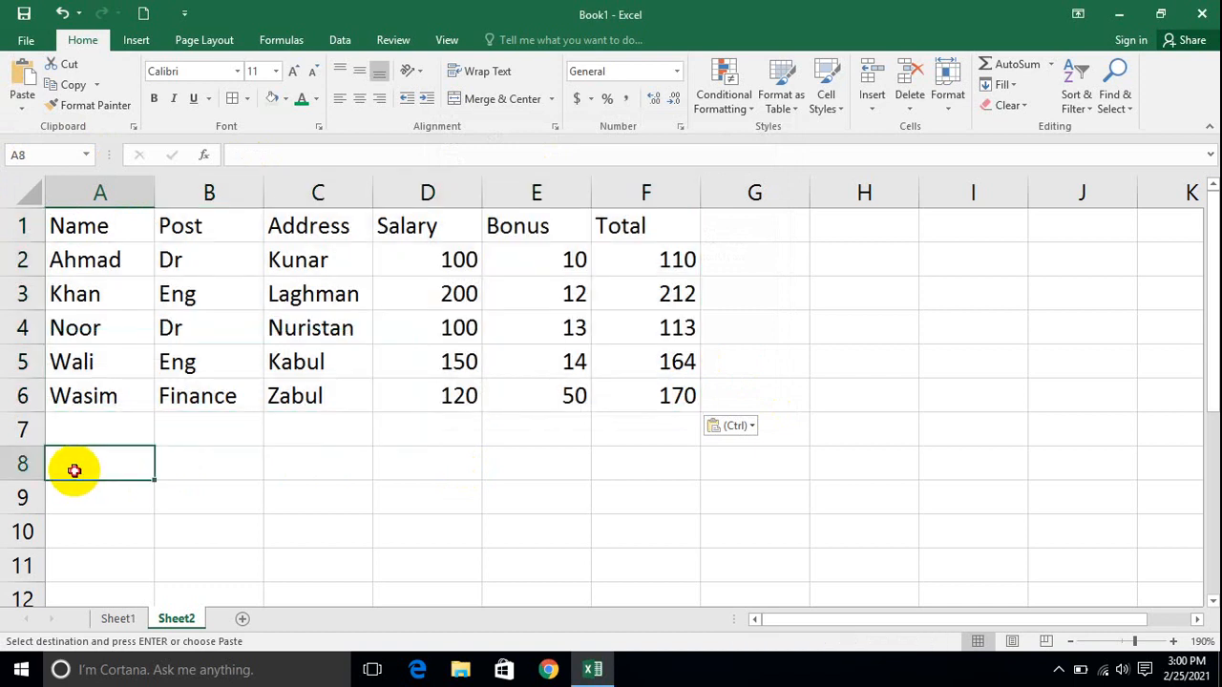
# Step: Paste the copied table as values only at A8 on Sheet2 using Paste Special
pyautogui.click(74, 490)
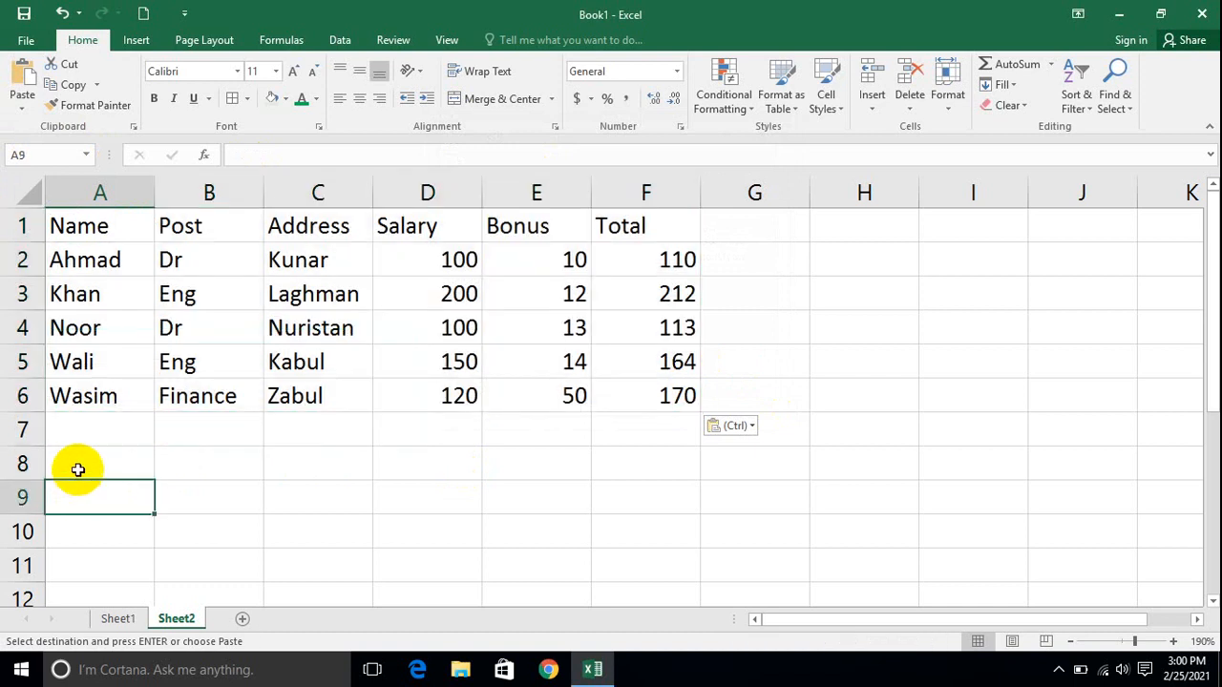
pyautogui.click(79, 470)
pyautogui.click(19, 107)
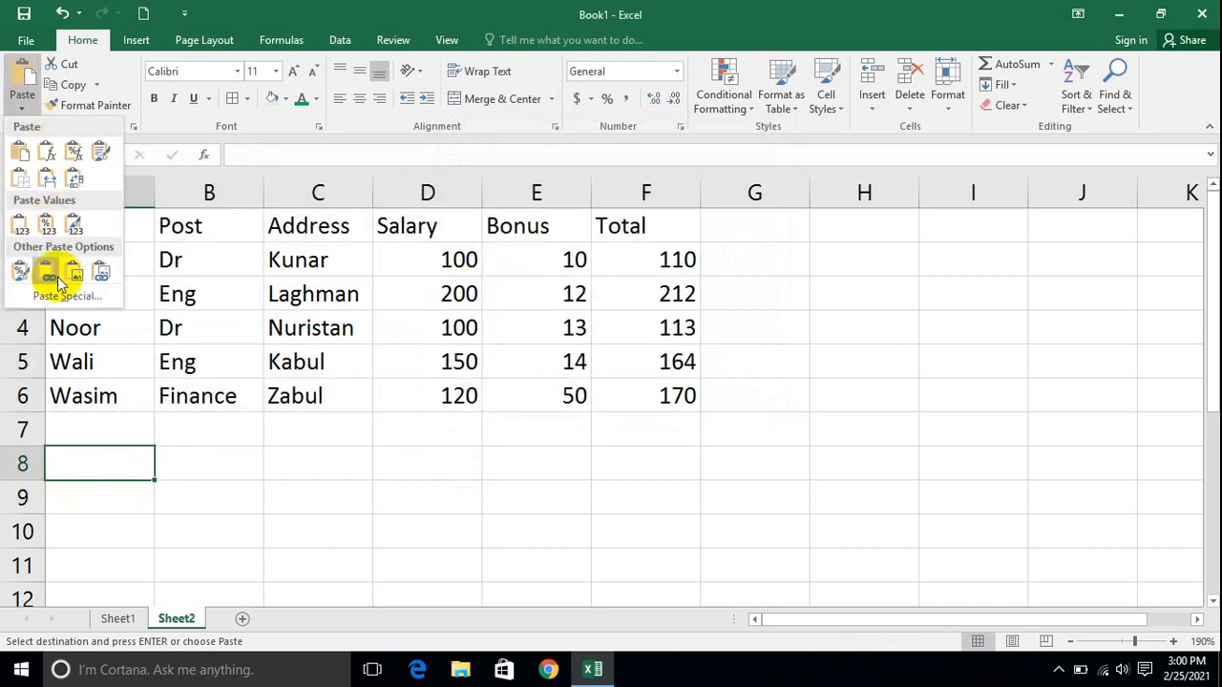
pyautogui.click(67, 296)
pyautogui.click(477, 211)
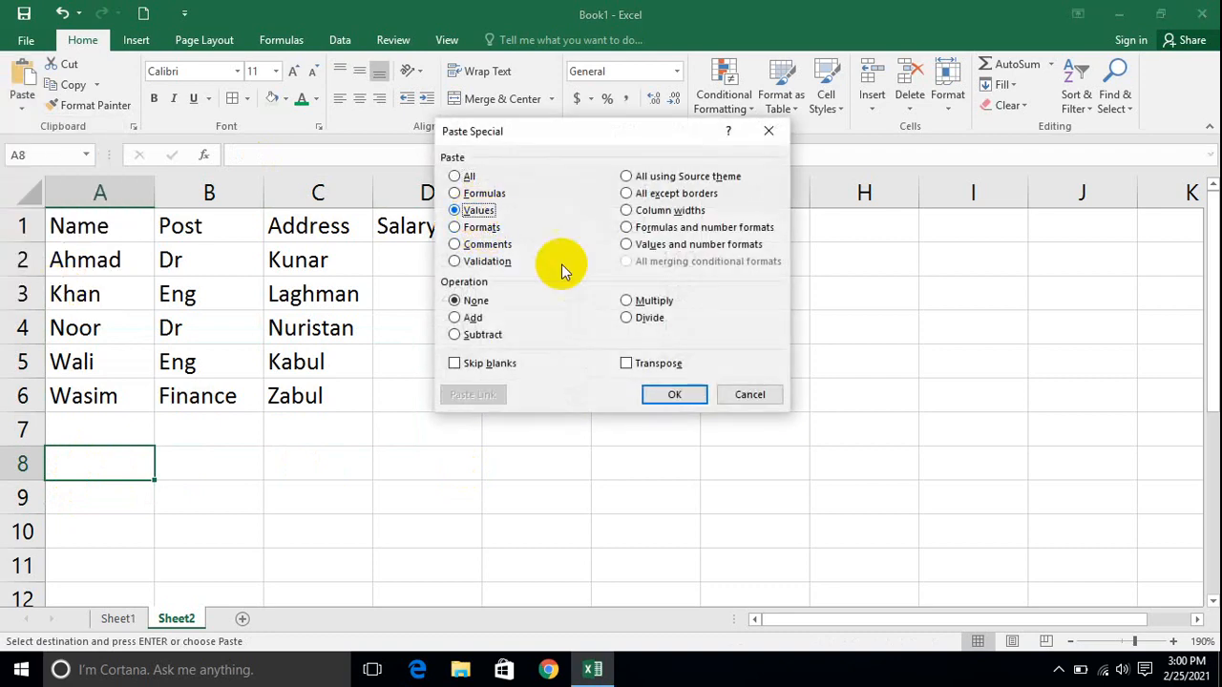
pyautogui.click(674, 395)
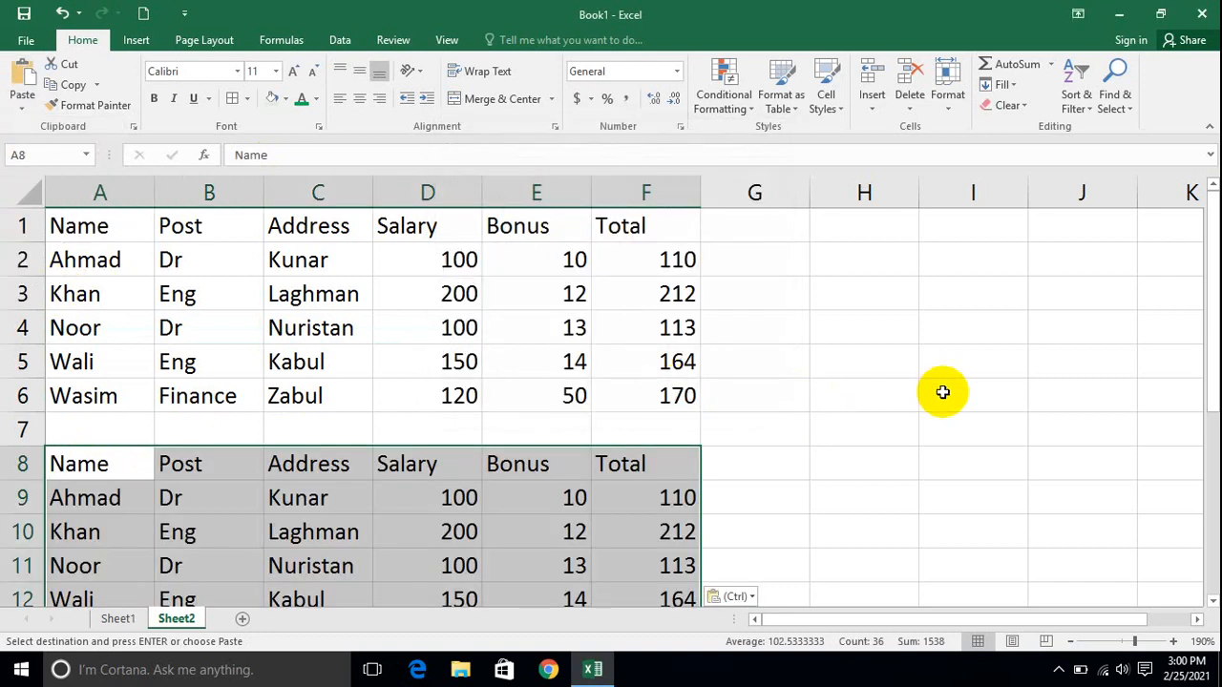
pyautogui.click(1070, 641)
pyautogui.click(1070, 642)
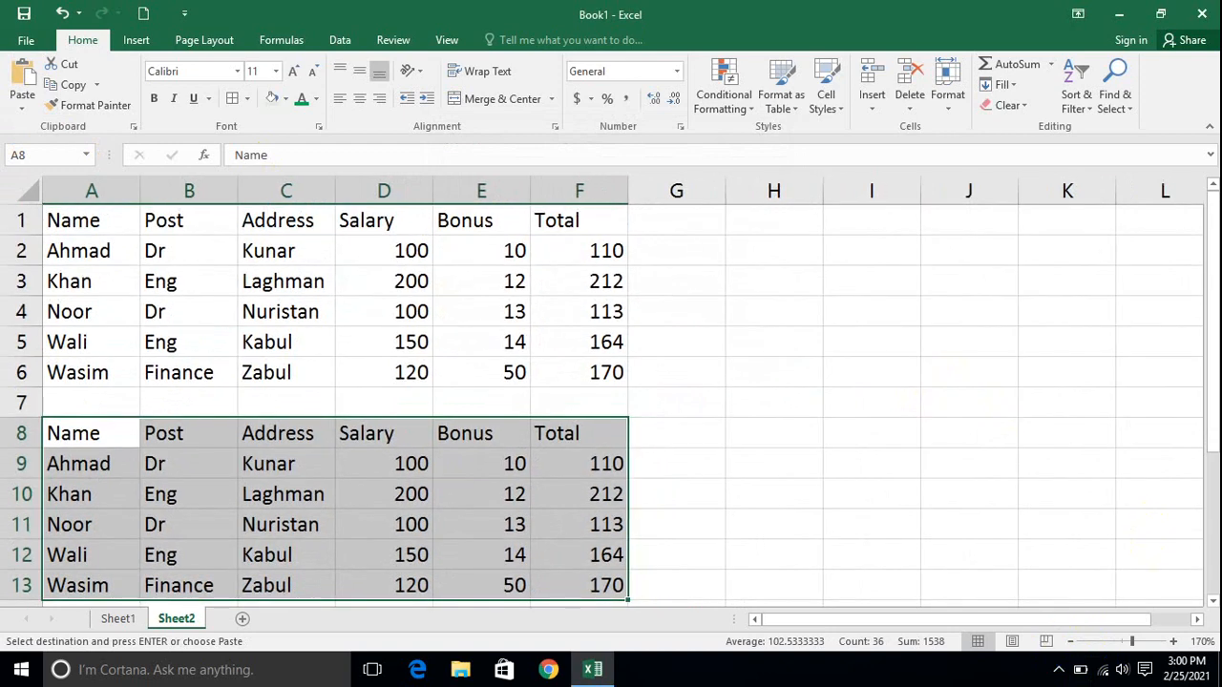
# Step: Compare the contents of the Total cells F2 and F9 in the two pasted tables
pyautogui.click(840, 306)
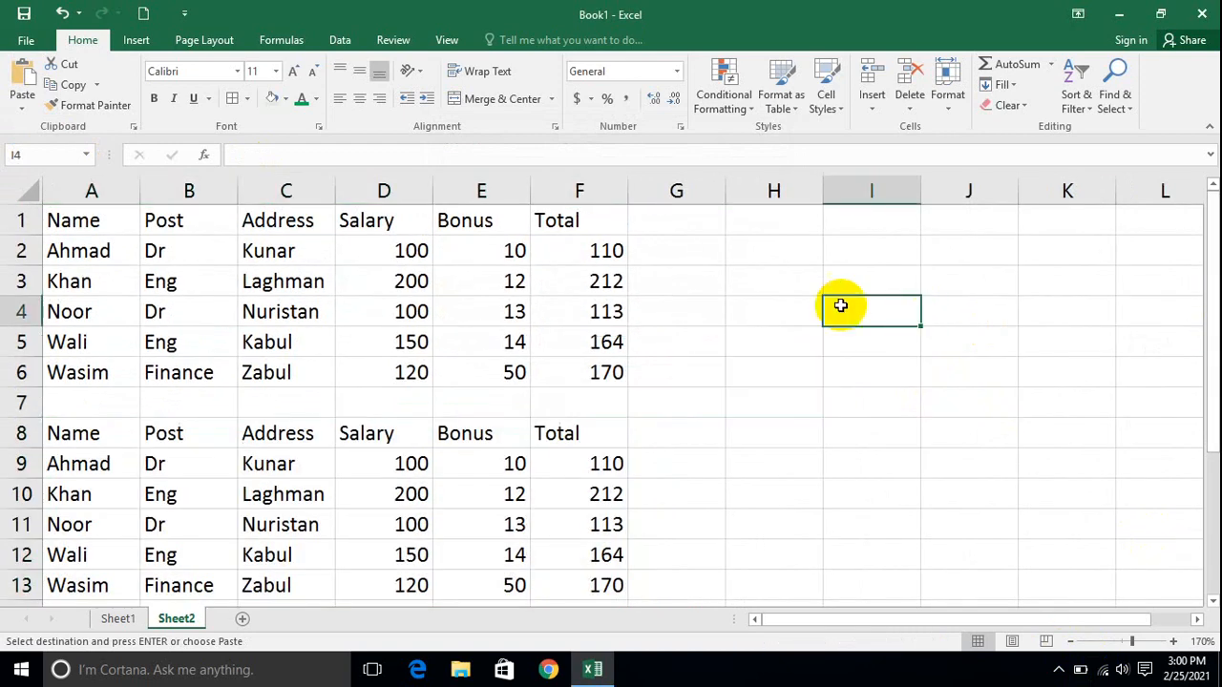
pyautogui.click(575, 251)
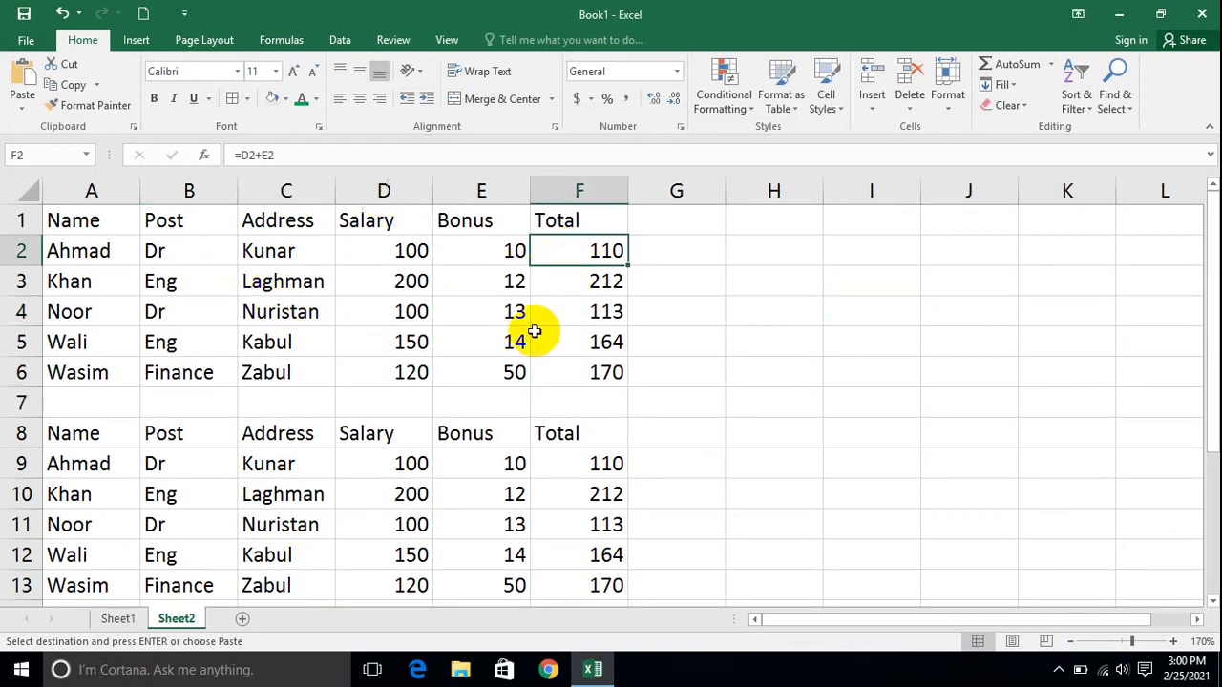
pyautogui.click(585, 463)
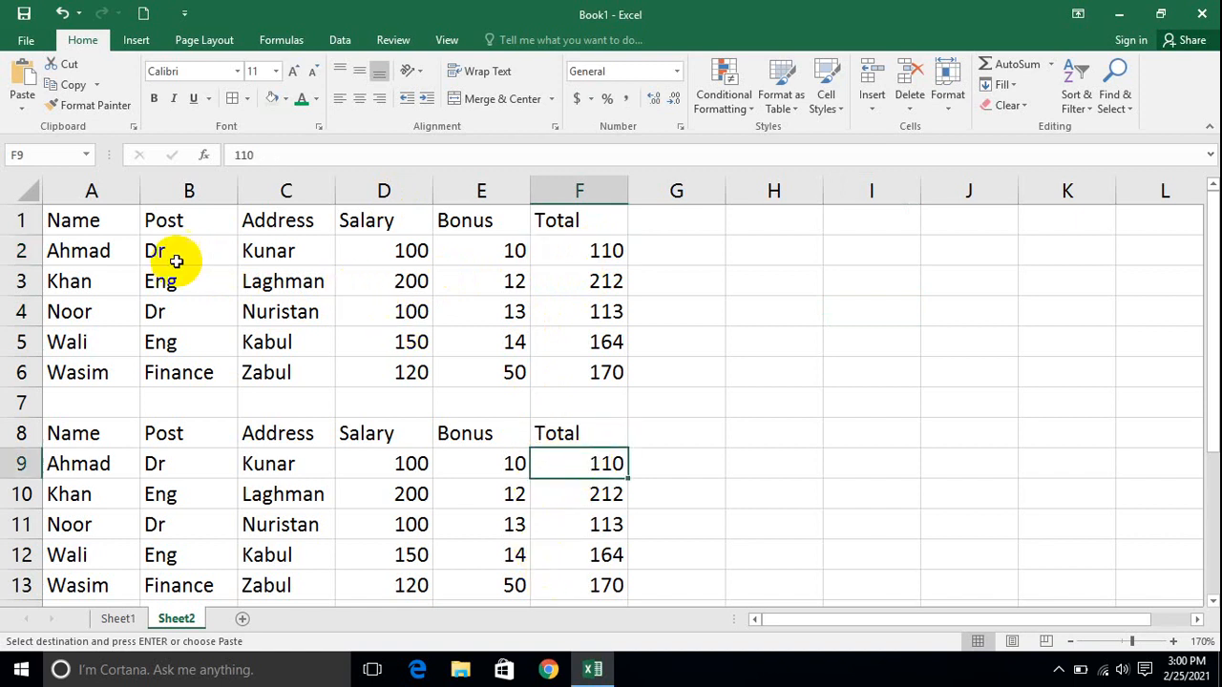
pyautogui.click(600, 248)
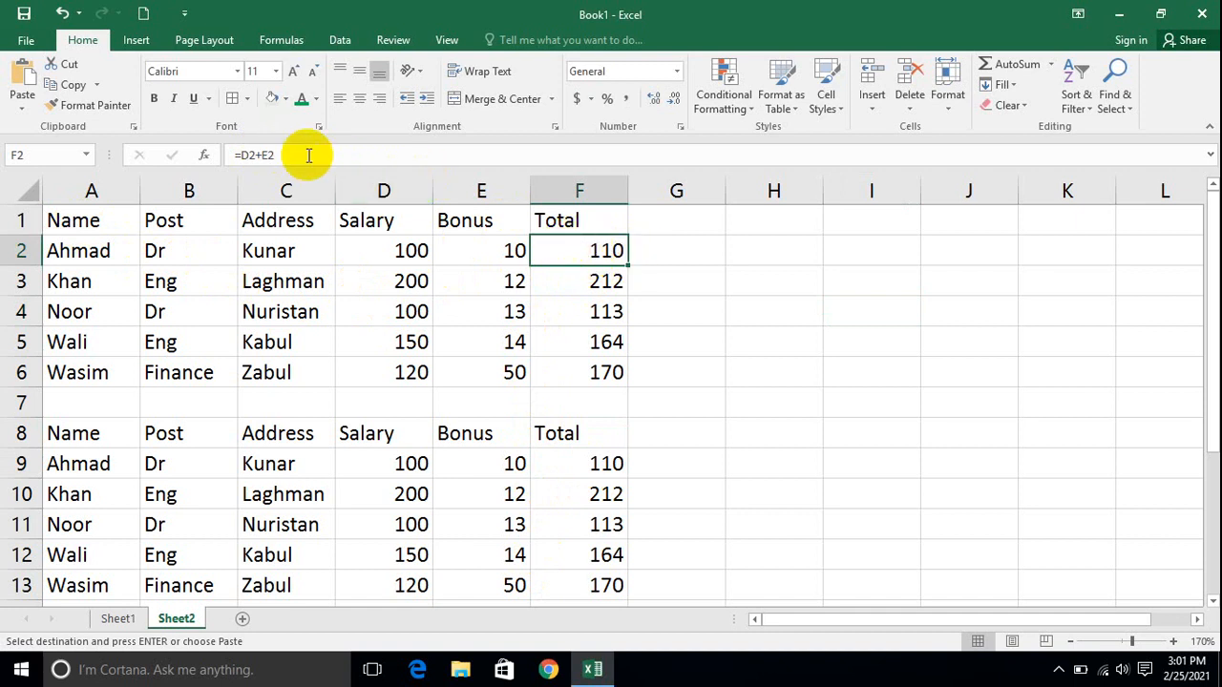
# Step: Test the total in F2 by entering 300 as the salary in D2 and 500 as the bonus in E2
pyautogui.click(362, 254)
pyautogui.write('300')
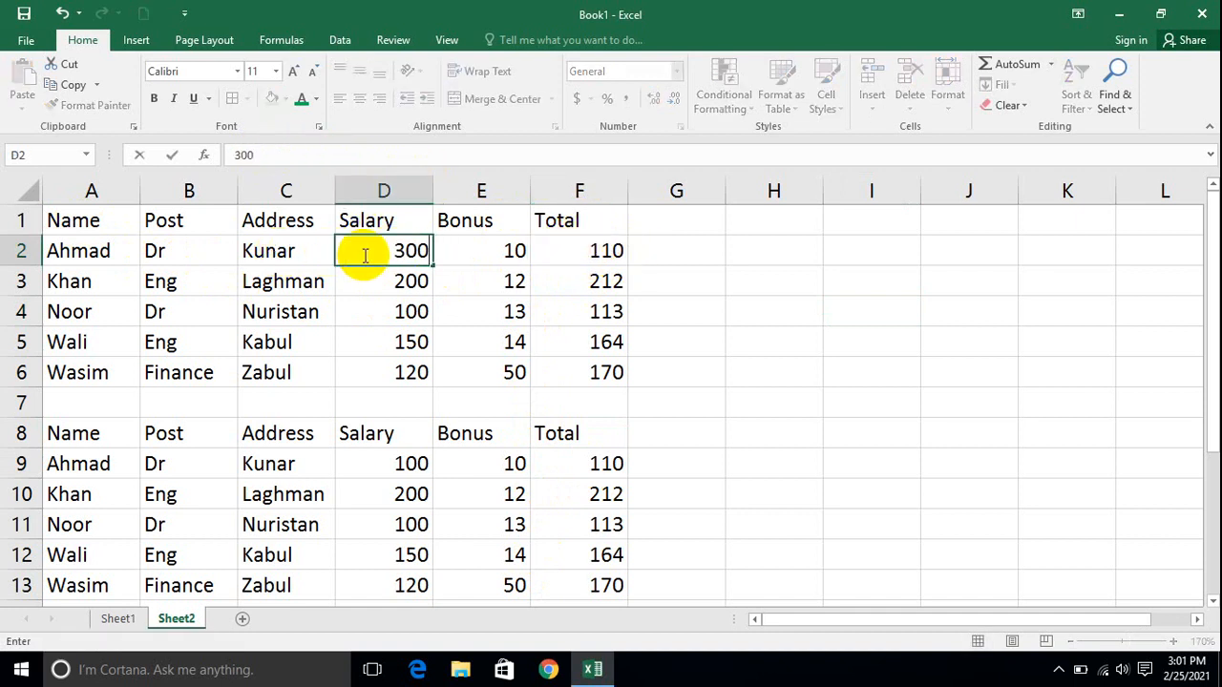
pyautogui.press('Tab')
pyautogui.write('500')
pyautogui.press('Return')
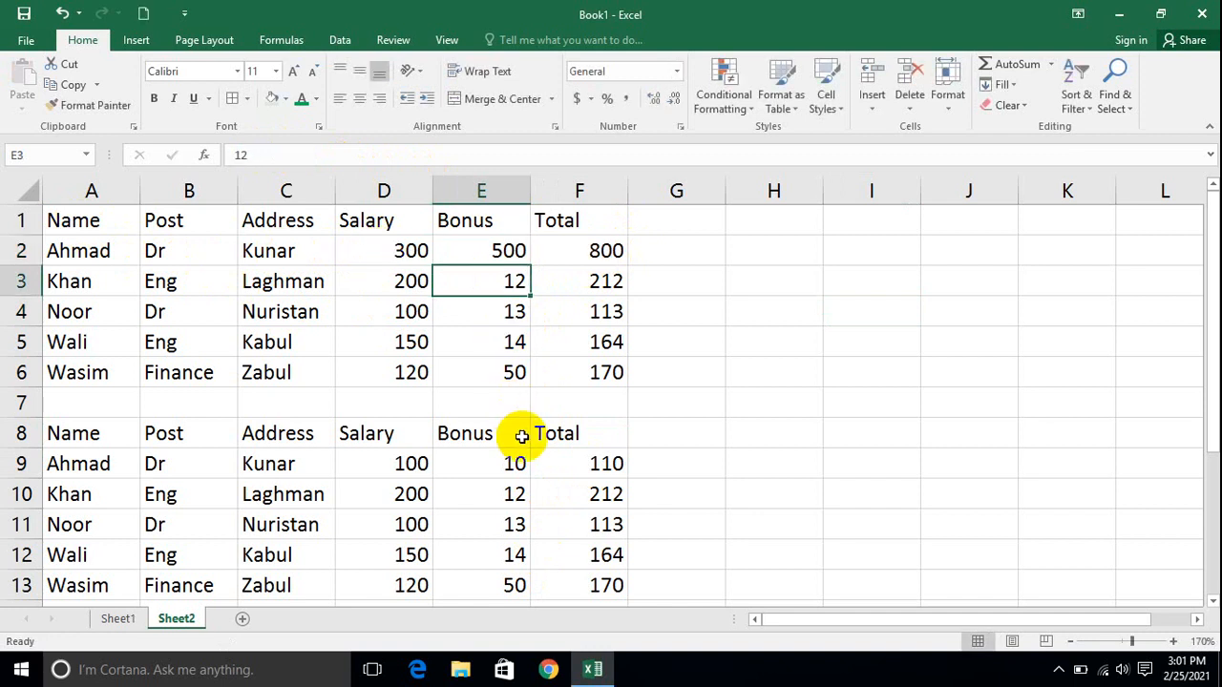
# Step: Test the total in F9 by entering 500 in D9 and 400 in E9, and undo the test entries and pastes on Sheet2
pyautogui.click(571, 486)
pyautogui.click(441, 465)
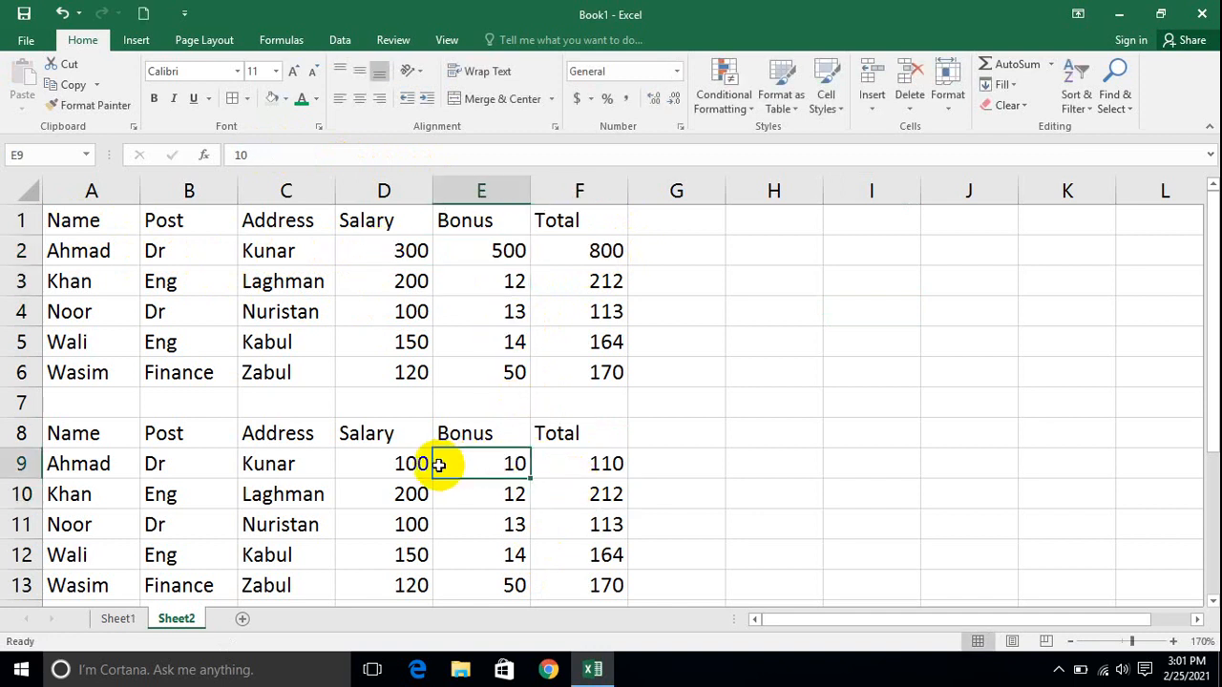
pyautogui.press('Down')
pyautogui.press('Left')
pyautogui.press('Up')
pyautogui.write('5')
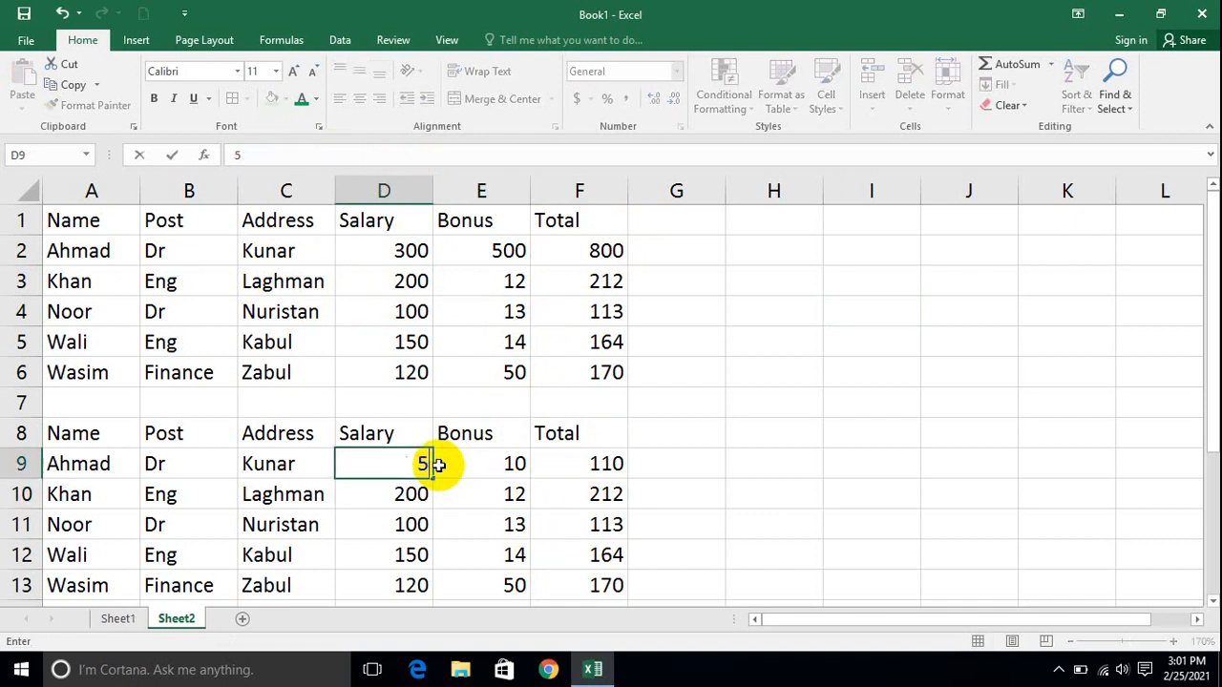
pyautogui.click(440, 464)
pyautogui.write('400')
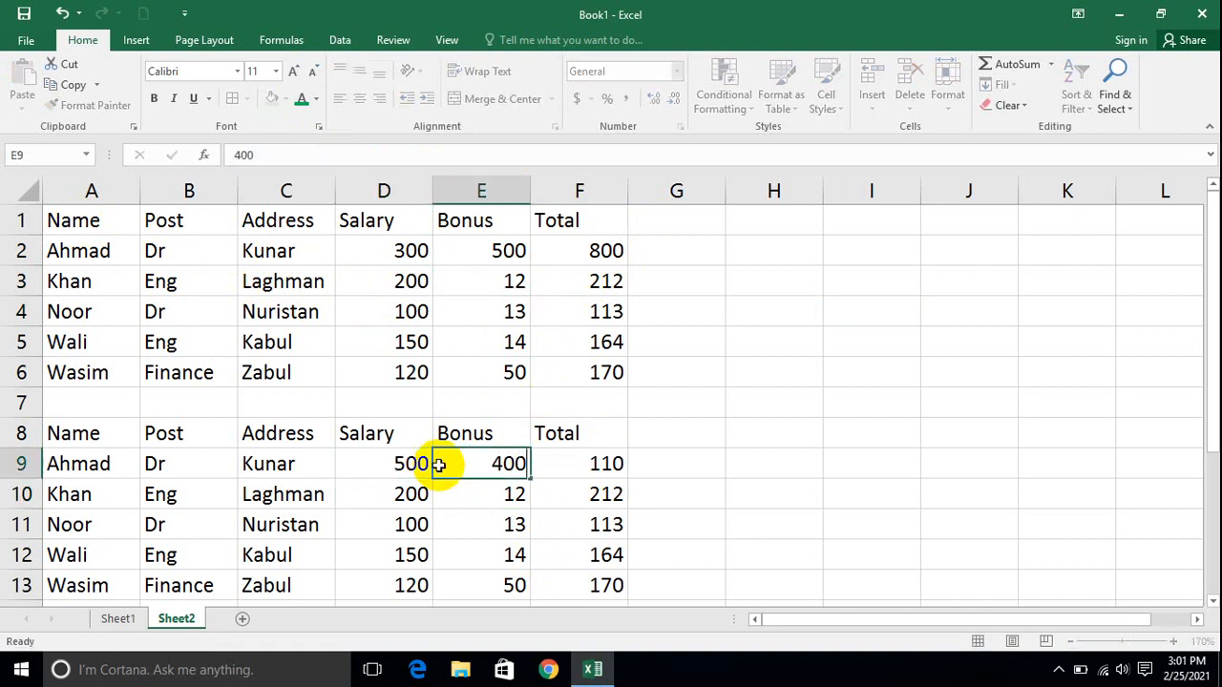
pyautogui.press('Return')
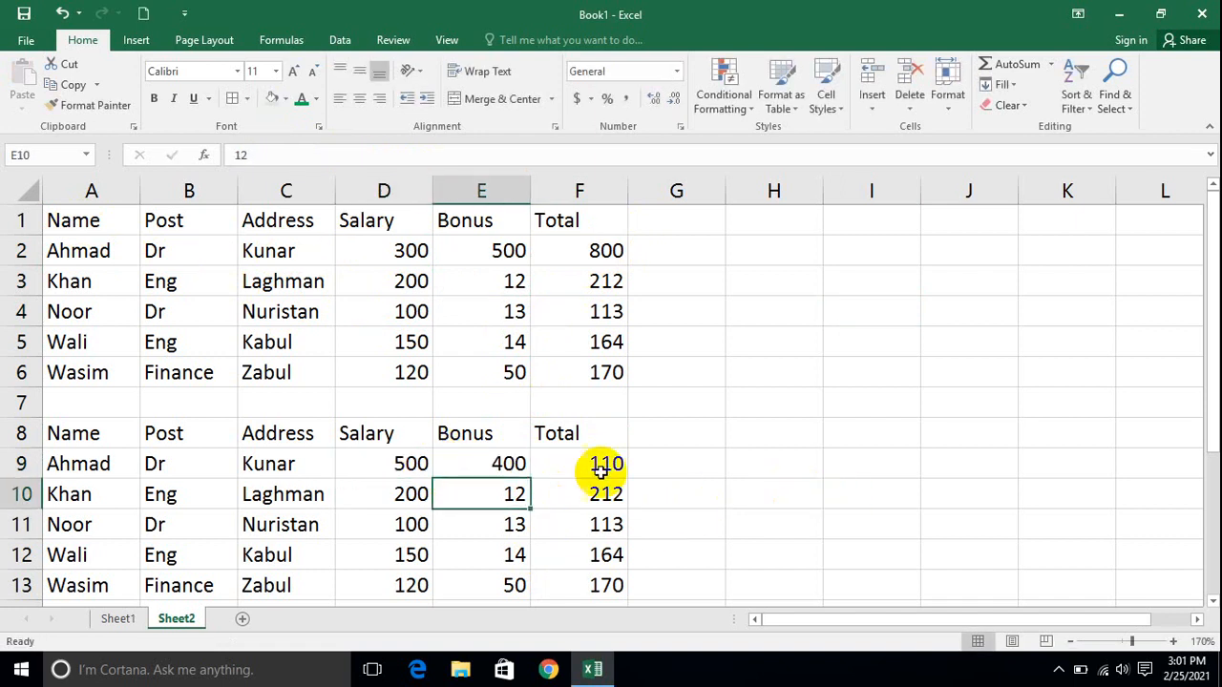
pyautogui.hotkey('ctrl', 'z')
pyautogui.hotkey('ctrl', 'z')
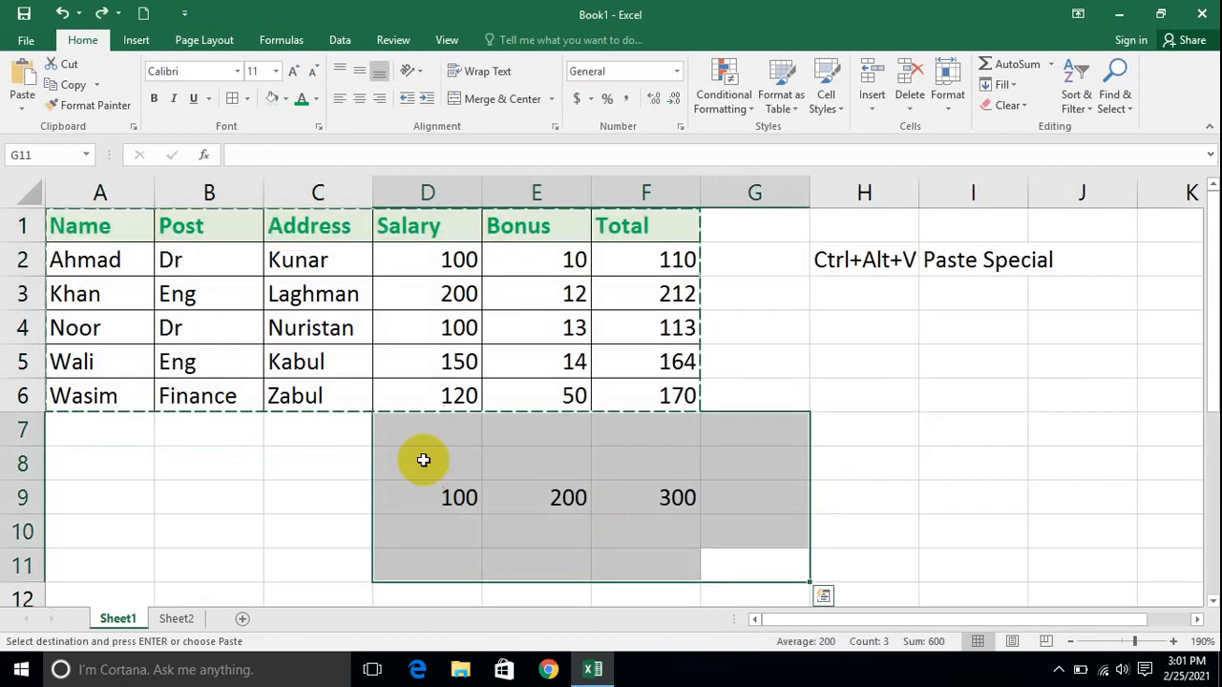
# Step: Copy the table A1:F6 on Sheet1 and paste only its Formats at A1 on Sheet2 using Paste Special
pyautogui.moveTo(658, 396); pyautogui.dragTo(96, 161)
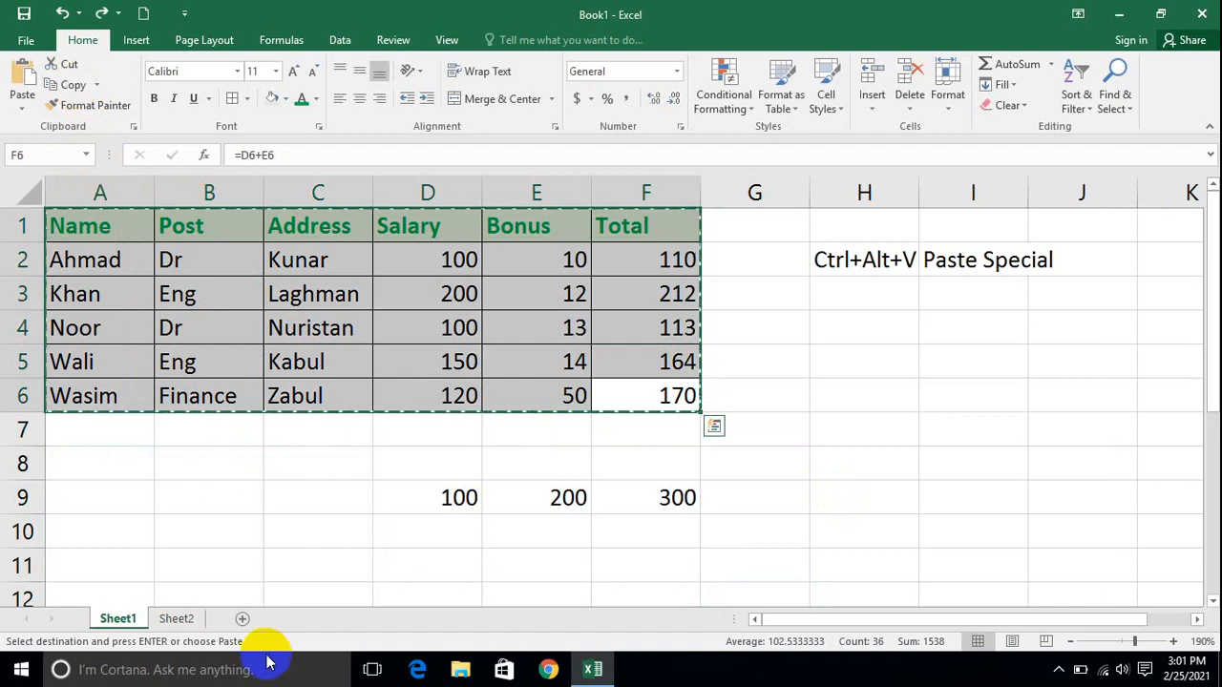
pyautogui.click(177, 618)
pyautogui.click(71, 218)
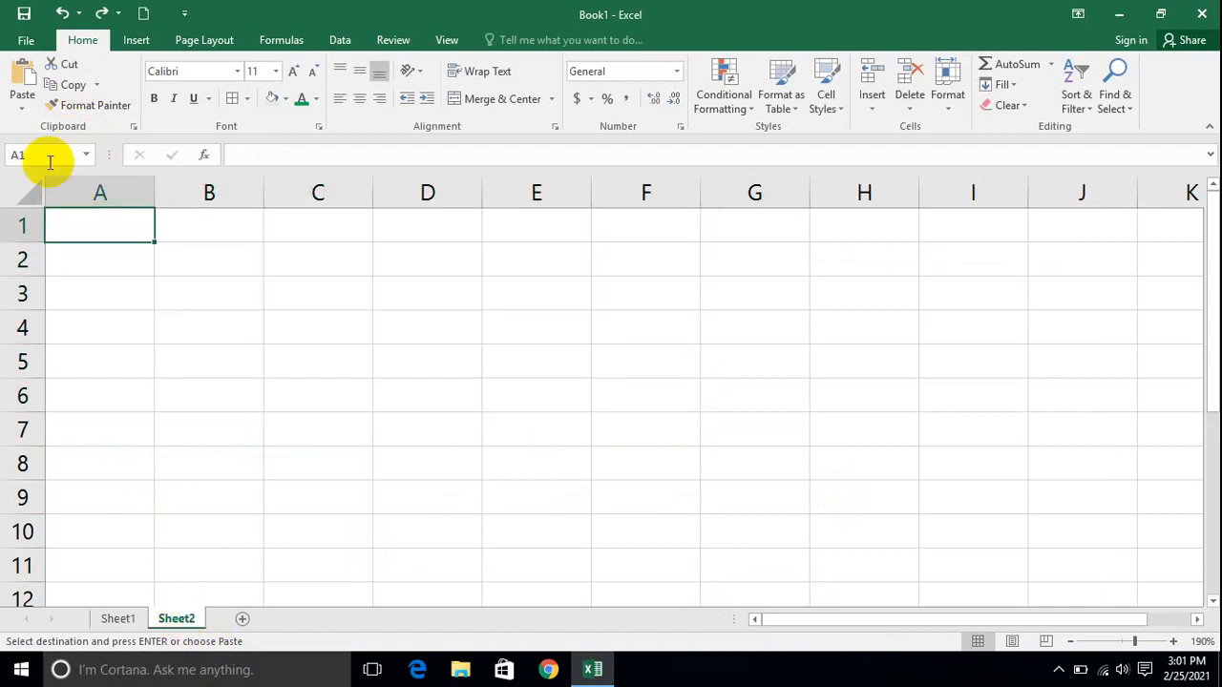
pyautogui.click(21, 111)
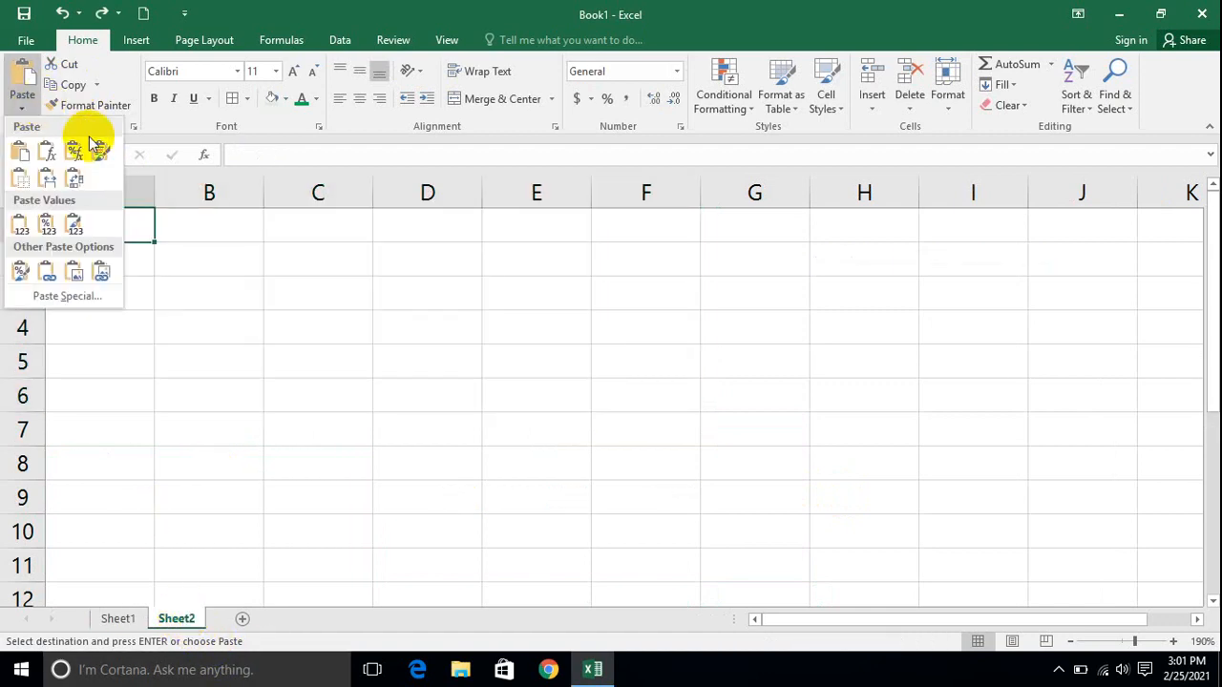
pyautogui.click(43, 295)
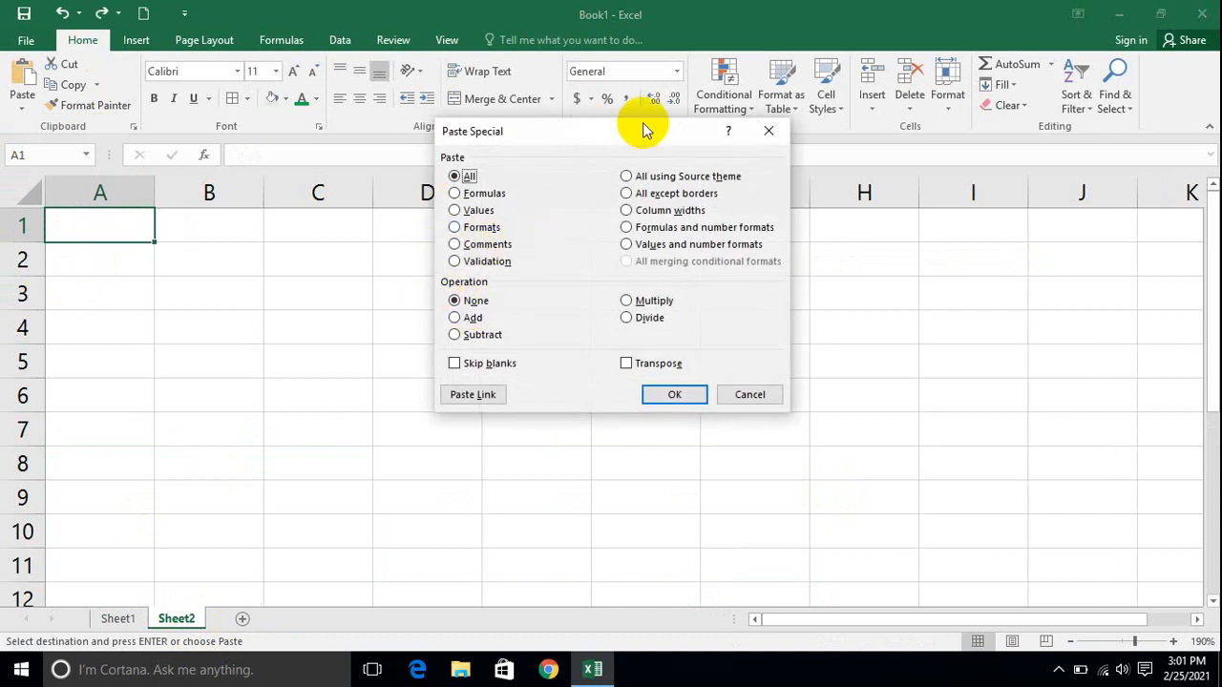
pyautogui.click(476, 230)
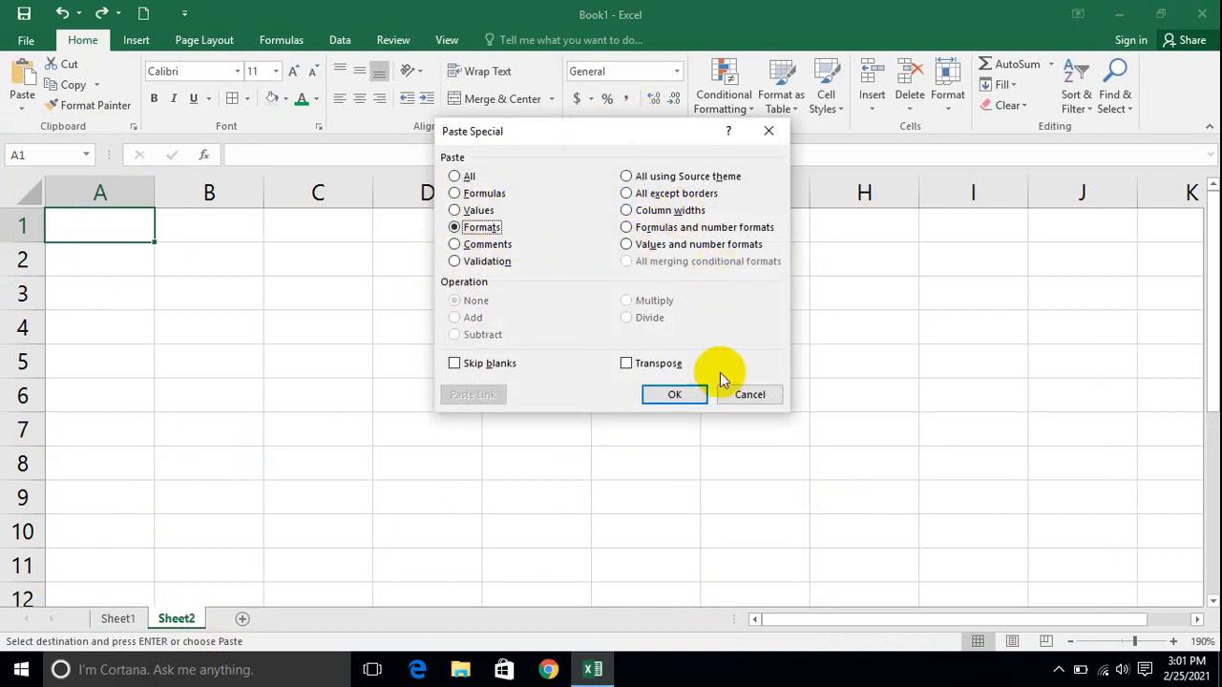
pyautogui.click(672, 394)
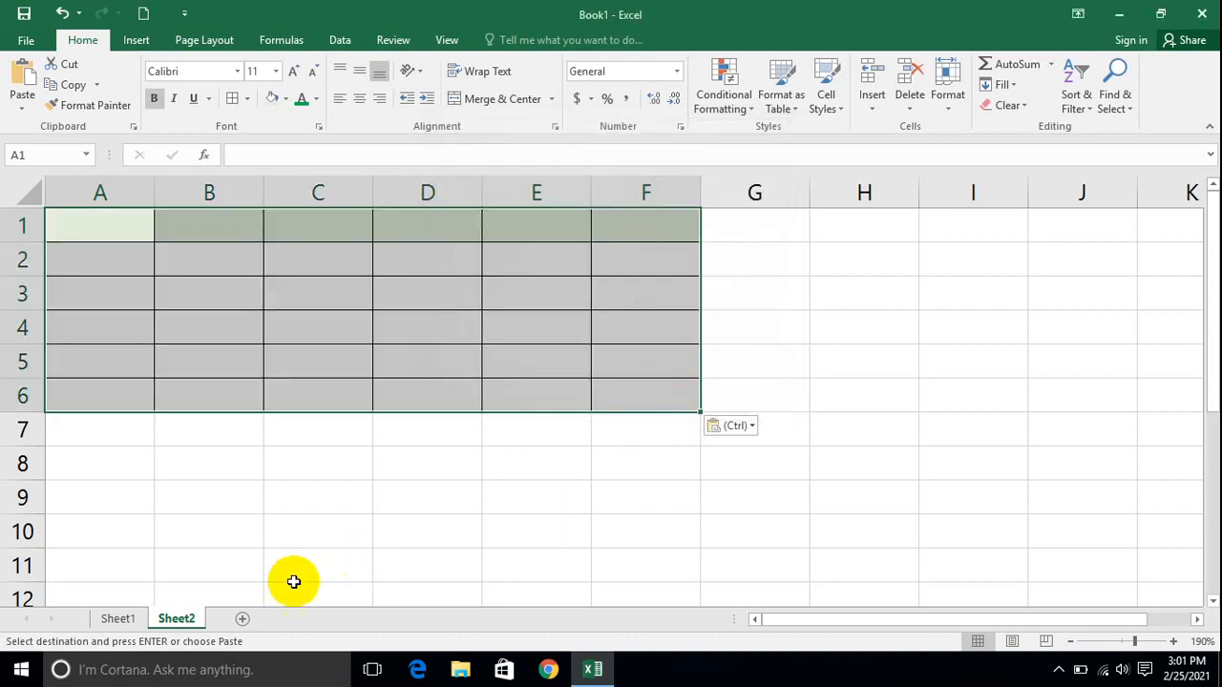
# Step: Compare the formatted range A1:F6 on Sheet2 with the original table on Sheet1
pyautogui.click(120, 619)
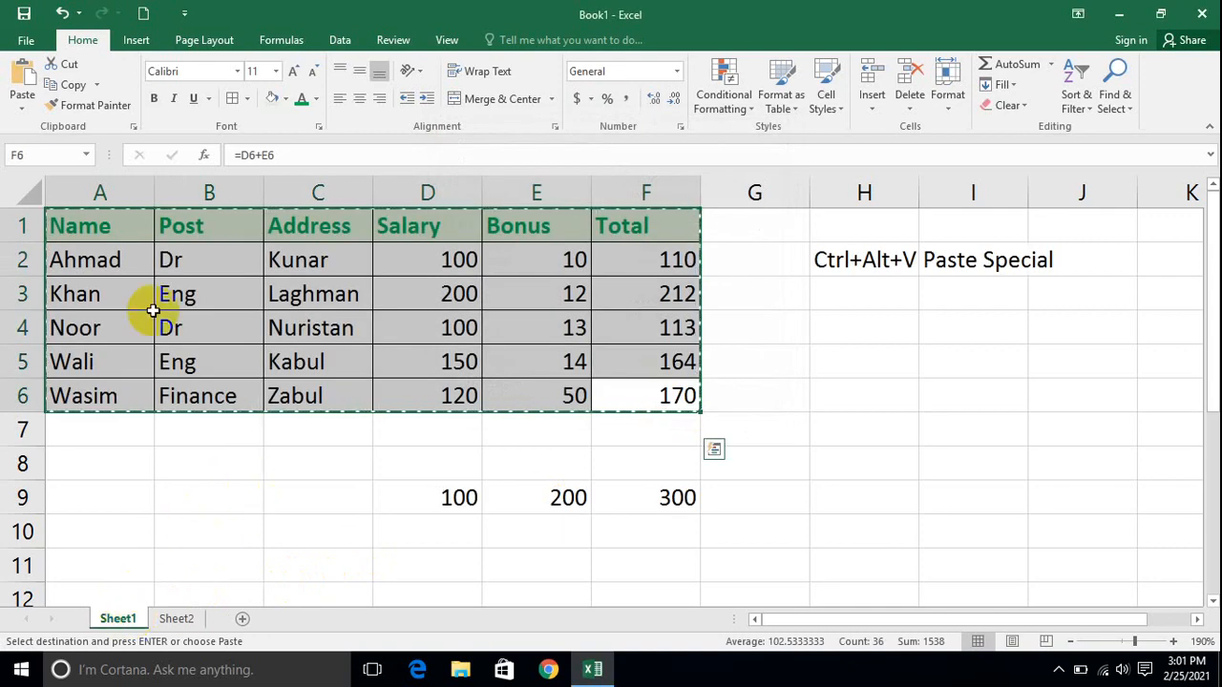
pyautogui.moveTo(92, 226); pyautogui.dragTo(662, 395)
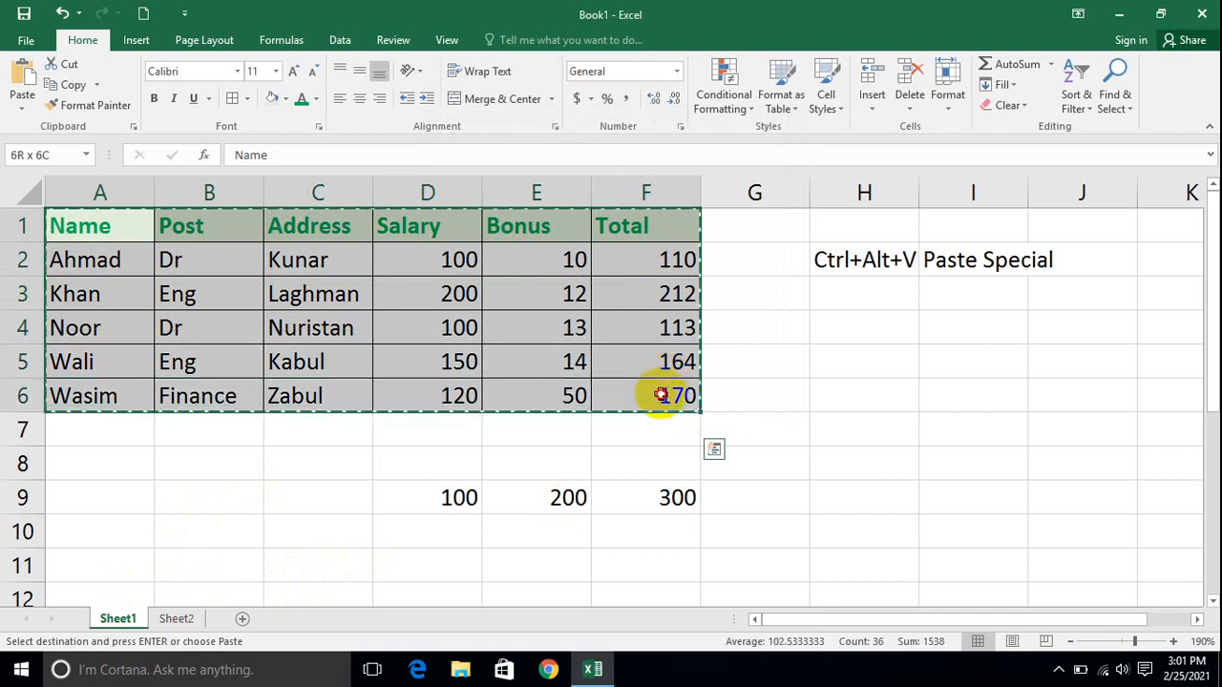
pyautogui.click(181, 619)
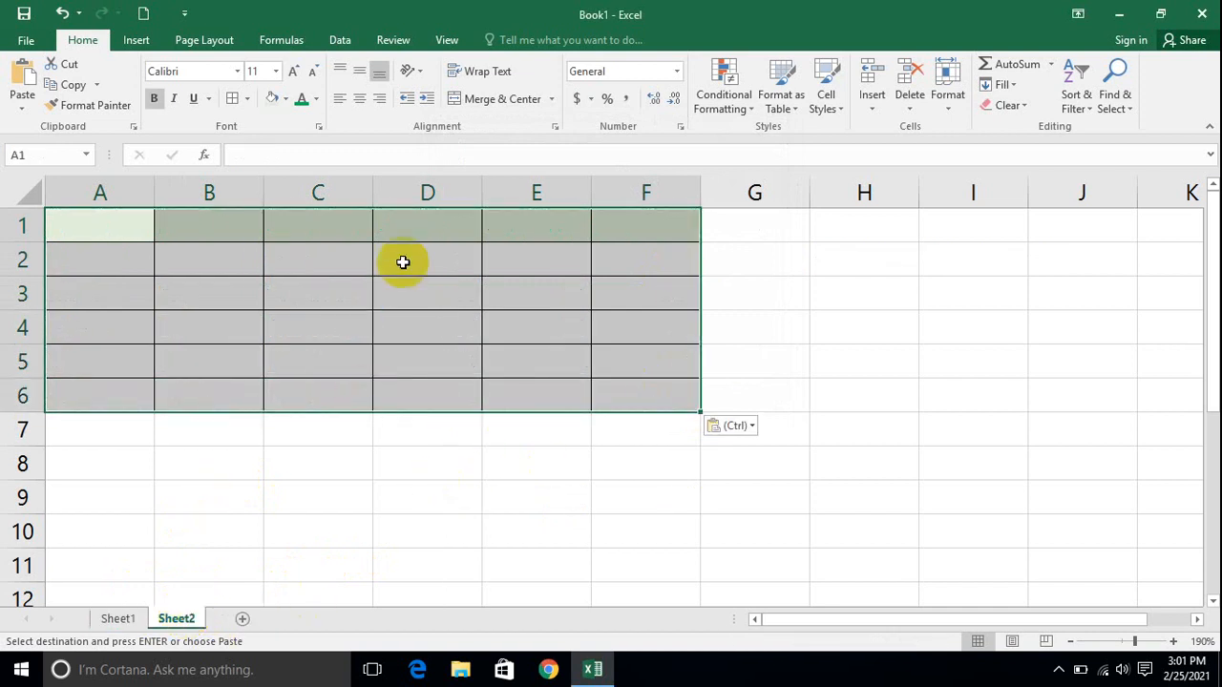
pyautogui.click(439, 297)
pyautogui.moveTo(92, 226); pyautogui.dragTo(640, 397)
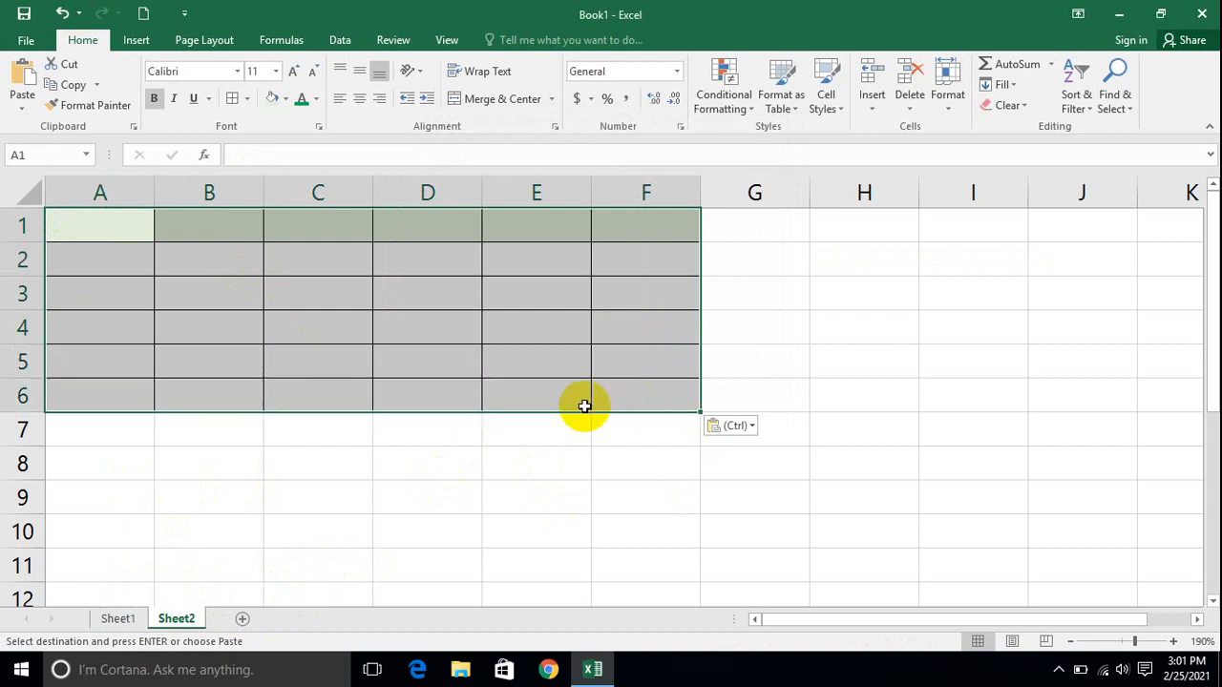
pyautogui.click(117, 619)
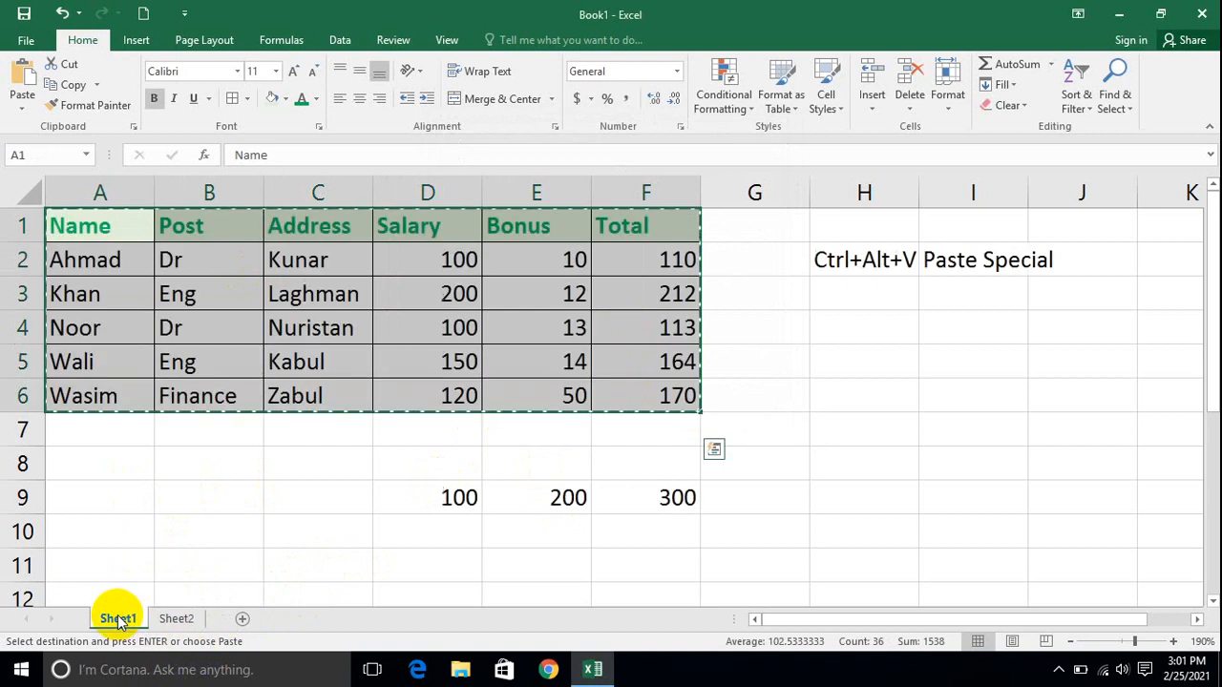
pyautogui.click(174, 621)
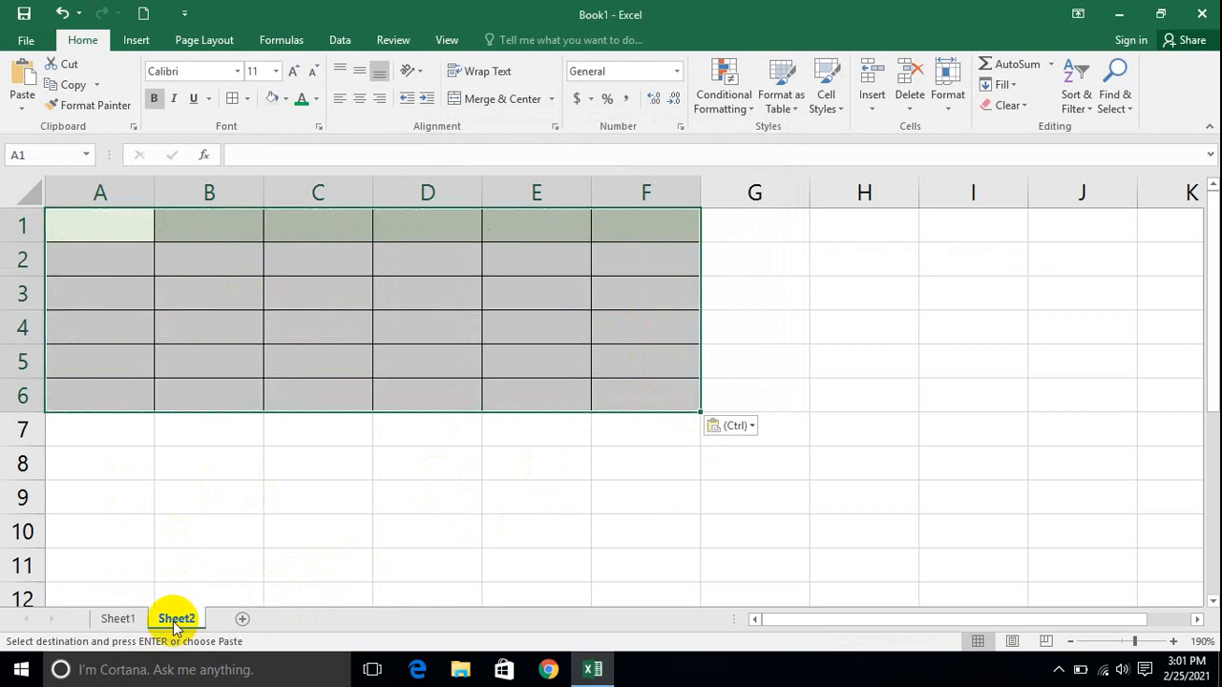
# Step: Undo the formats-only paste and copy the table A1:F6 on Sheet1 again
pyautogui.click(110, 617)
pyautogui.click(654, 398)
pyautogui.moveTo(654, 398); pyautogui.dragTo(48, 163)
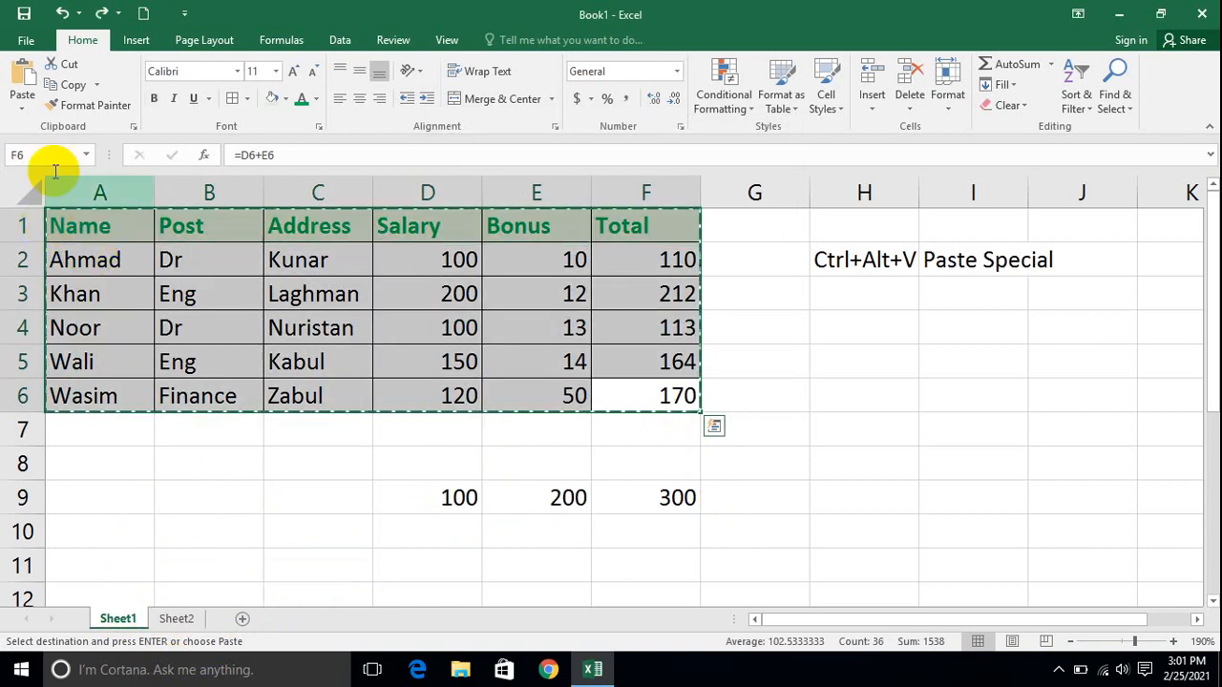
pyautogui.click(176, 619)
pyautogui.click(123, 244)
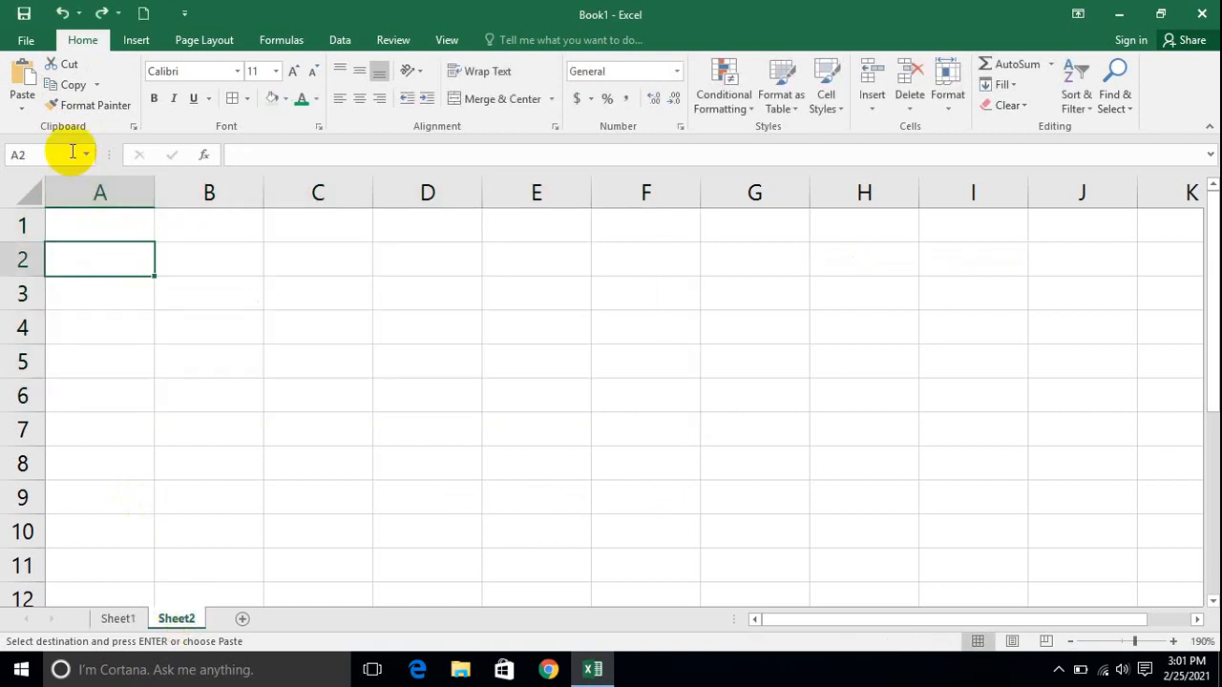
pyautogui.click(101, 223)
pyautogui.click(22, 107)
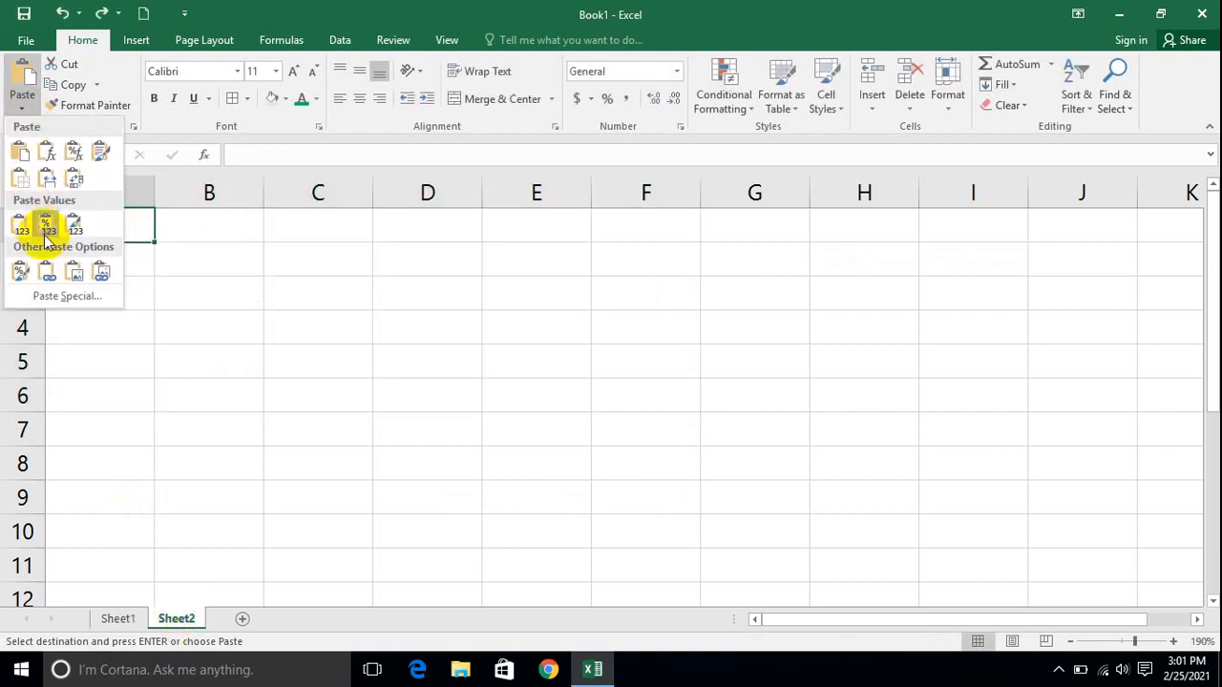
pyautogui.click(65, 296)
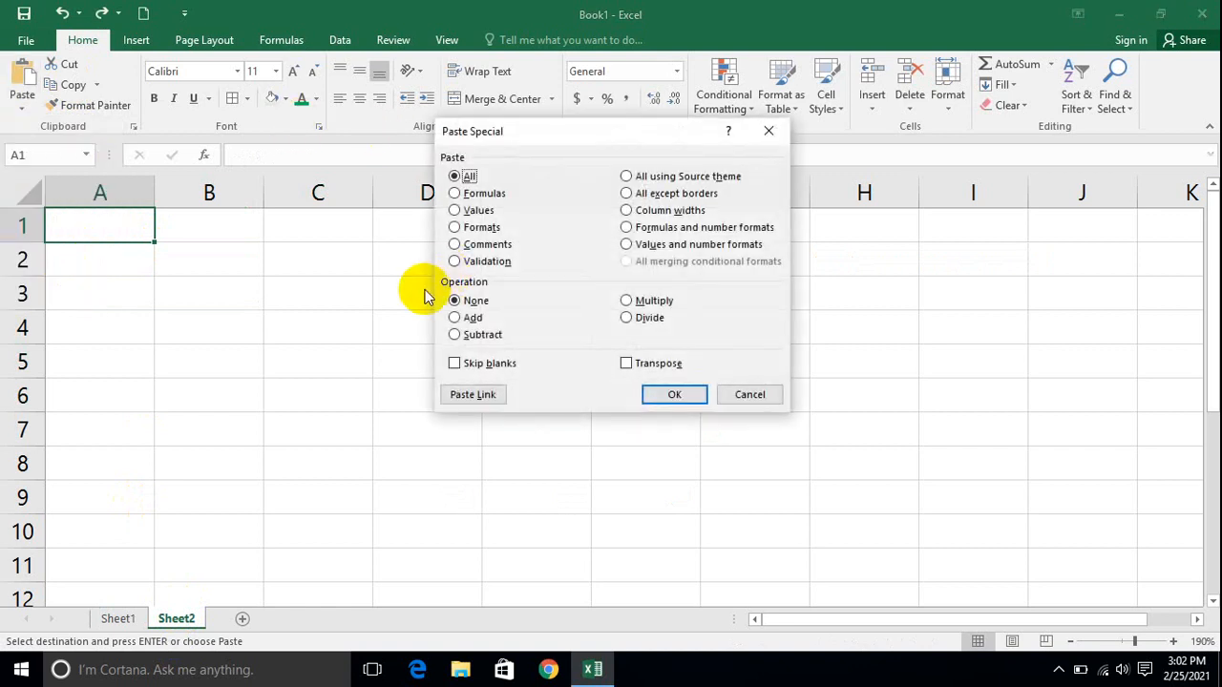
pyautogui.click(737, 395)
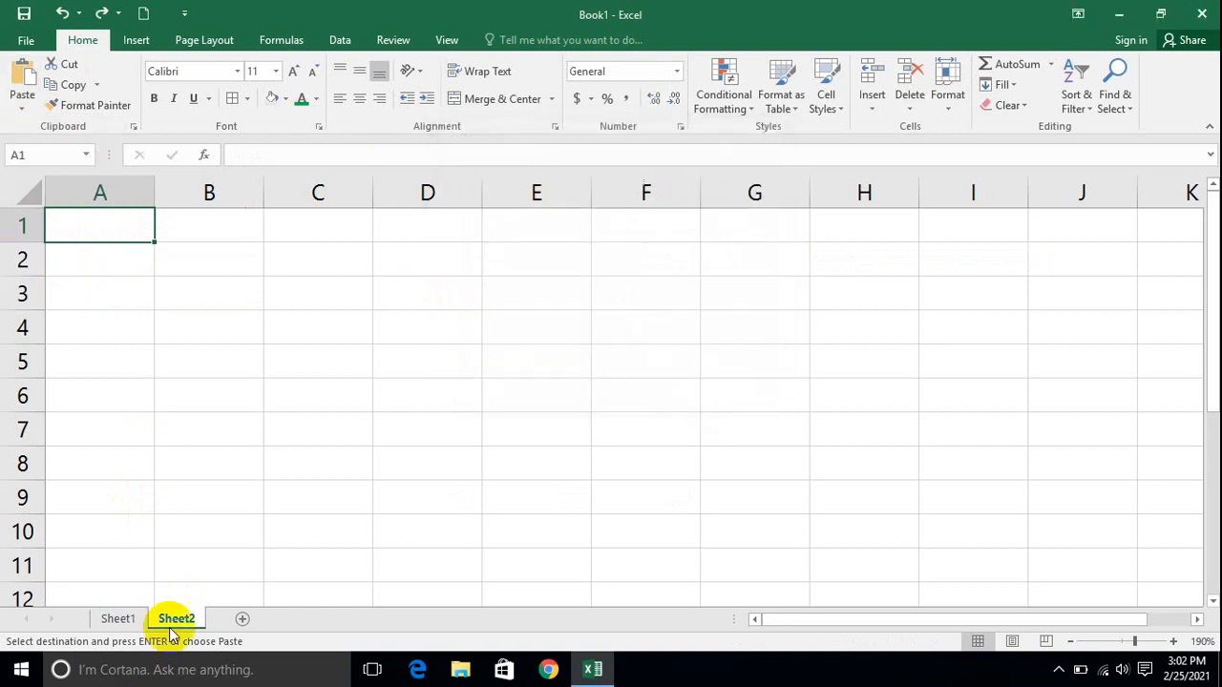
# Step: Add the comment "He is a very hard worker" to cell A2 on Sheet1
pyautogui.click(118, 619)
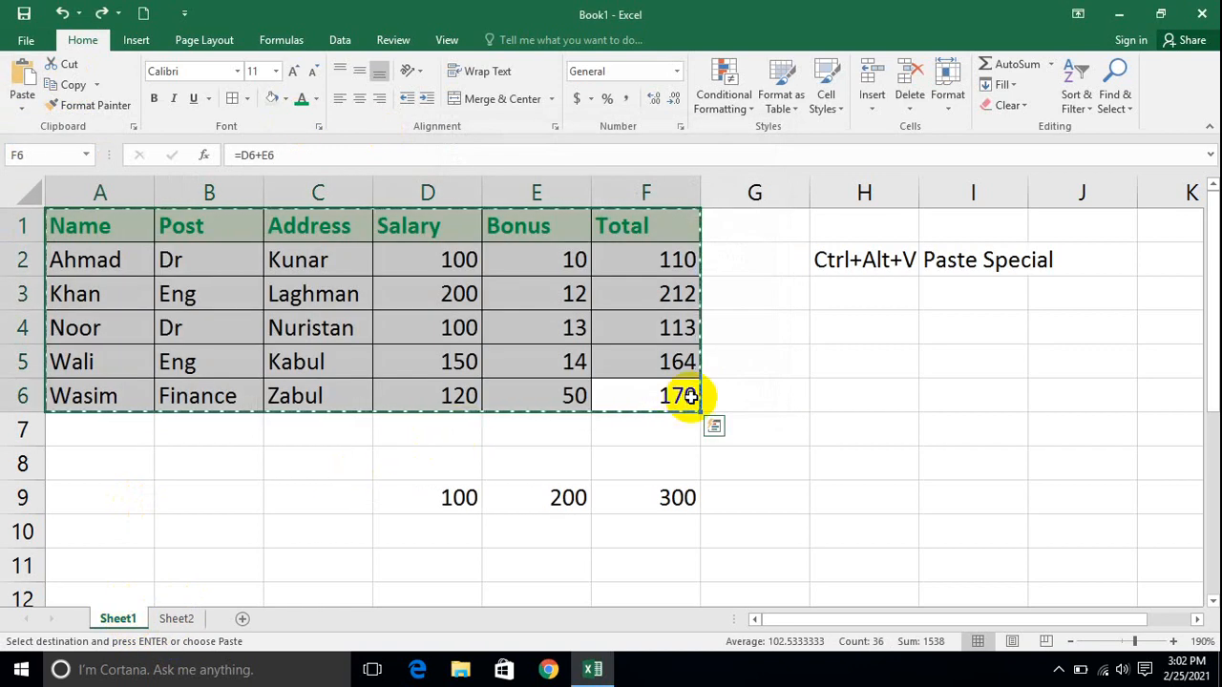
pyautogui.click(828, 382)
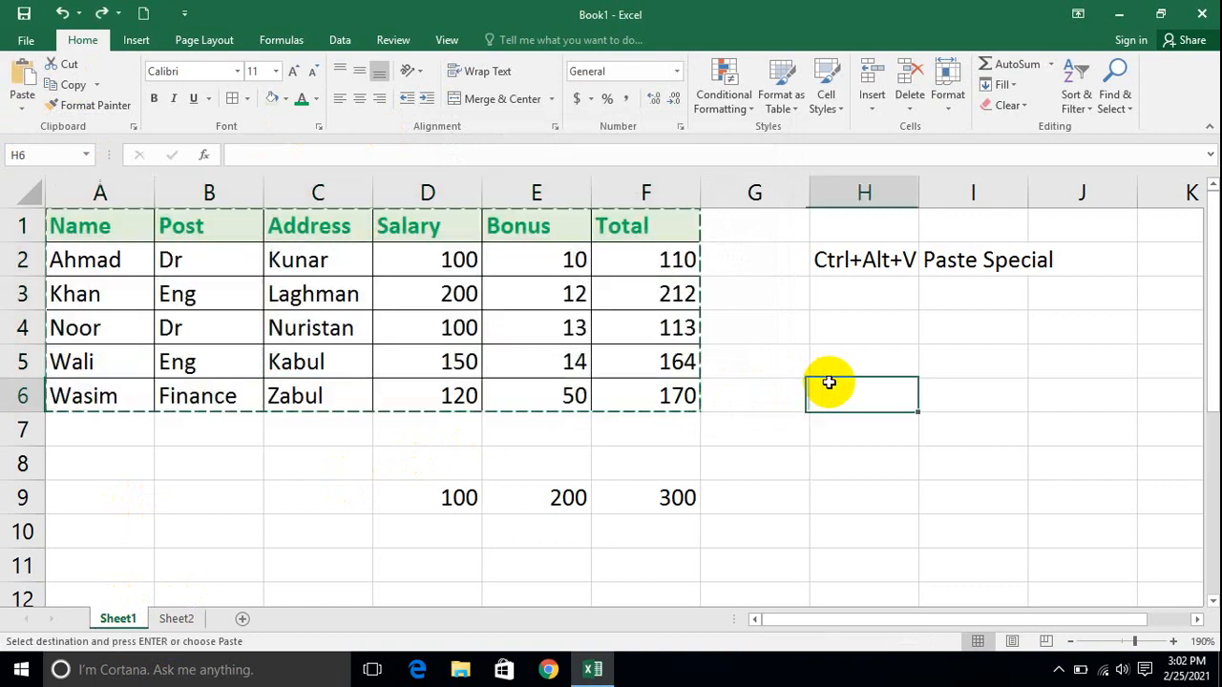
pyautogui.click(552, 276)
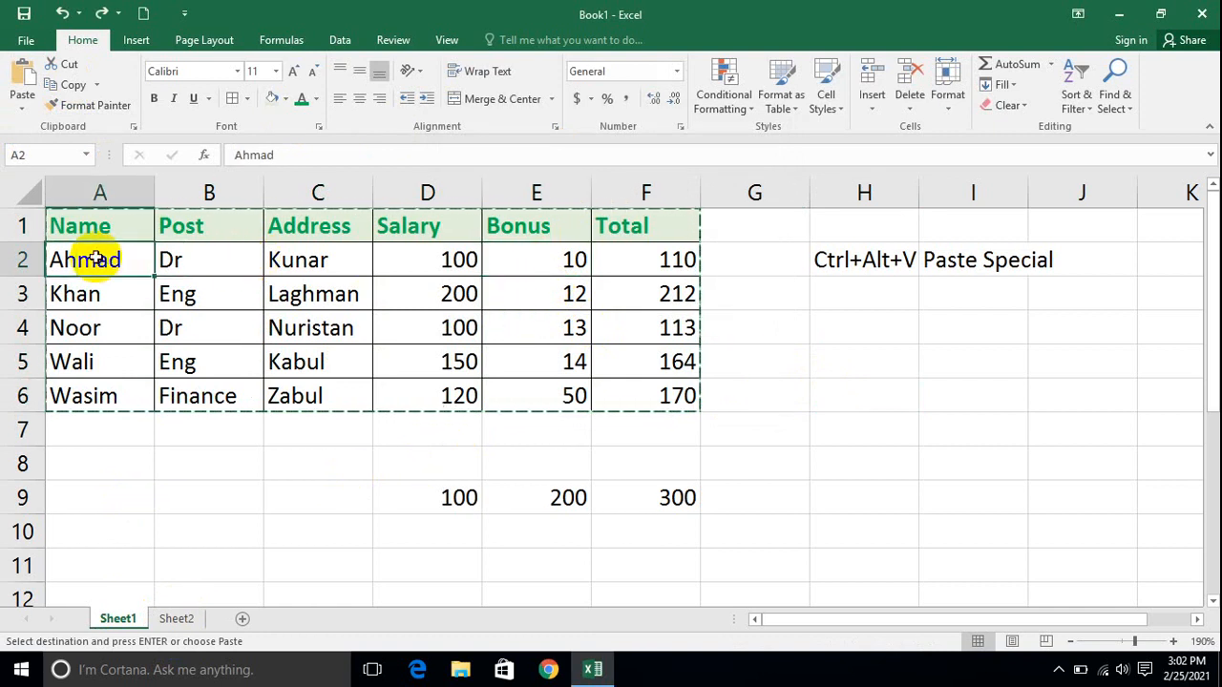
pyautogui.click(405, 42)
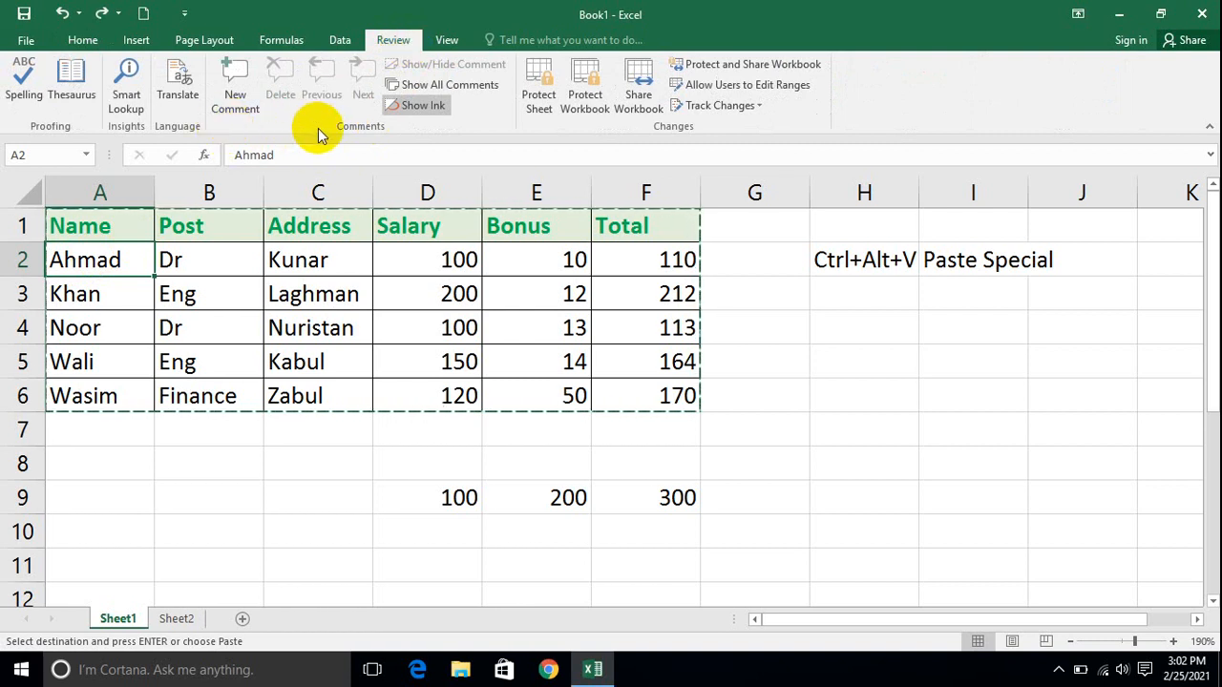
pyautogui.click(237, 86)
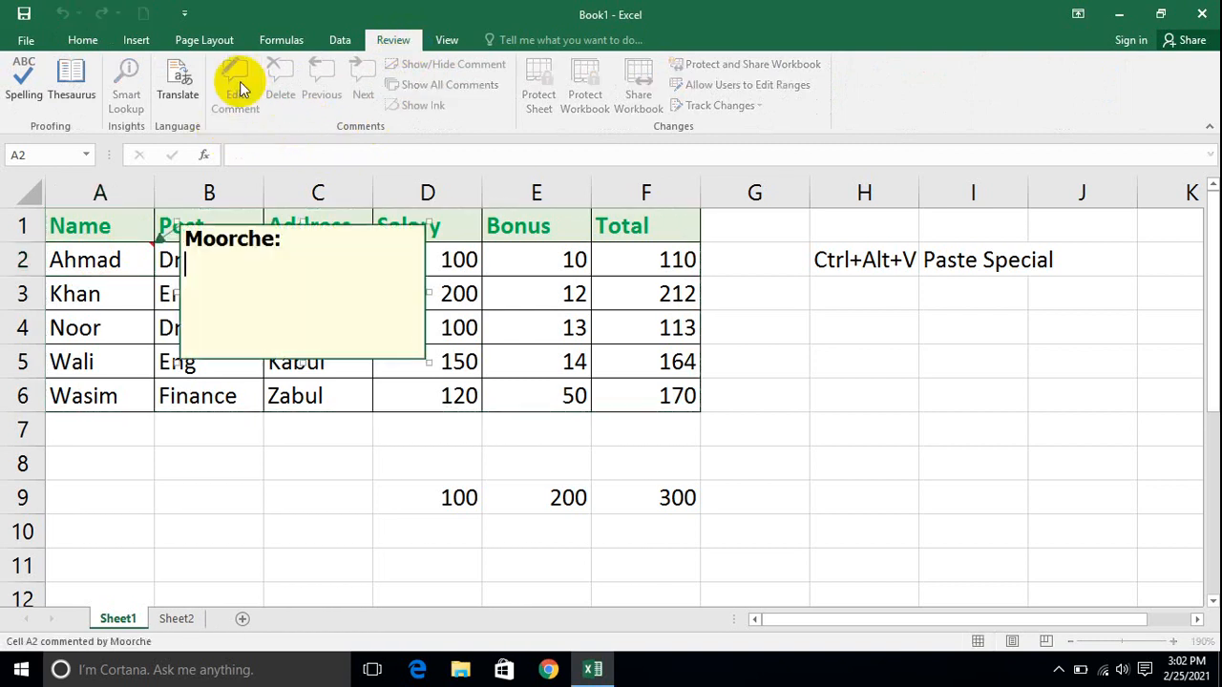
pyautogui.write('He is a very hard worker')
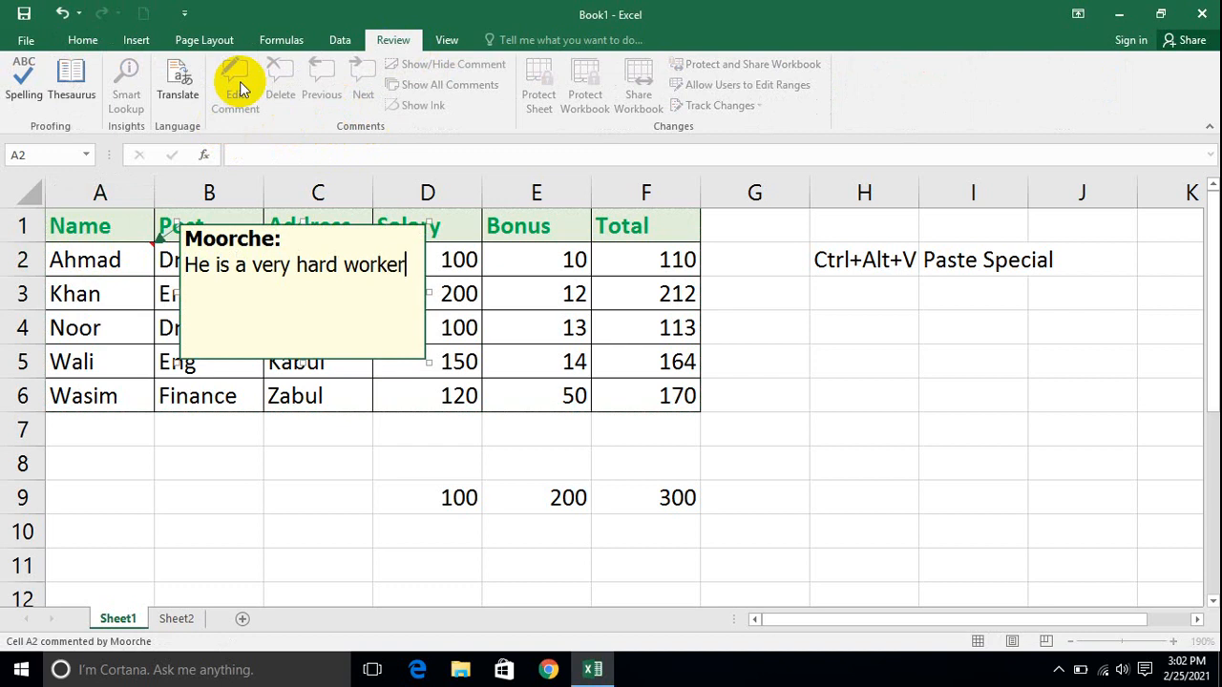
pyautogui.click(206, 490)
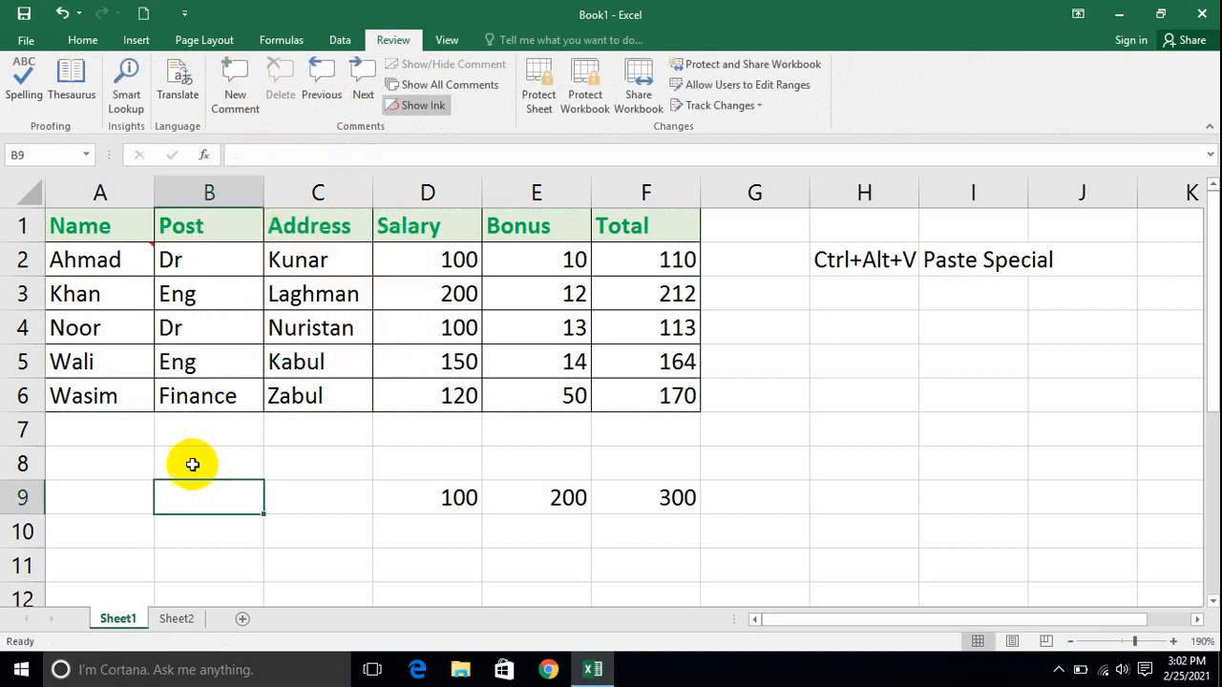
# Step: Add the comment "He is a very honest person" to cell A6
pyautogui.click(92, 389)
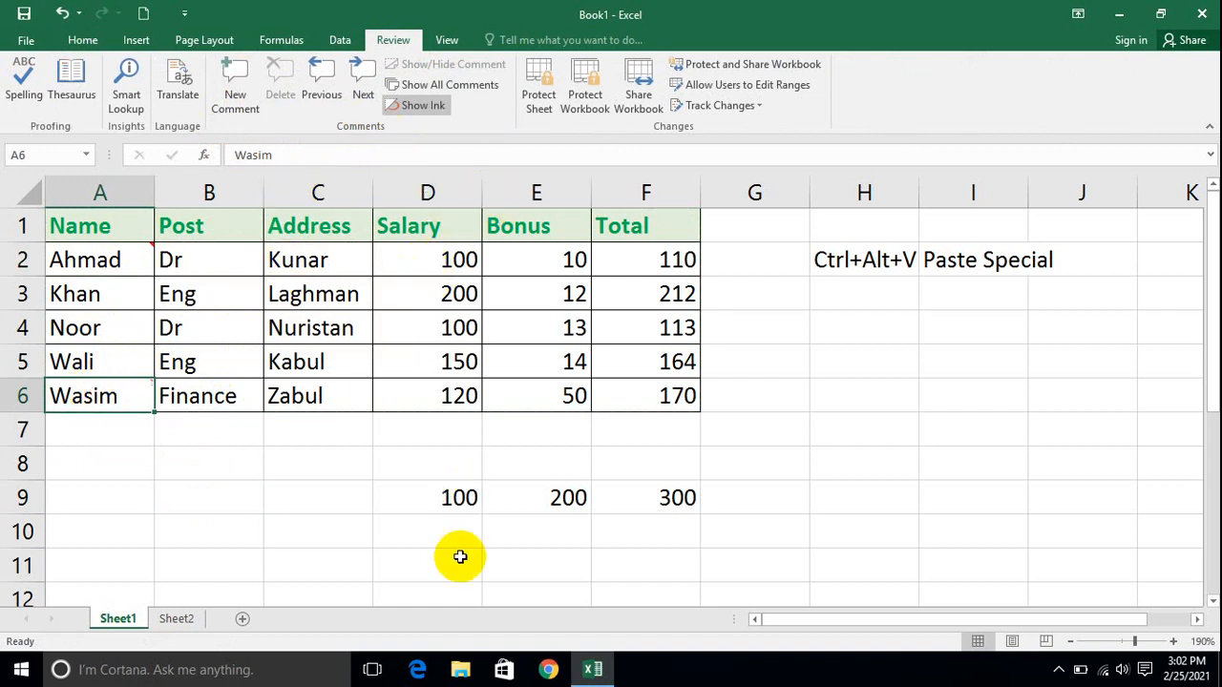
pyautogui.hotkey('shift', 'F2')
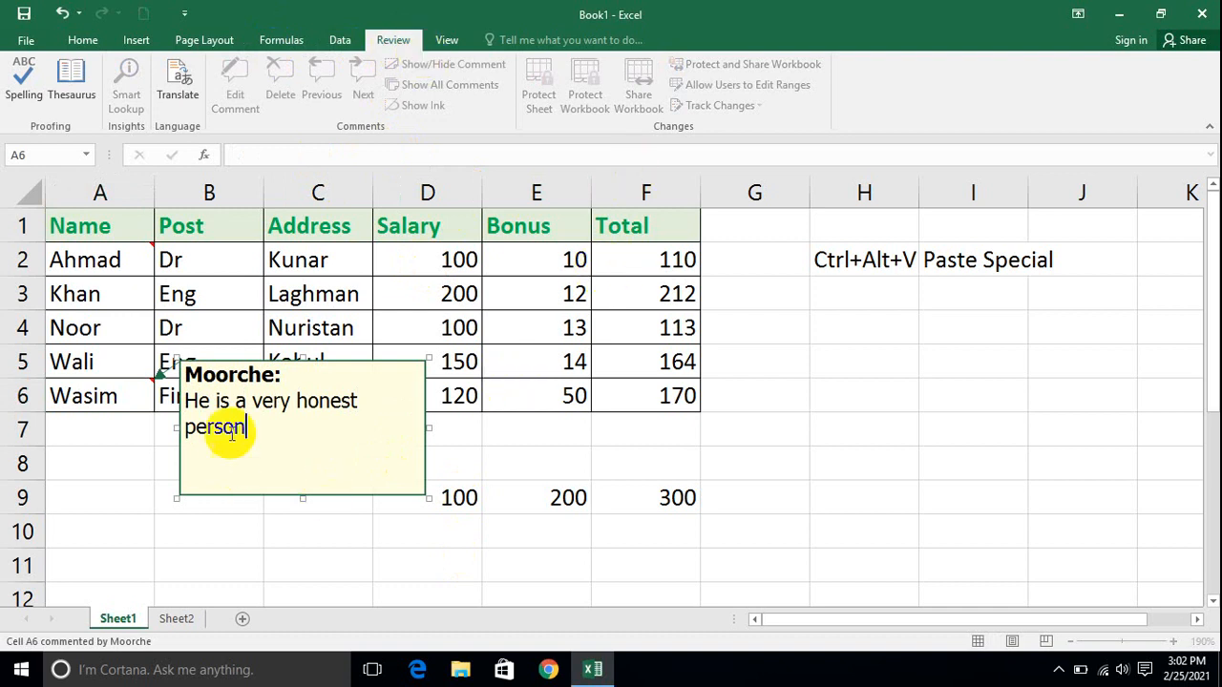
pyautogui.click(593, 506)
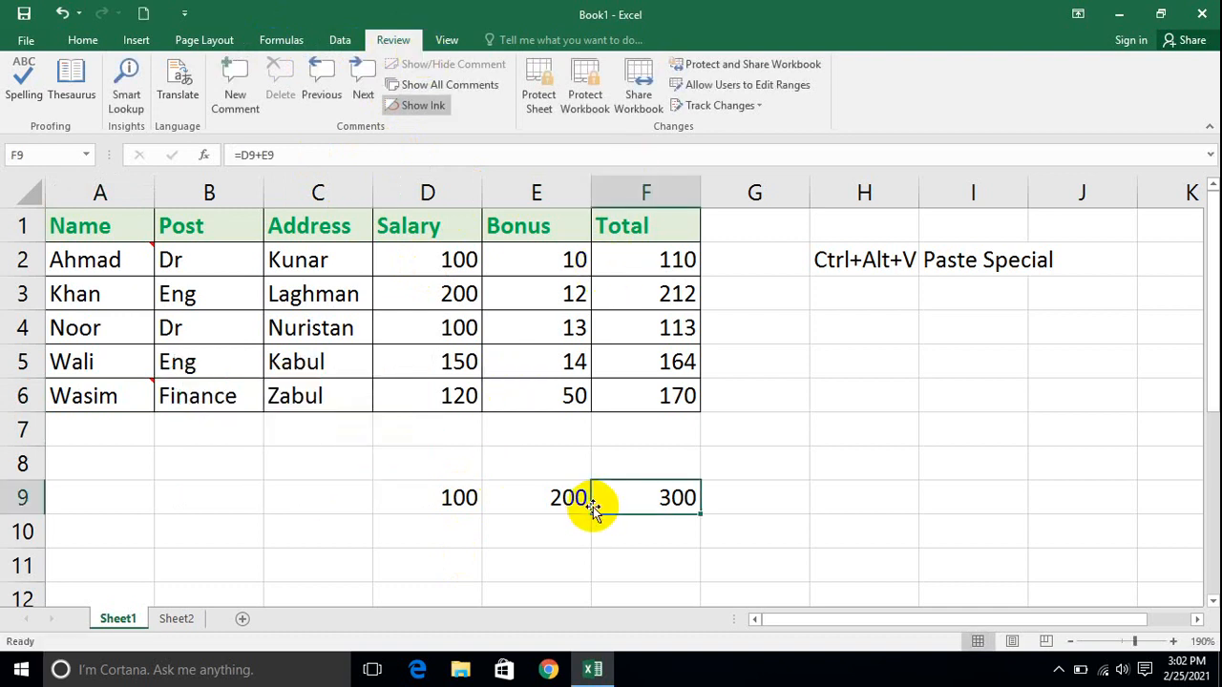
# Step: Show all comments on the worksheet
pyautogui.click(115, 393)
pyautogui.click(439, 87)
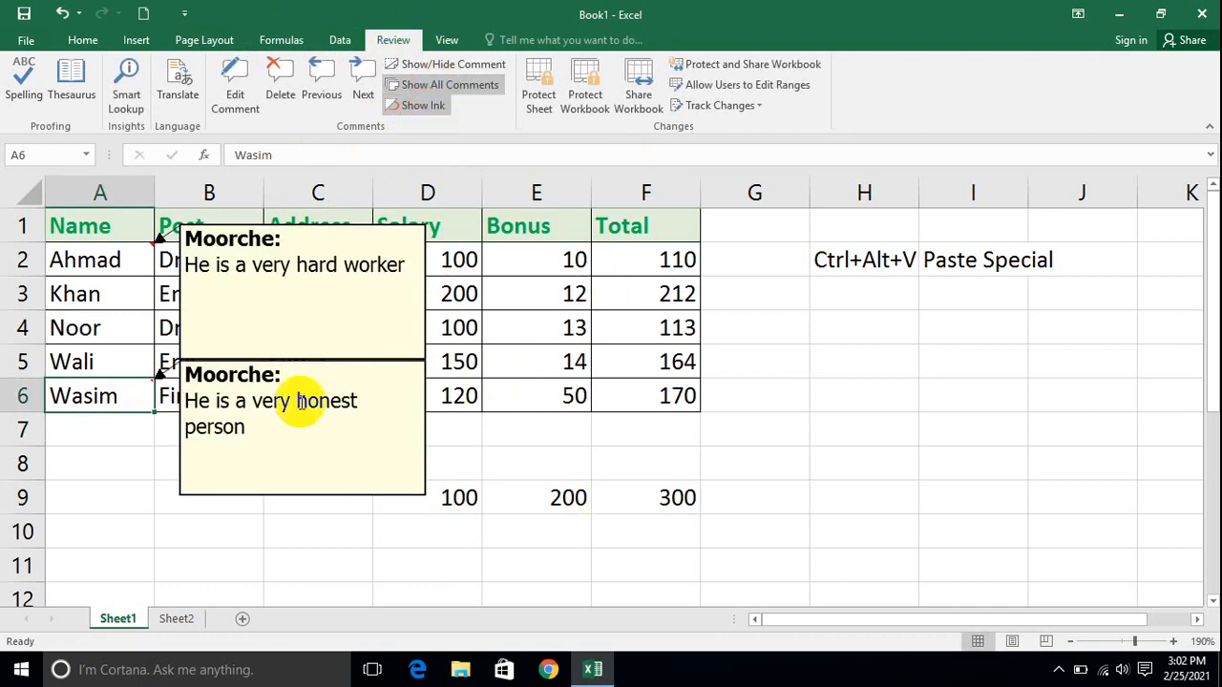
pyautogui.click(544, 463)
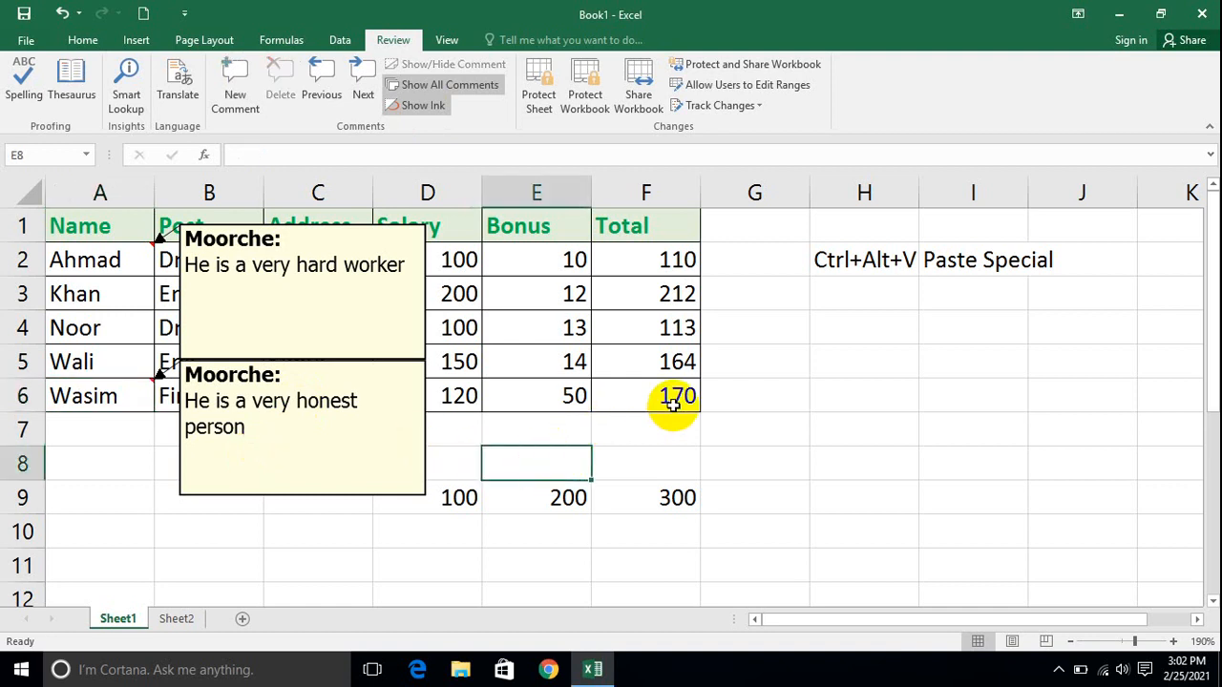
# Step: Copy the table A1:F6 on Sheet1 and paste only its Comments at A1 on Sheet2 using Paste Special
pyautogui.moveTo(671, 401); pyautogui.dragTo(107, 213)
pyautogui.click(82, 39)
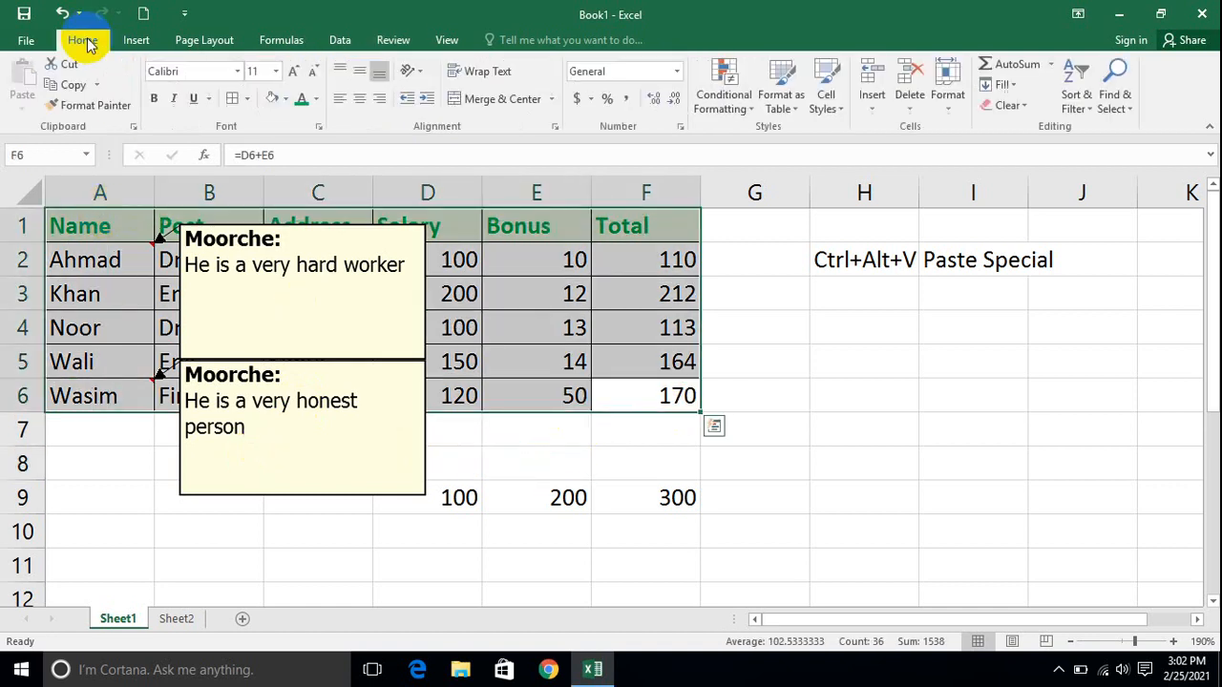
pyautogui.click(74, 84)
pyautogui.click(177, 619)
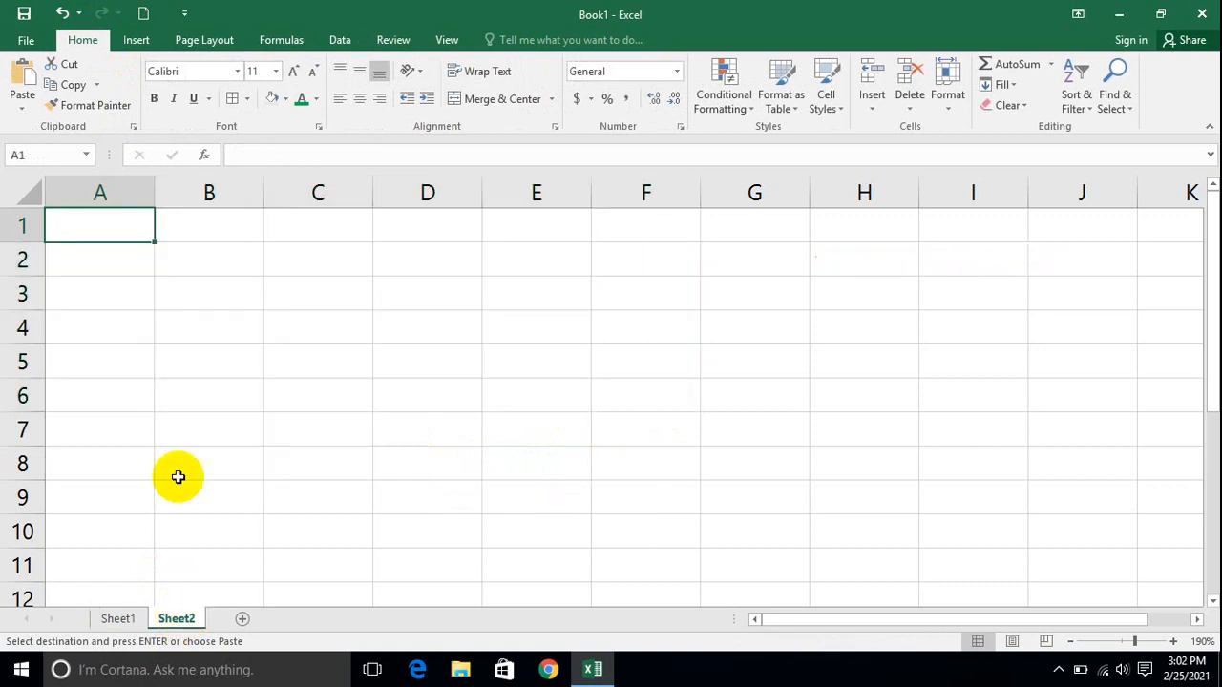
pyautogui.click(22, 108)
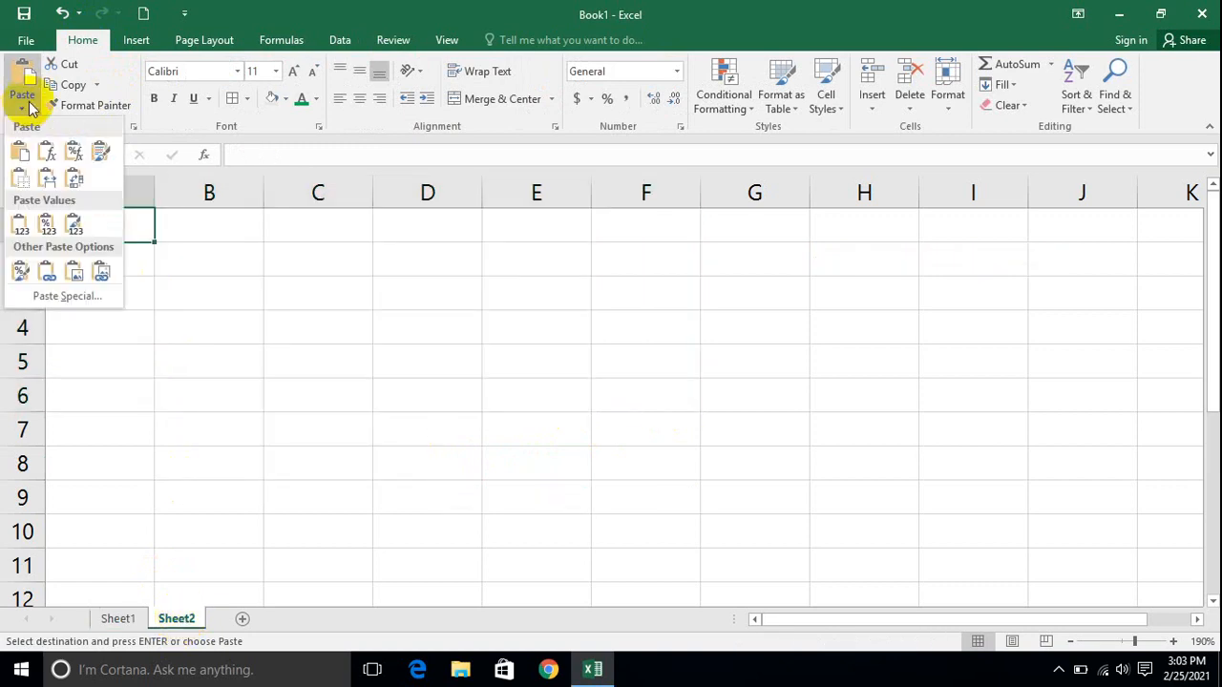
pyautogui.click(49, 294)
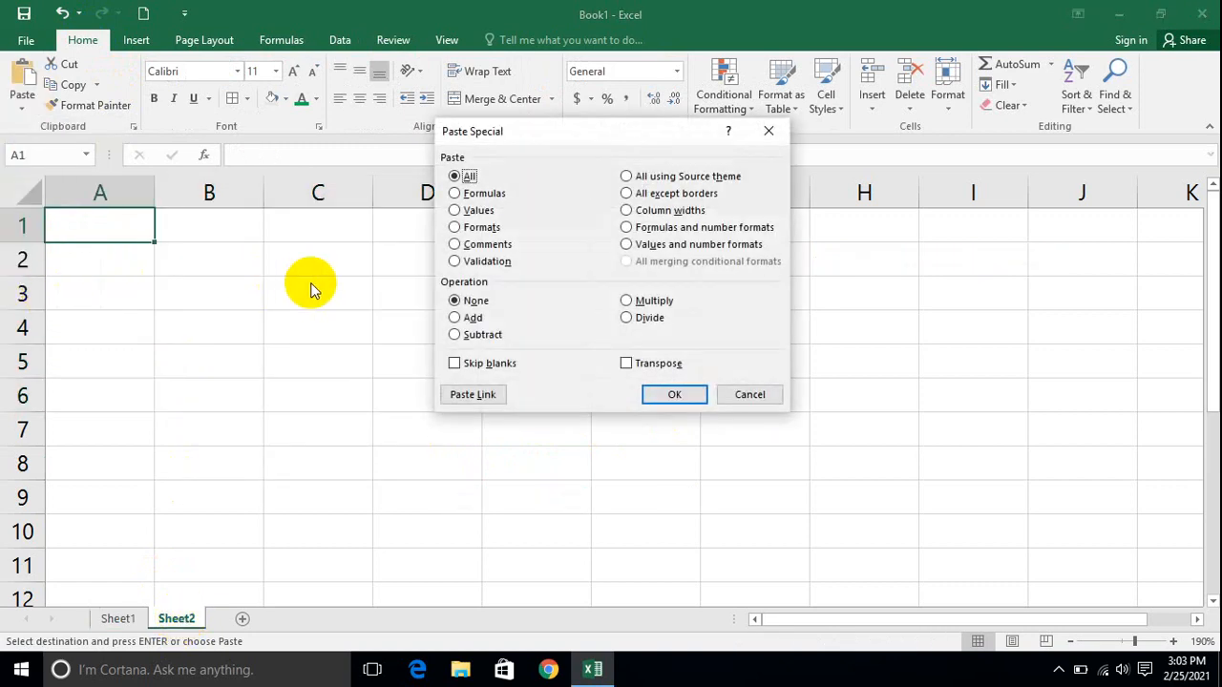
pyautogui.click(457, 244)
pyautogui.click(691, 393)
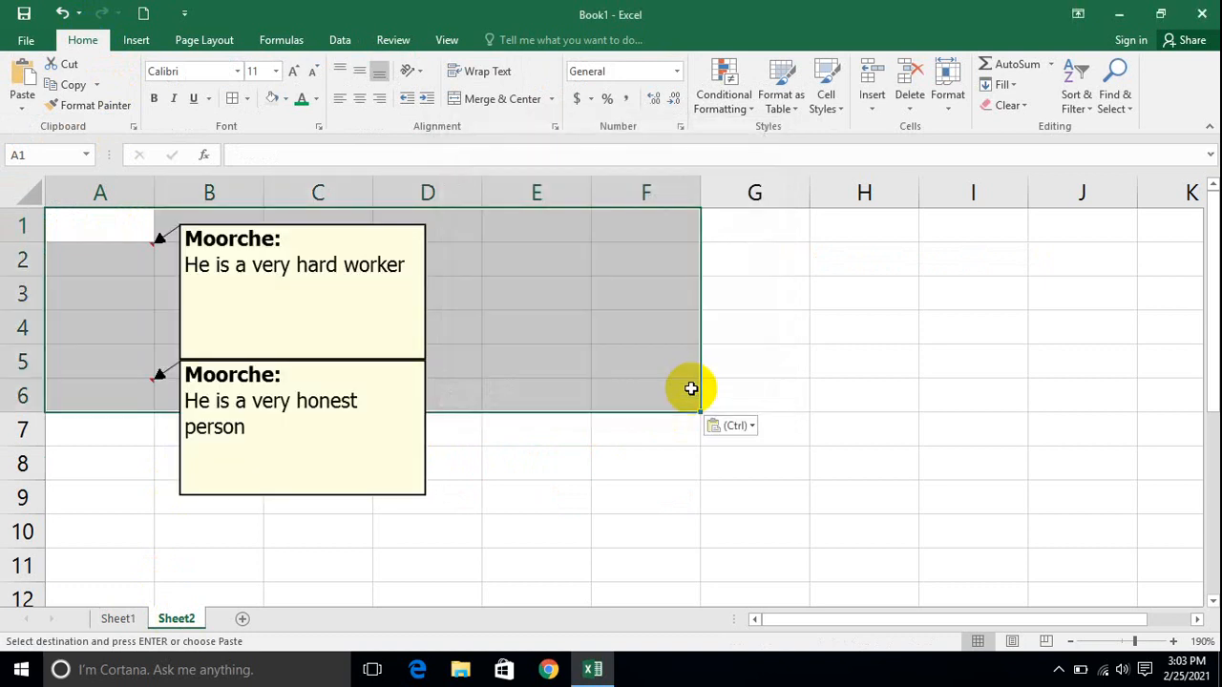
# Step: Undo the comments-only paste on Sheet2 and delete the comments from cells A2 and A6 on Sheet1
pyautogui.click(785, 420)
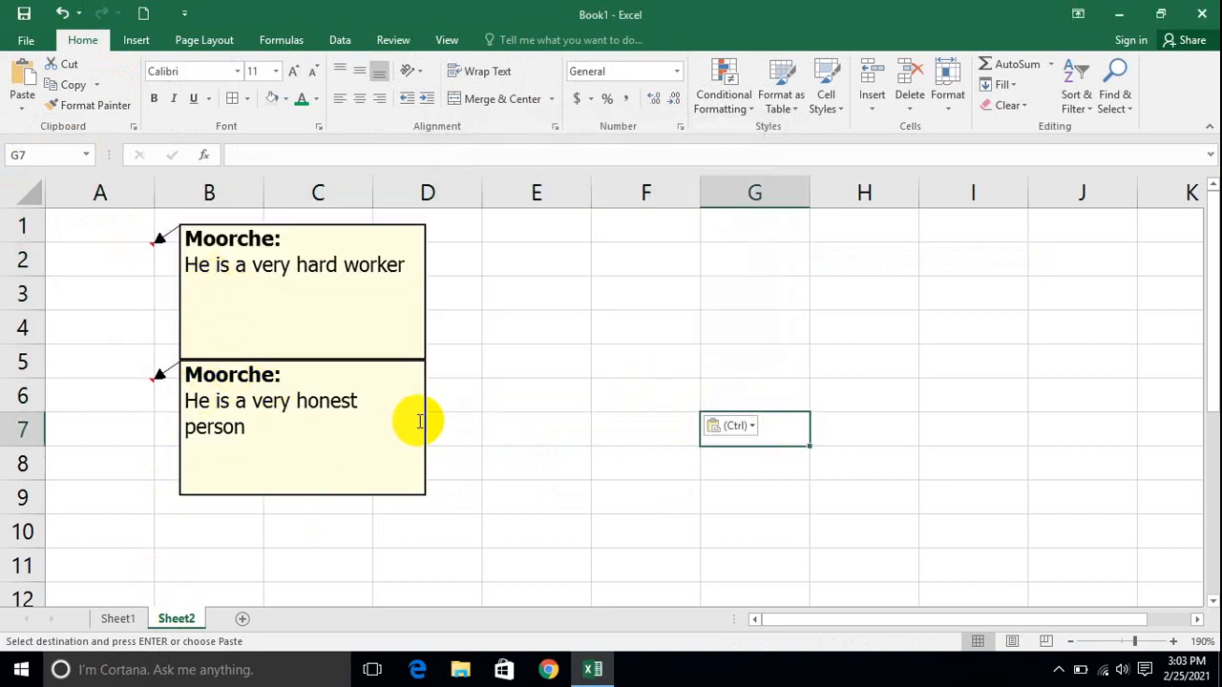
pyautogui.hotkey('ctrl', 'z')
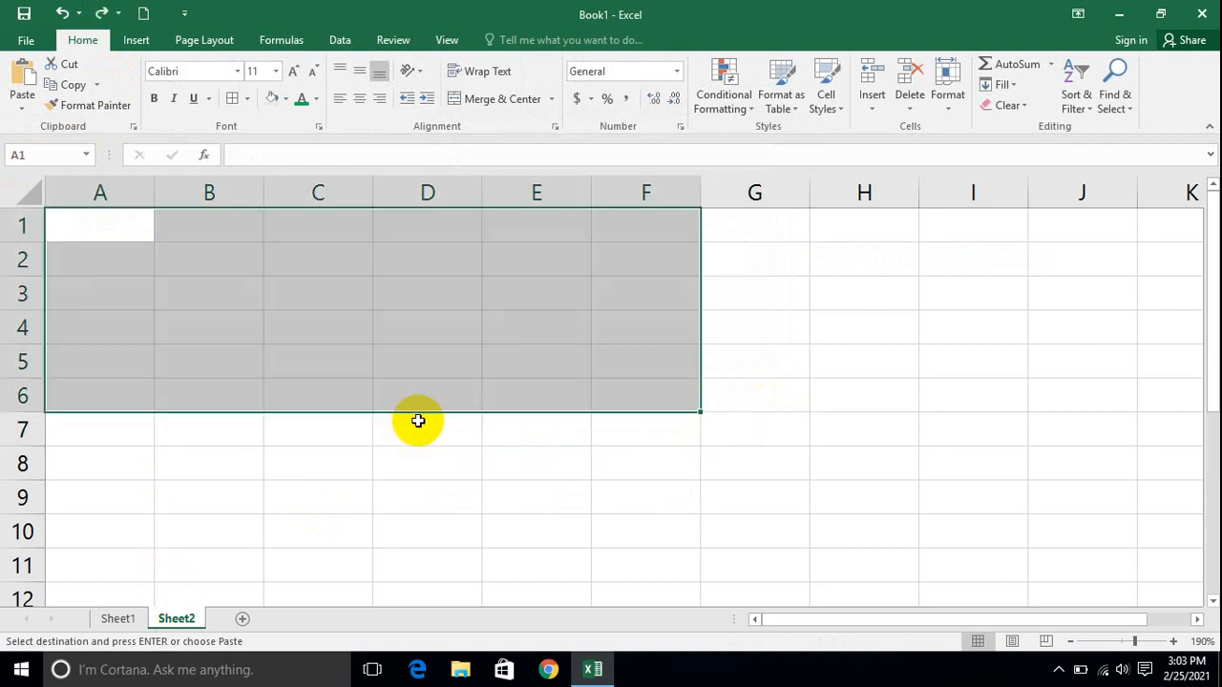
pyautogui.click(124, 618)
pyautogui.click(586, 328)
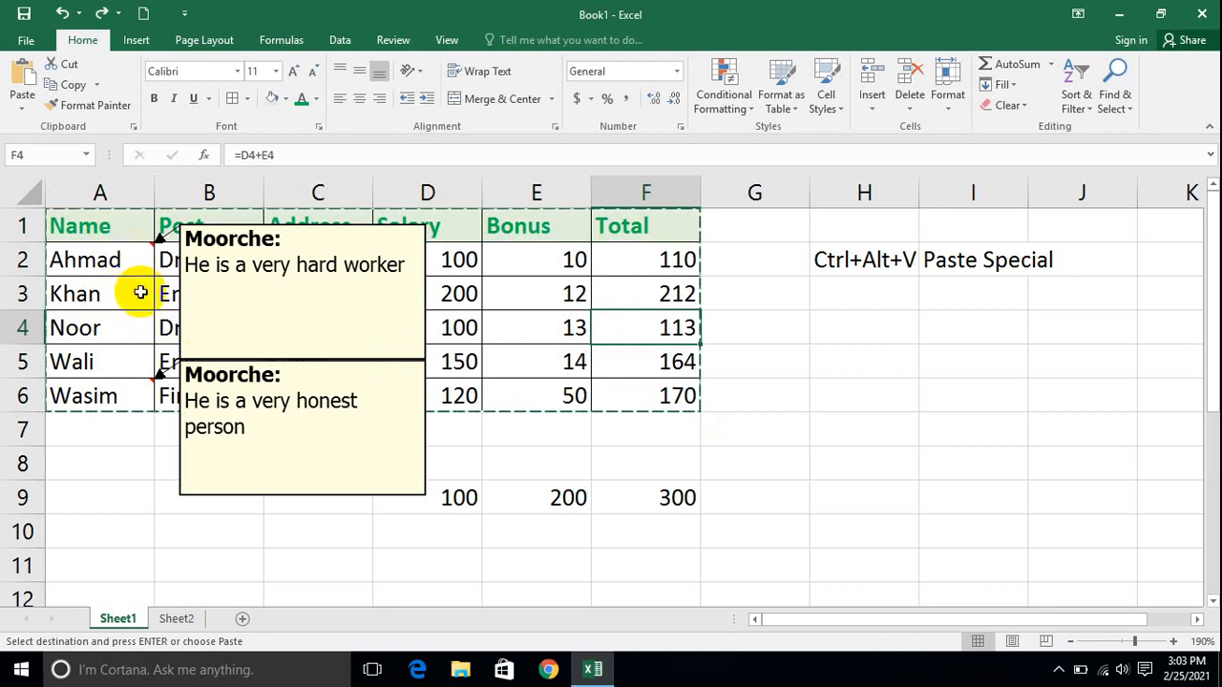
pyautogui.click(110, 262)
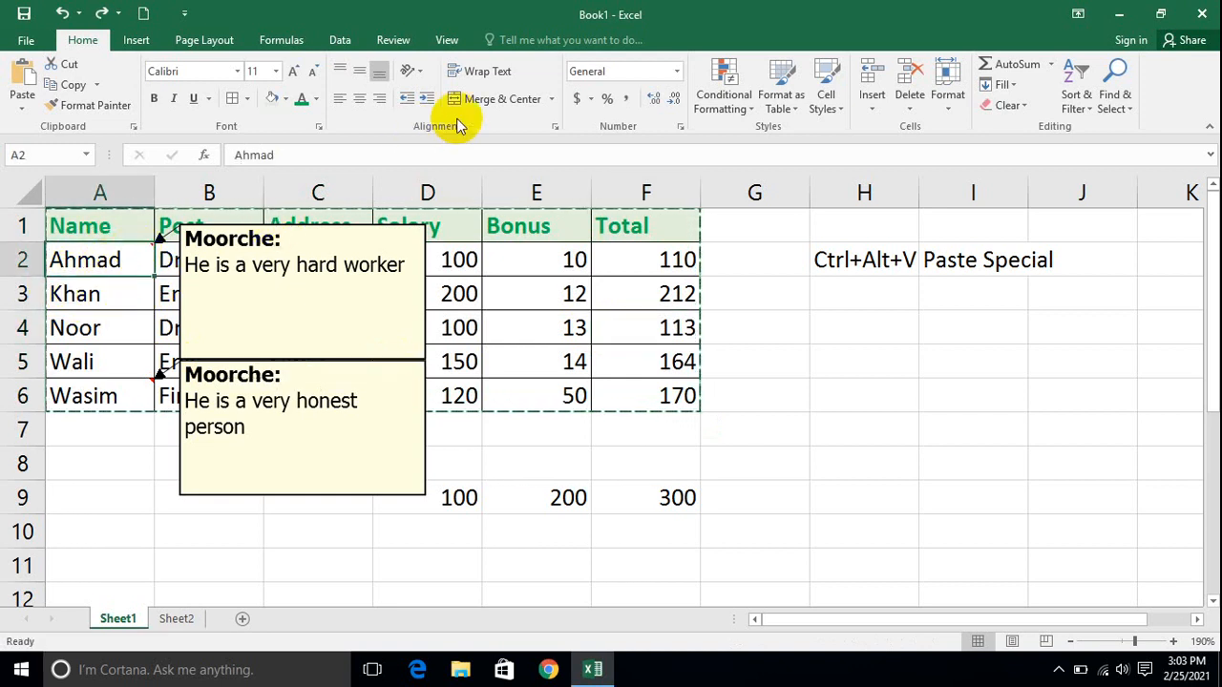
pyautogui.rightClick(120, 258)
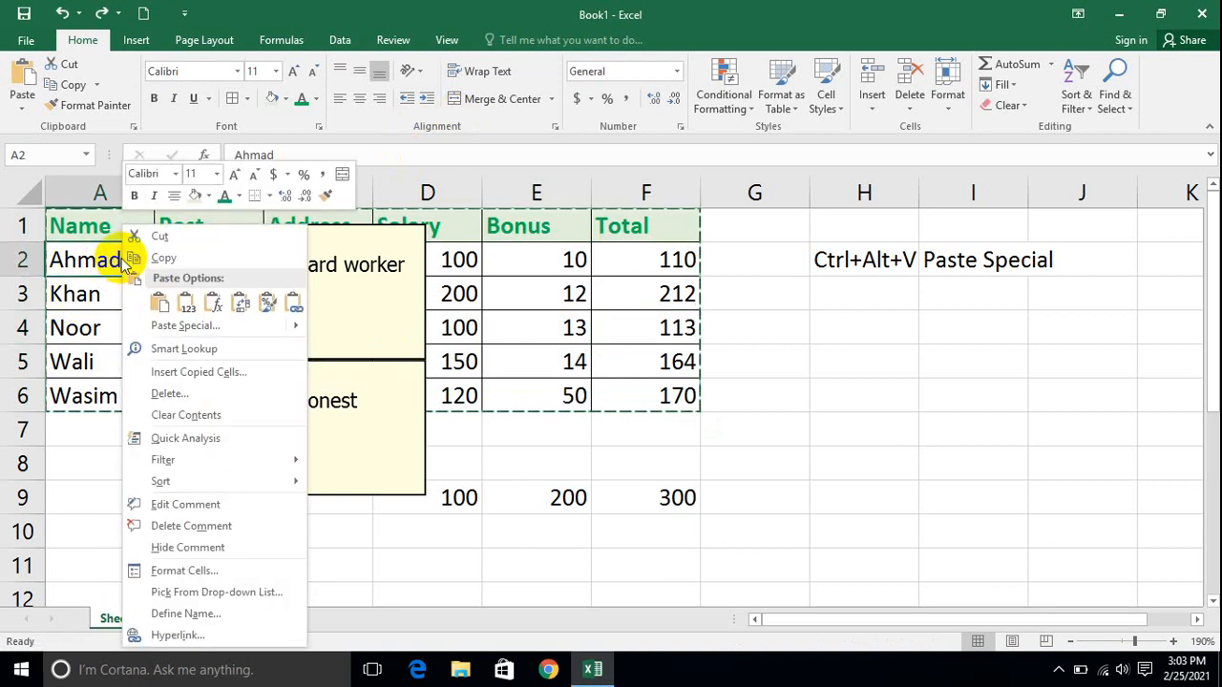
pyautogui.click(210, 526)
pyautogui.rightClick(115, 397)
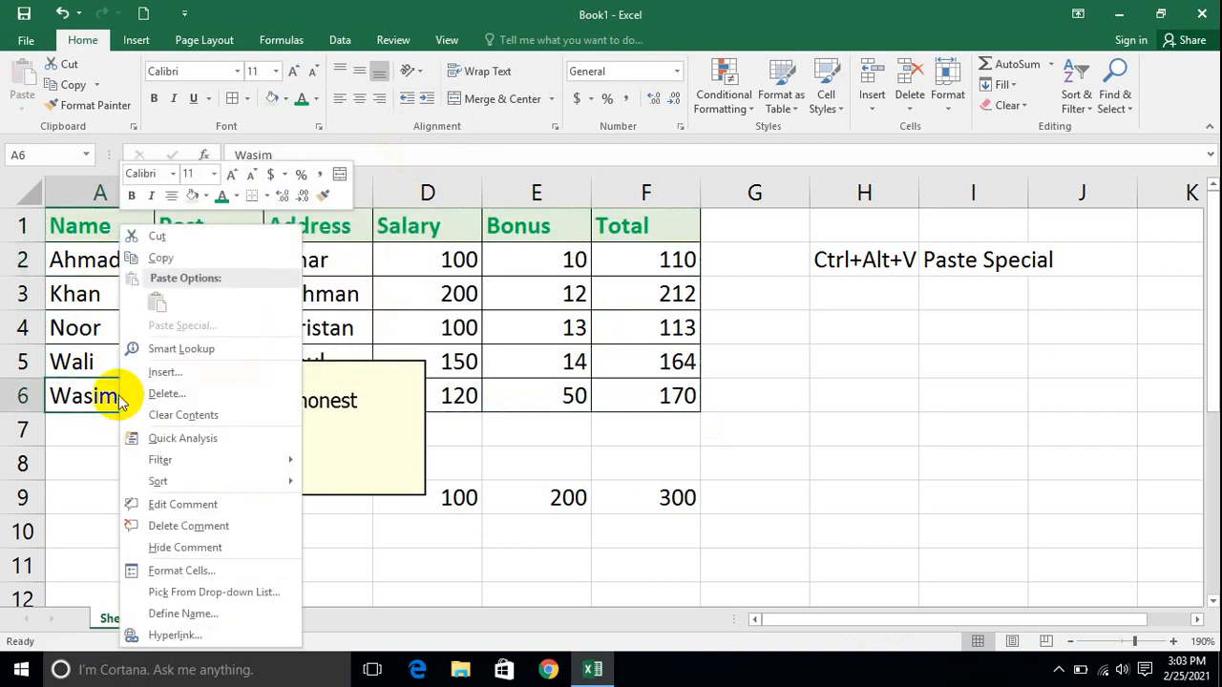
pyautogui.click(203, 526)
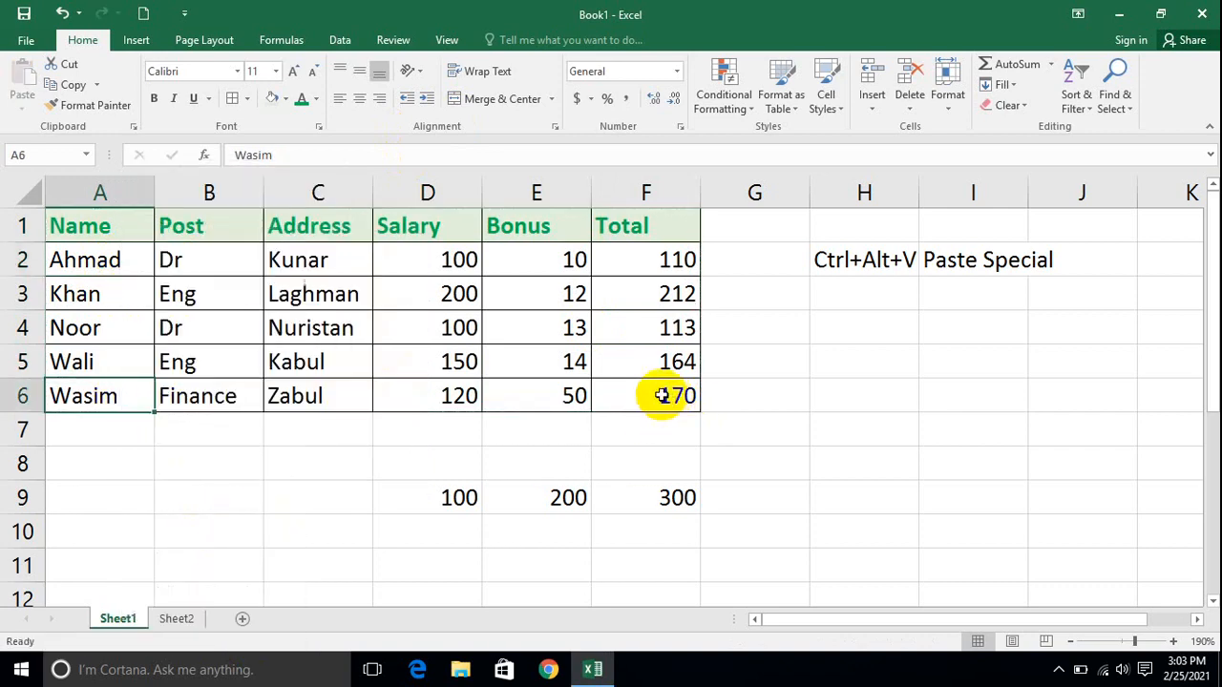
pyautogui.moveTo(663, 395); pyautogui.dragTo(114, 203)
pyautogui.moveTo(21, 164); pyautogui.dragTo(23, 153)
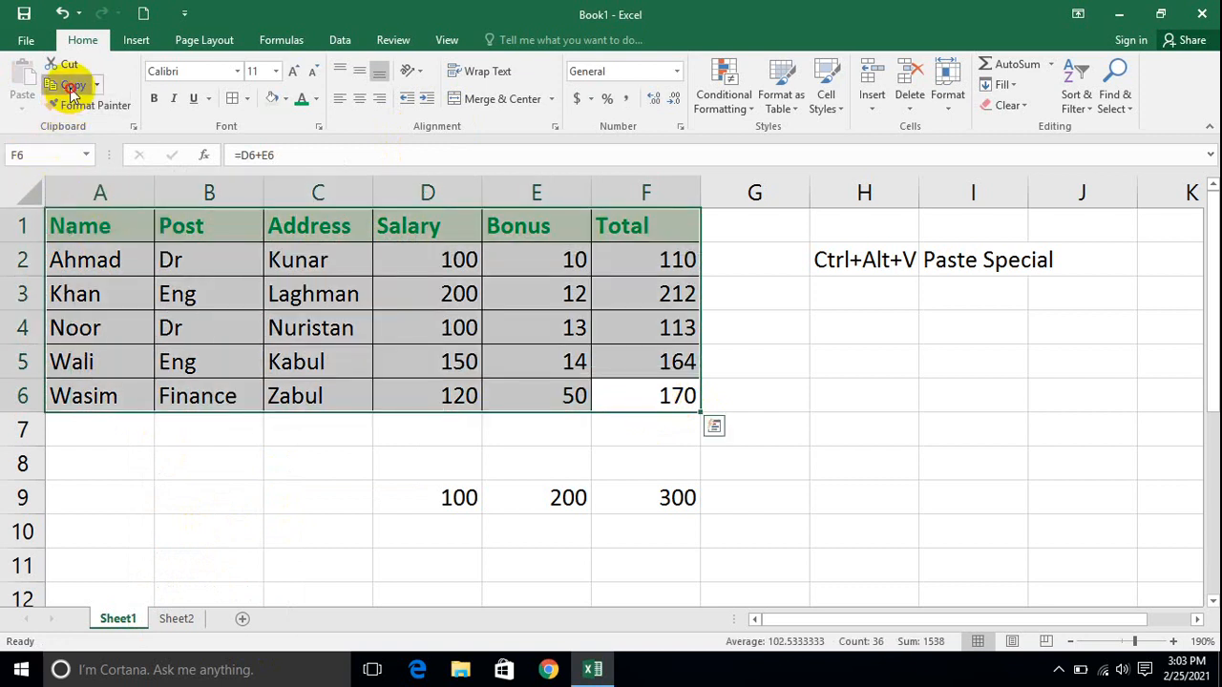
pyautogui.click(71, 86)
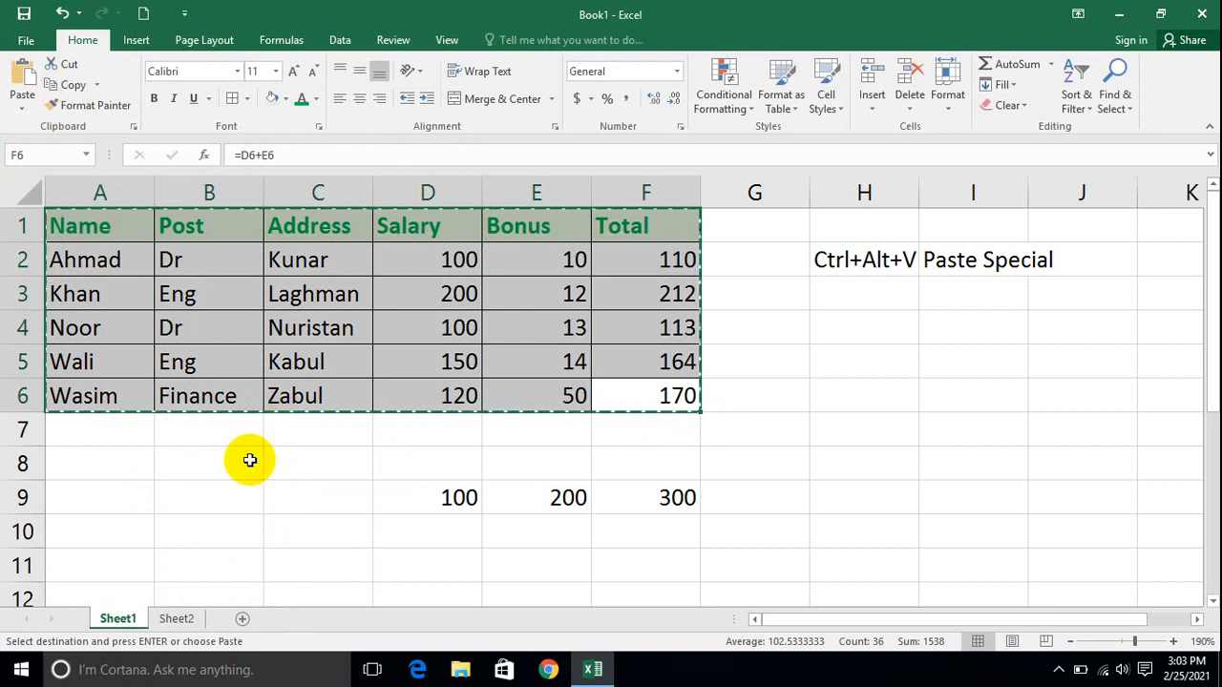
pyautogui.click(177, 619)
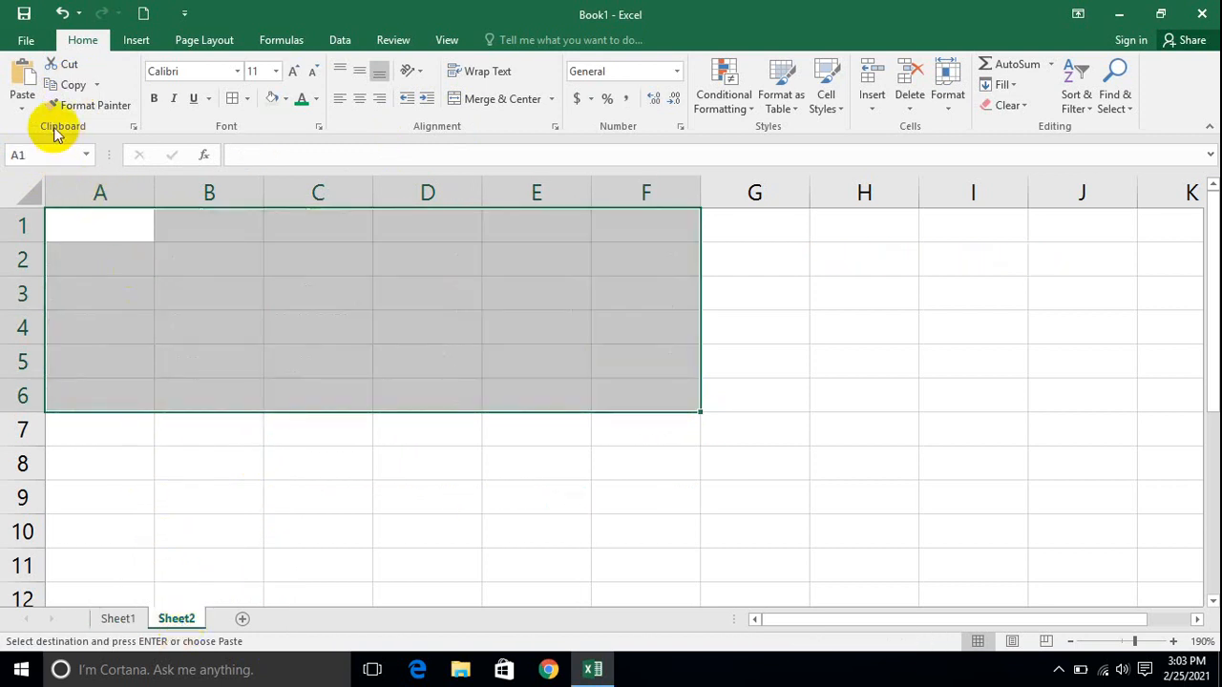
pyautogui.click(78, 214)
pyautogui.click(23, 110)
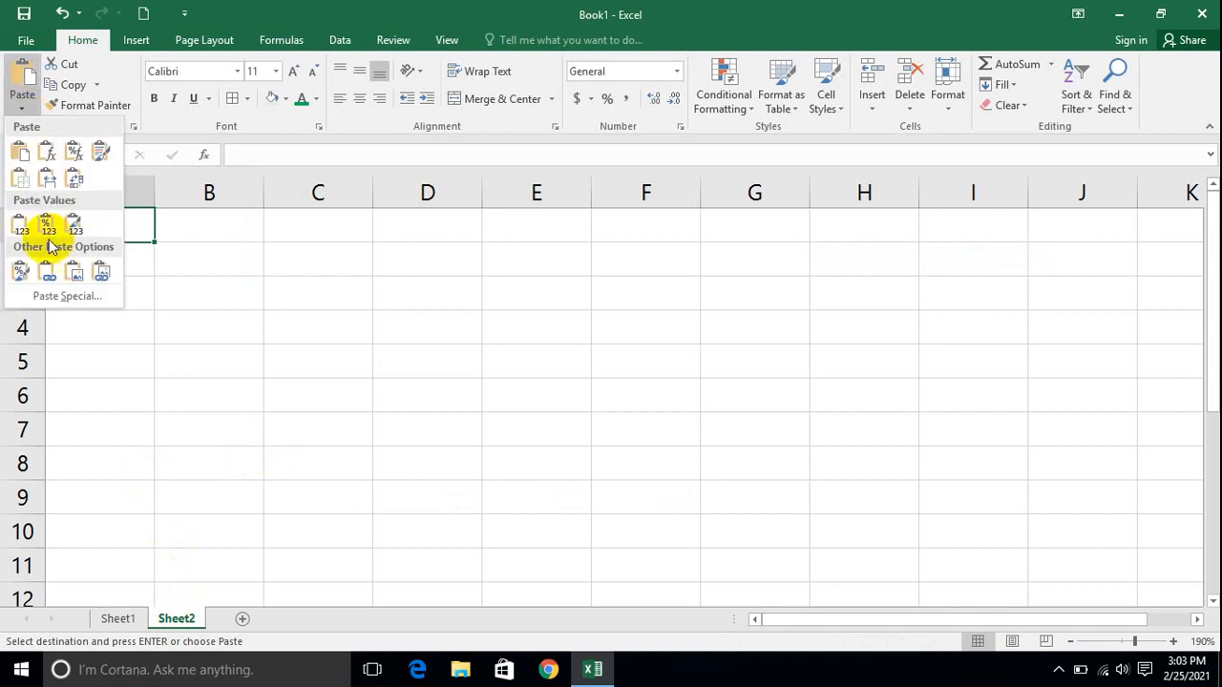
pyautogui.click(53, 301)
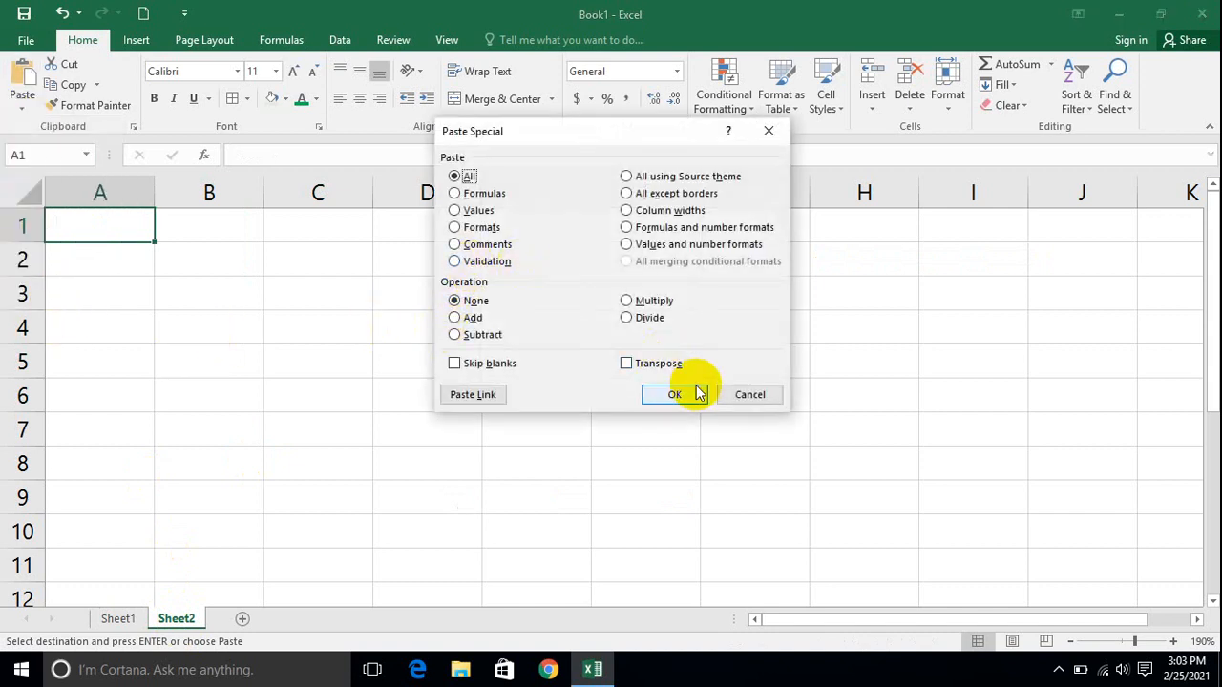
pyautogui.click(747, 394)
# Step: Enter the column header Age in cell G1 on Sheet1
pyautogui.click(115, 620)
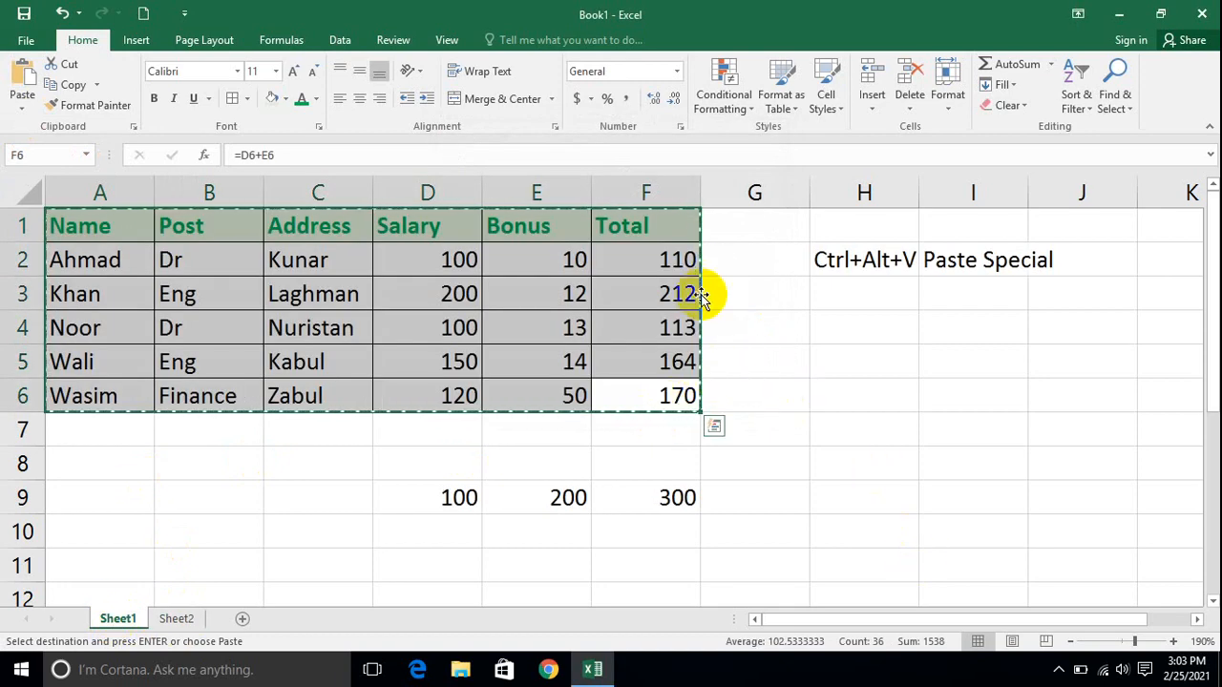
pyautogui.click(742, 227)
pyautogui.write('Age')
pyautogui.press('Return')
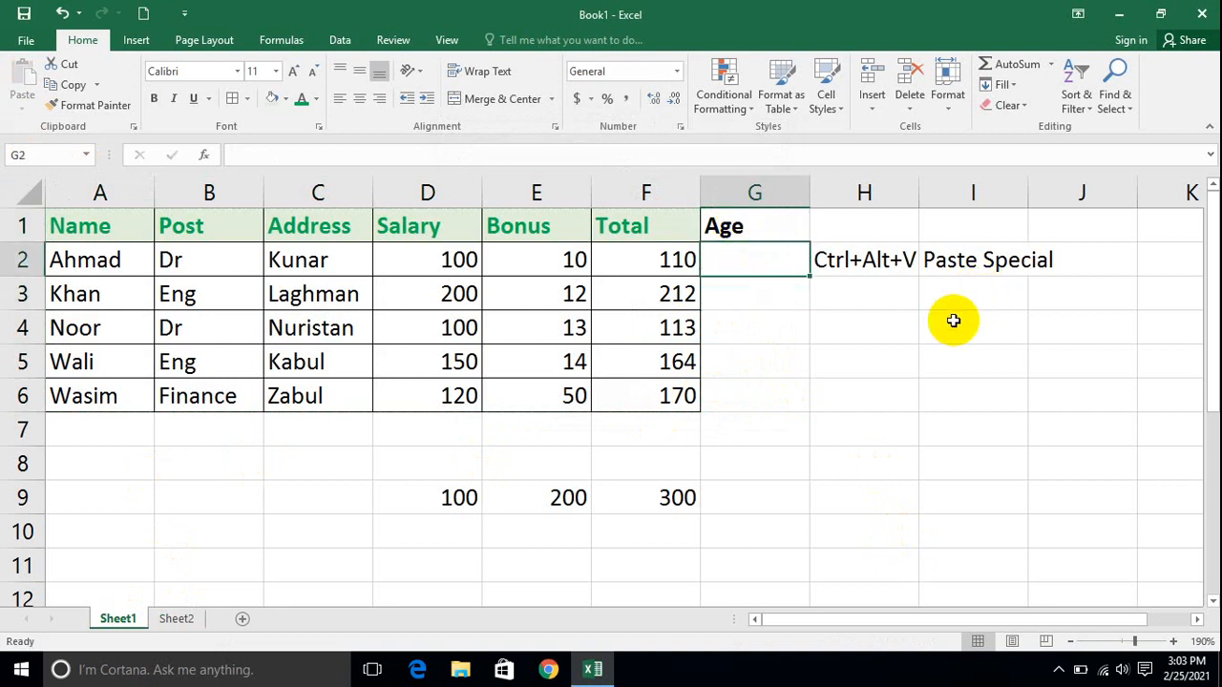
# Step: Restrict cells G2:G6 on Sheet1 to whole numbers between 18 and 40 using data validation
pyautogui.hotkey('shift', 'Down')
pyautogui.hotkey('shift', 'Down')
pyautogui.hotkey('shift', 'Down')
pyautogui.hotkey('shift', 'Down')
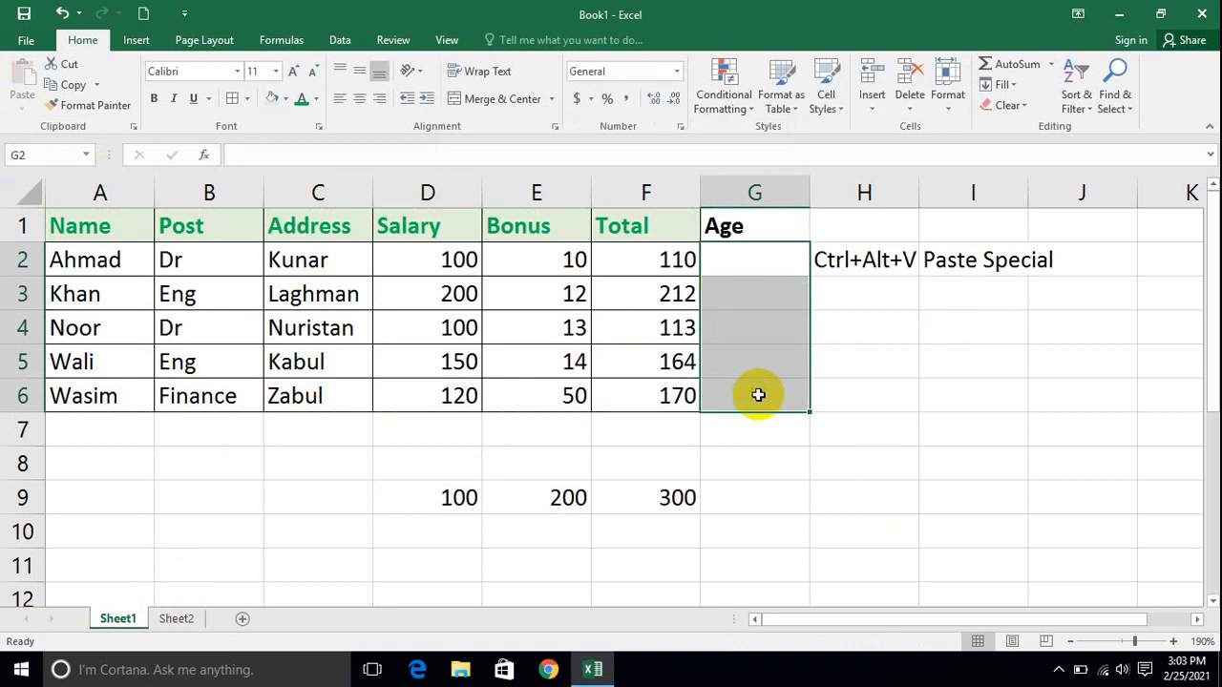
pyautogui.moveTo(741, 262); pyautogui.dragTo(737, 396)
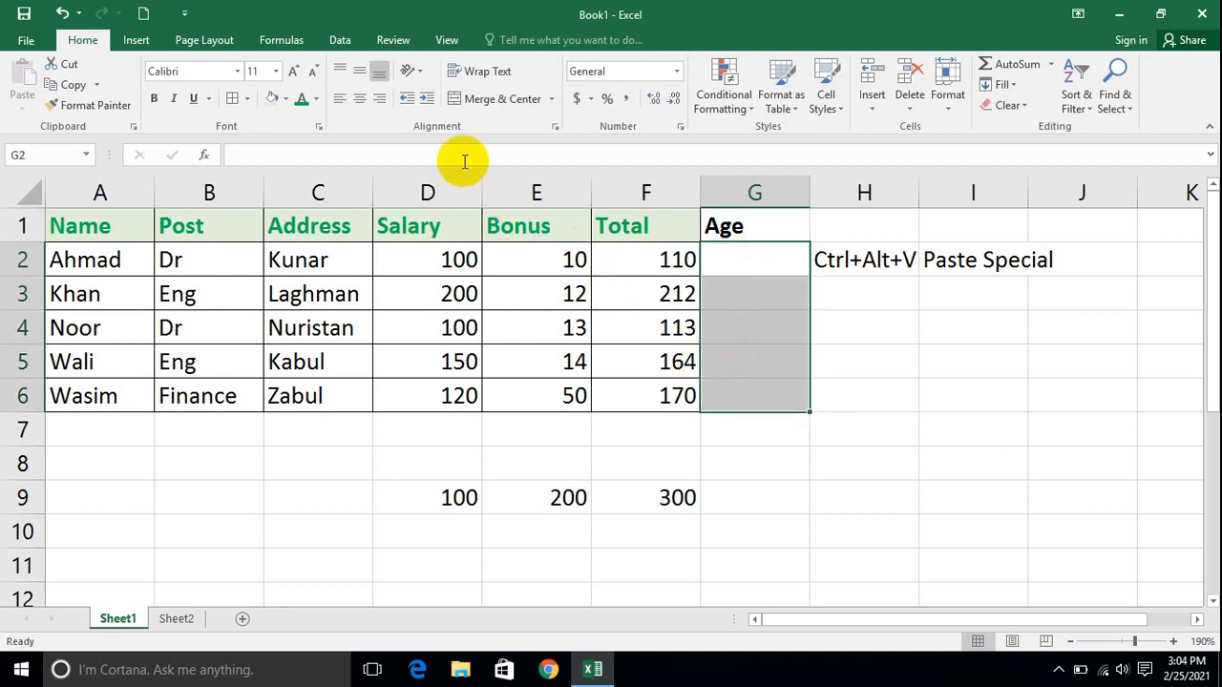
pyautogui.click(350, 42)
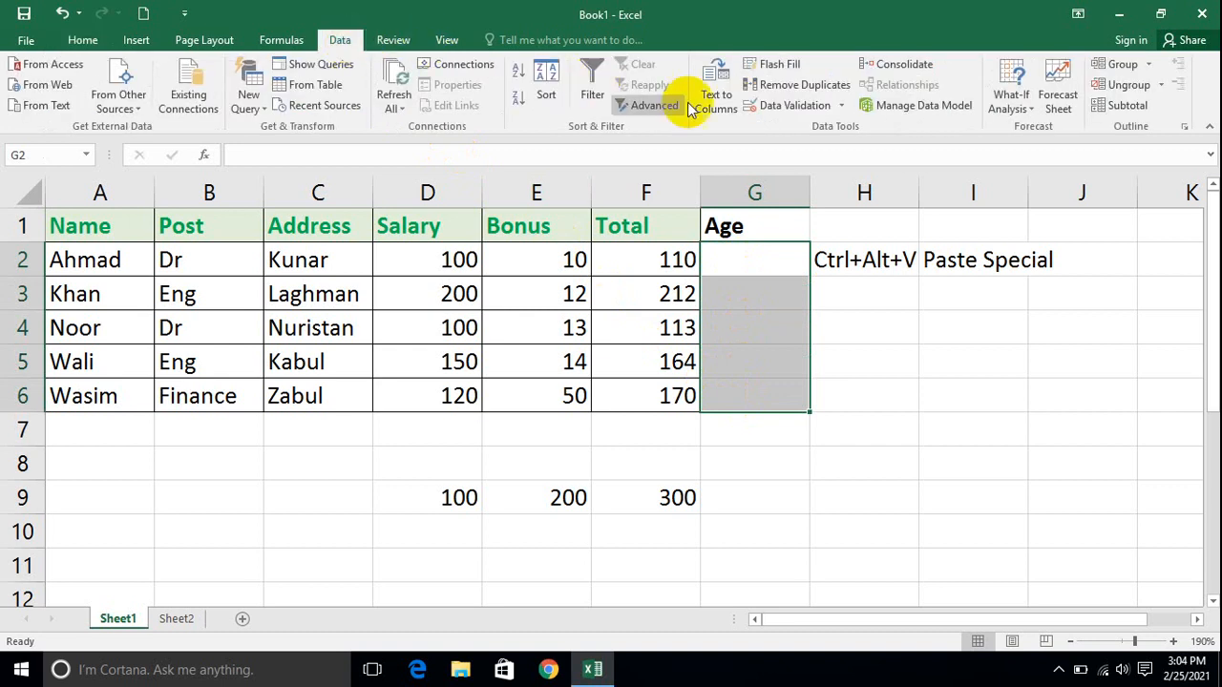
pyautogui.click(843, 107)
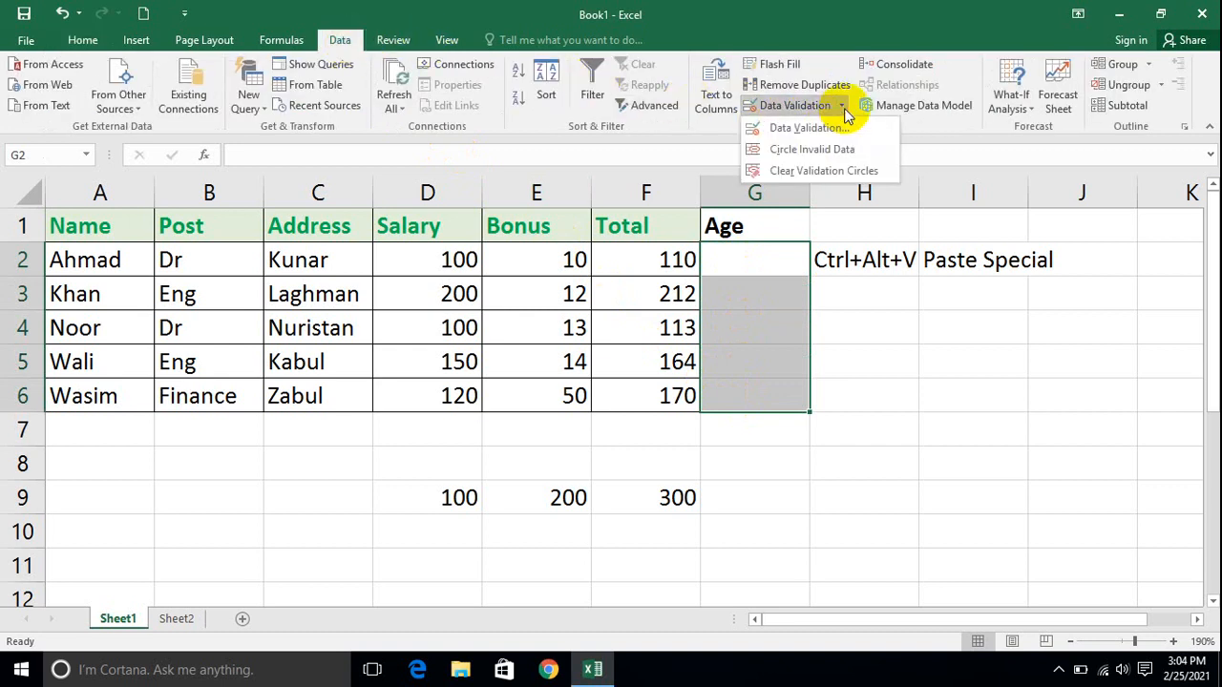
pyautogui.click(792, 133)
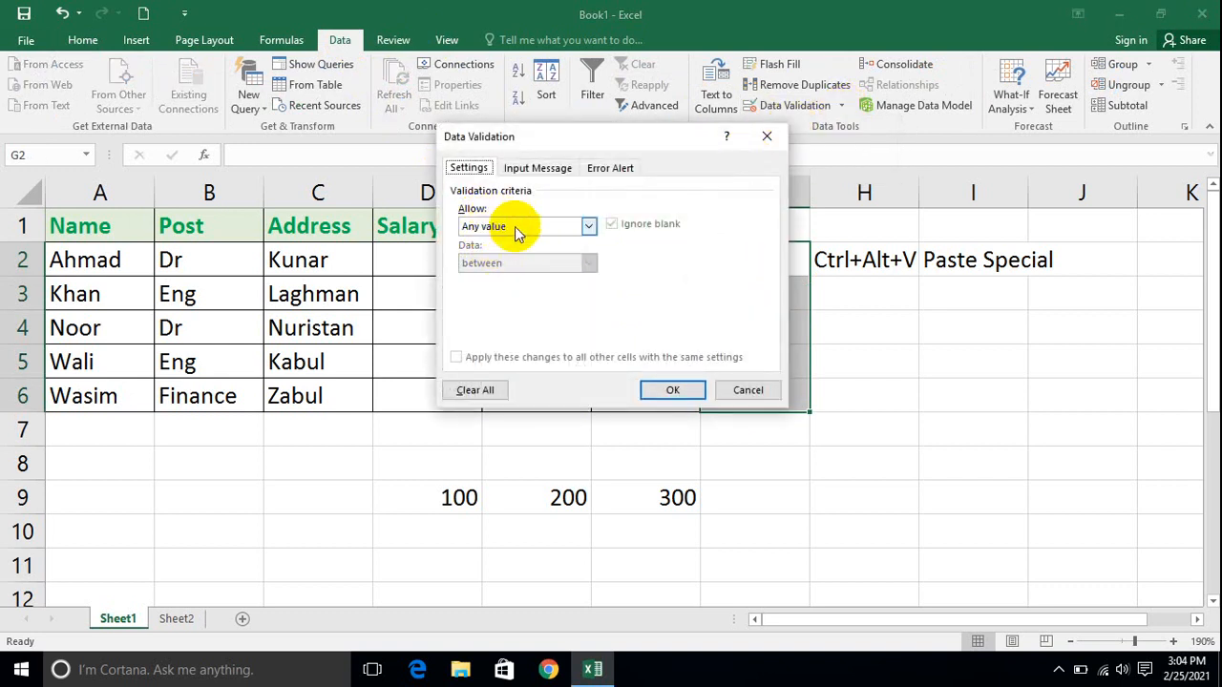
pyautogui.click(589, 227)
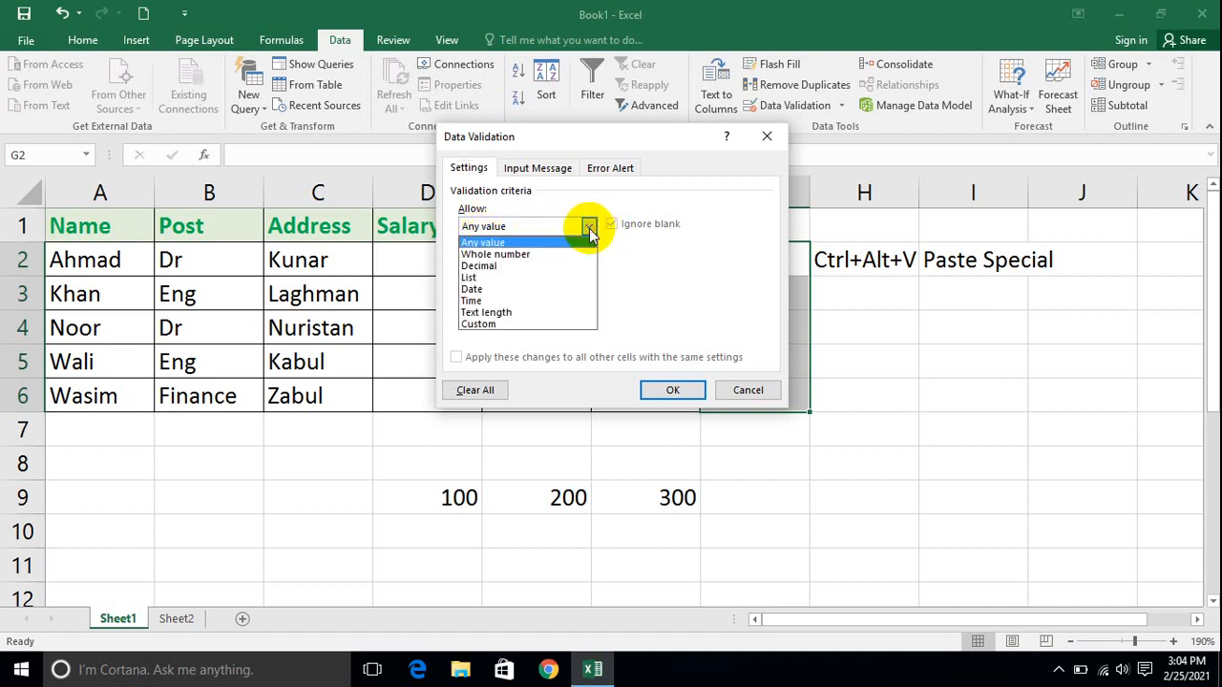
pyautogui.click(521, 255)
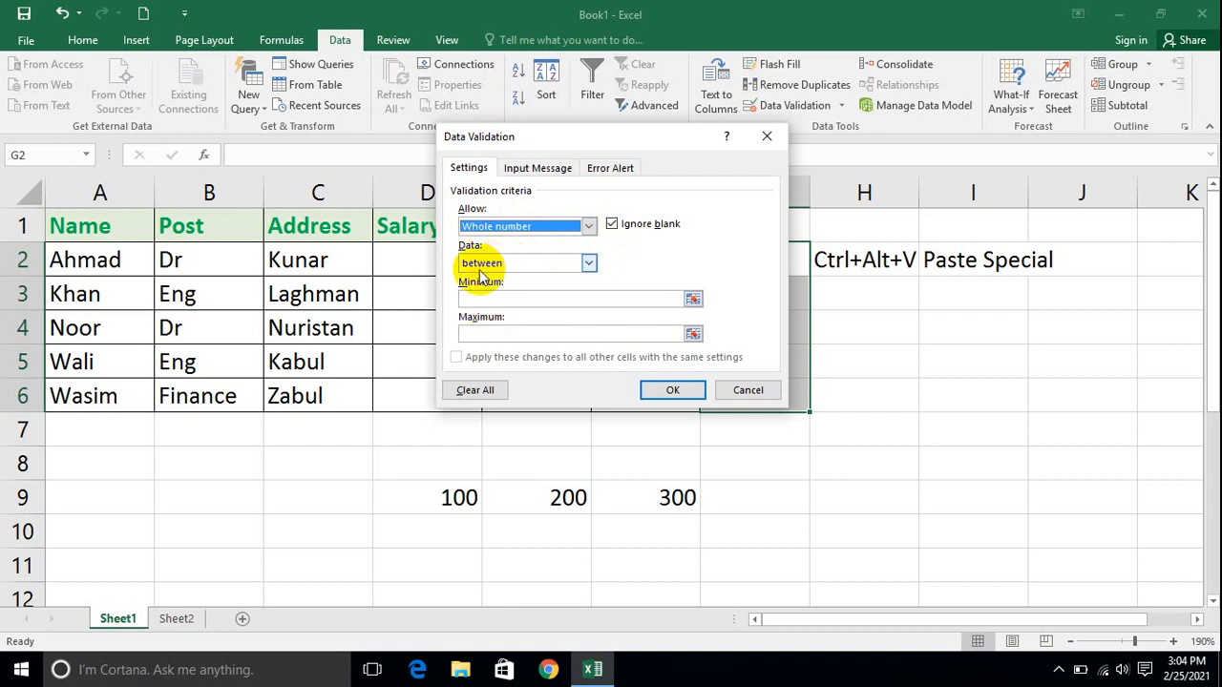
pyautogui.click(484, 298)
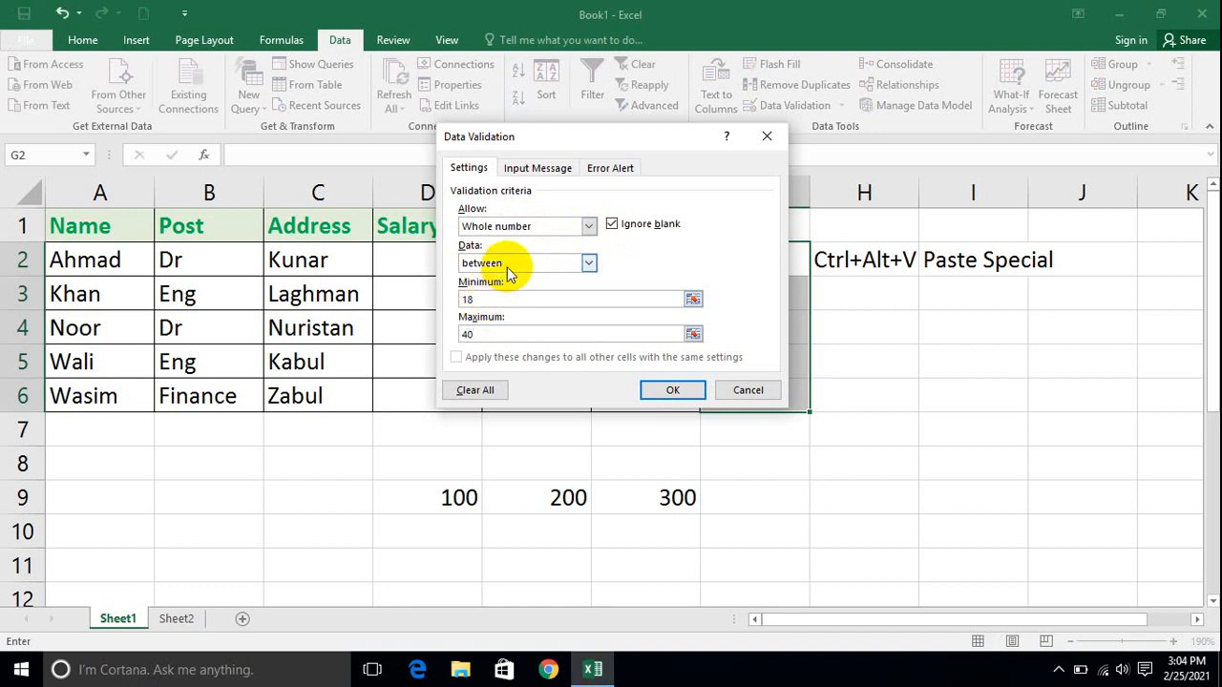
pyautogui.click(507, 267)
pyautogui.click(507, 275)
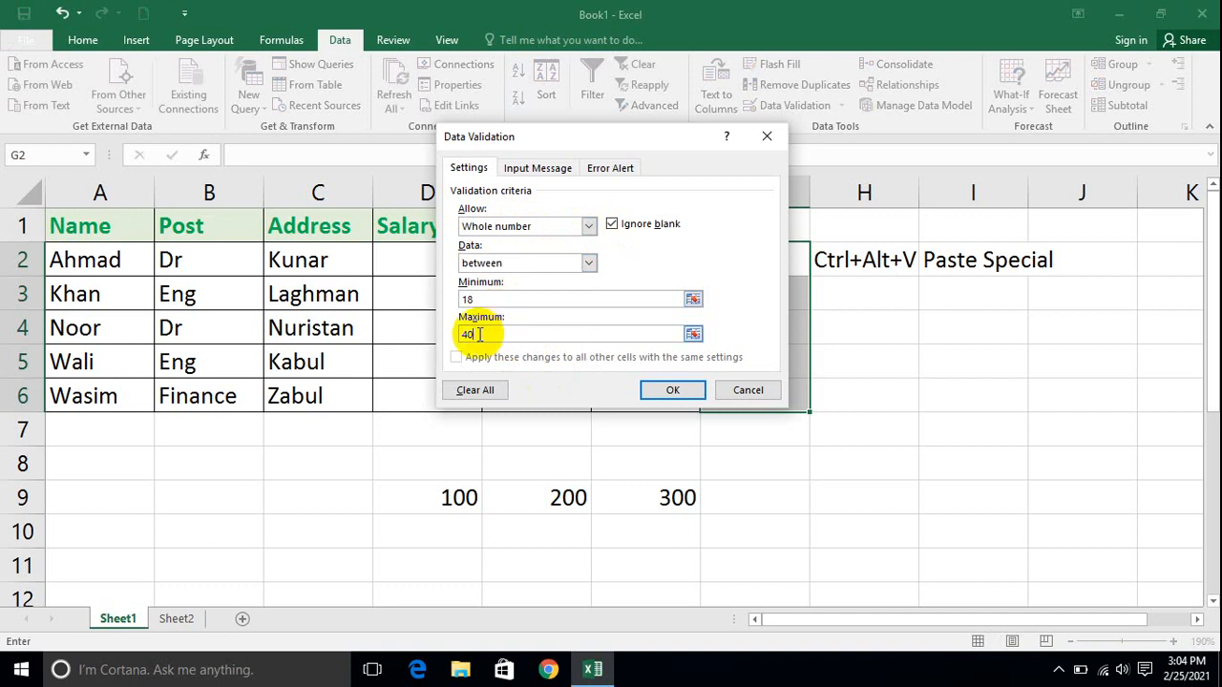
pyautogui.click(687, 390)
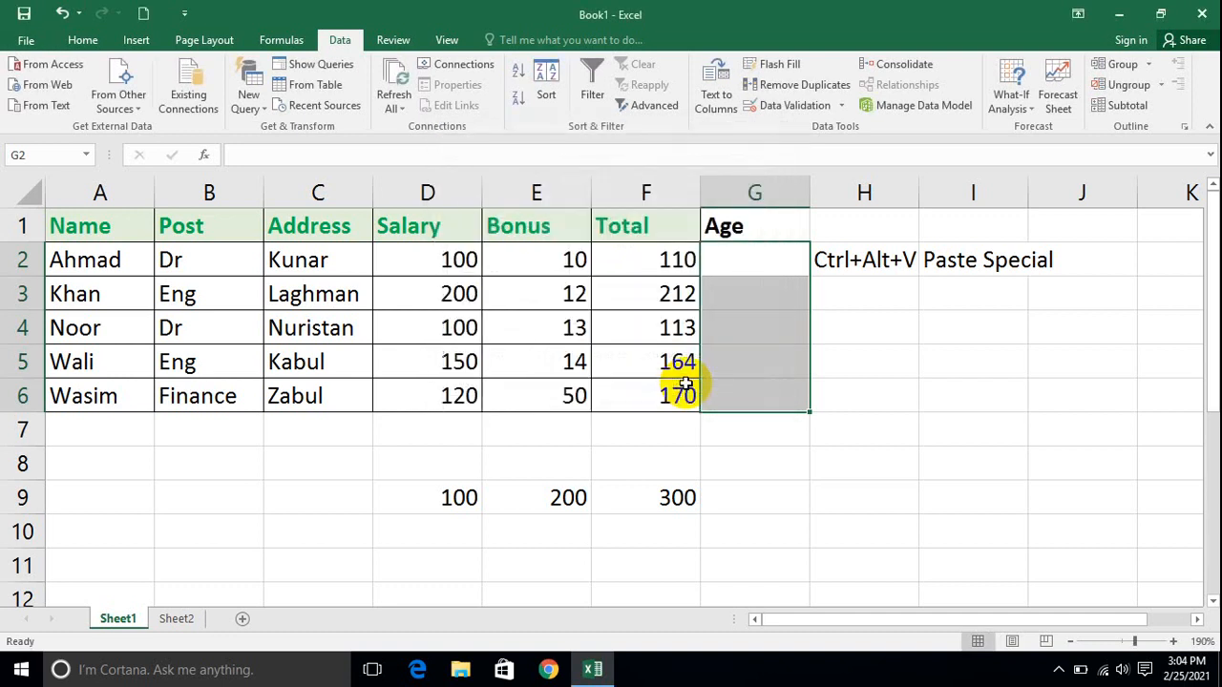
# Step: Enter the ages 18 in G2 and 19 in G3, and try the out-of-range age 17 in G4
pyautogui.click(734, 270)
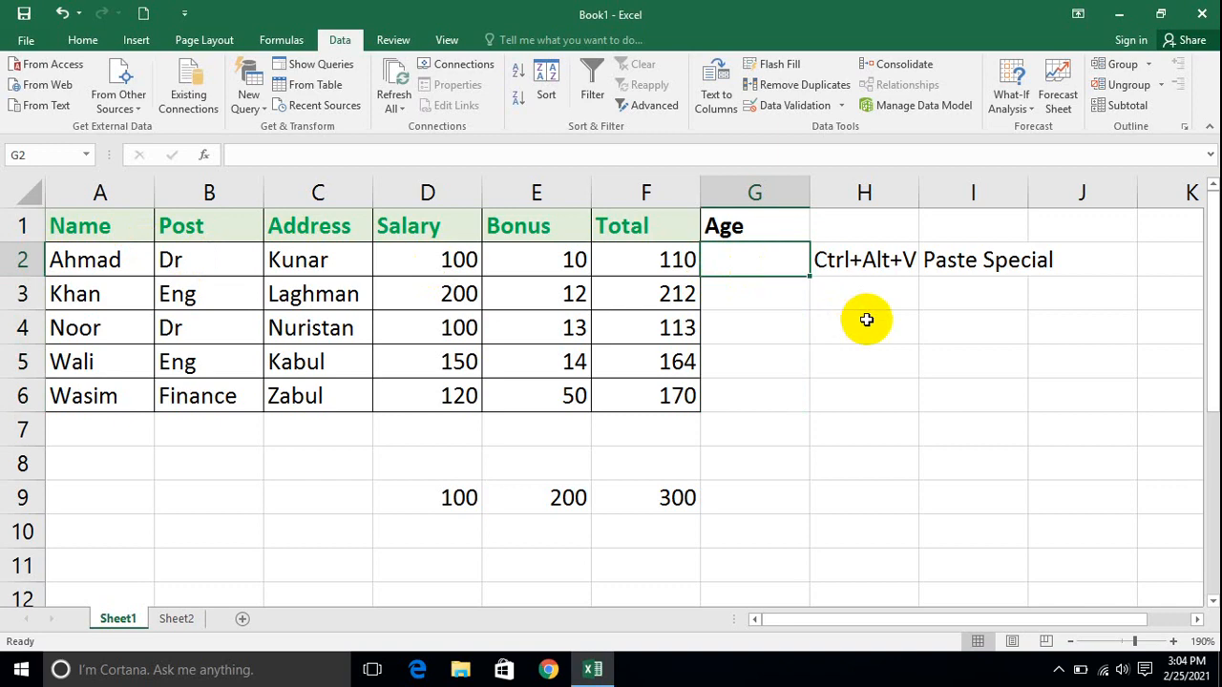
pyautogui.write('19')
pyautogui.press('Return')
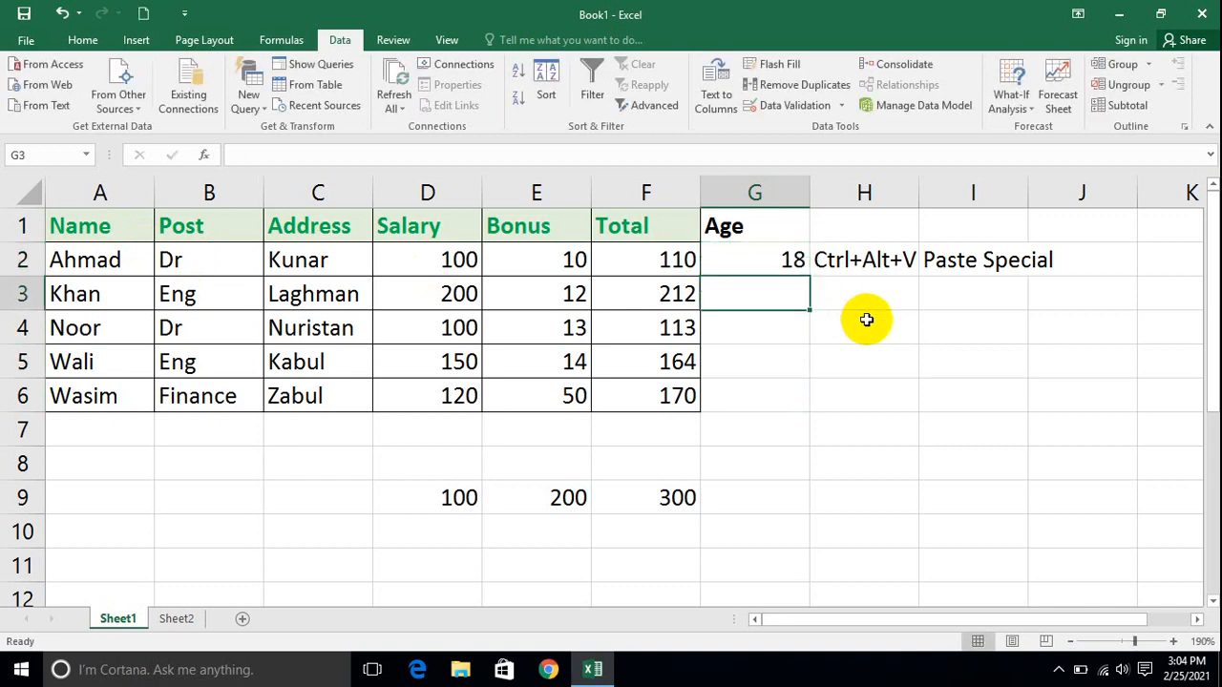
pyautogui.write('19')
pyautogui.press('Return')
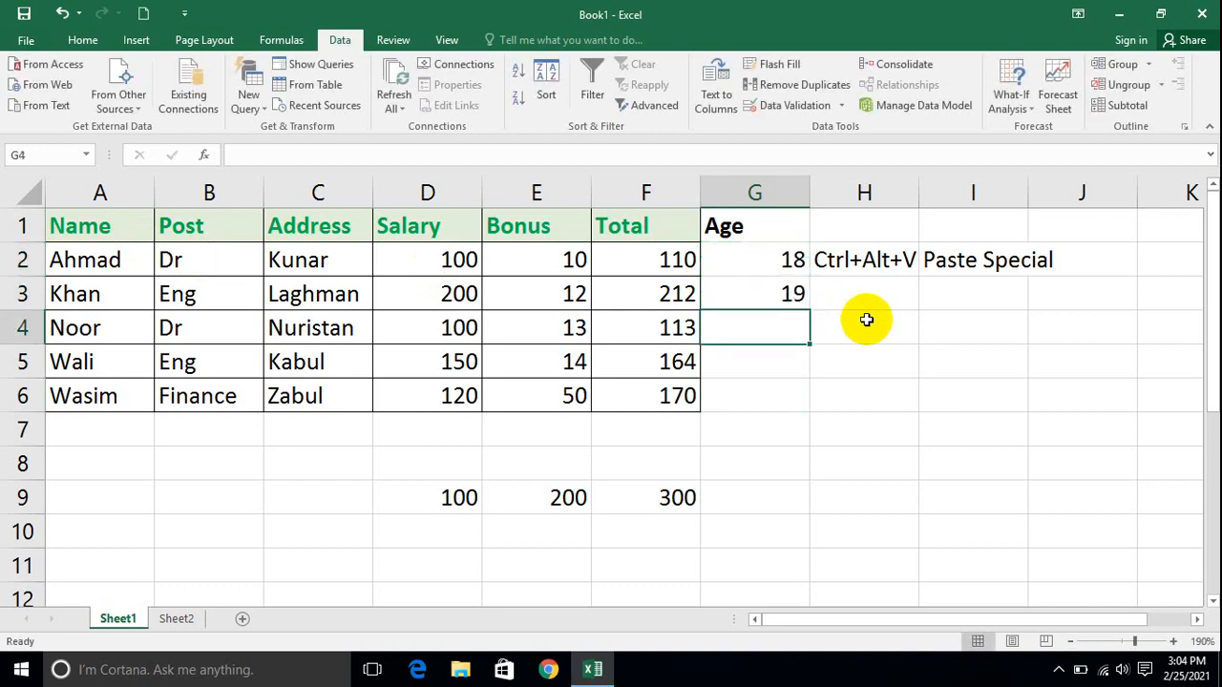
pyautogui.write('17')
pyautogui.press('Return')
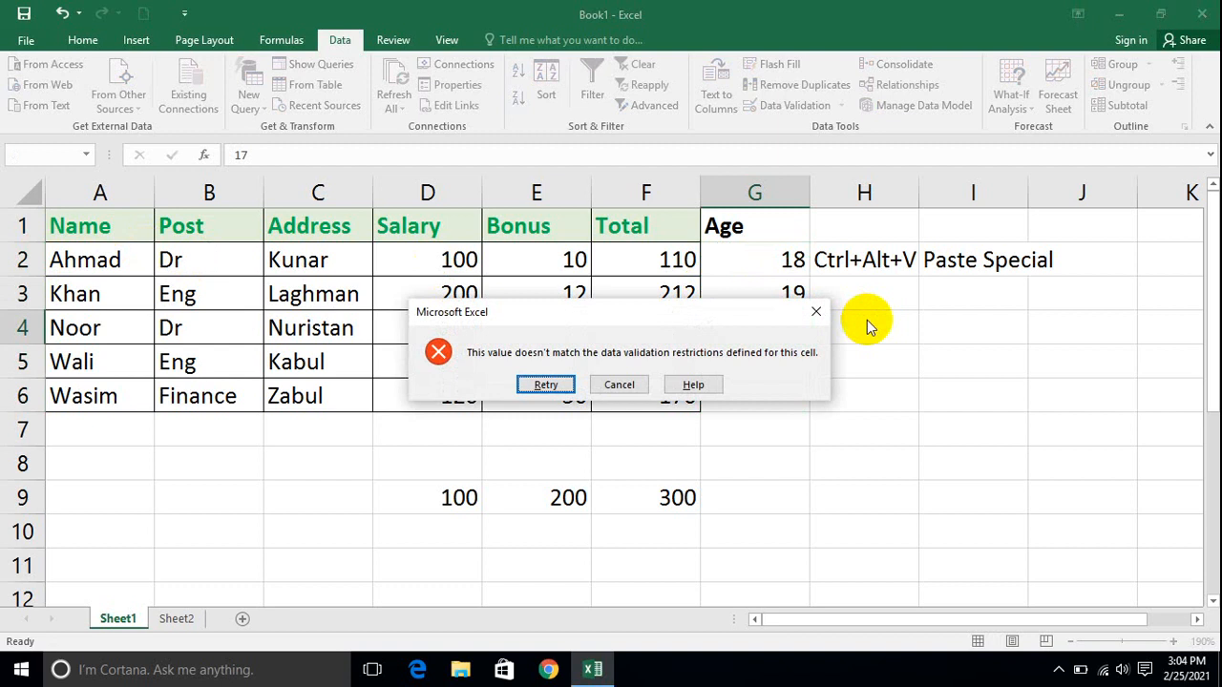
pyautogui.press('Return')
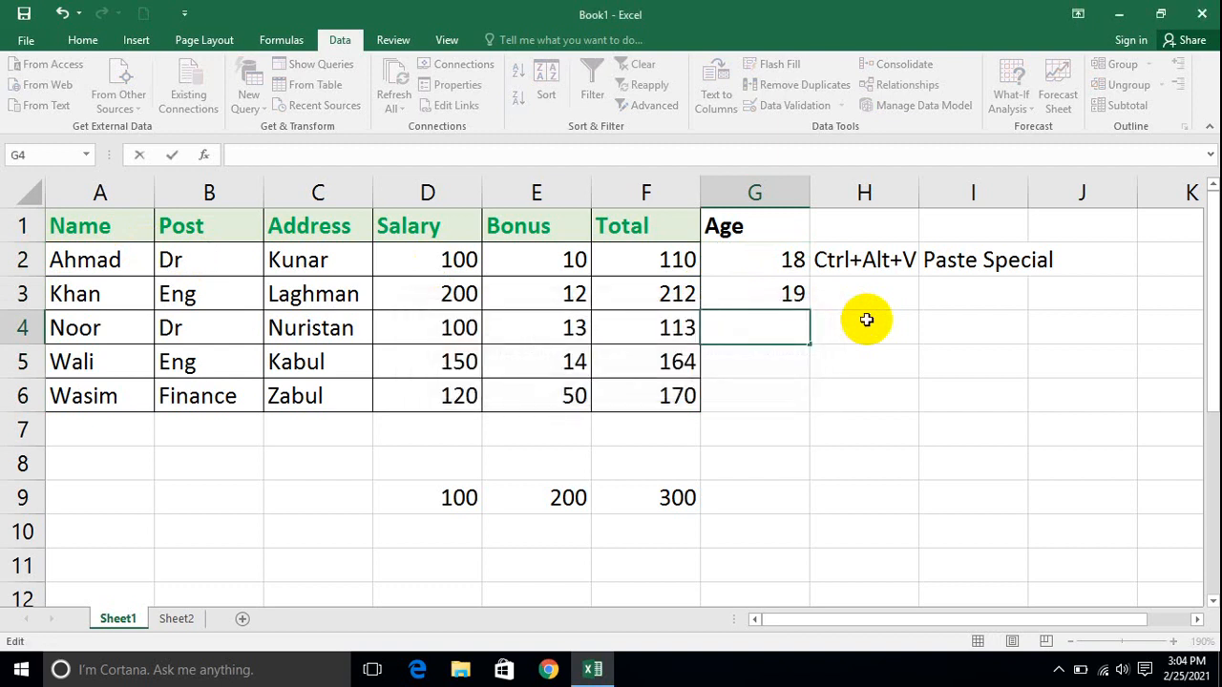
# Step: Enter the ages 39 in G4 and 40 in G5, and try the out-of-range age 41 in G6
pyautogui.write('39')
pyautogui.press('Return')
pyautogui.write('40')
pyautogui.press('Return')
pyautogui.write('41')
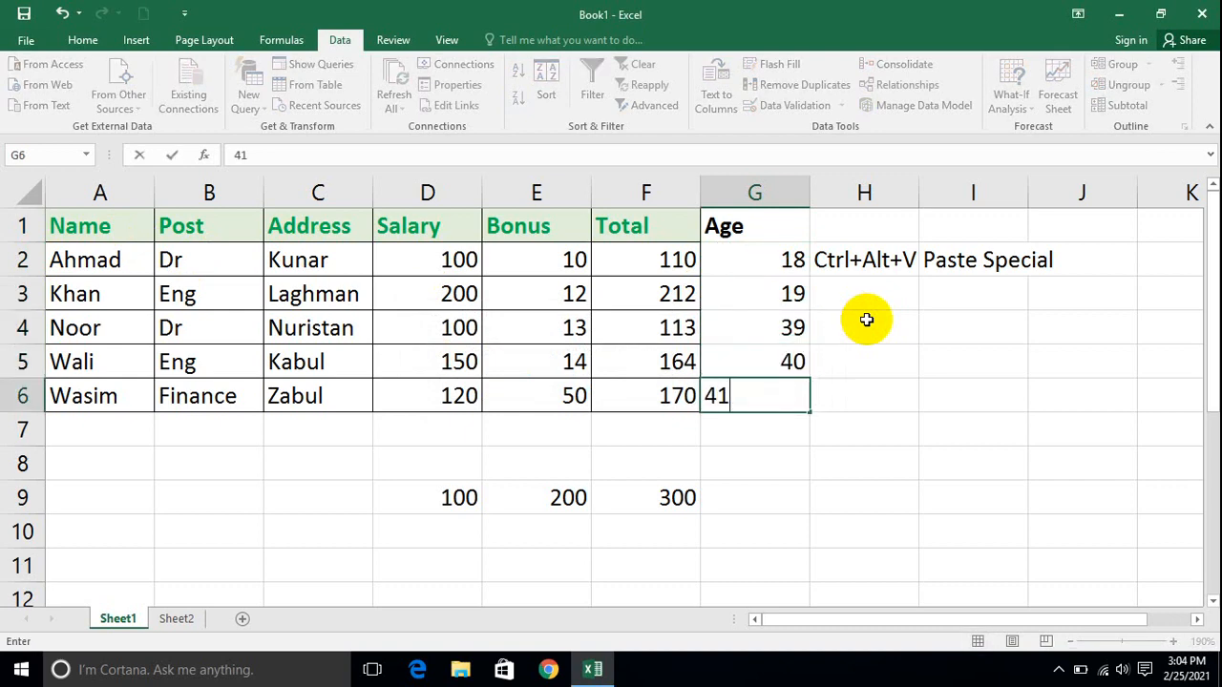
pyautogui.press('Return')
pyautogui.press('Return')
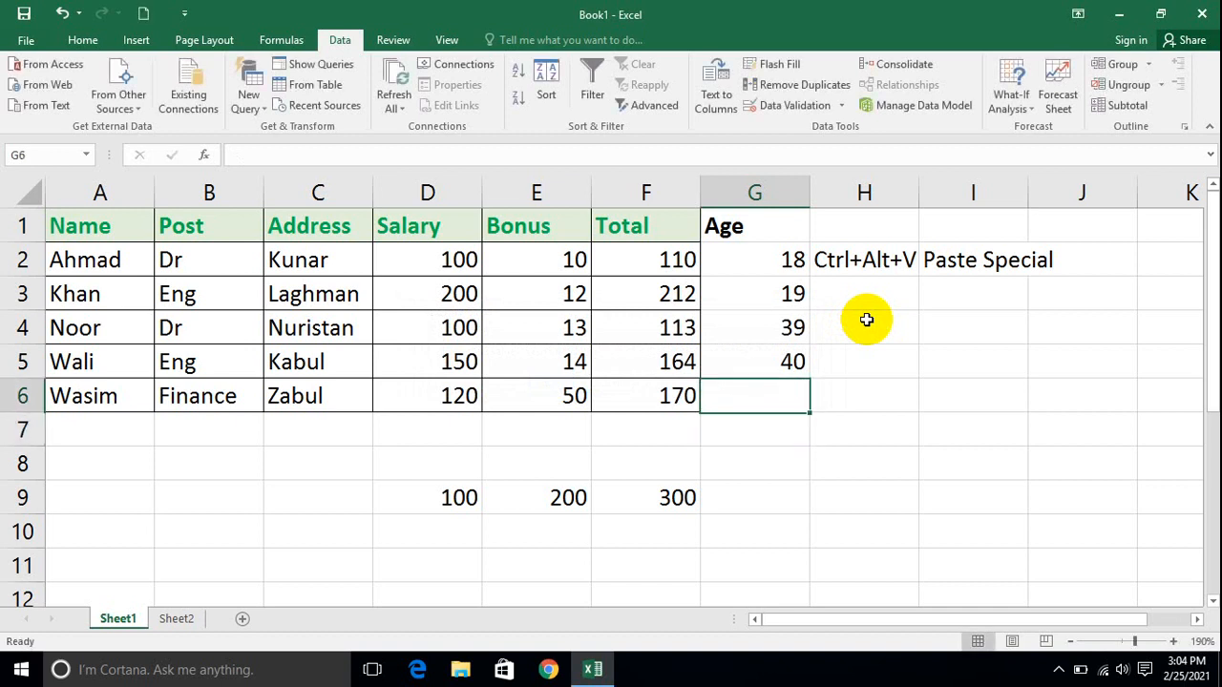
pyautogui.press('Up')
pyautogui.press('Up')
pyautogui.press('Up')
pyautogui.press('Up')
pyautogui.moveTo(724, 411); pyautogui.dragTo(122, 213)
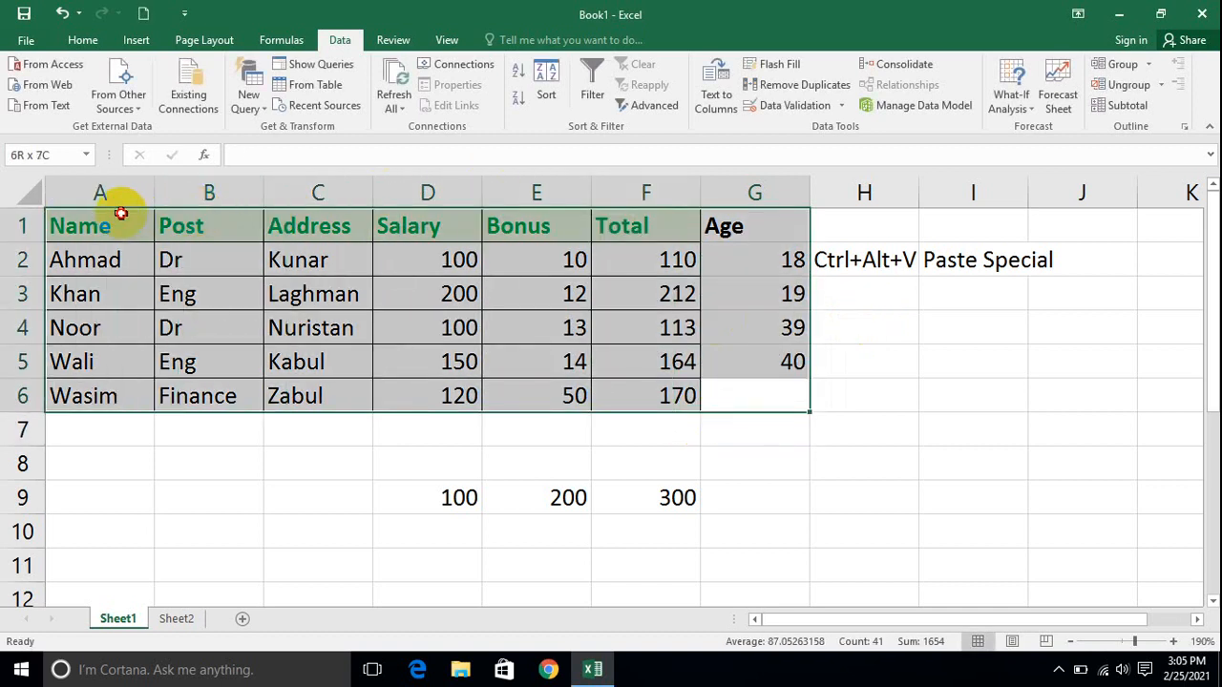
pyautogui.click(82, 41)
pyautogui.click(869, 403)
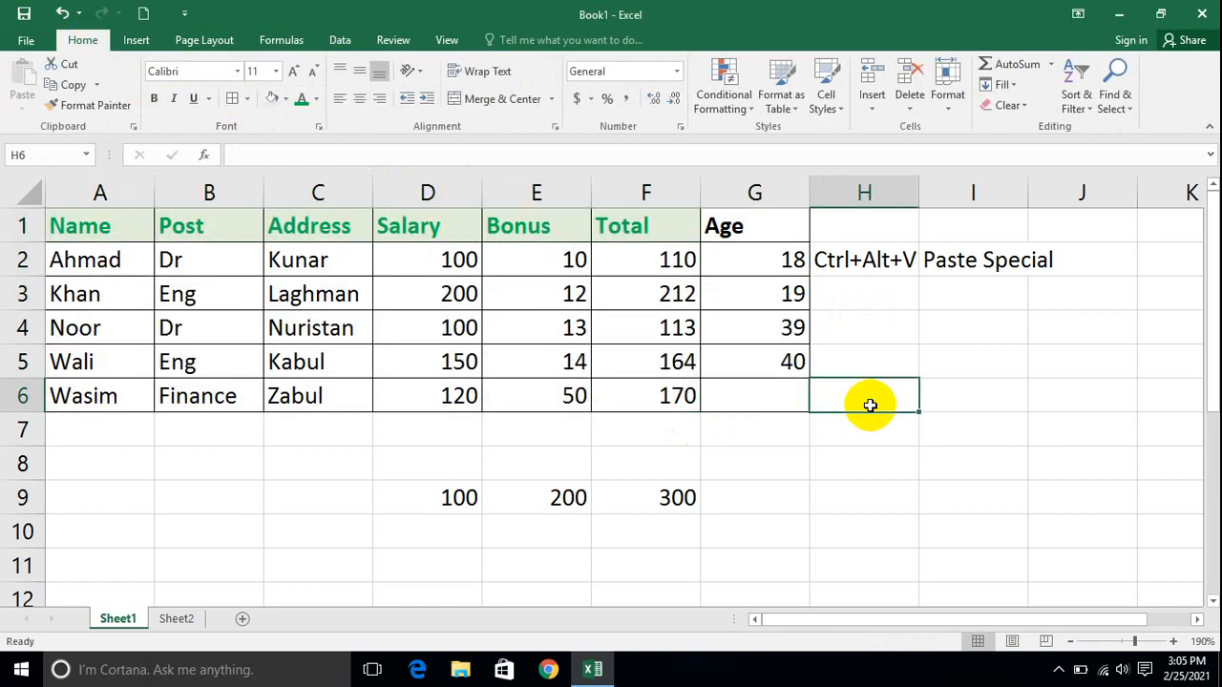
# Step: Copy the age cells G2:G6 on Sheet1 and paste only their Validation at F1 on Sheet2 using Paste Special
pyautogui.moveTo(755, 390); pyautogui.dragTo(747, 265)
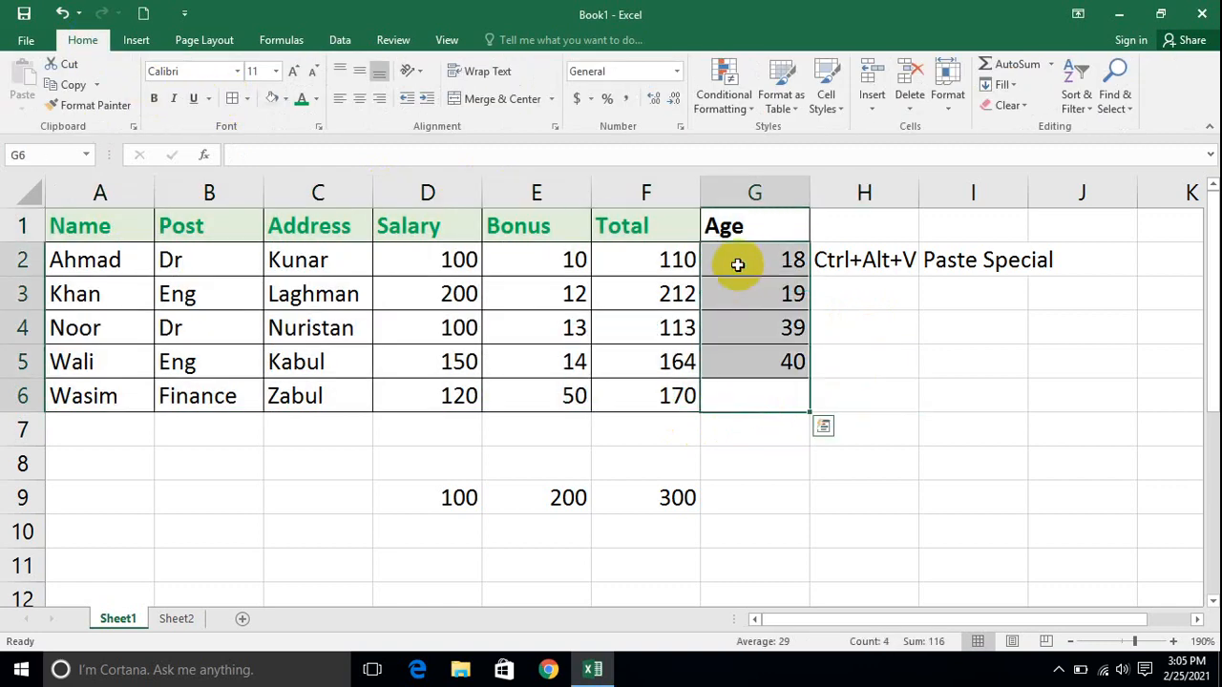
pyautogui.click(72, 85)
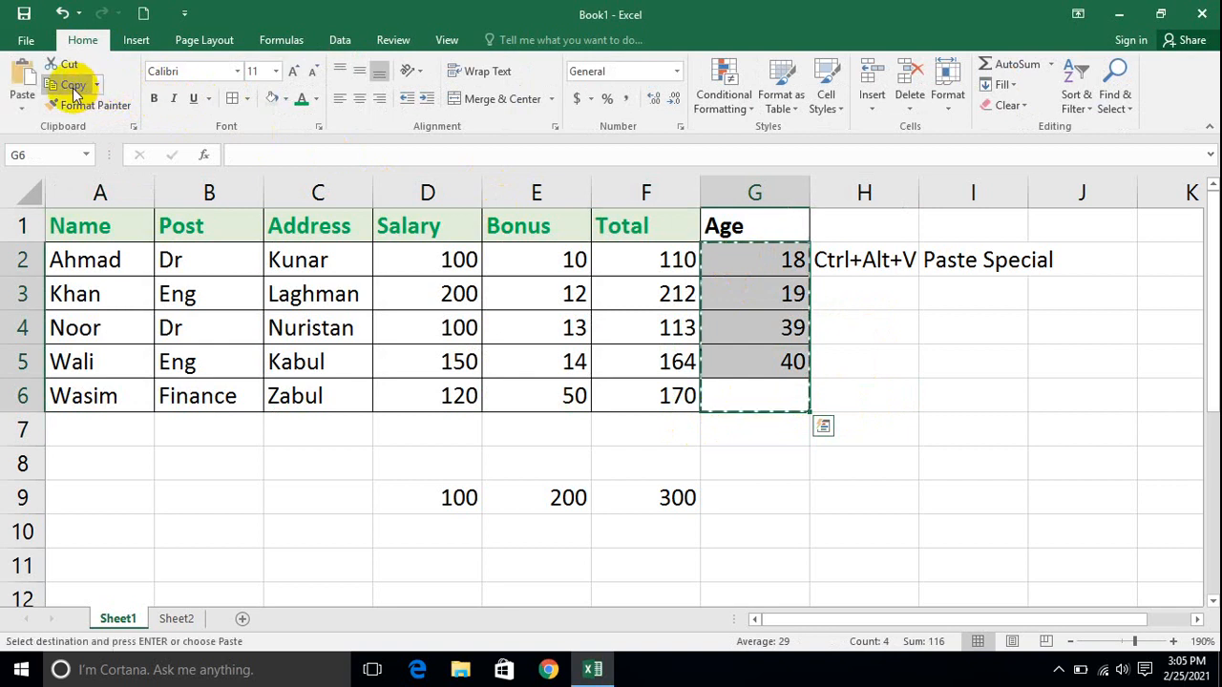
pyautogui.click(181, 619)
pyautogui.click(660, 229)
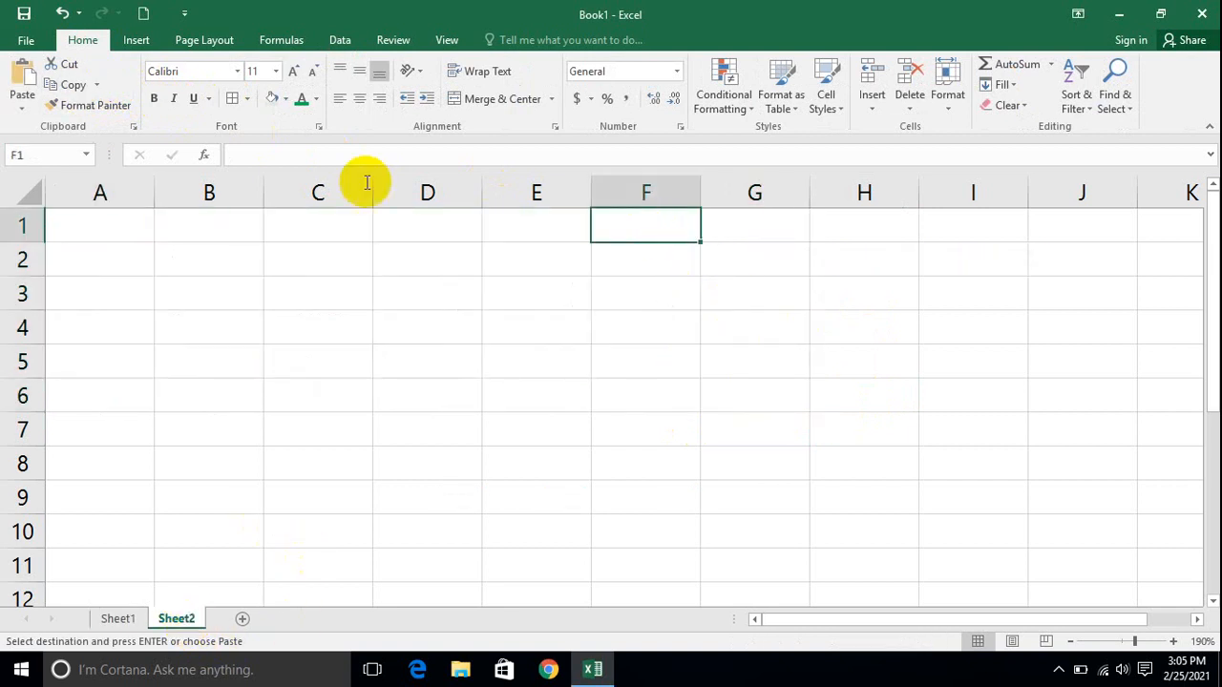
pyautogui.click(24, 112)
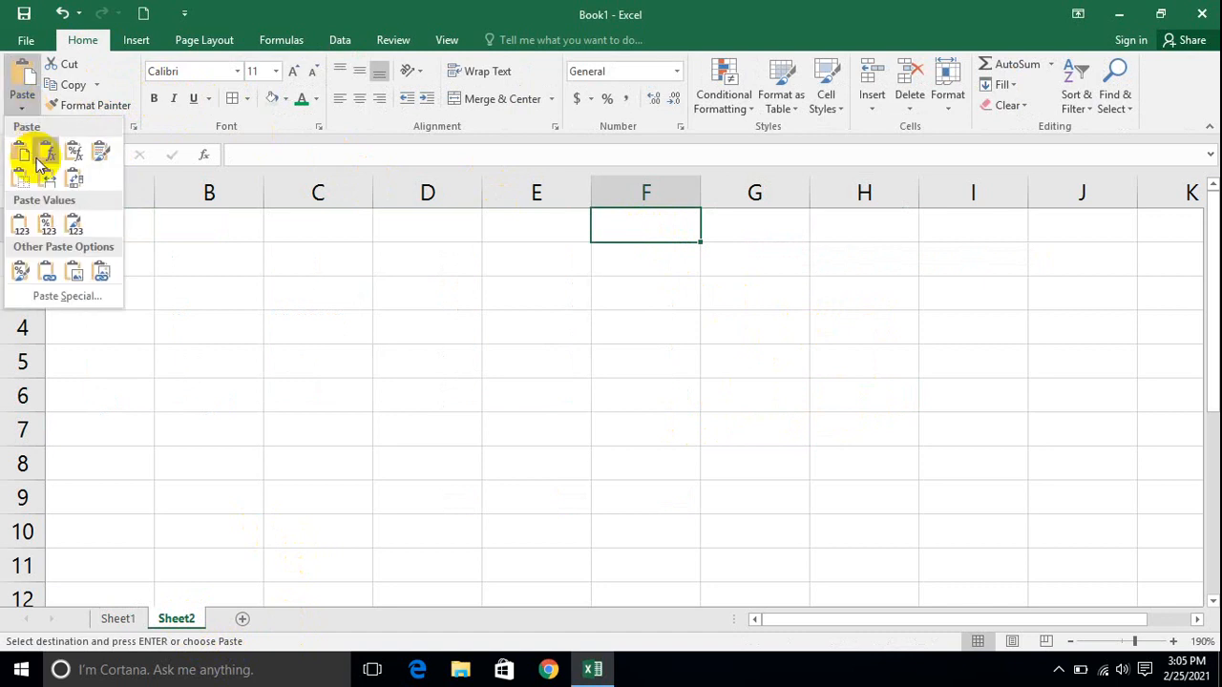
pyautogui.click(60, 295)
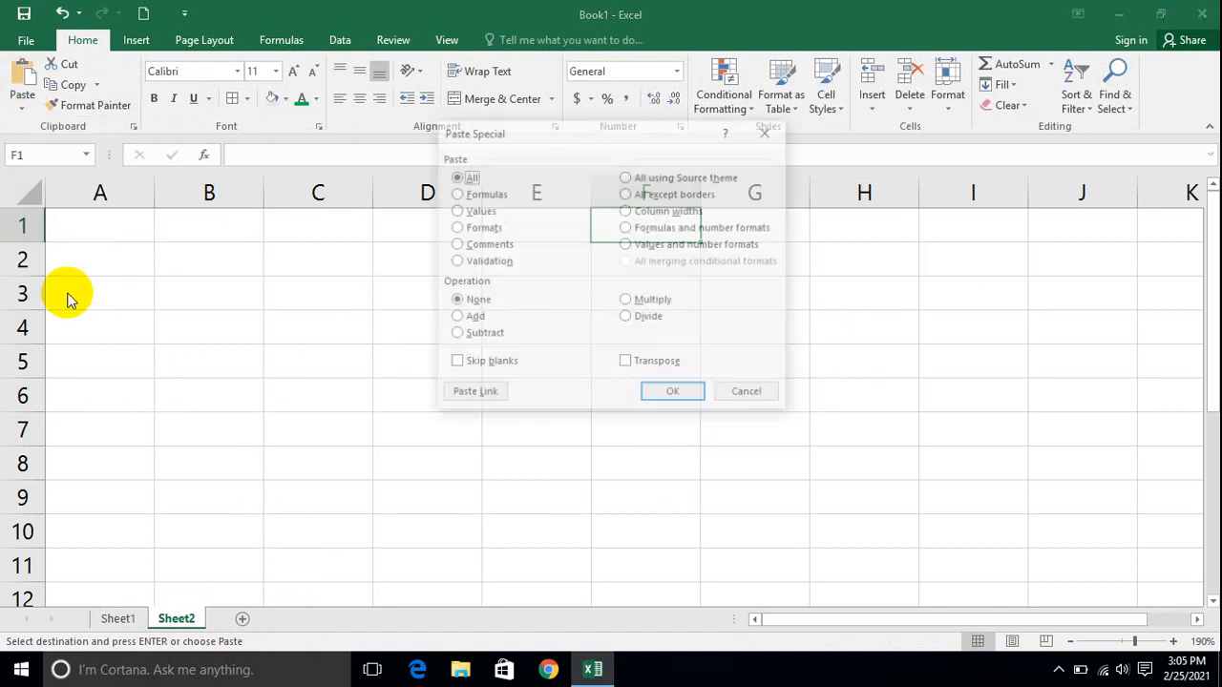
pyautogui.click(465, 263)
pyautogui.click(671, 394)
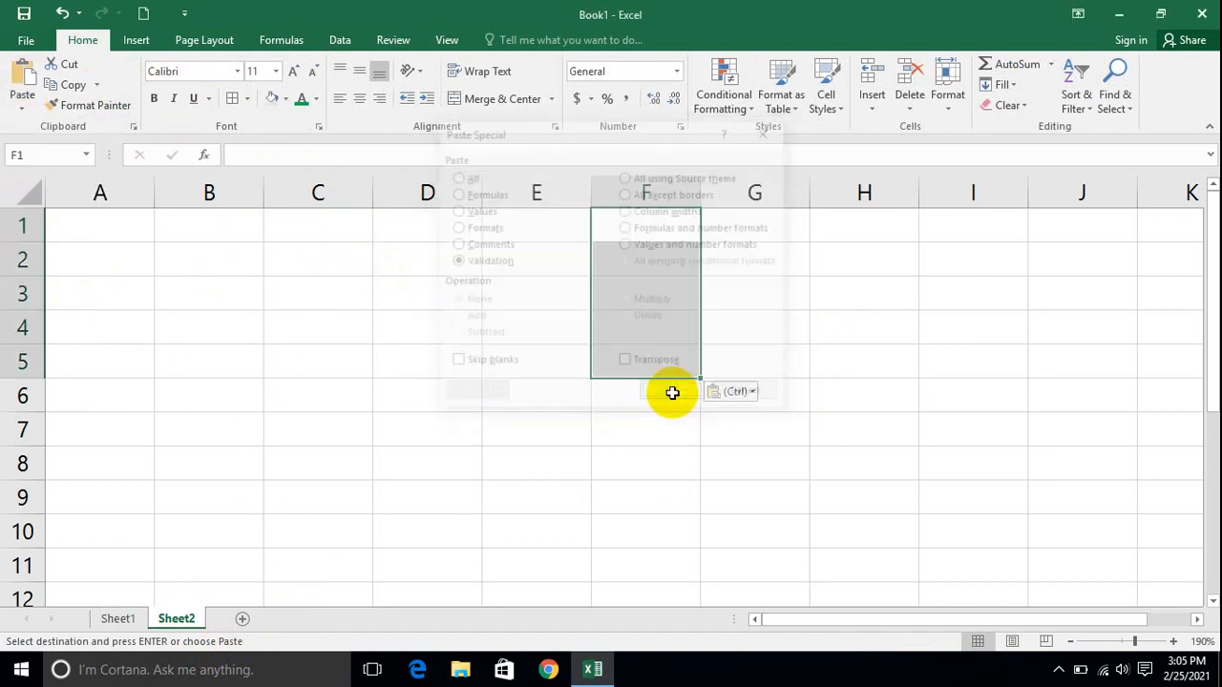
# Step: Test the pasted validation on Sheet2 by entering 40 in F2 and 39 in F3, and trying 41 in F4
pyautogui.click(650, 247)
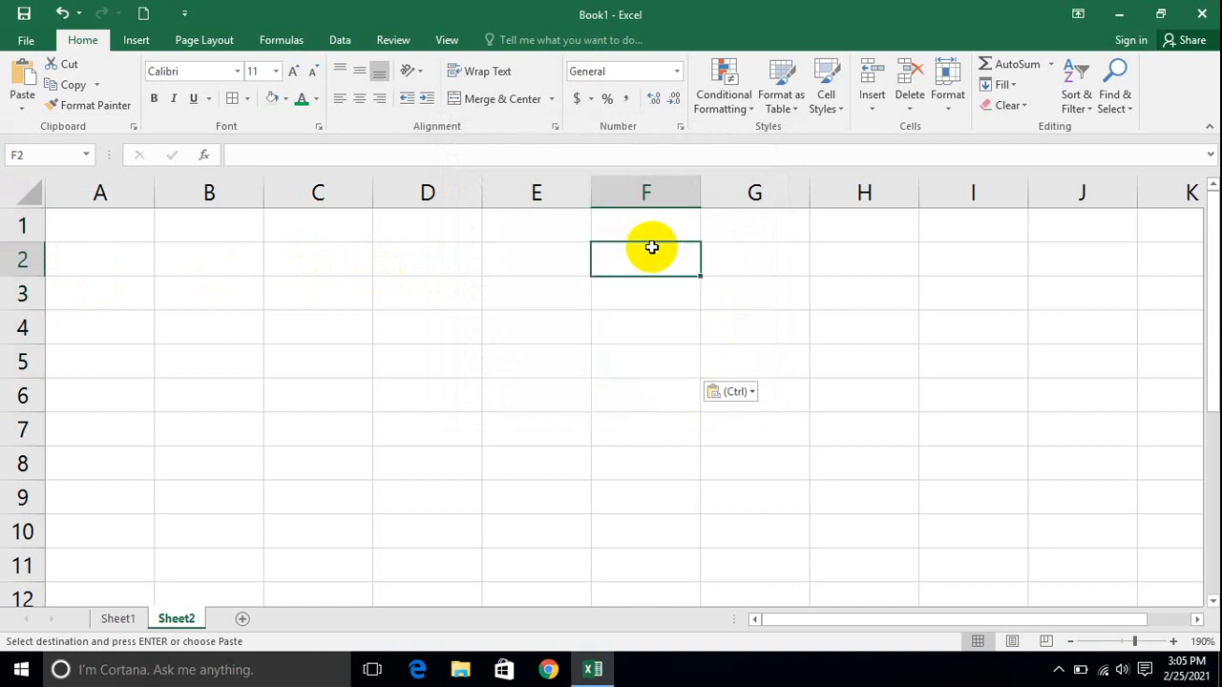
pyautogui.press('Up')
pyautogui.press('Down')
pyautogui.write('490')
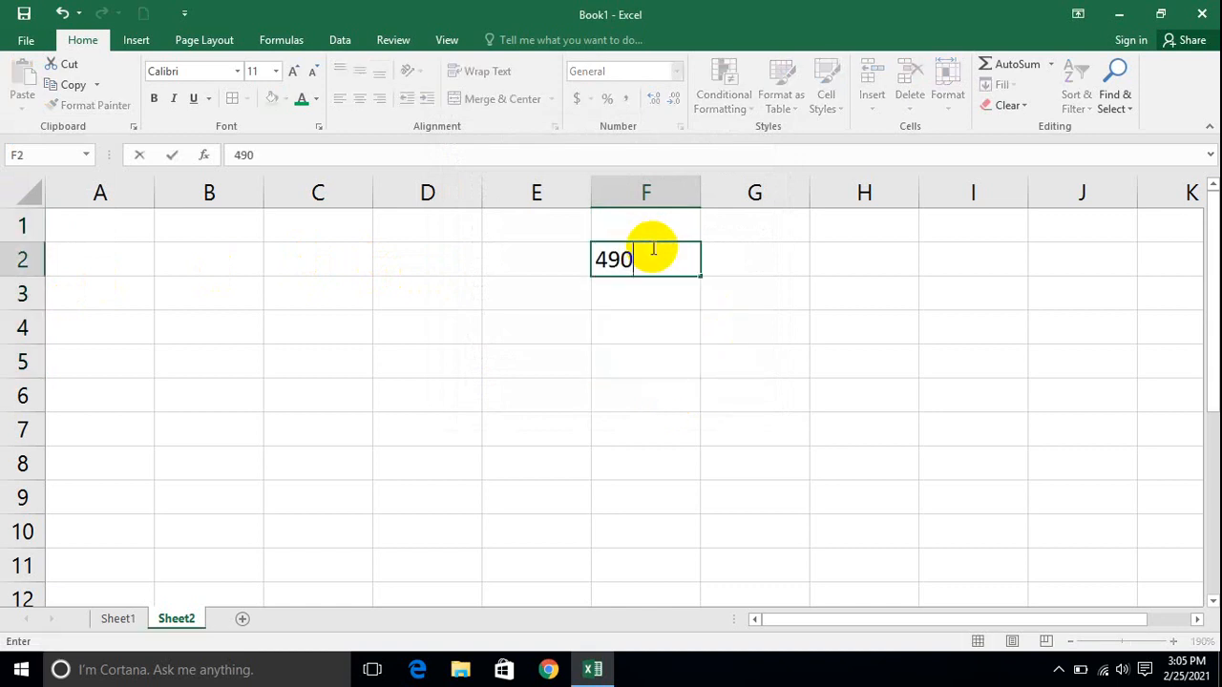
pyautogui.write('0')
pyautogui.press('Return')
pyautogui.write('39')
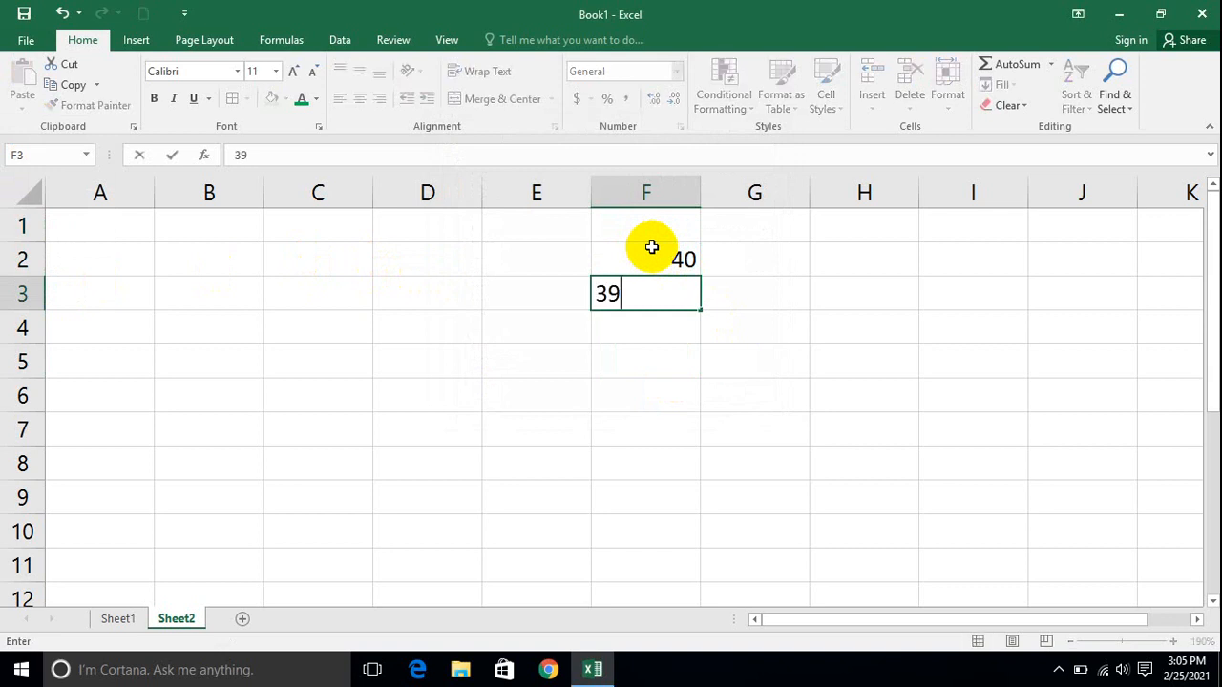
pyautogui.press('Return')
pyautogui.write('41')
pyautogui.press('Return')
pyautogui.press('Return')
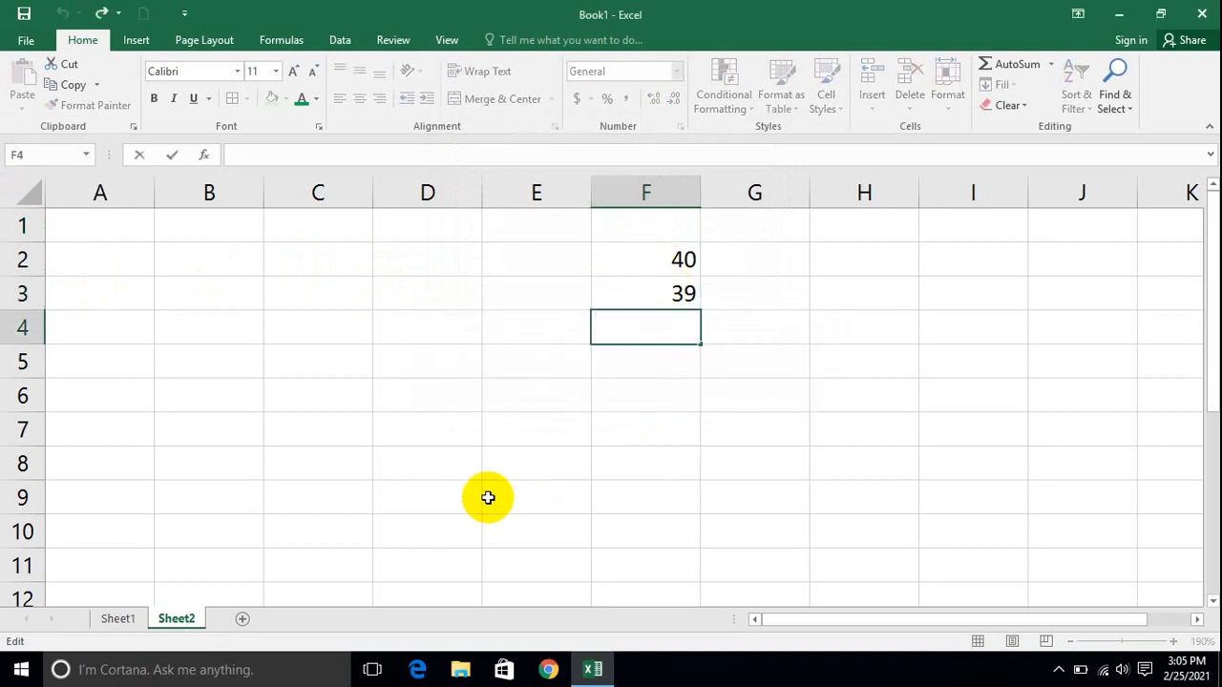
pyautogui.moveTo(485, 497); pyautogui.dragTo(425, 532)
# Step: Copy the whole table A1:G6 on Sheet1, including the Age column
pyautogui.click(119, 618)
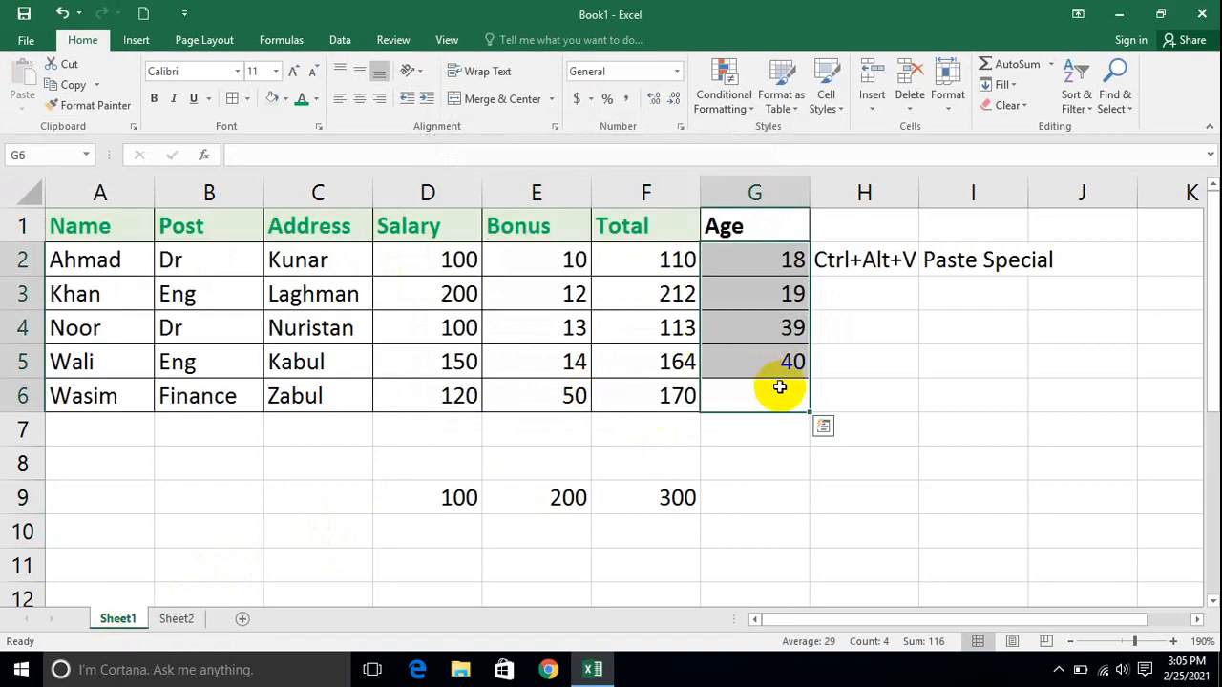
pyautogui.moveTo(778, 387); pyautogui.dragTo(101, 213)
pyautogui.hotkey('ctrl', 'c')
pyautogui.hotkey('ctrl', 'alt', 'v')
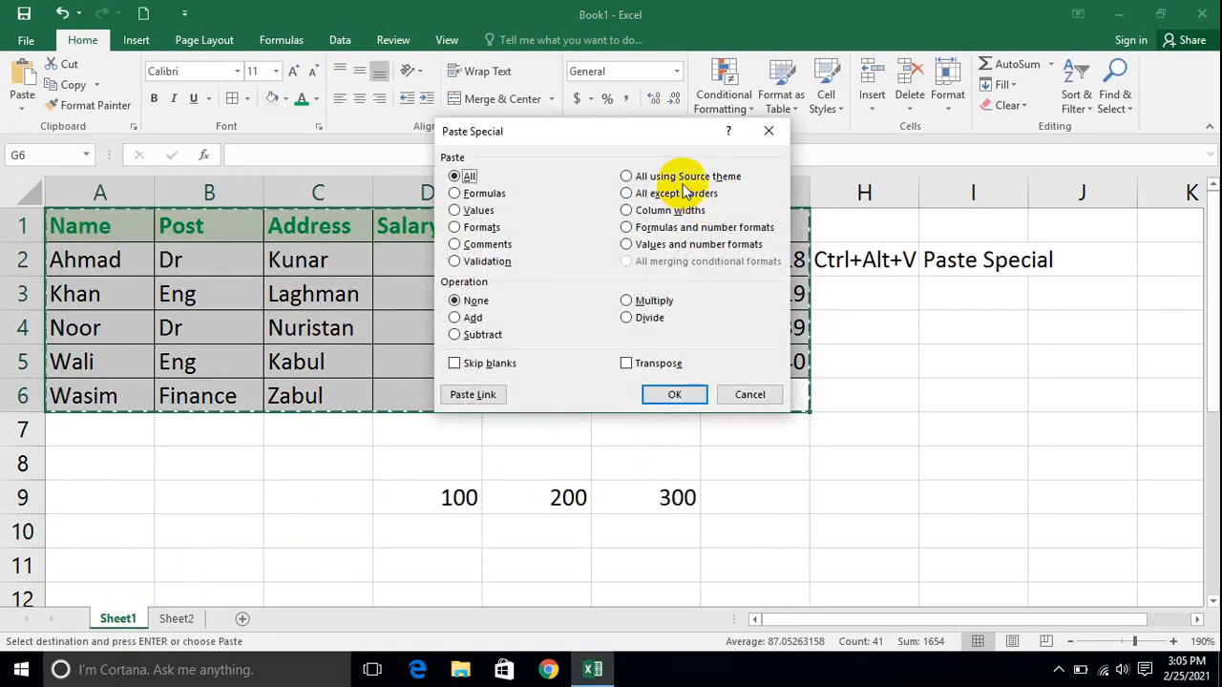
pyautogui.click(764, 393)
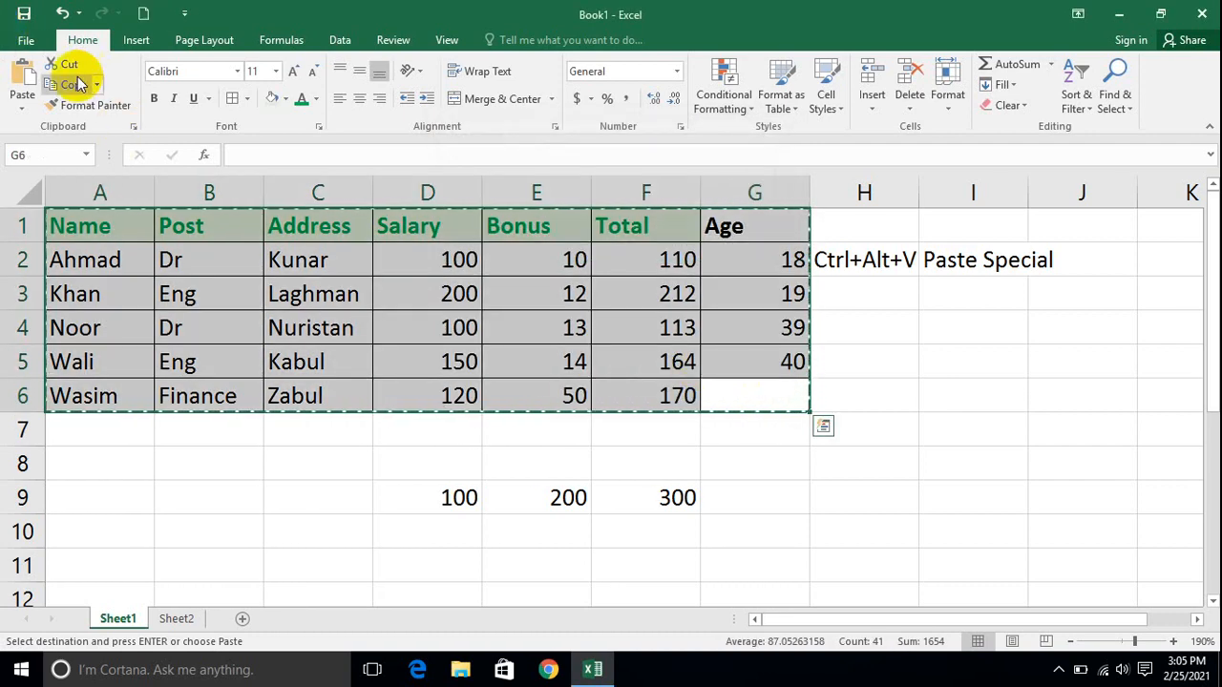
# Step: Paste the copied table with its formatting at A1 on Sheet2 using Paste Special, and compare it with Sheet1
pyautogui.click(176, 619)
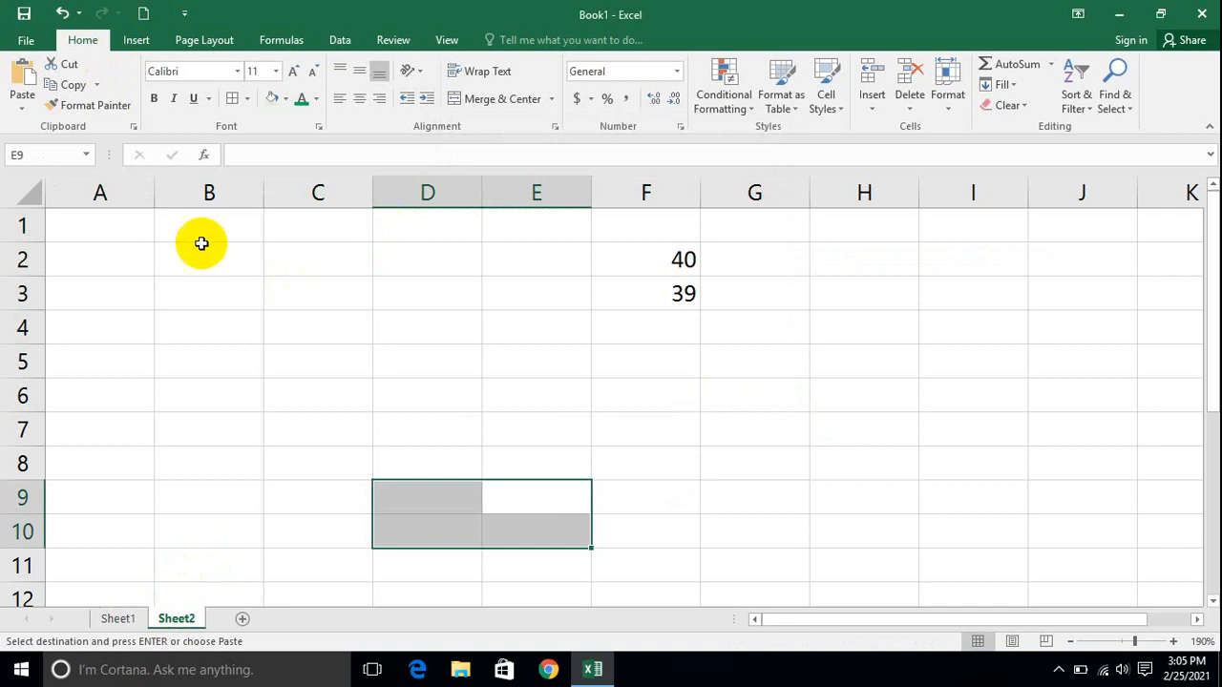
pyautogui.click(100, 222)
pyautogui.click(22, 101)
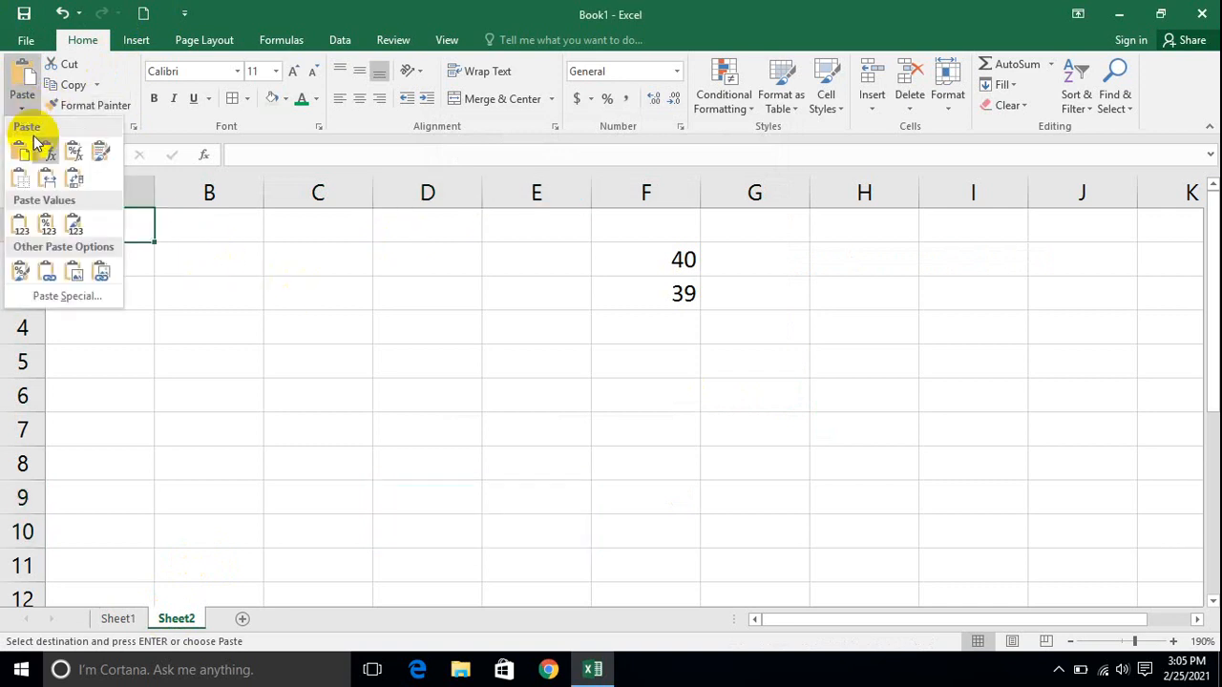
pyautogui.click(63, 297)
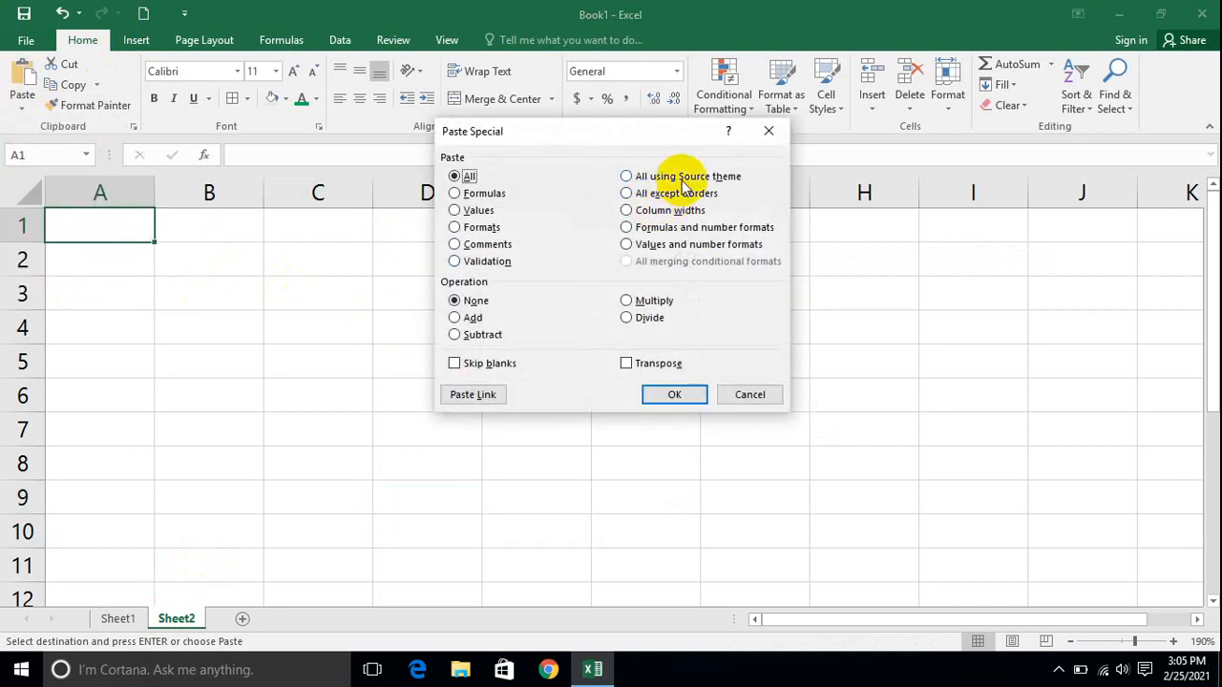
pyautogui.click(674, 394)
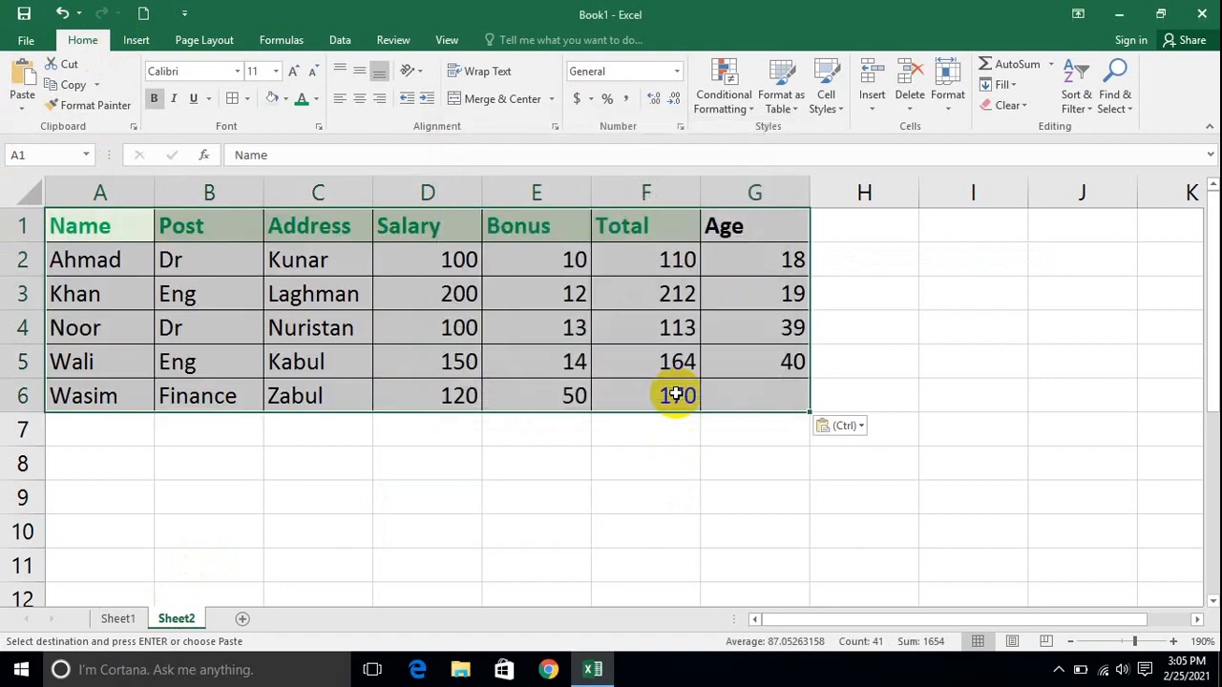
pyautogui.click(861, 501)
pyautogui.click(119, 618)
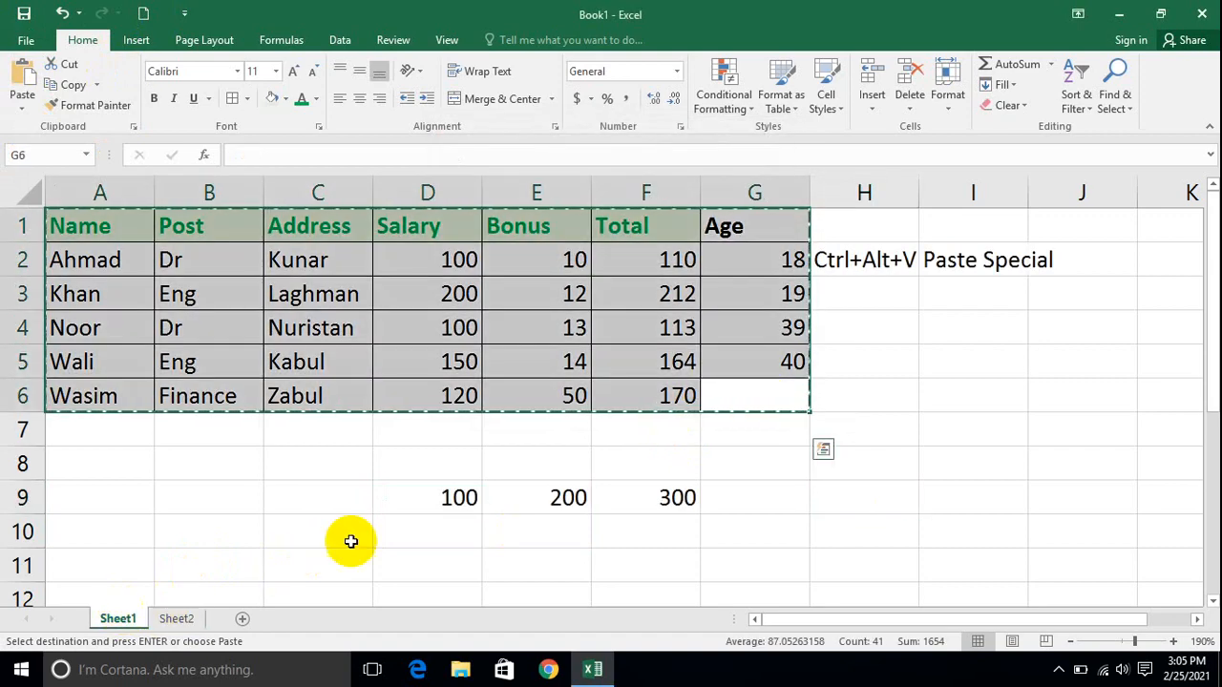
pyautogui.click(175, 618)
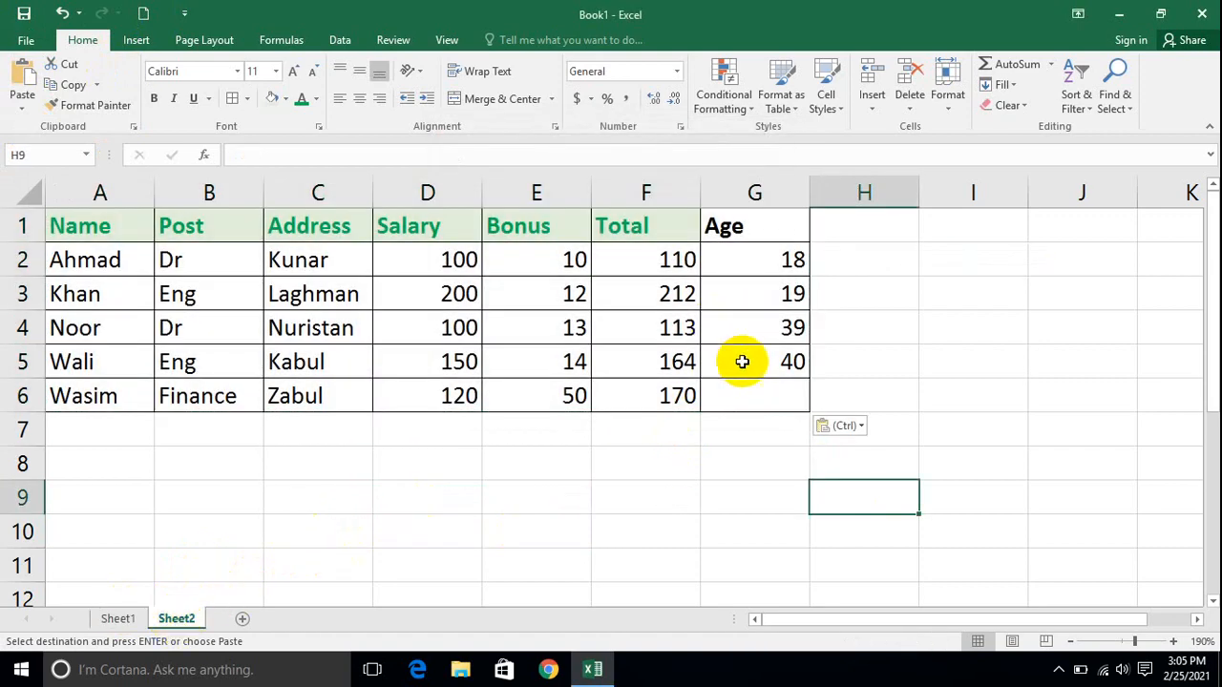
# Step: Undo the table paste on Sheet2 and clear the test ages in F2:F5
pyautogui.hotkey('ctrl', 'z')
pyautogui.moveTo(678, 257); pyautogui.dragTo(670, 362)
pyautogui.press('Delete')
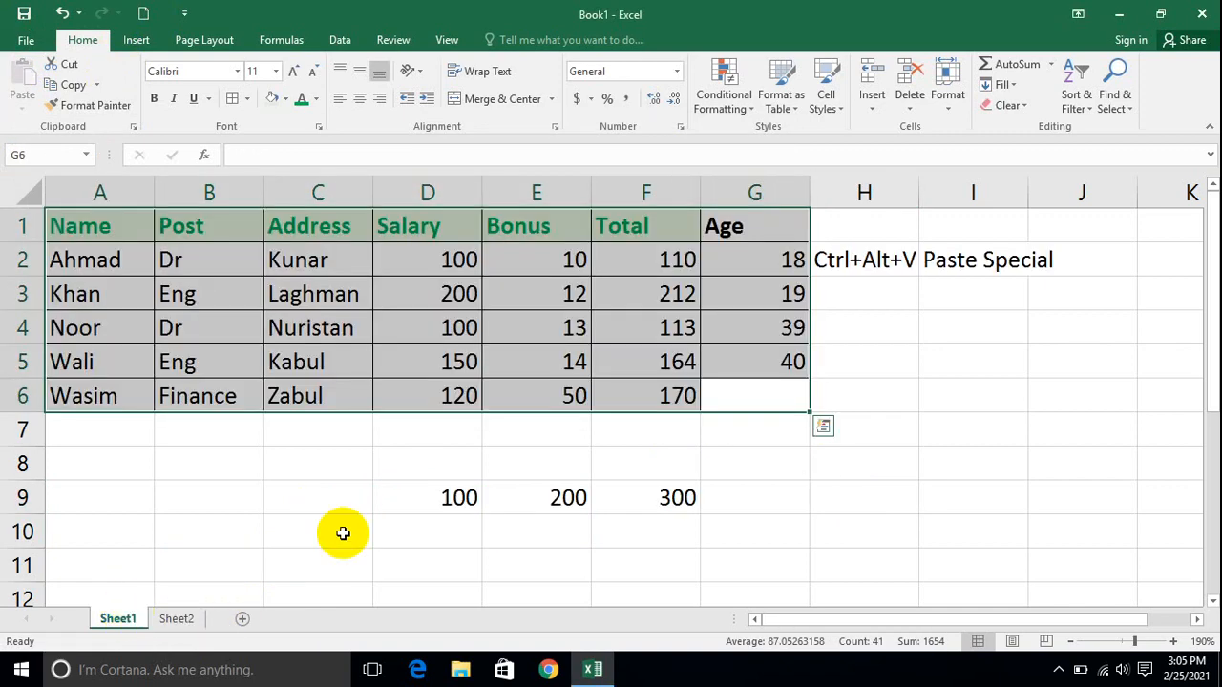
# Step: Copy A1:G6 on Sheet1, paste it at A1 on Sheet2 with the Paste Special option All except borders, and compare both sheets
pyautogui.click(133, 619)
pyautogui.moveTo(769, 417); pyautogui.dragTo(91, 226)
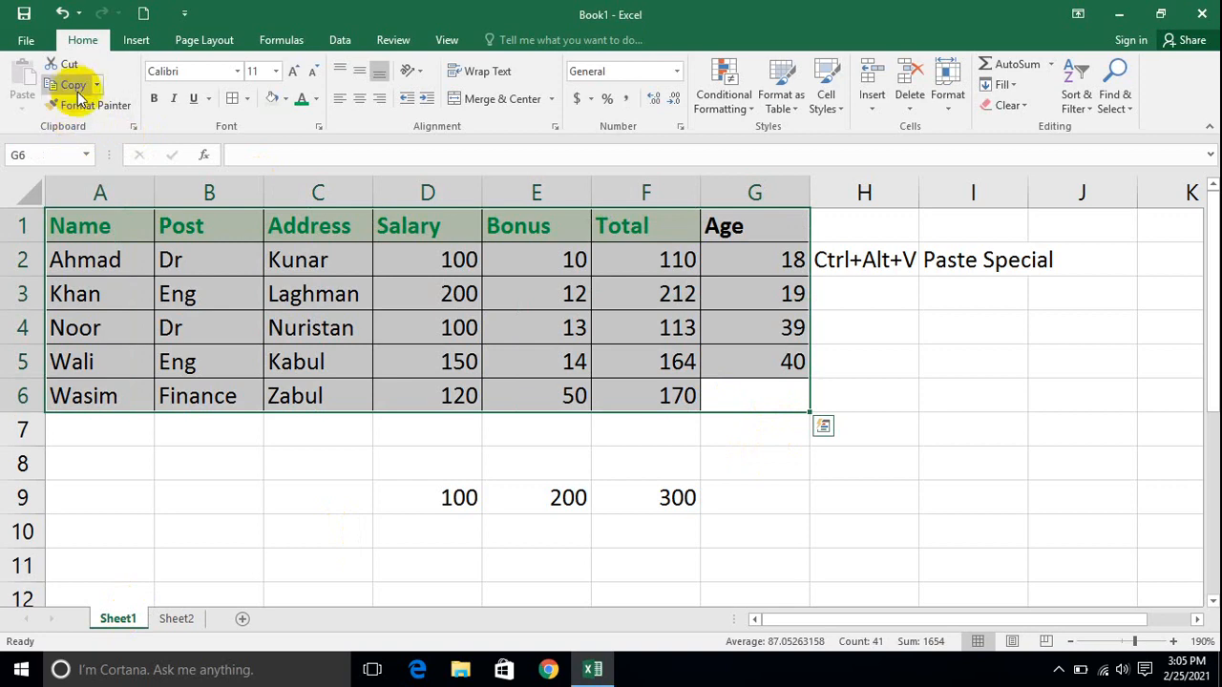
pyautogui.click(69, 84)
pyautogui.click(177, 618)
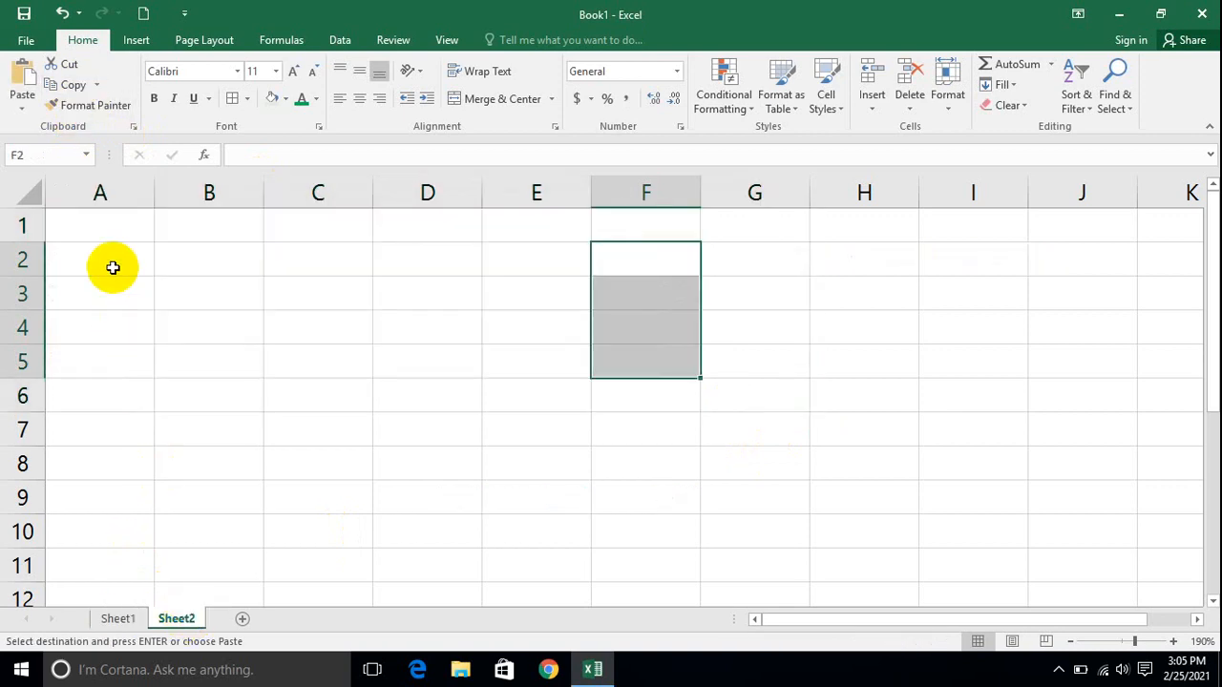
pyautogui.click(107, 221)
pyautogui.click(22, 103)
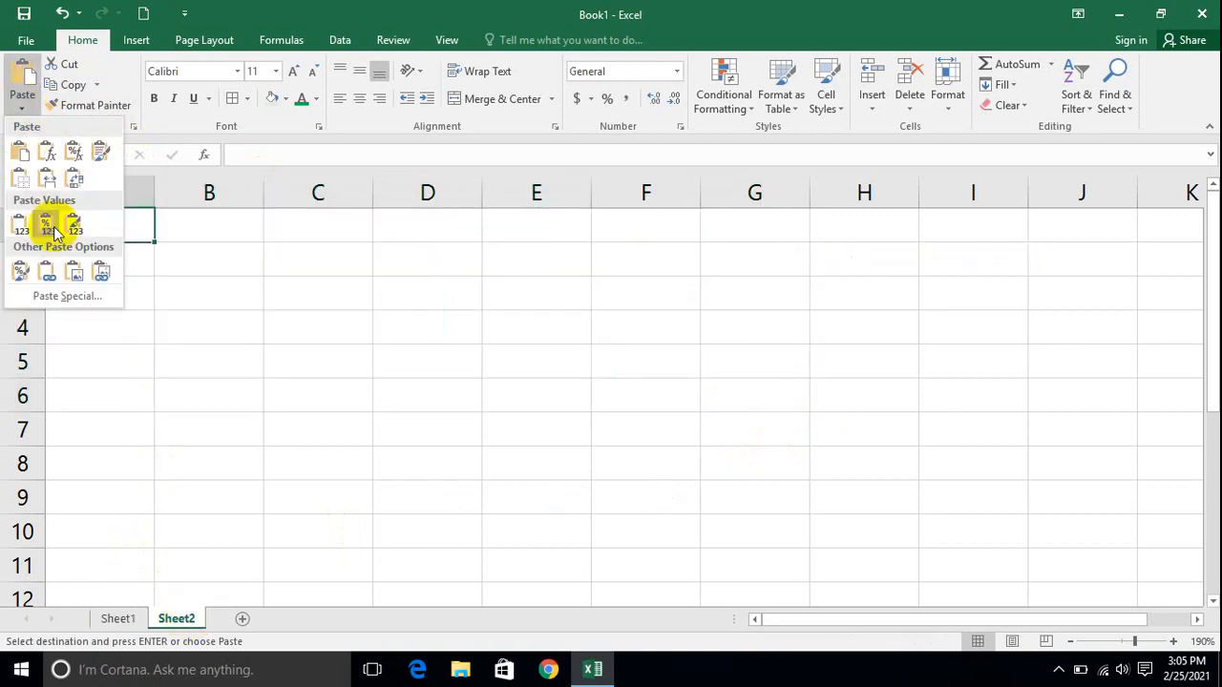
pyautogui.click(55, 298)
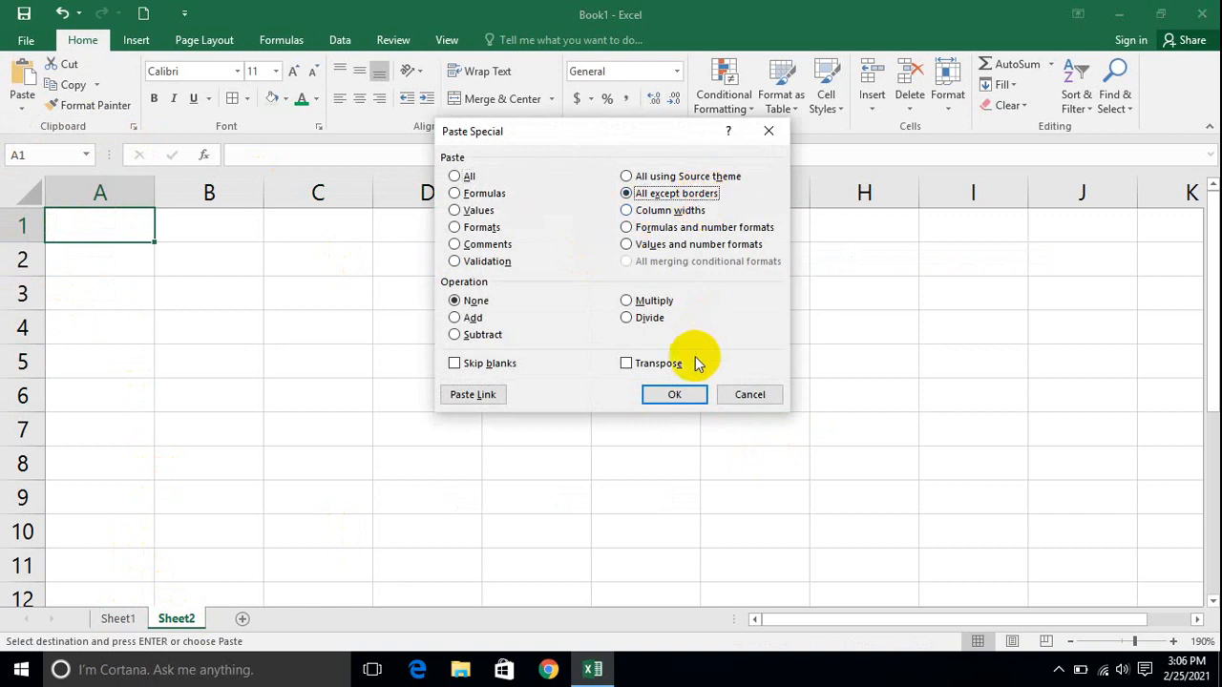
pyautogui.click(673, 395)
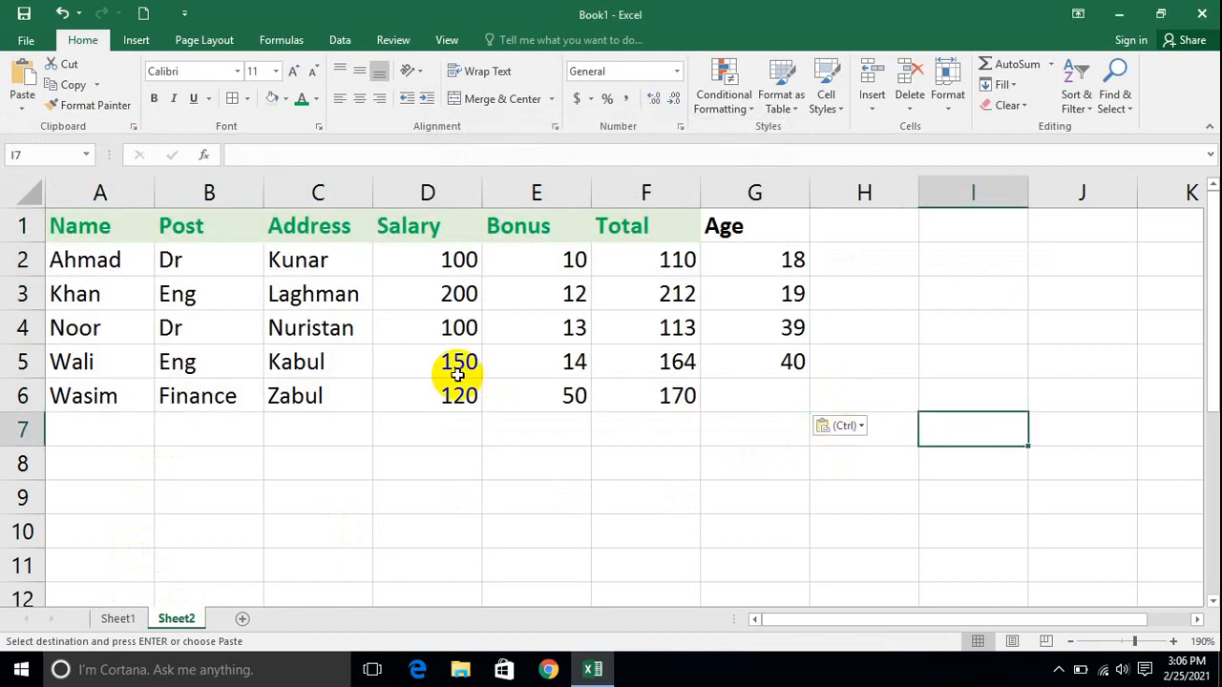
pyautogui.click(118, 619)
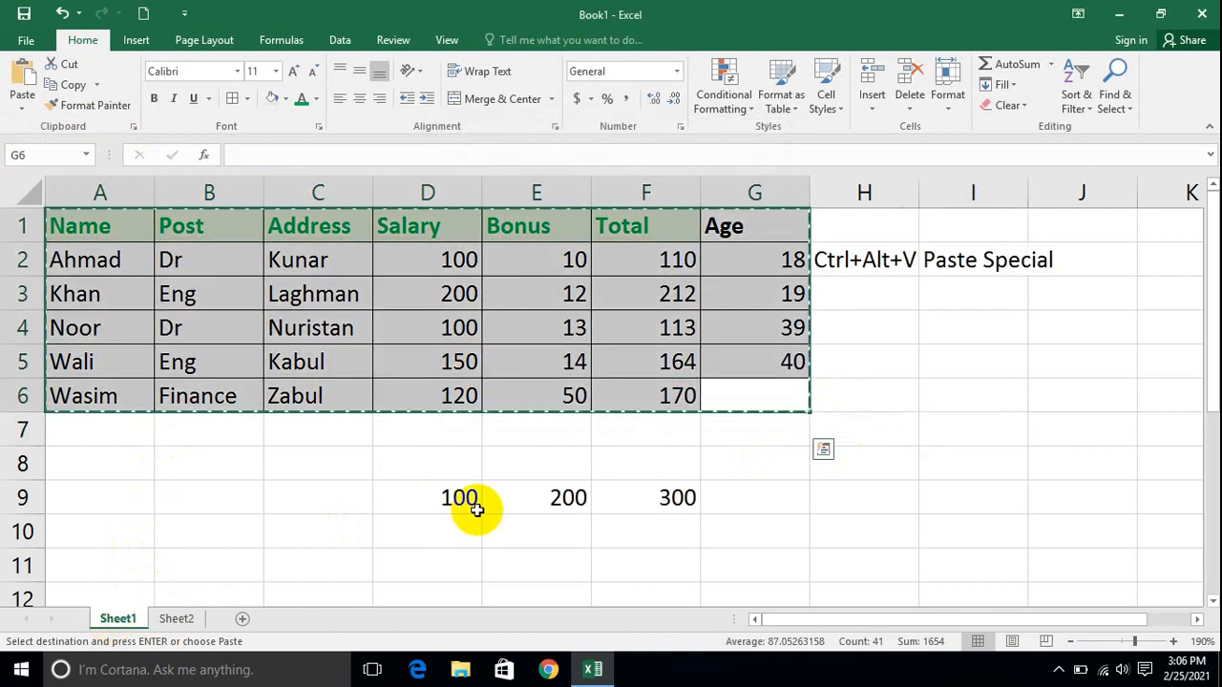
pyautogui.click(180, 617)
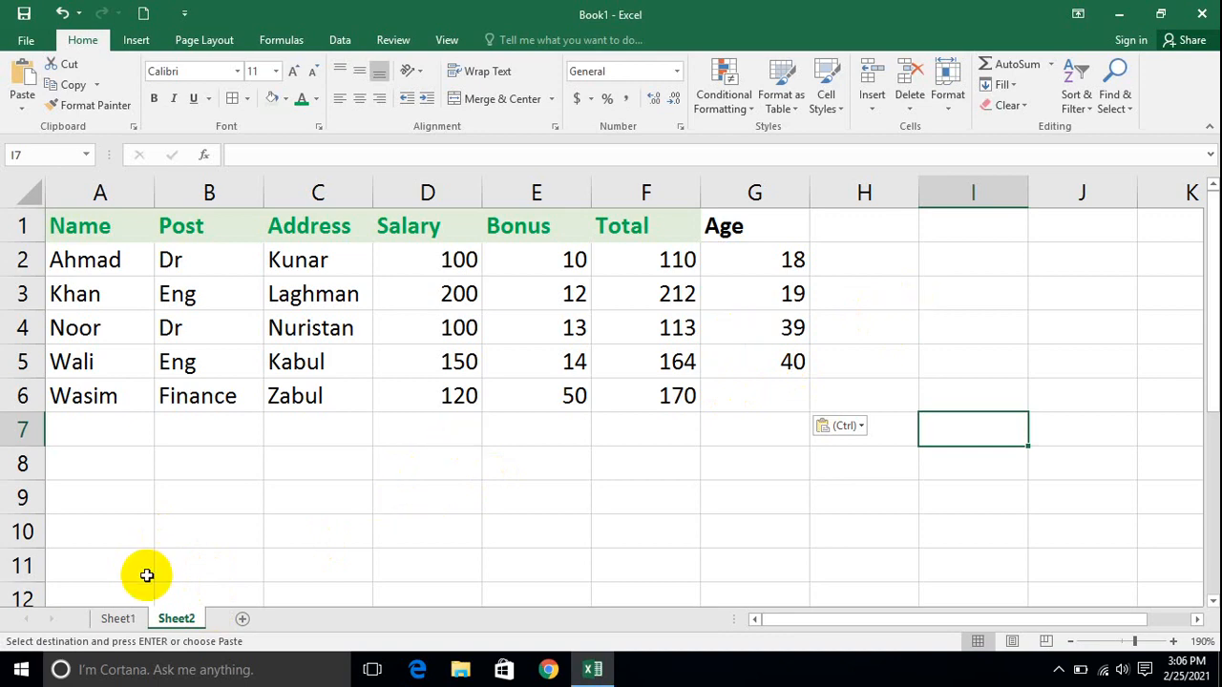
# Step: Paste the Sheet1 table A1:G6 a second time at A8 on Sheet2 with the Paste Special option All except borders
pyautogui.click(120, 615)
pyautogui.moveTo(750, 395); pyautogui.dragTo(8, 203)
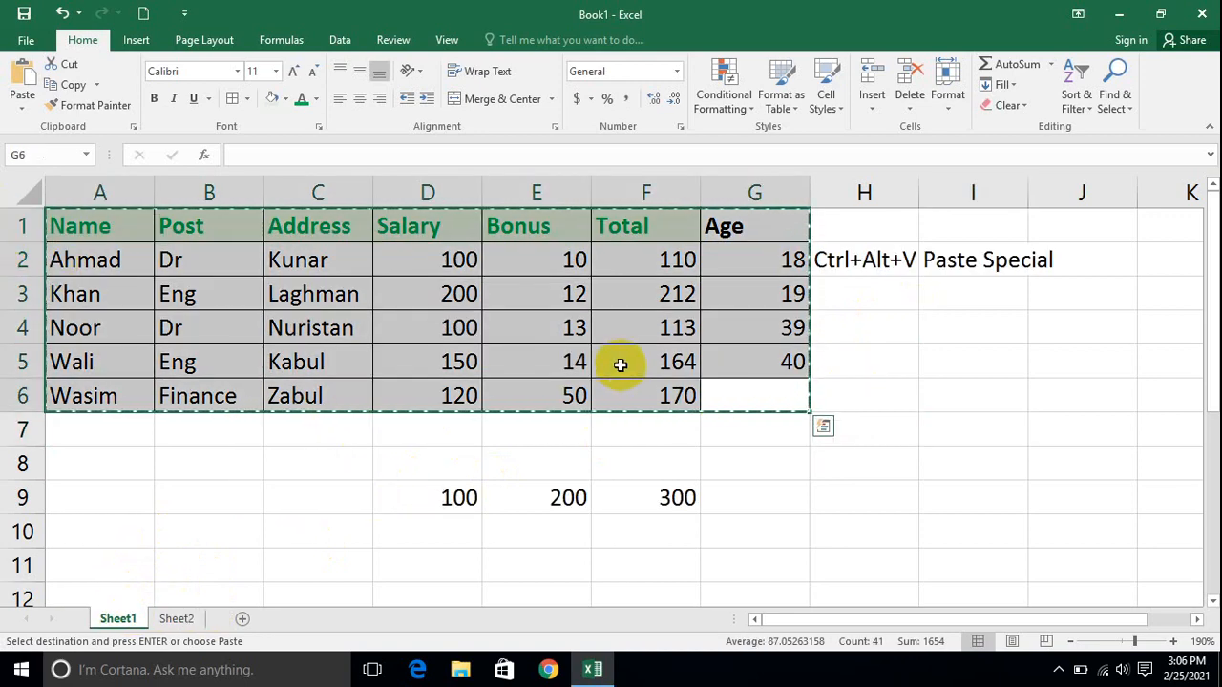
pyautogui.moveTo(769, 395); pyautogui.dragTo(9, 155)
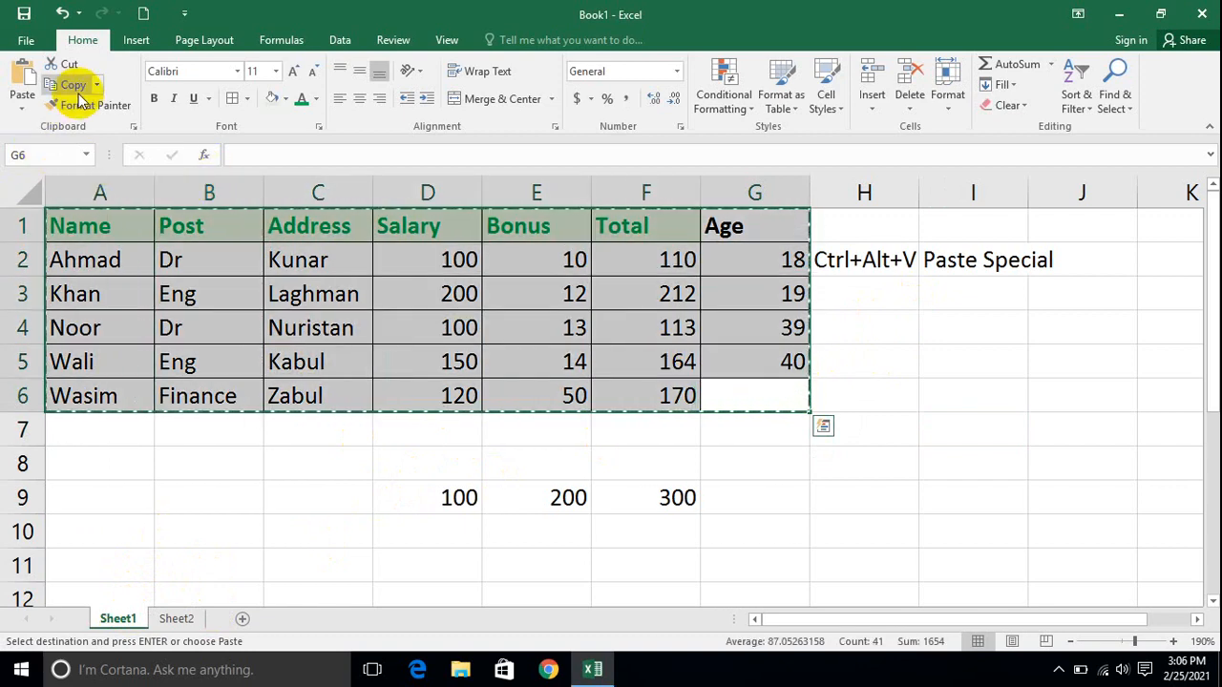
pyautogui.click(188, 620)
pyautogui.click(114, 494)
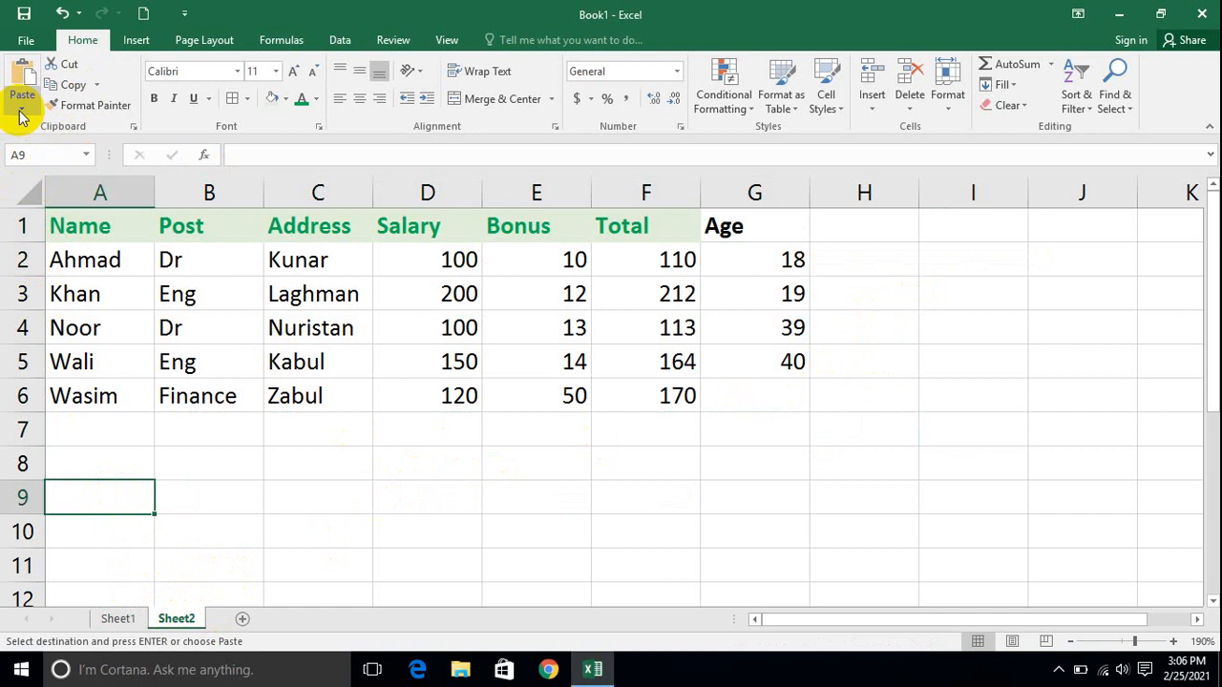
pyautogui.hotkey('alt', 'e')
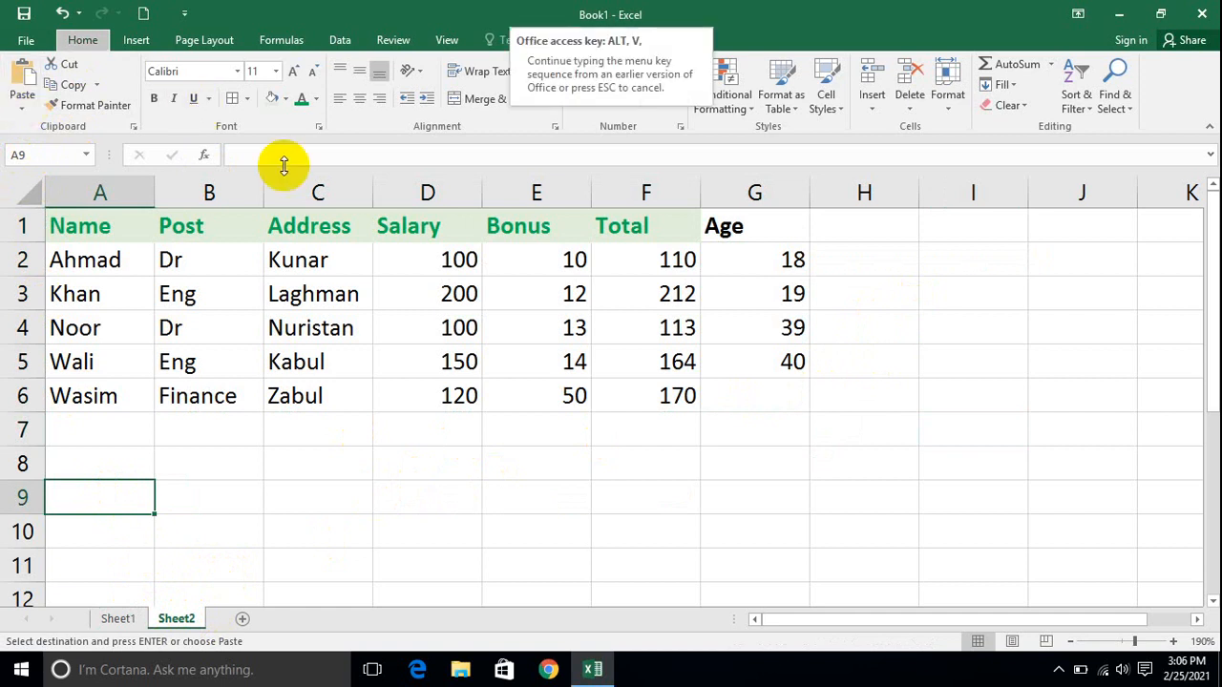
pyautogui.click(308, 501)
pyautogui.click(127, 470)
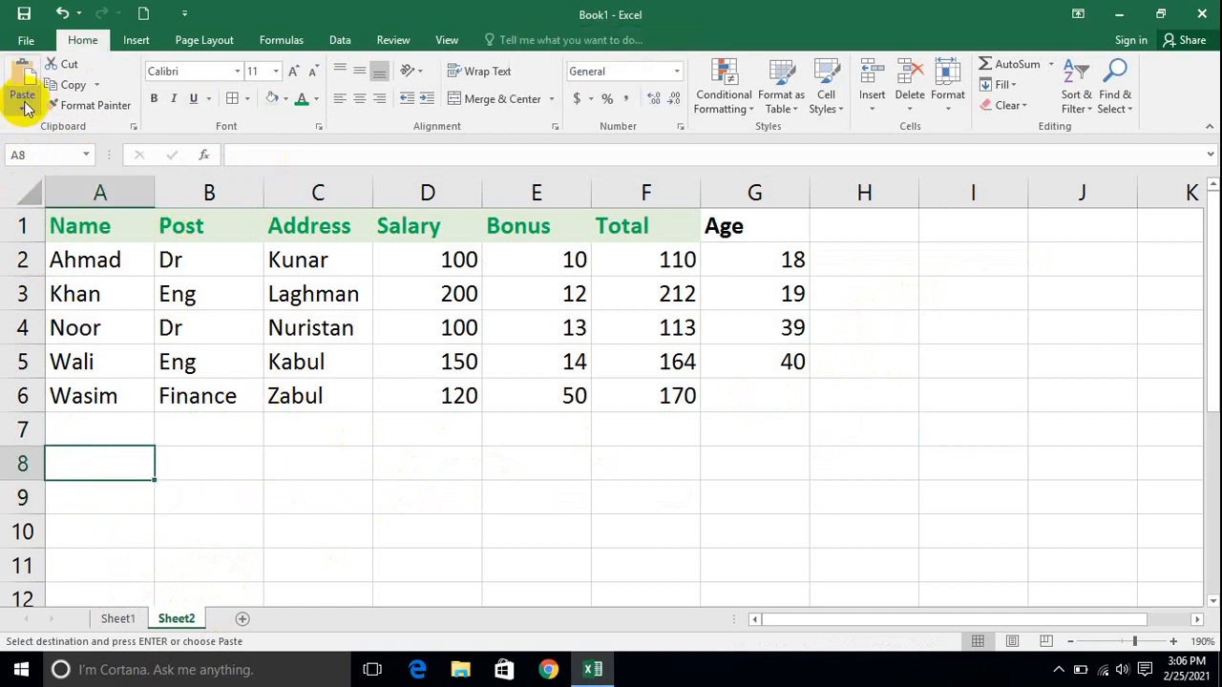
pyautogui.click(25, 108)
pyautogui.click(43, 291)
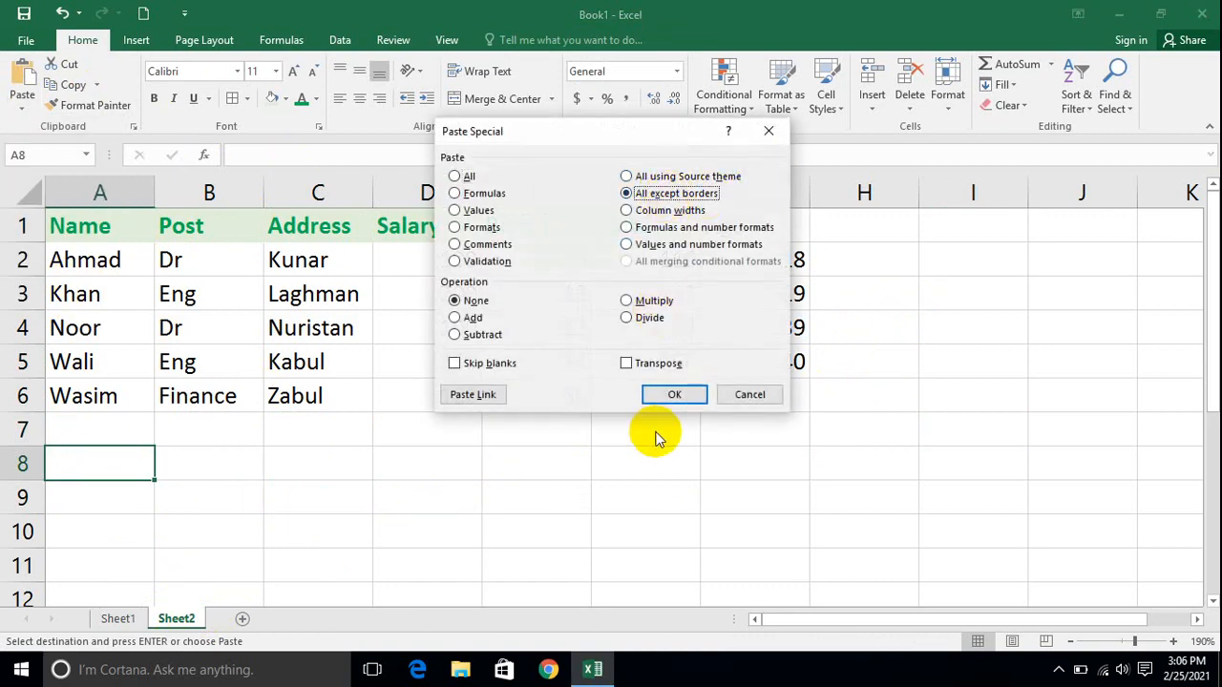
pyautogui.click(676, 394)
pyautogui.click(825, 457)
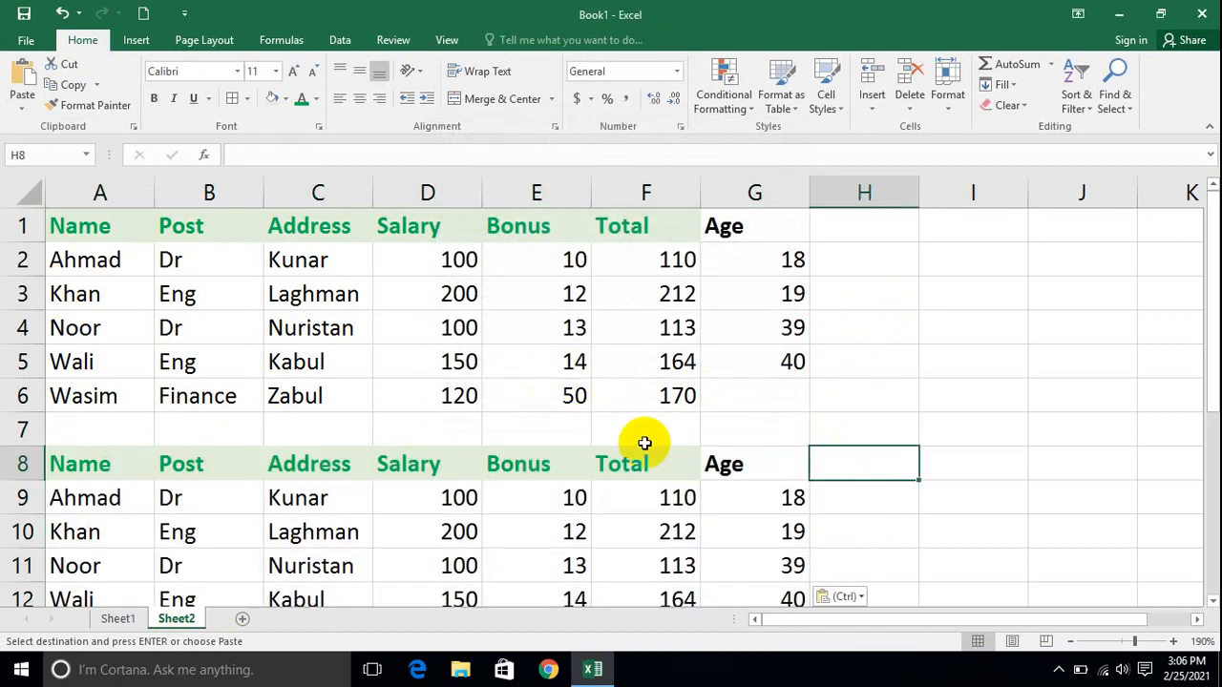
# Step: Undo both borderless table pastes on Sheet2
pyautogui.hotkey('ctrl', 'z')
pyautogui.hotkey('ctrl', 'z')
pyautogui.hotkey('ctrl', 'z')
pyautogui.click(336, 339)
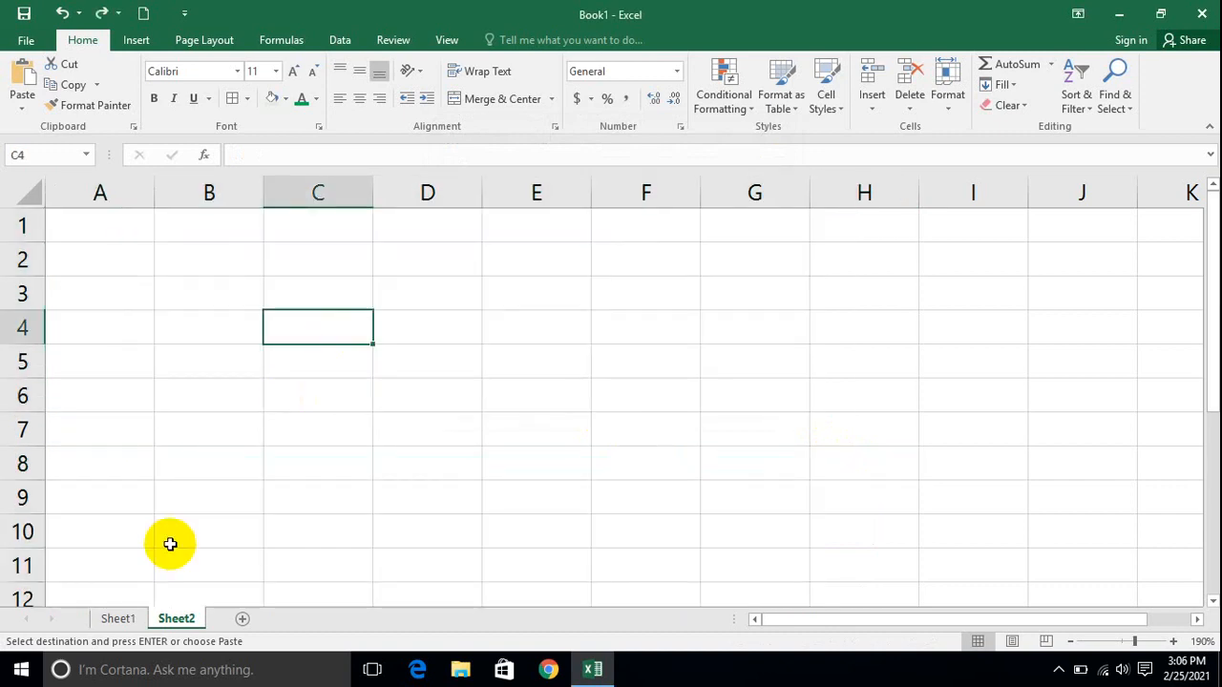
pyautogui.click(118, 616)
pyautogui.moveTo(766, 405); pyautogui.dragTo(90, 185)
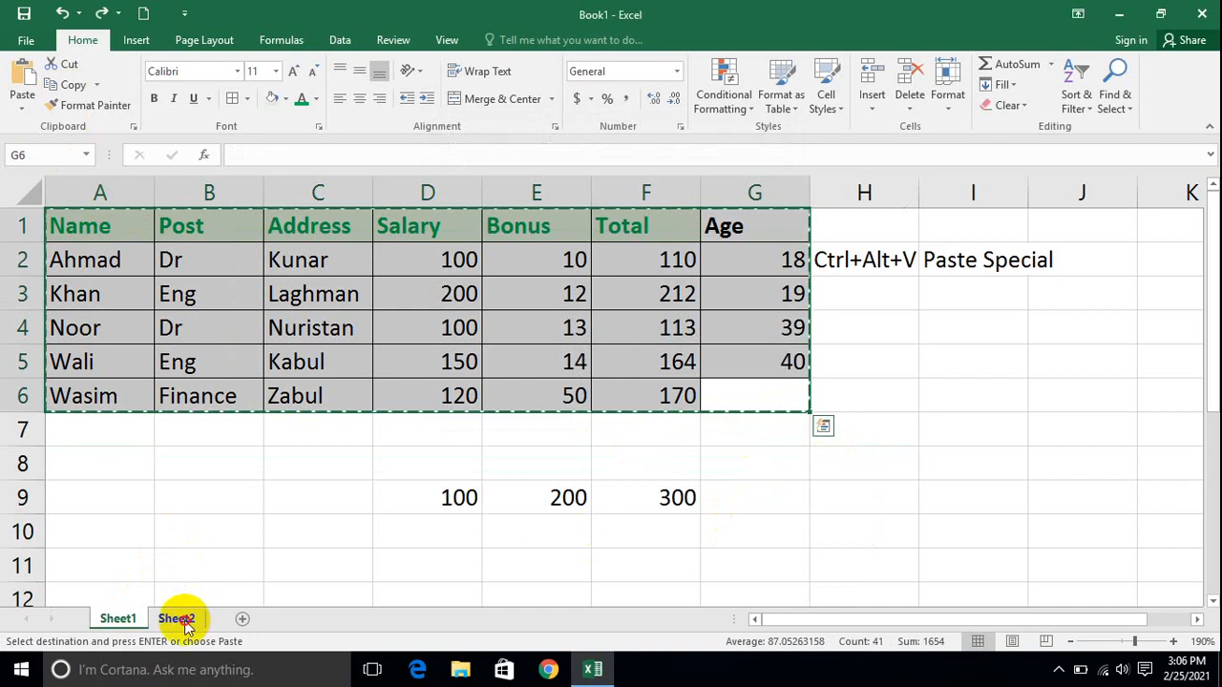
pyautogui.click(176, 618)
pyautogui.click(112, 224)
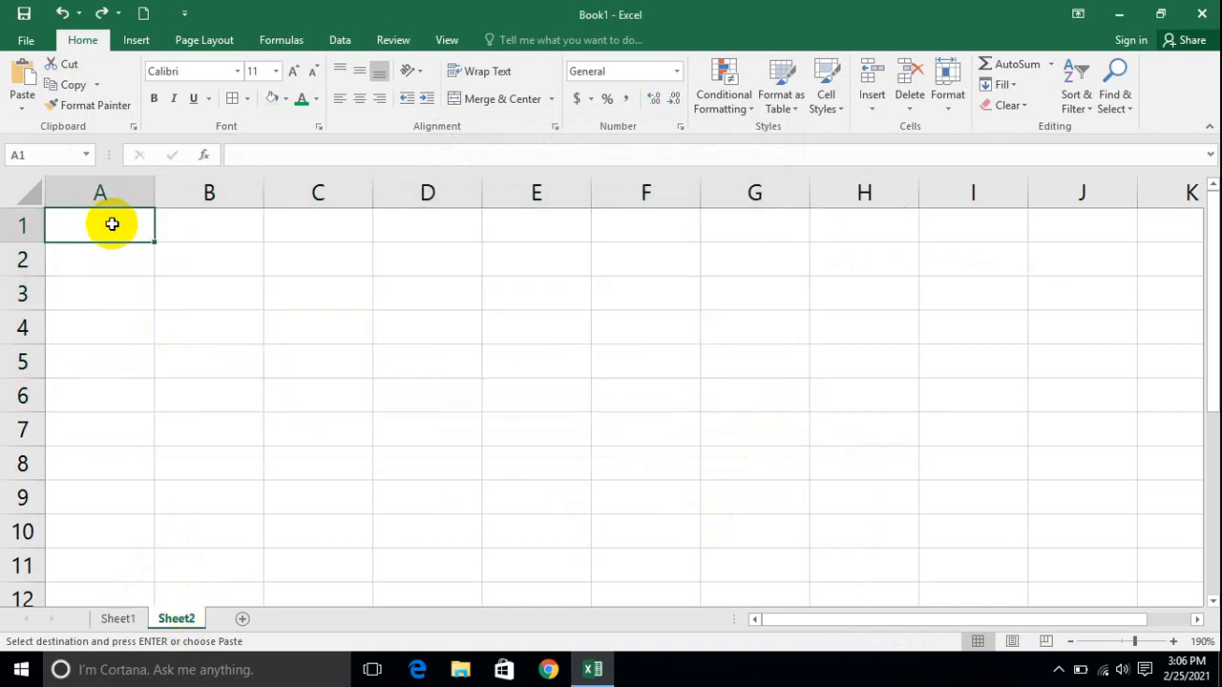
pyautogui.hotkey('ctrl', 'alt', 'v')
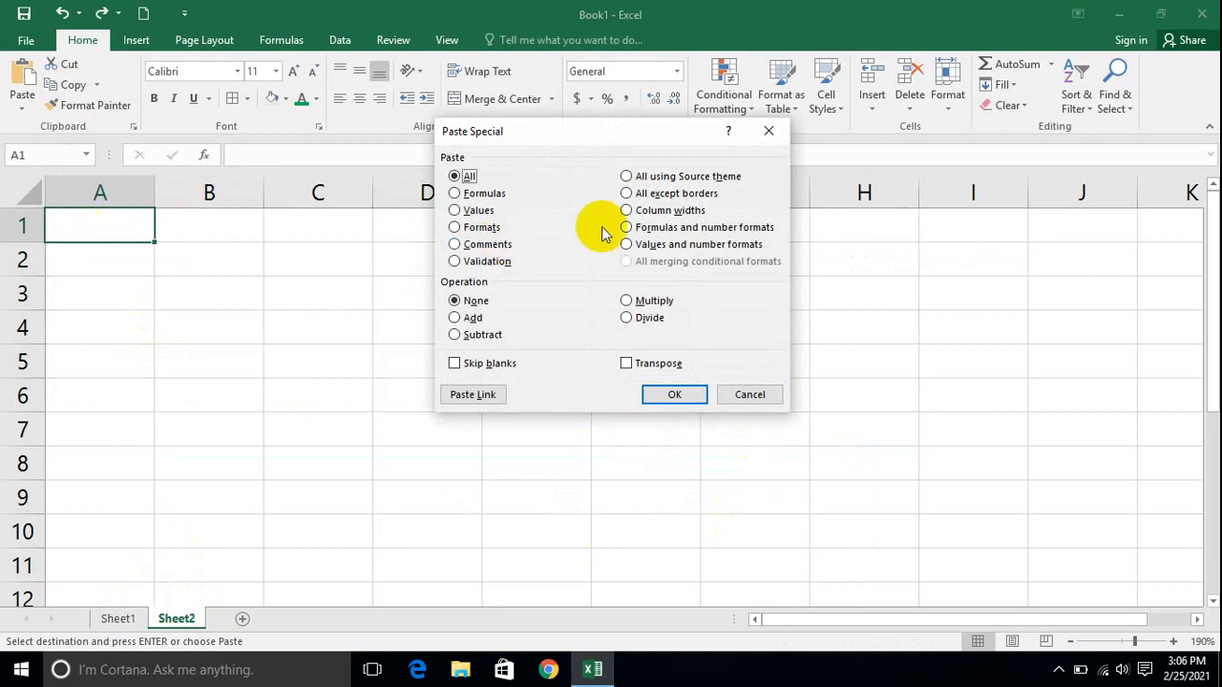
pyautogui.click(751, 395)
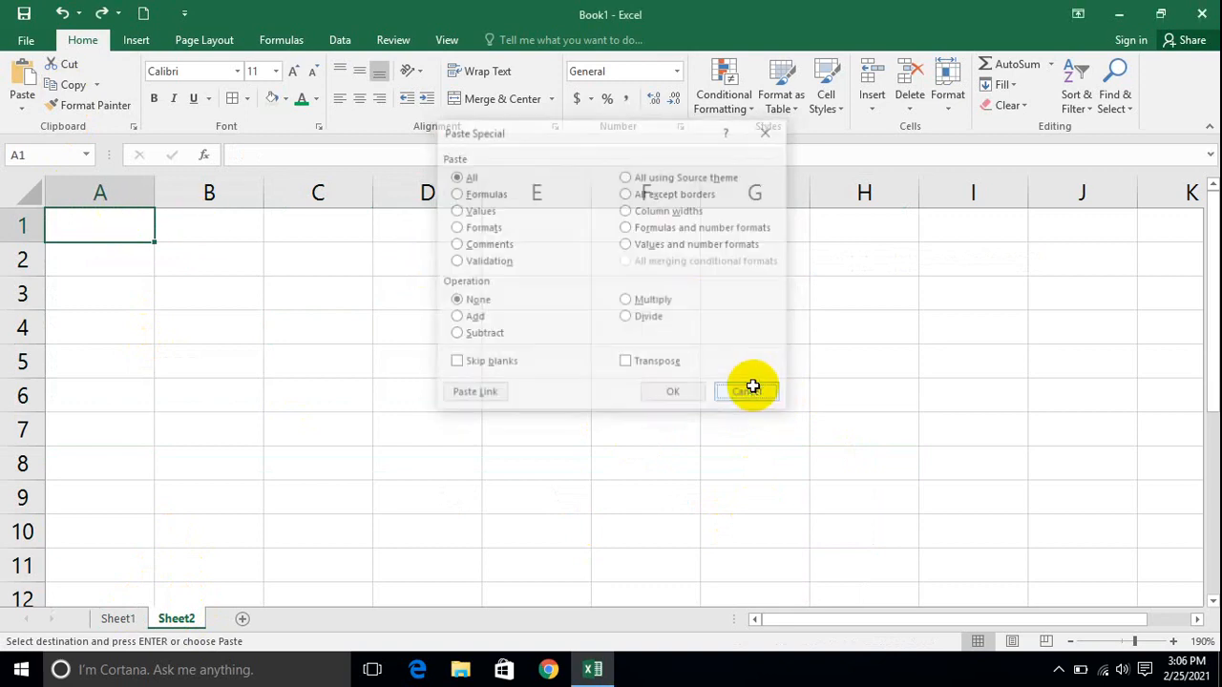
# Step: On Sheet1, widen the Name column A to about 13 and also widen the Post column B
pyautogui.click(118, 619)
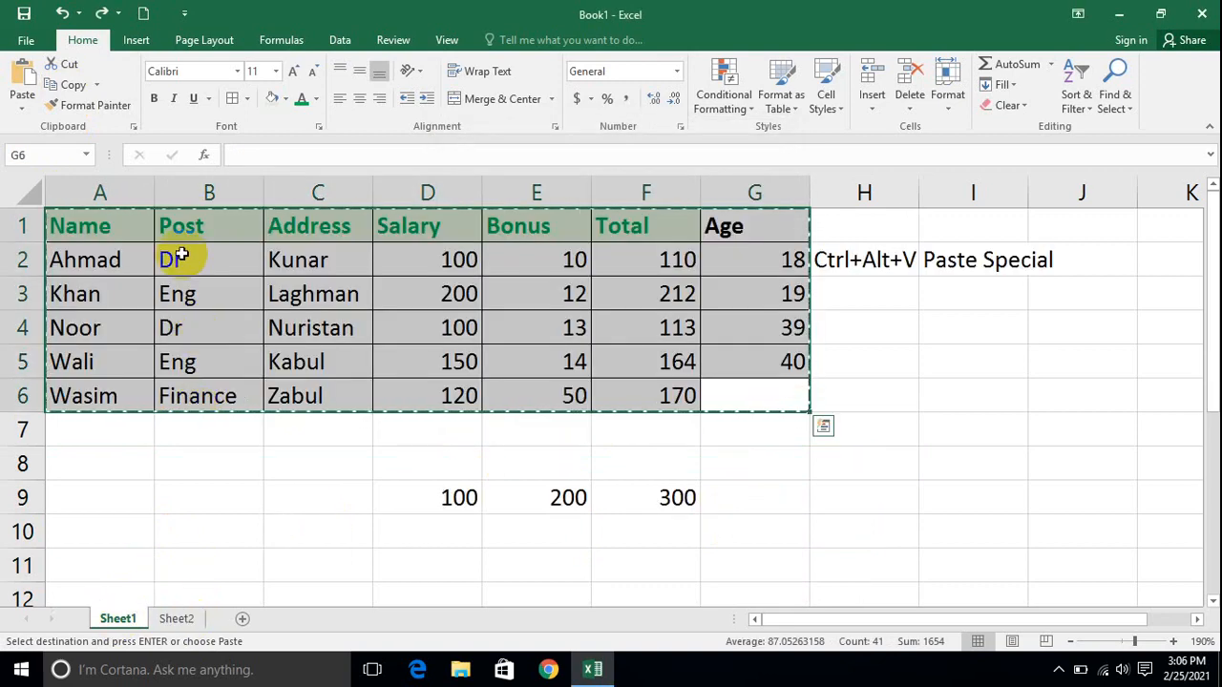
pyautogui.moveTo(210, 182); pyautogui.dragTo(210, 183)
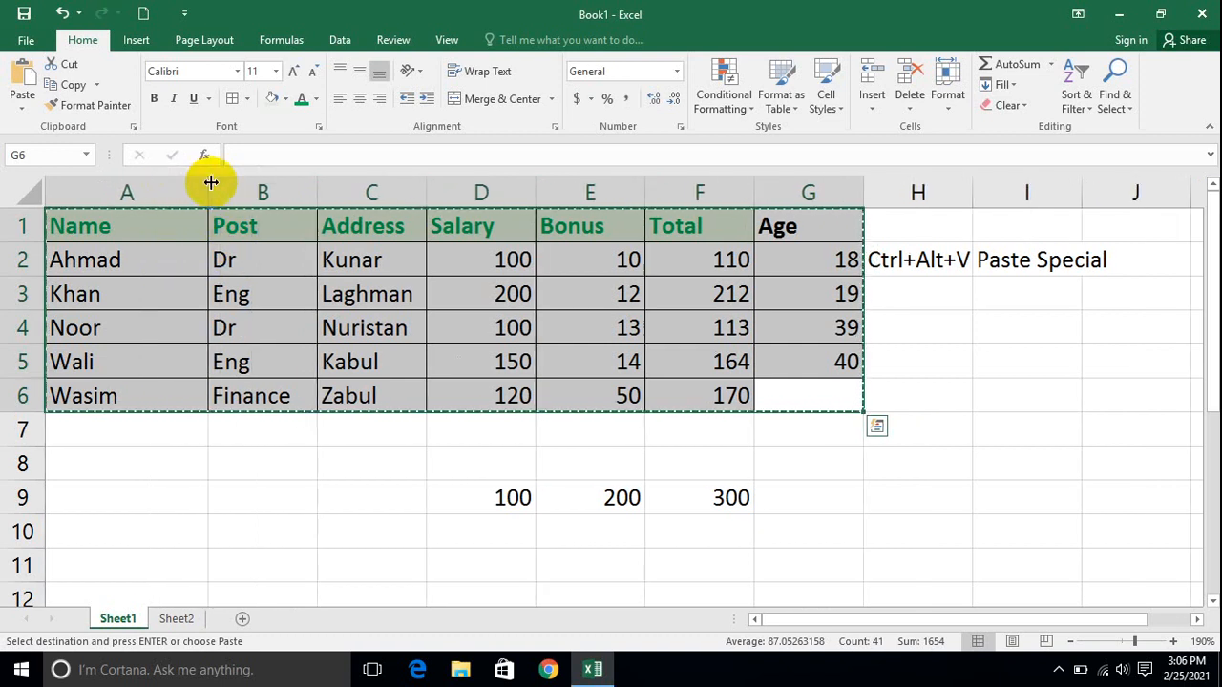
pyautogui.moveTo(317, 191); pyautogui.dragTo(371, 192)
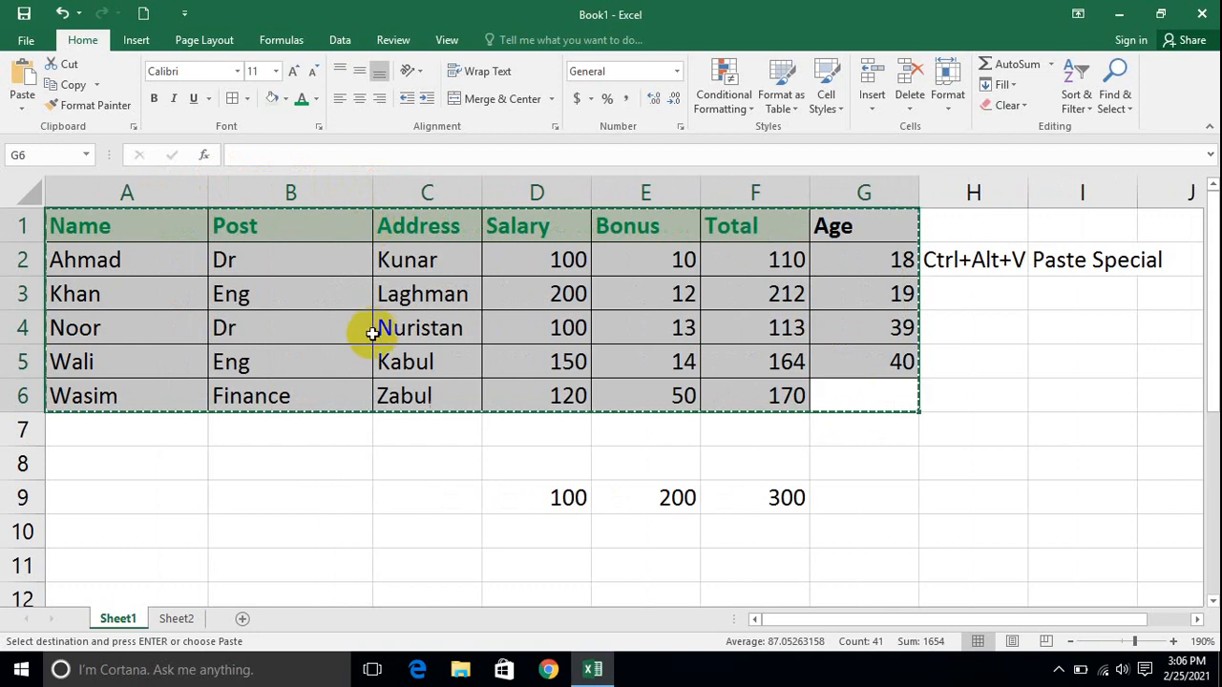
pyautogui.click(633, 465)
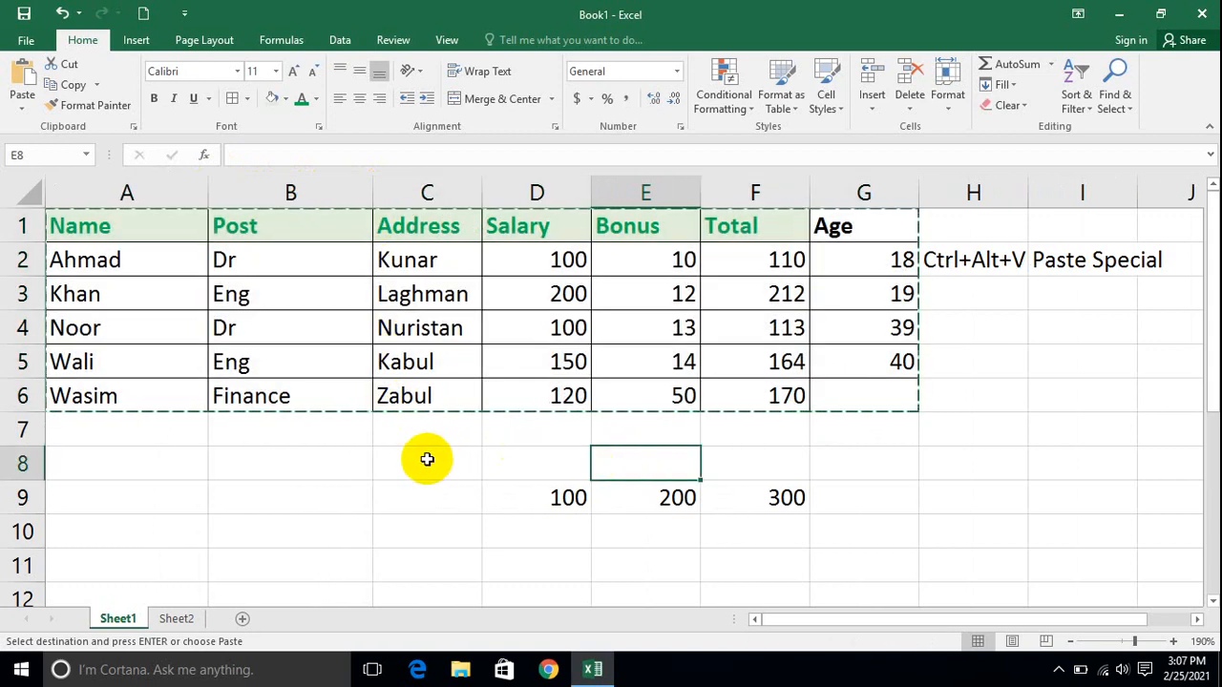
pyautogui.click(124, 193)
pyautogui.click(238, 193)
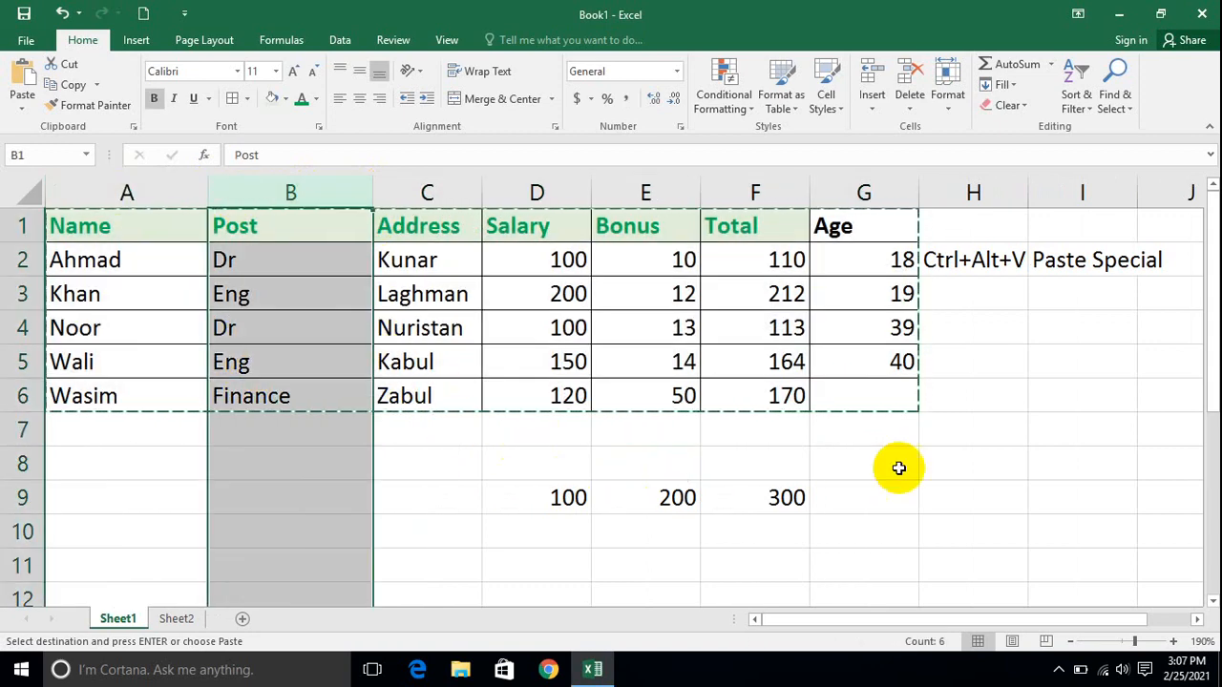
pyautogui.click(935, 483)
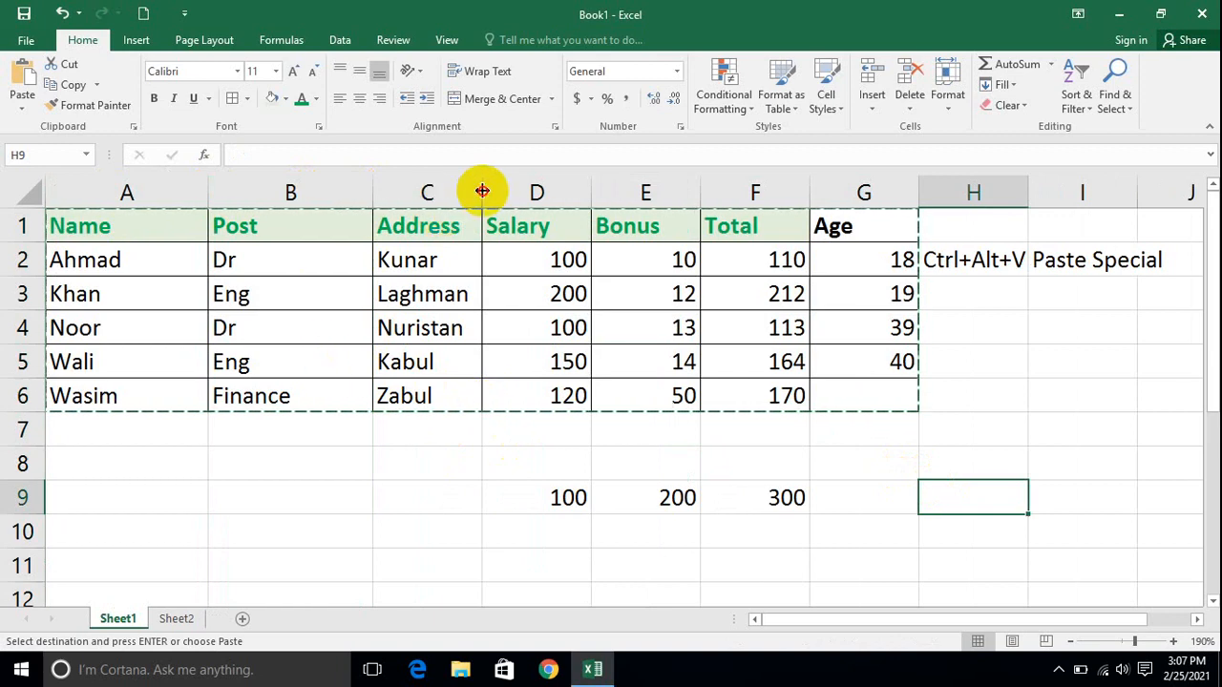
# Step: Widen the Address column C on Sheet1 and highlight columns A to C
pyautogui.moveTo(482, 191); pyautogui.dragTo(548, 196)
pyautogui.click(572, 430)
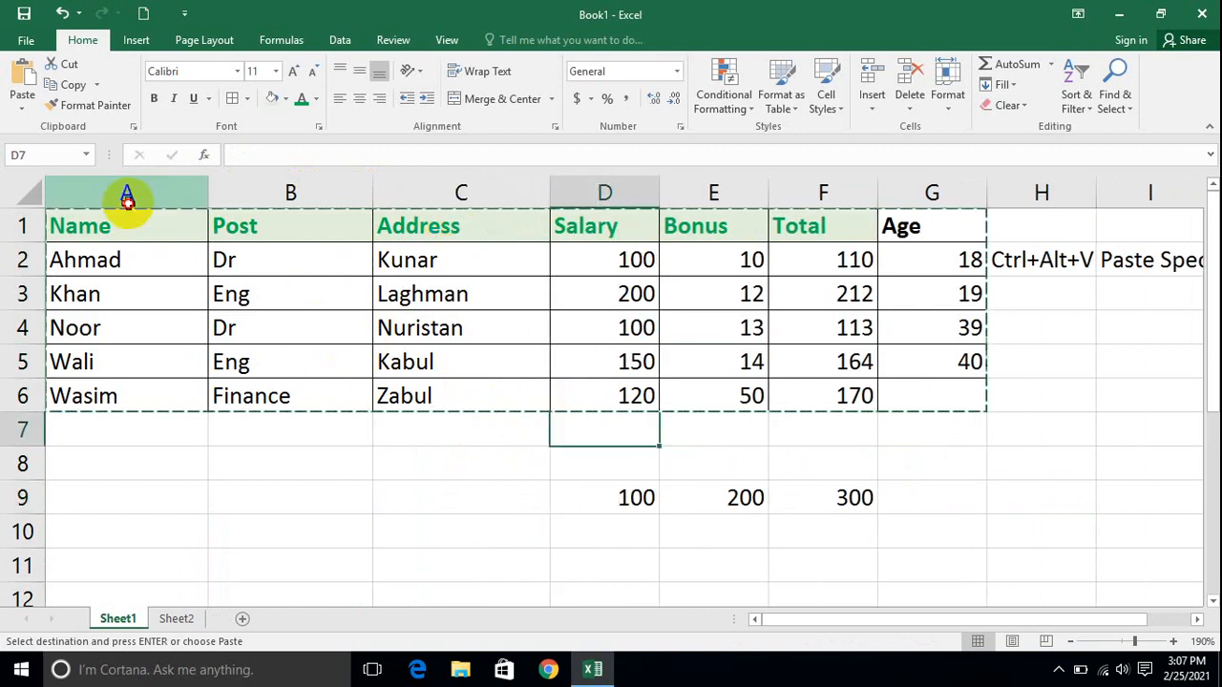
pyautogui.moveTo(127, 198); pyautogui.dragTo(477, 347)
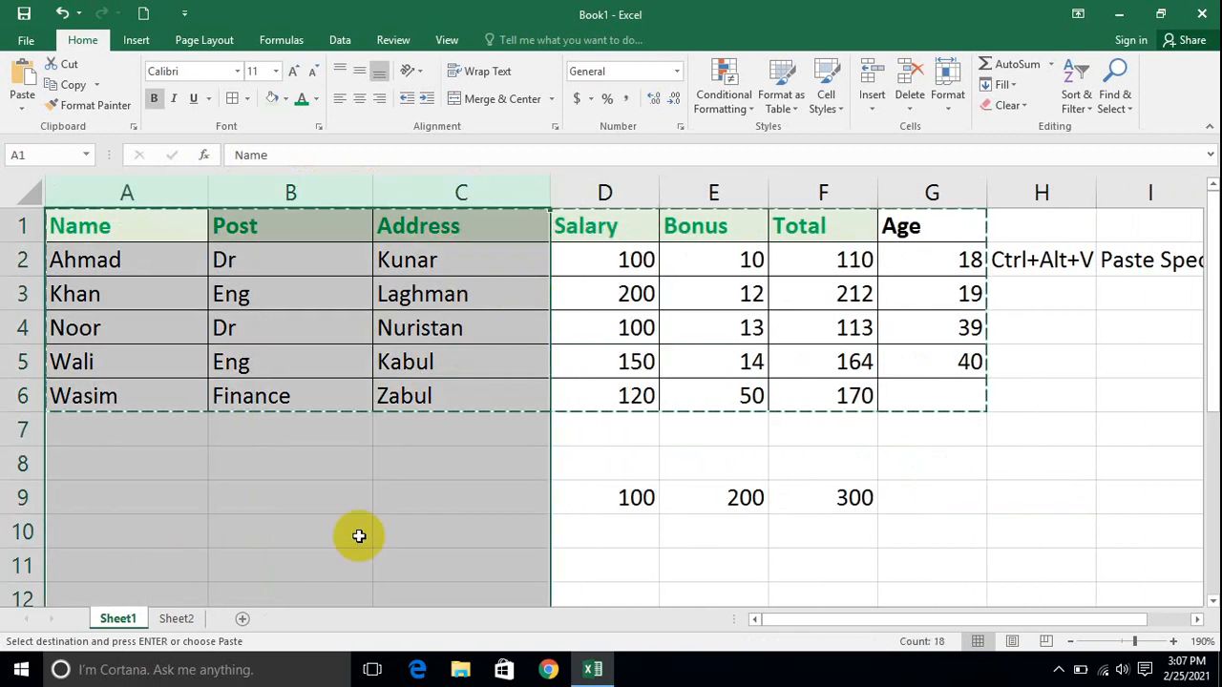
pyautogui.click(377, 497)
# Step: Open the Column Width setting for column A on Sheet1
pyautogui.rightClick(153, 189)
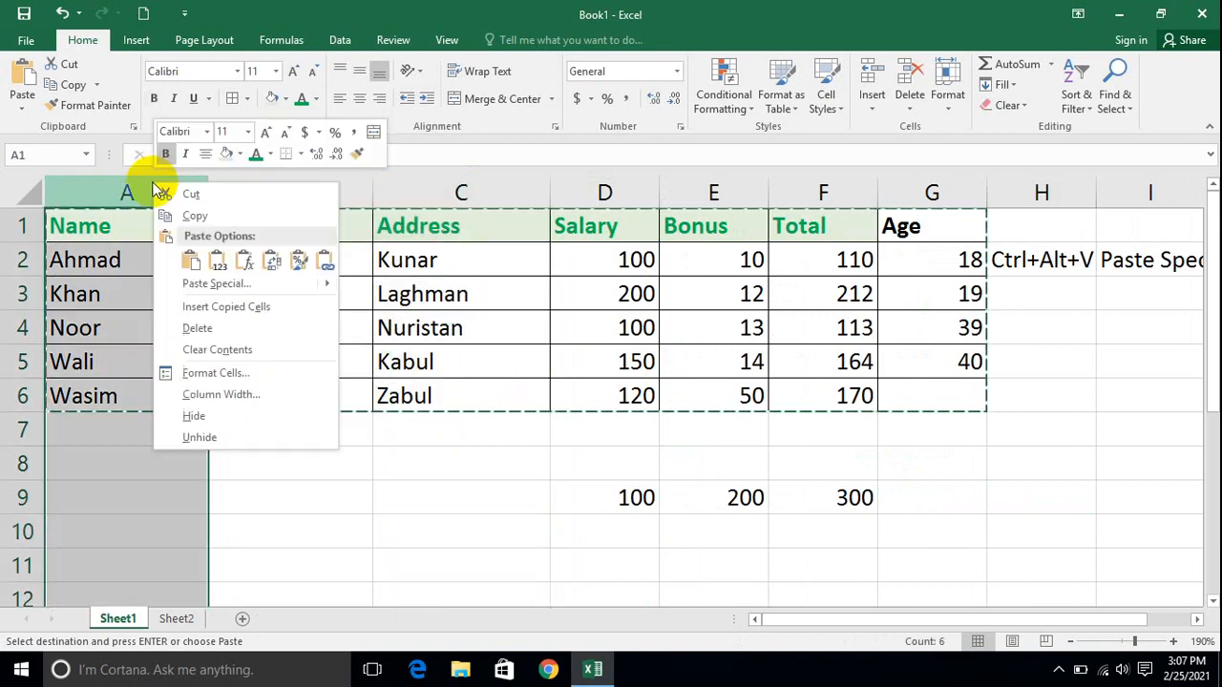
pyautogui.click(219, 395)
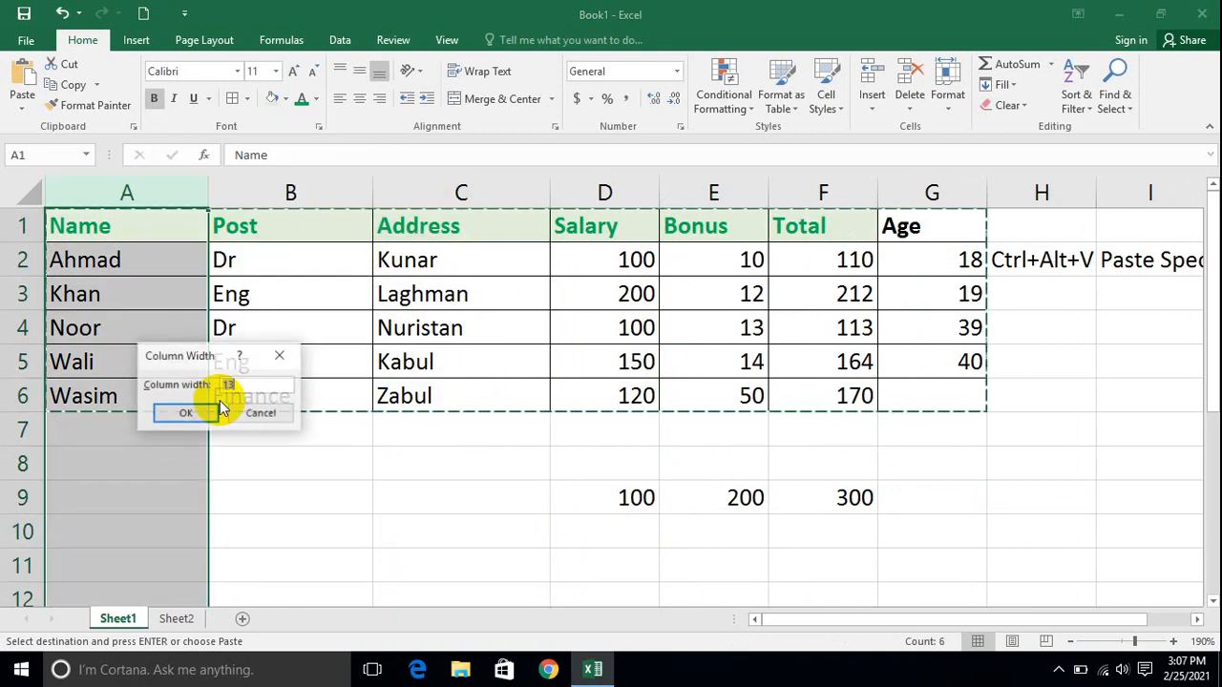
# Step: Copy A1:C6 from Sheet1, paste only its column widths at A1 of Sheet2, and undo that paste
pyautogui.click(241, 418)
pyautogui.click(556, 496)
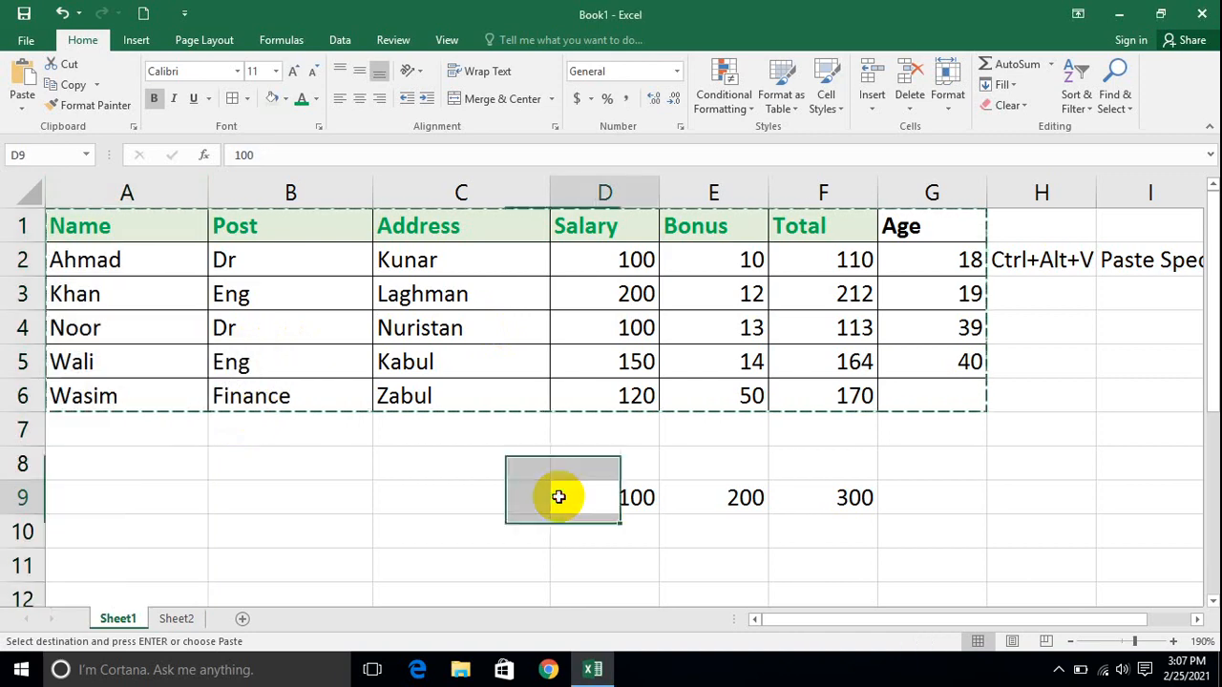
pyautogui.moveTo(464, 398); pyautogui.dragTo(68, 184)
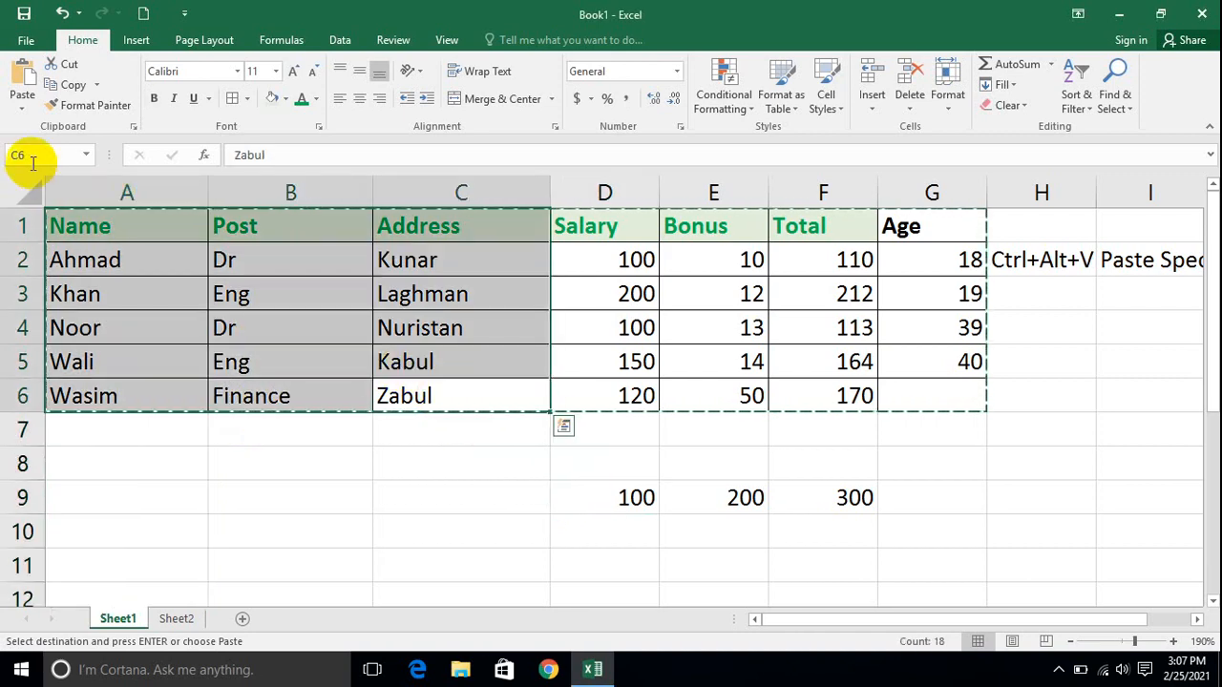
pyautogui.click(52, 84)
pyautogui.click(176, 619)
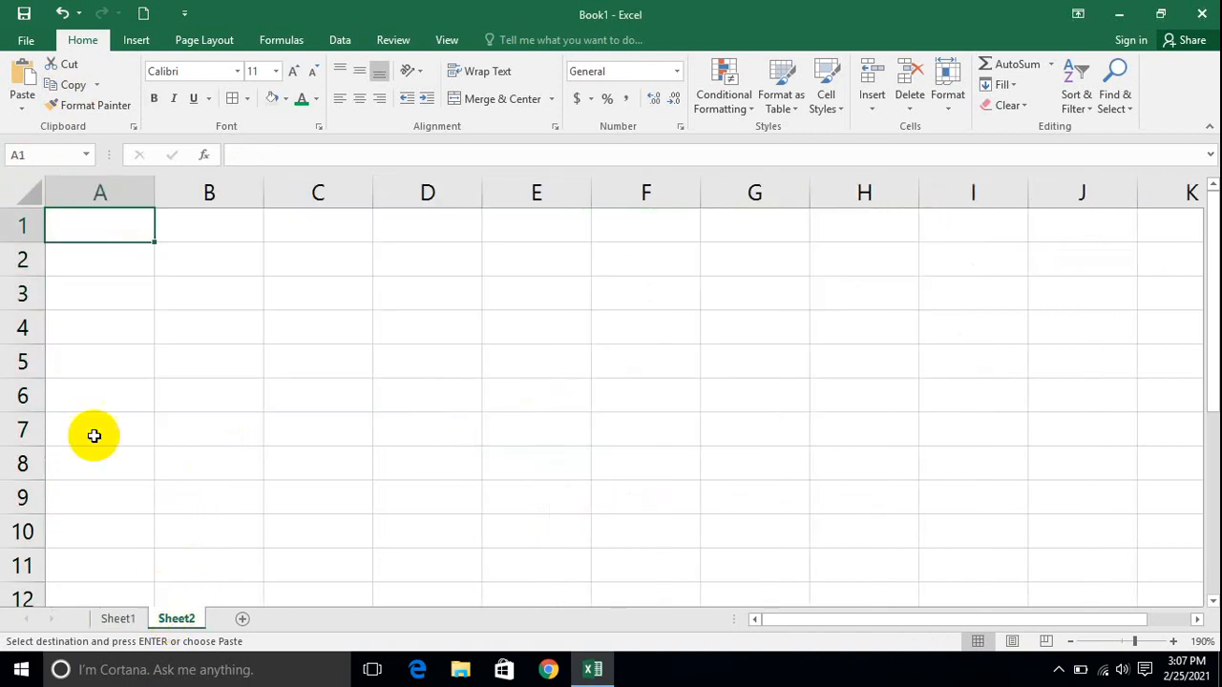
pyautogui.click(22, 105)
pyautogui.click(57, 297)
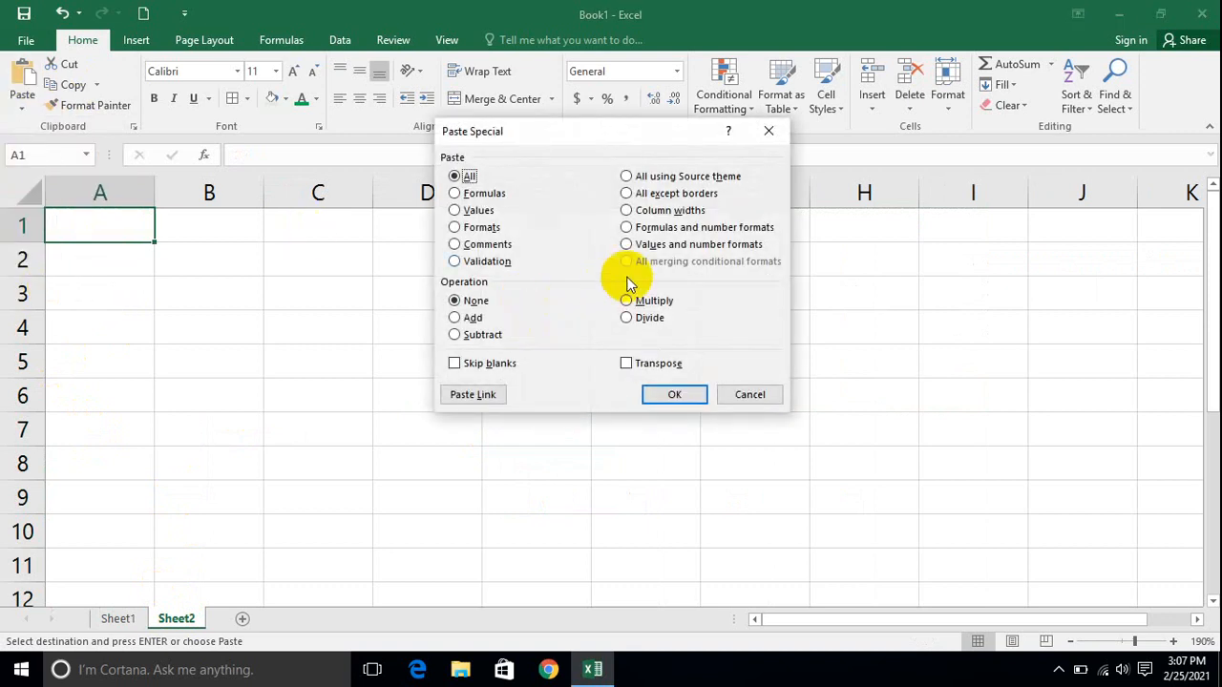
pyautogui.click(689, 391)
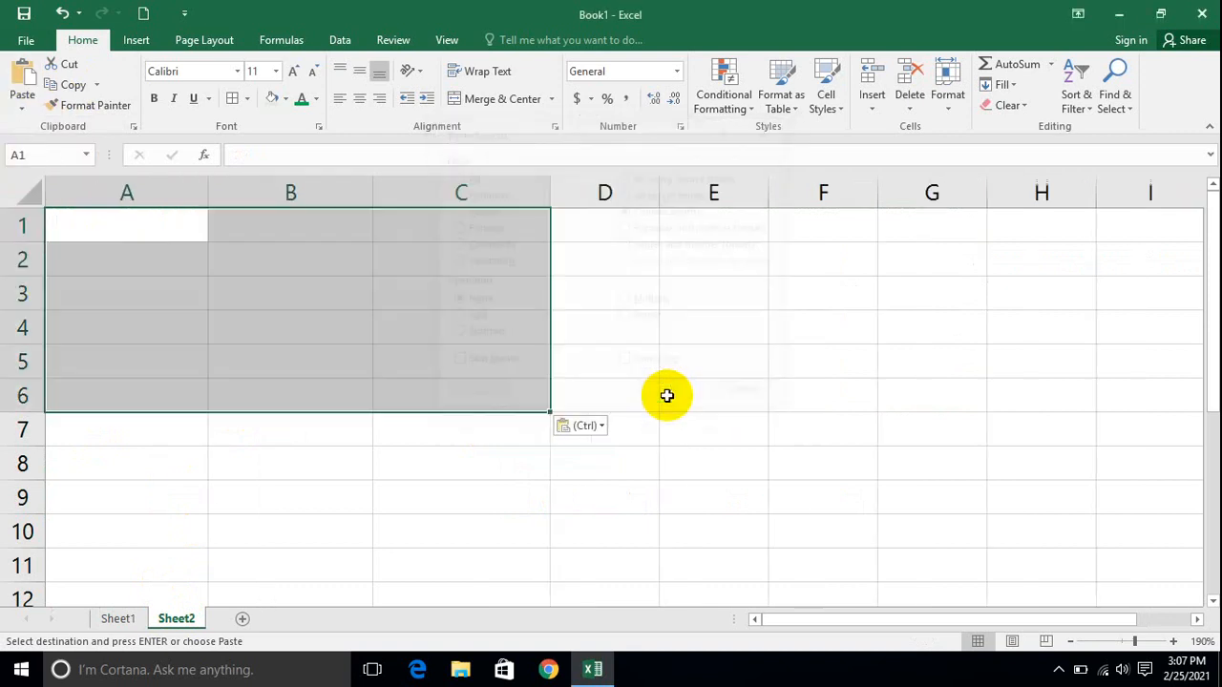
pyautogui.moveTo(125, 191); pyautogui.dragTo(526, 225)
pyautogui.click(677, 321)
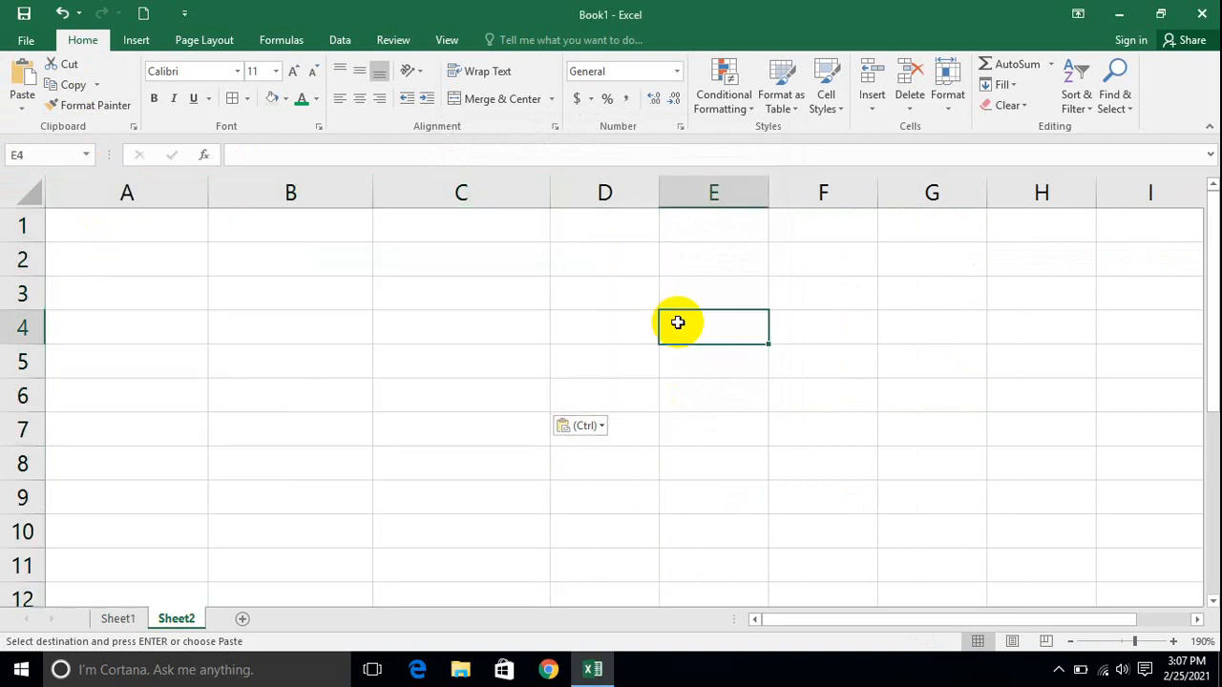
pyautogui.hotkey('ctrl', 'z')
# Step: Copy the table A1:G6 from Sheet1 and paste its formulas and number formats at A1 of Sheet2
pyautogui.click(111, 615)
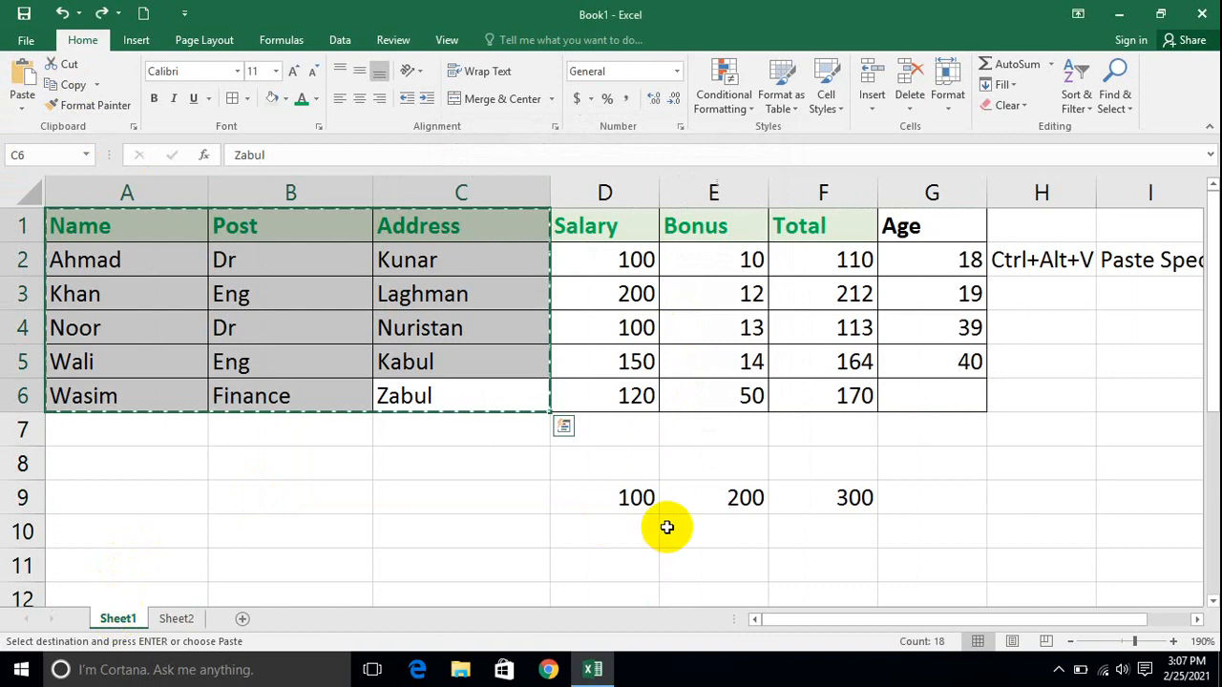
pyautogui.moveTo(928, 395); pyautogui.dragTo(5, 194)
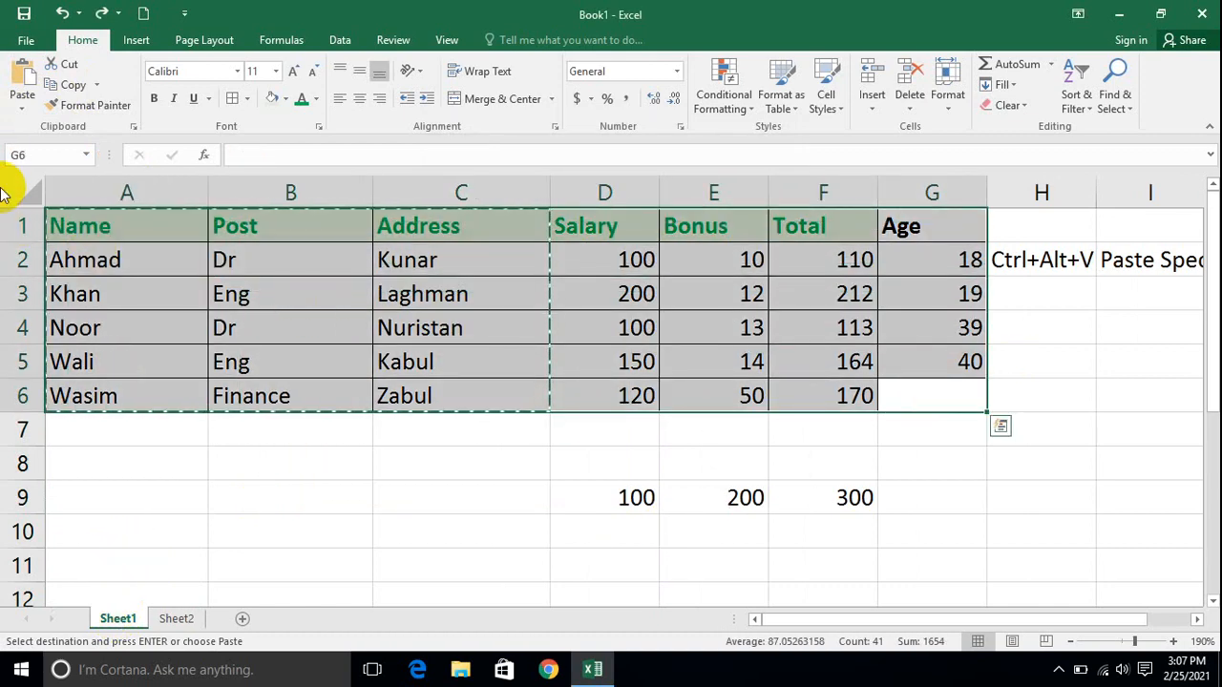
pyautogui.click(73, 85)
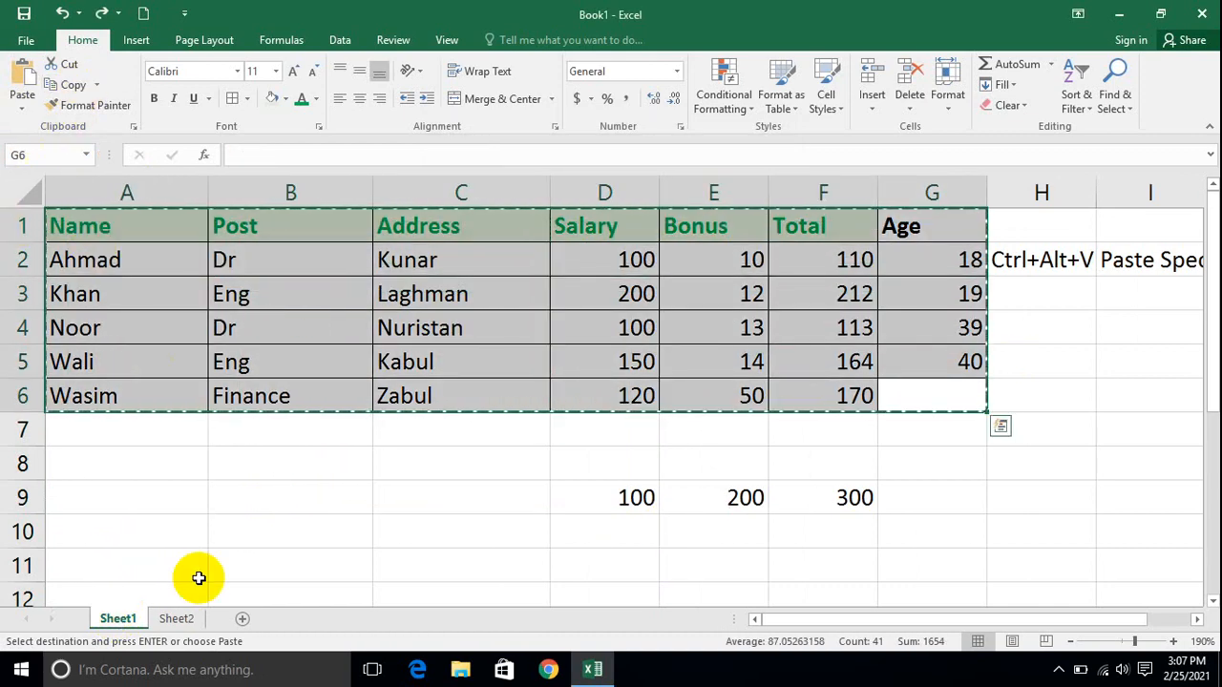
pyautogui.click(176, 621)
pyautogui.click(112, 226)
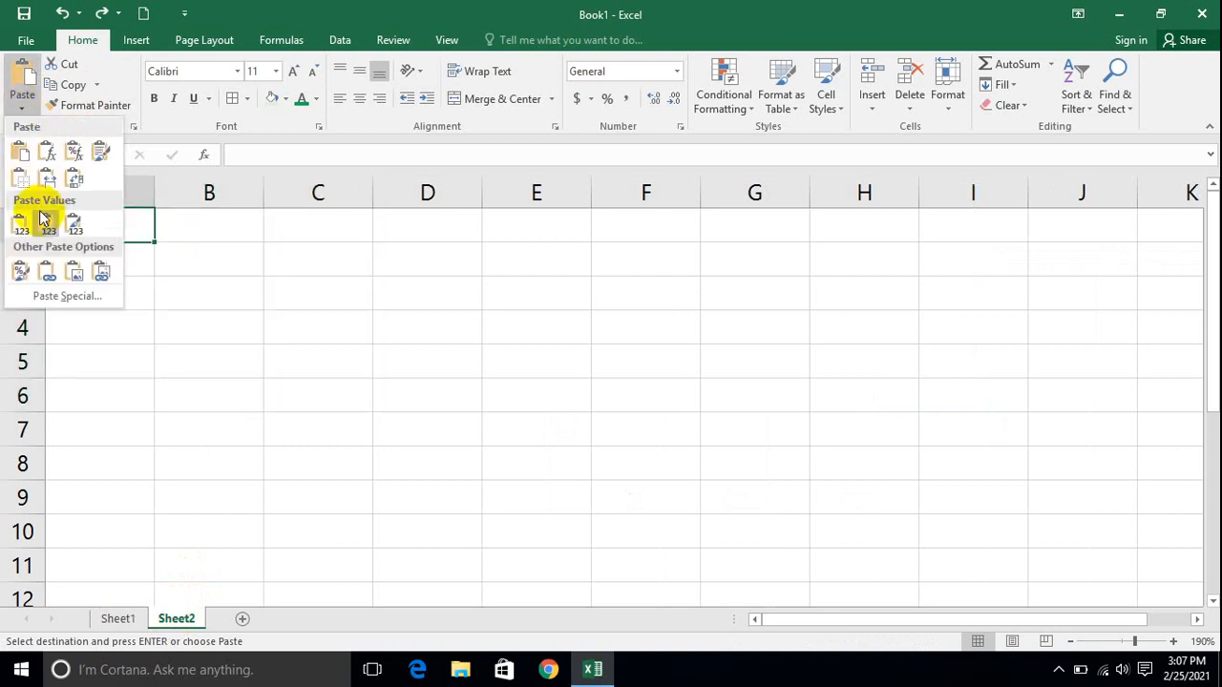
pyautogui.click(53, 296)
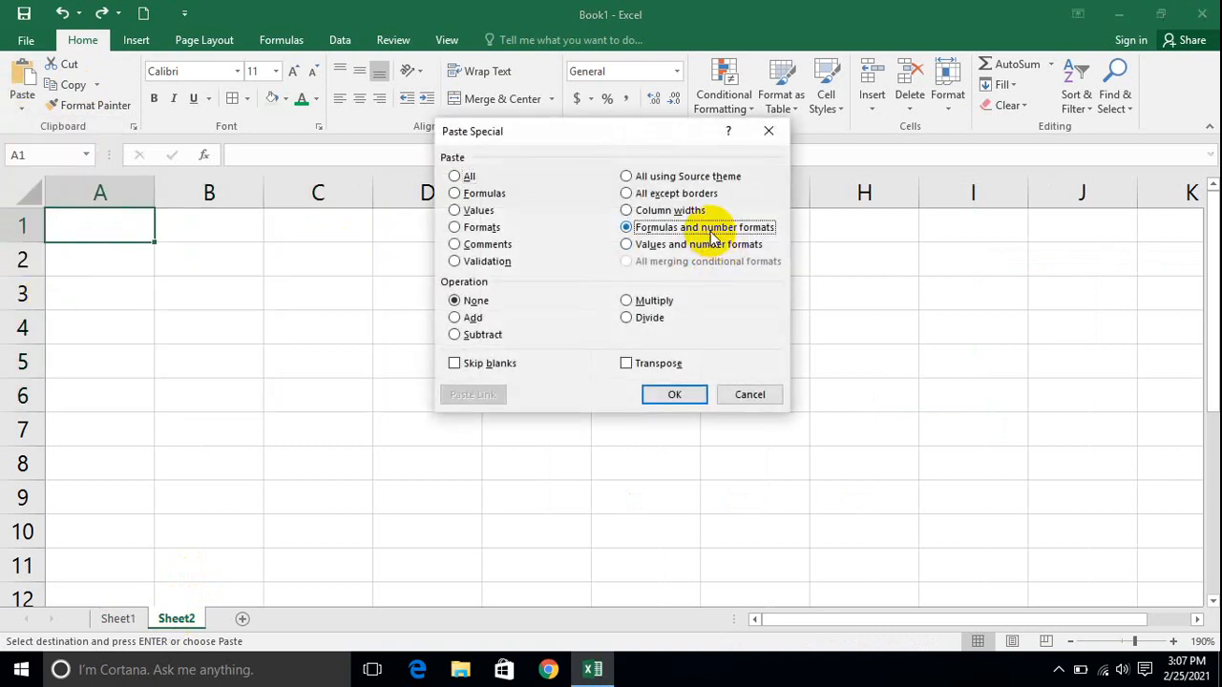
pyautogui.click(679, 392)
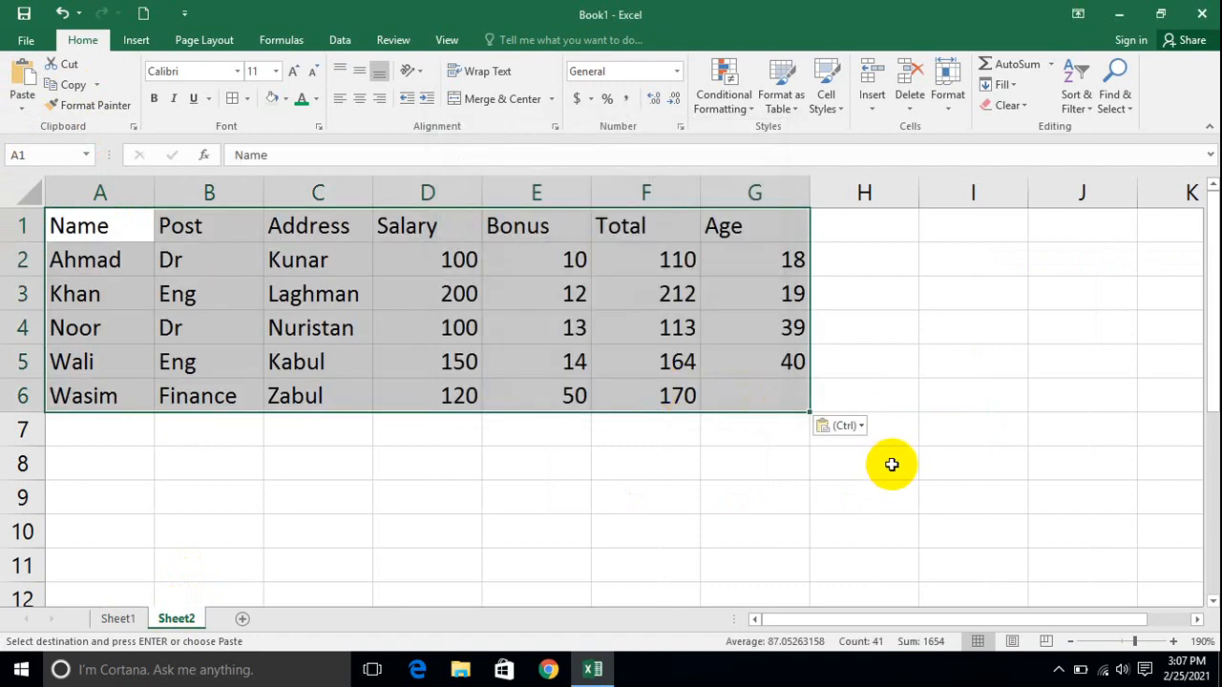
pyautogui.click(890, 464)
pyautogui.click(735, 256)
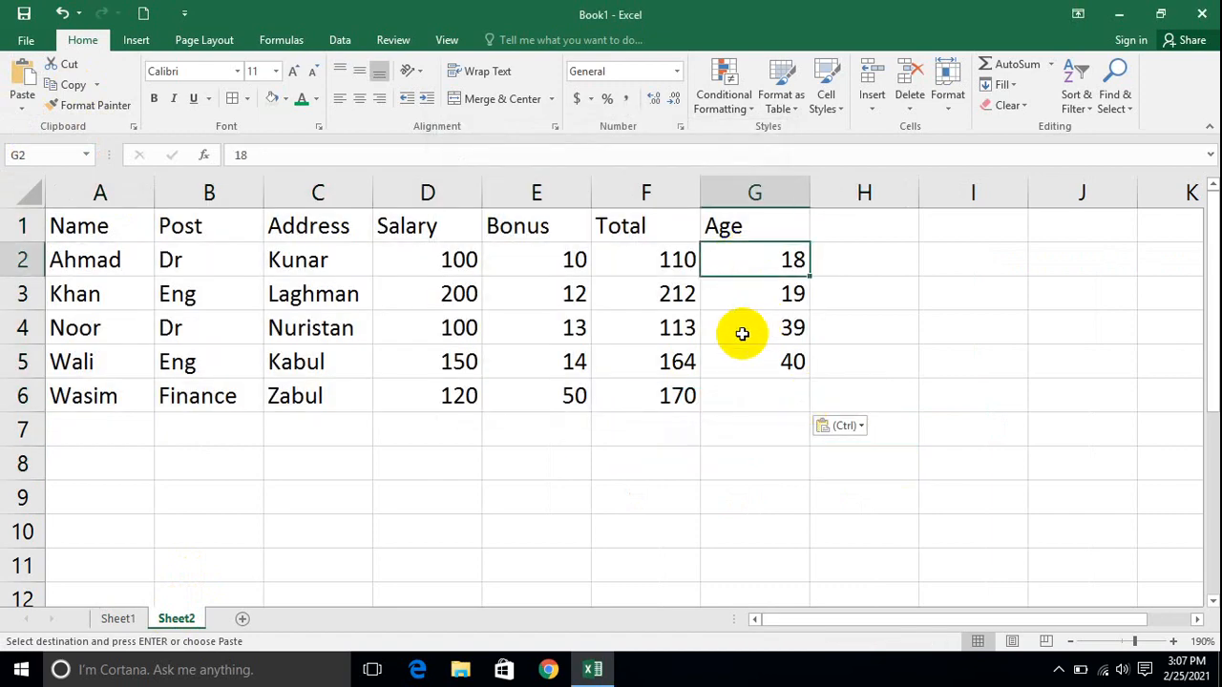
pyautogui.click(613, 235)
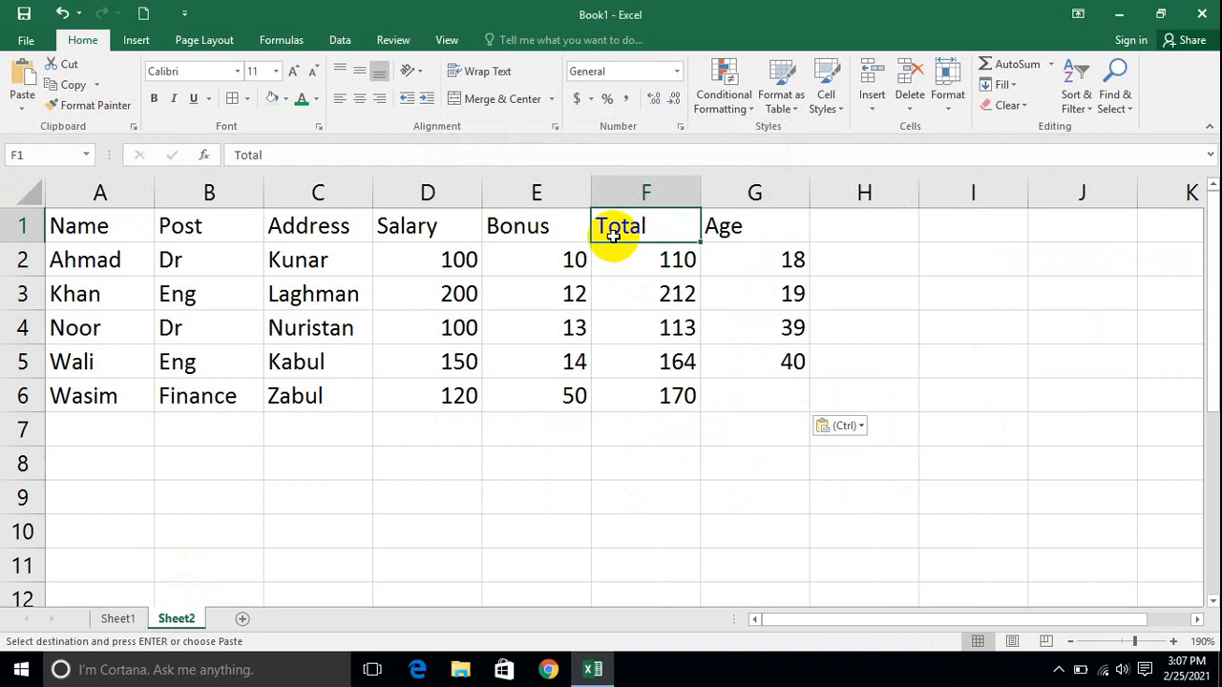
pyautogui.click(655, 259)
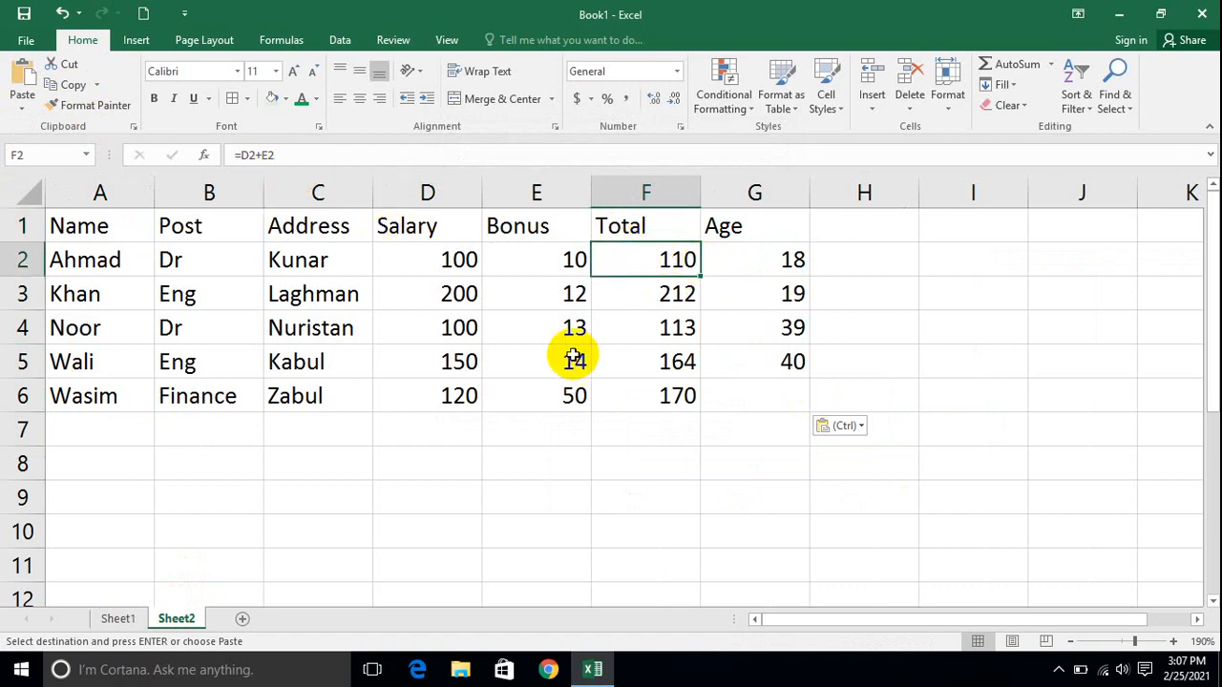
# Step: Format the Salary, Bonus and Total values in D2:F6 on Sheet1 as Currency without decimals
pyautogui.click(118, 617)
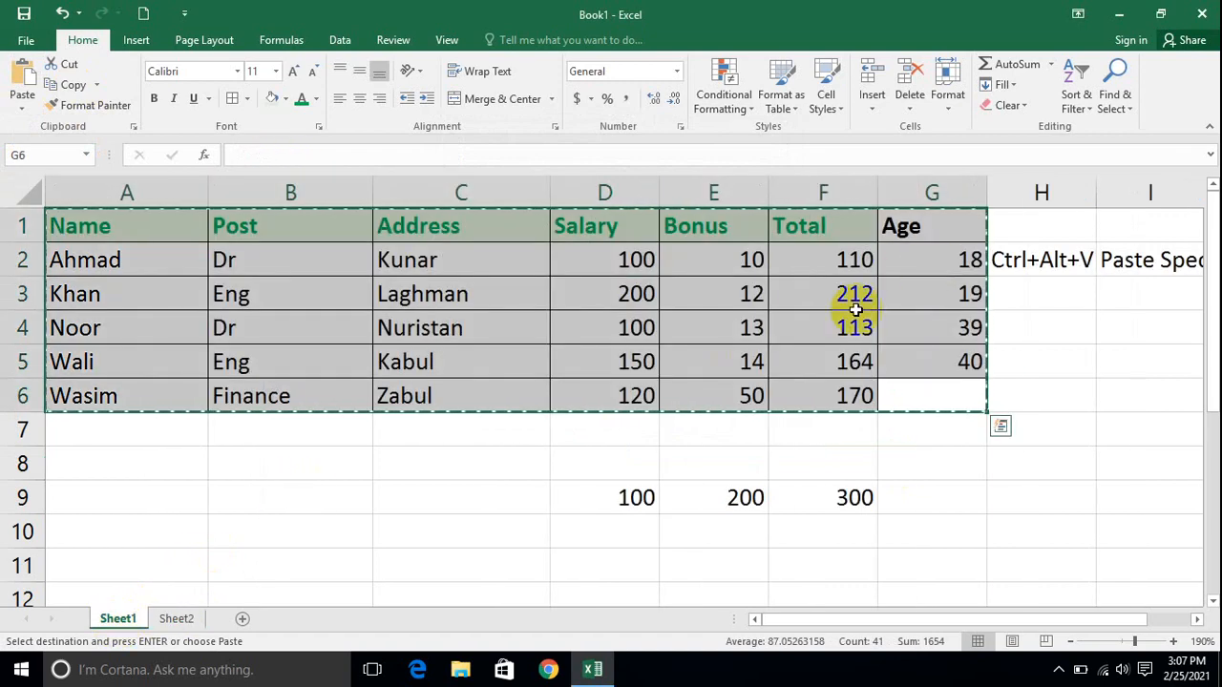
pyautogui.moveTo(611, 262); pyautogui.dragTo(849, 399)
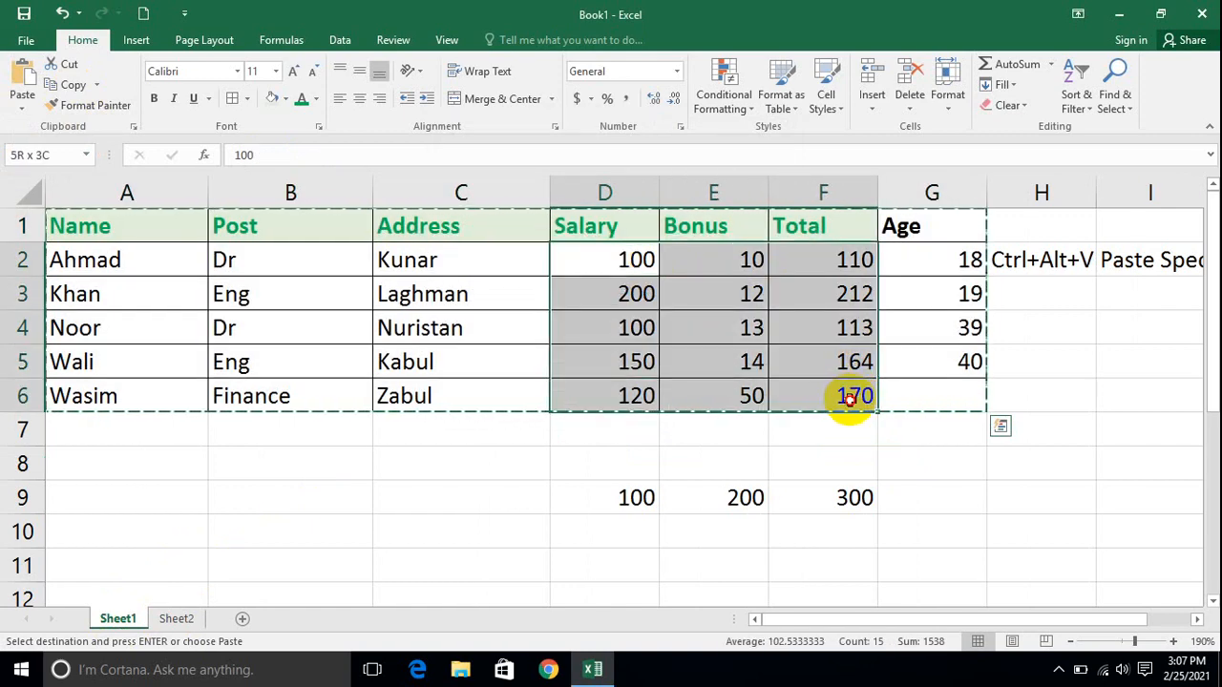
pyautogui.click(677, 74)
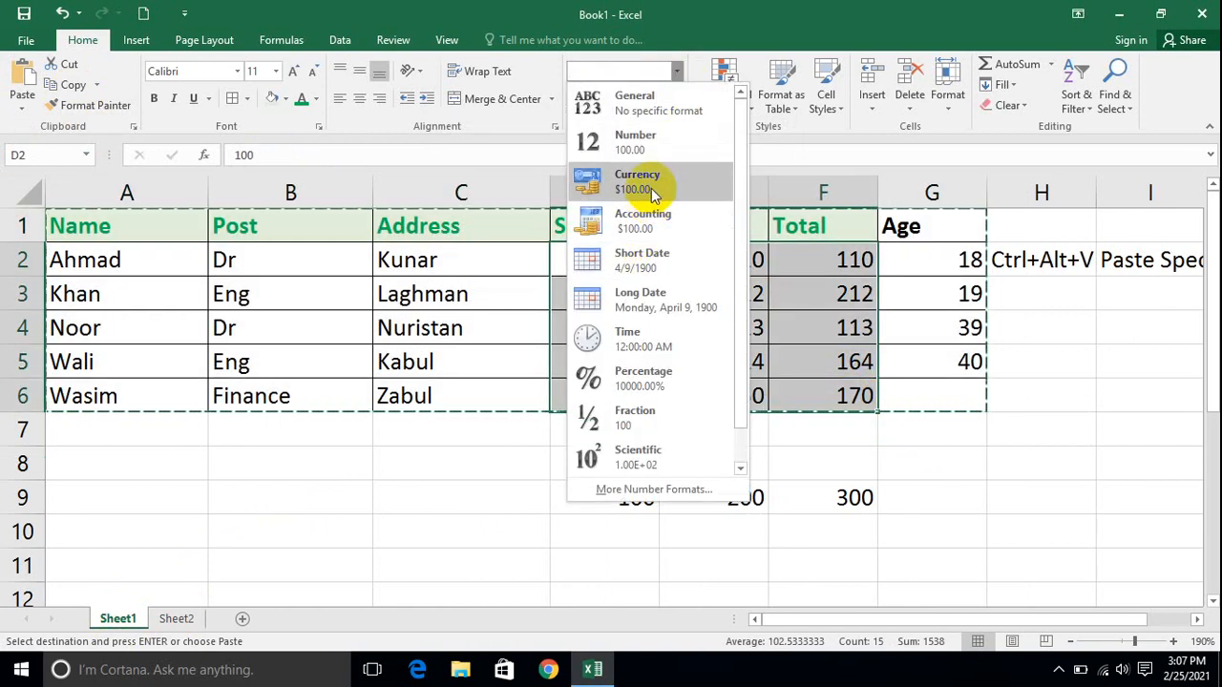
pyautogui.click(653, 187)
pyautogui.click(673, 99)
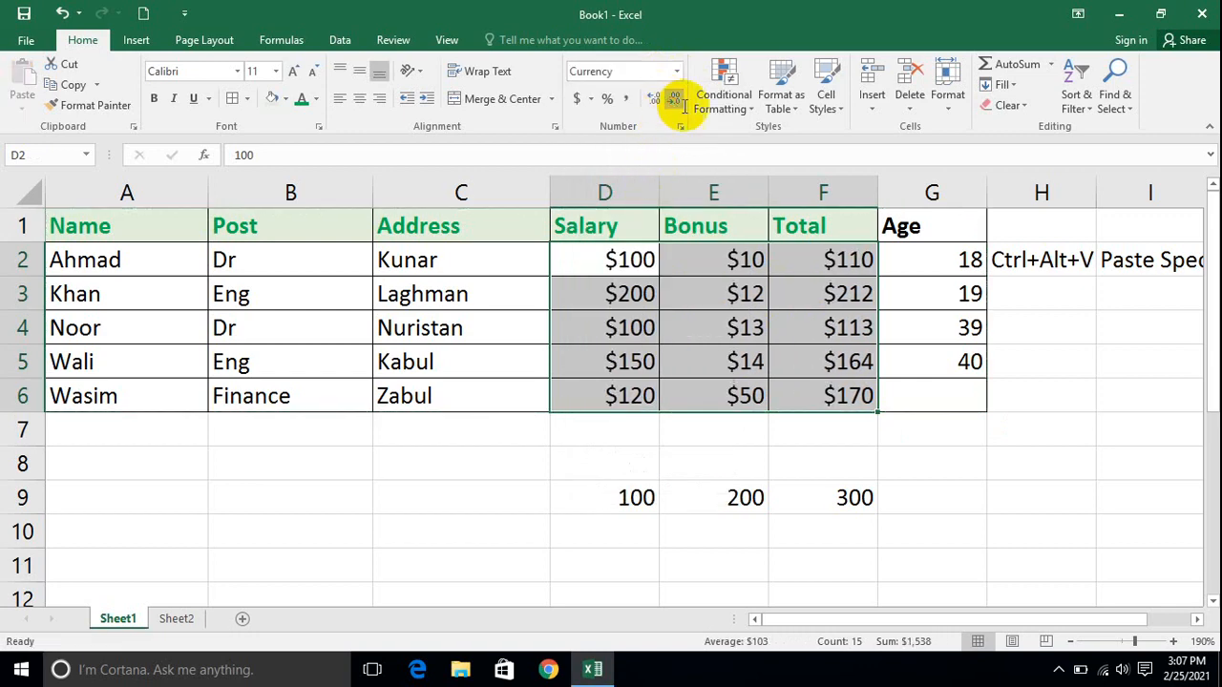
pyautogui.click(889, 467)
# Step: Copy the table A1:G6 from Sheet1 and paste its formulas and number formats at A8 of Sheet2
pyautogui.moveTo(915, 411); pyautogui.dragTo(53, 129)
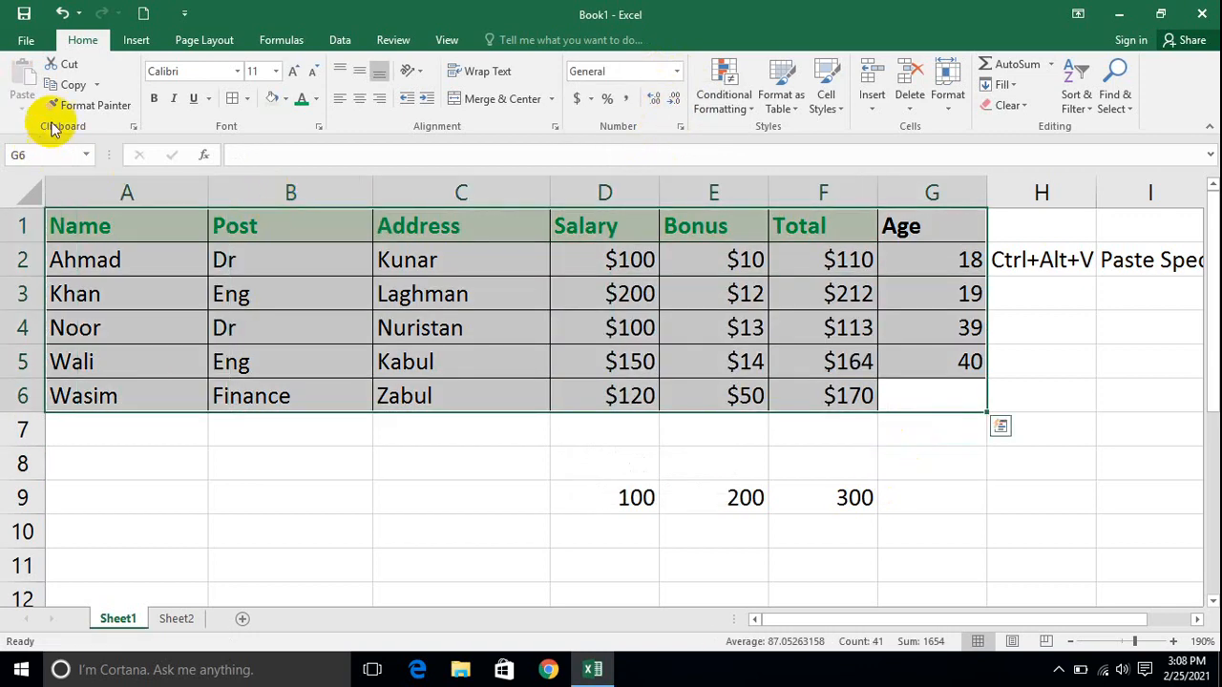
pyautogui.click(68, 84)
pyautogui.click(175, 618)
pyautogui.click(67, 439)
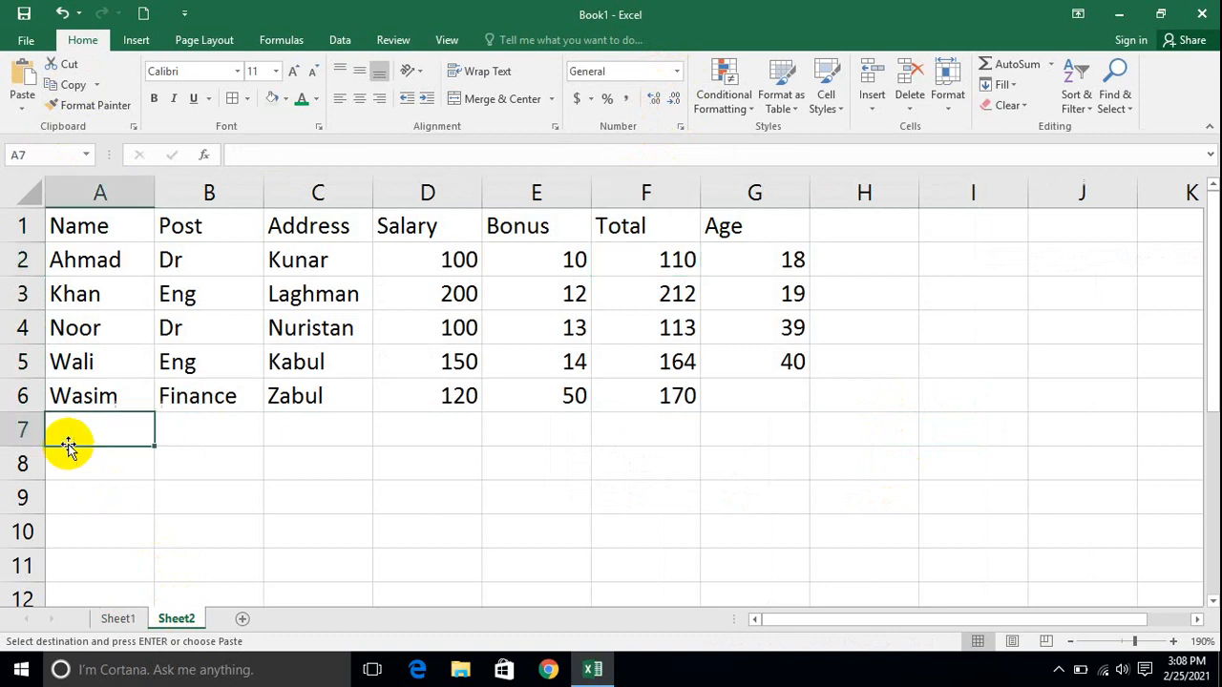
pyautogui.click(101, 468)
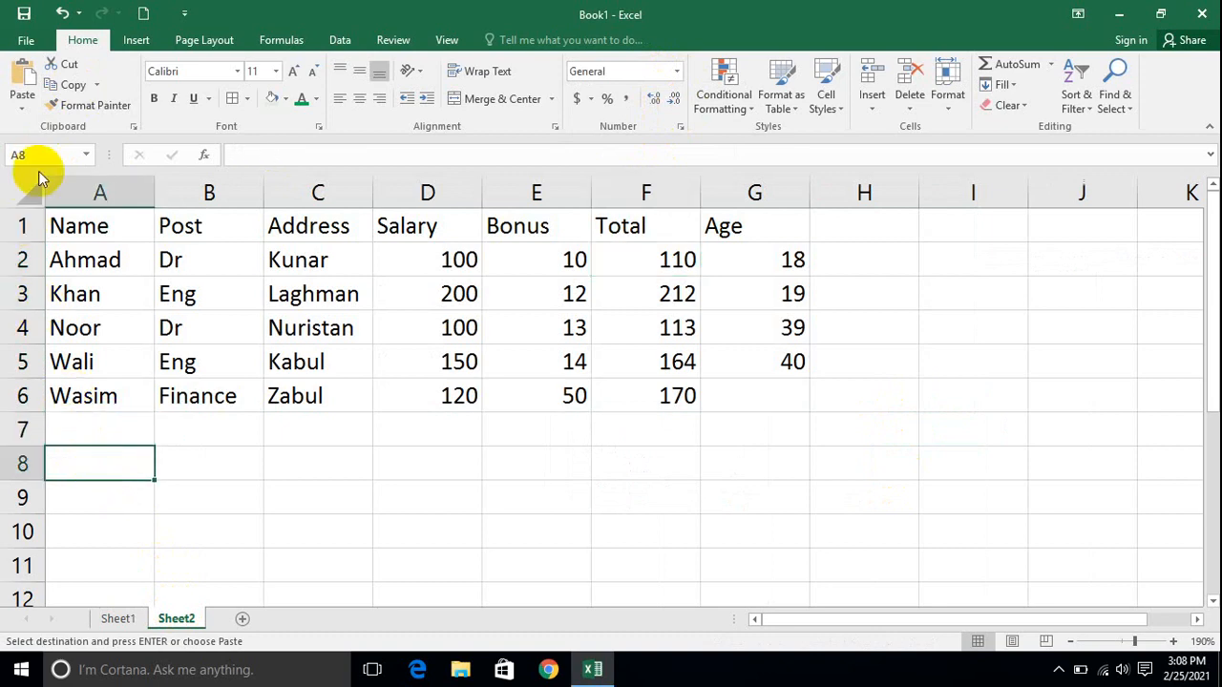
pyautogui.click(29, 107)
pyautogui.click(44, 292)
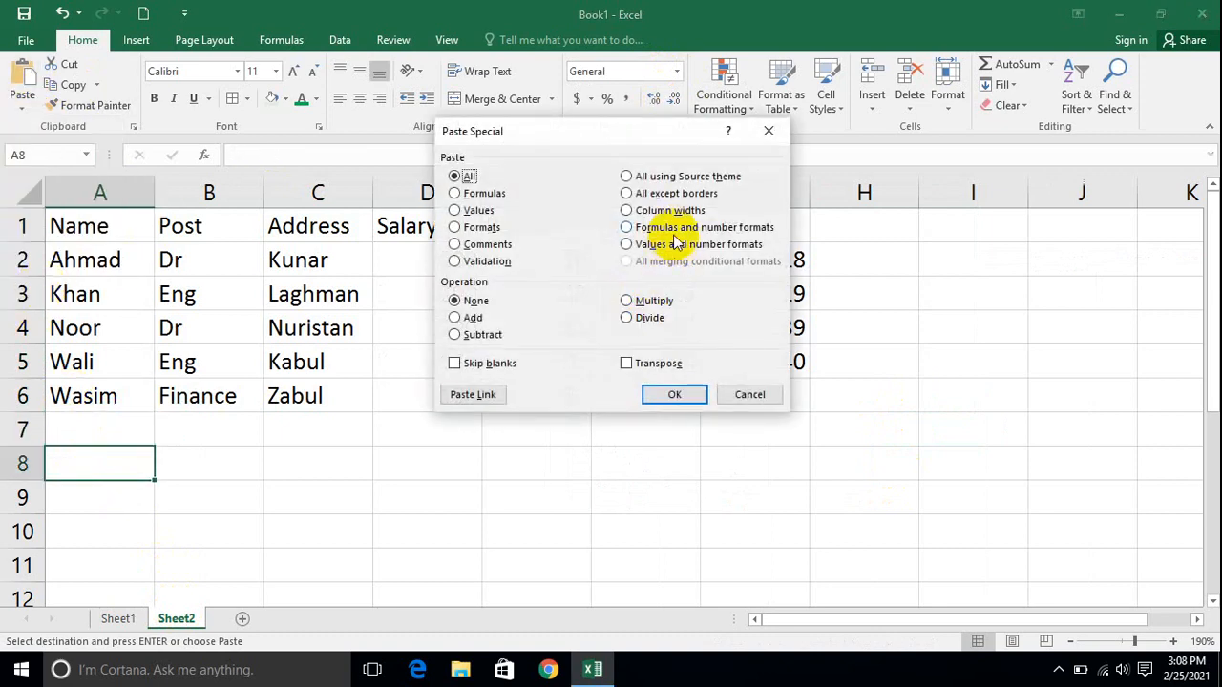
pyautogui.click(676, 394)
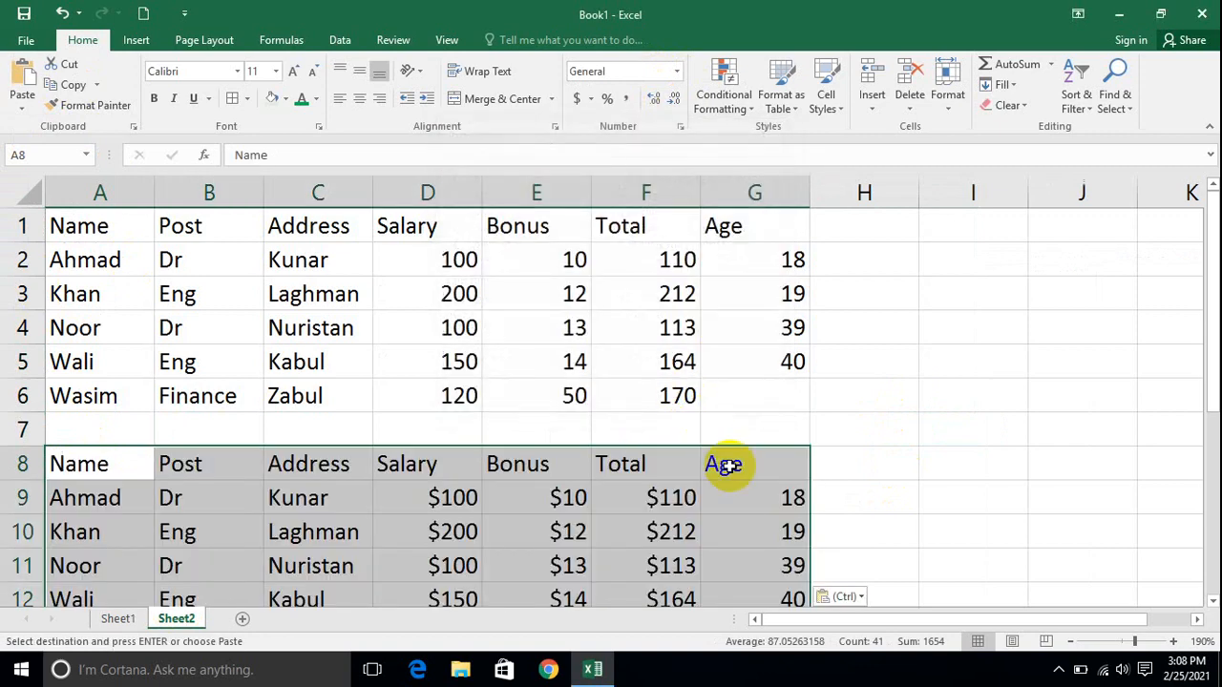
# Step: Examine the pasted table in rows 8 to 13 of Sheet2, including the content of Total cell F9
pyautogui.press('Return')
pyautogui.press('Down')
pyautogui.press('Down')
pyautogui.press('Down')
pyautogui.press('Right')
pyautogui.press('Right')
pyautogui.press('Right')
pyautogui.press('Down')
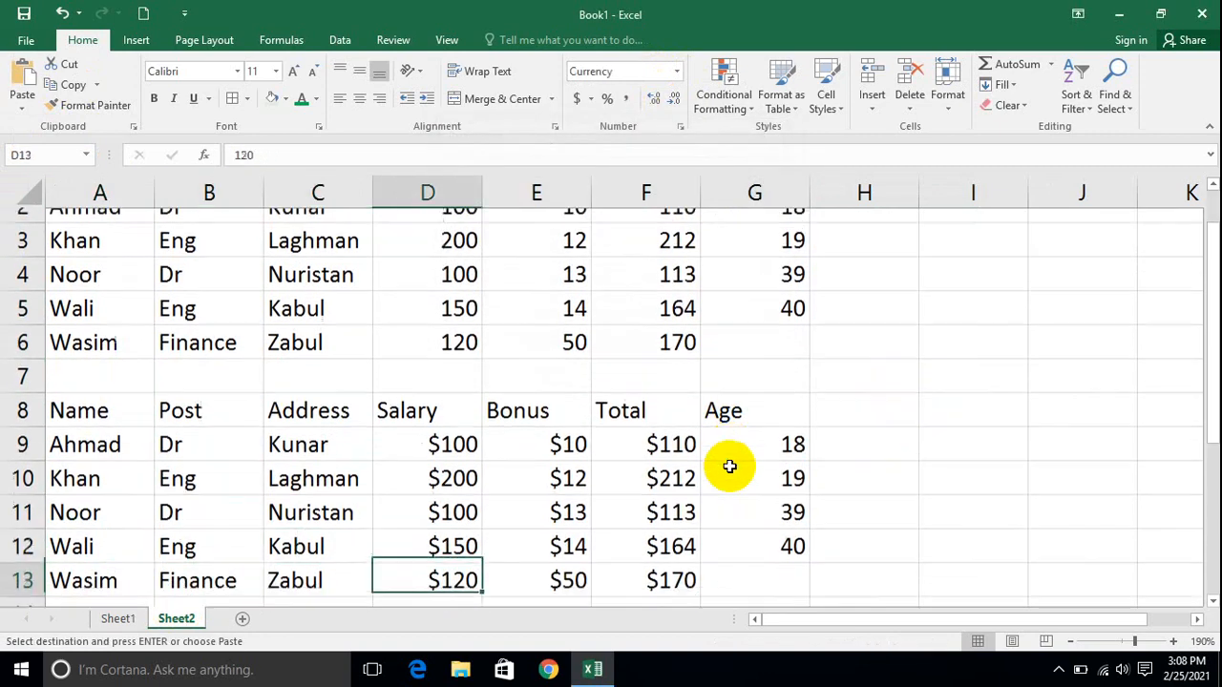
pyautogui.press('Down')
pyautogui.press('Down')
pyautogui.press('Down')
pyautogui.click(668, 325)
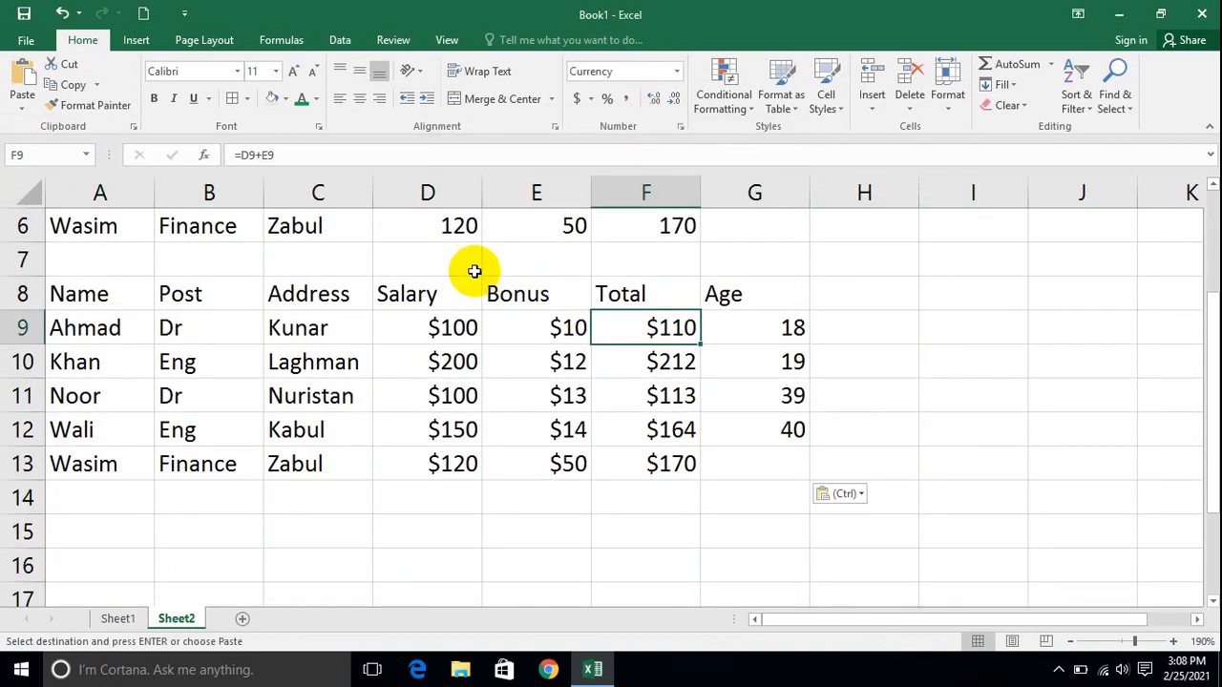
# Step: Paste the copied Sheet1 table at A15 of Sheet2 as values and number formats
pyautogui.click(141, 621)
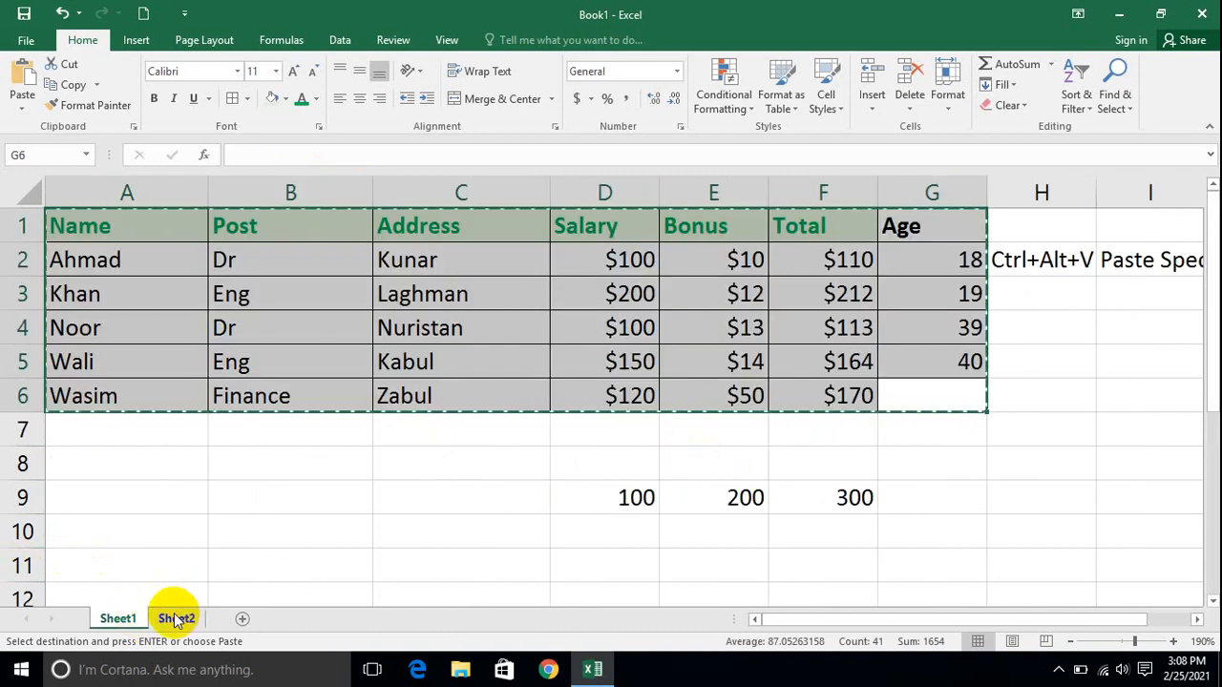
pyautogui.click(174, 615)
pyautogui.click(73, 533)
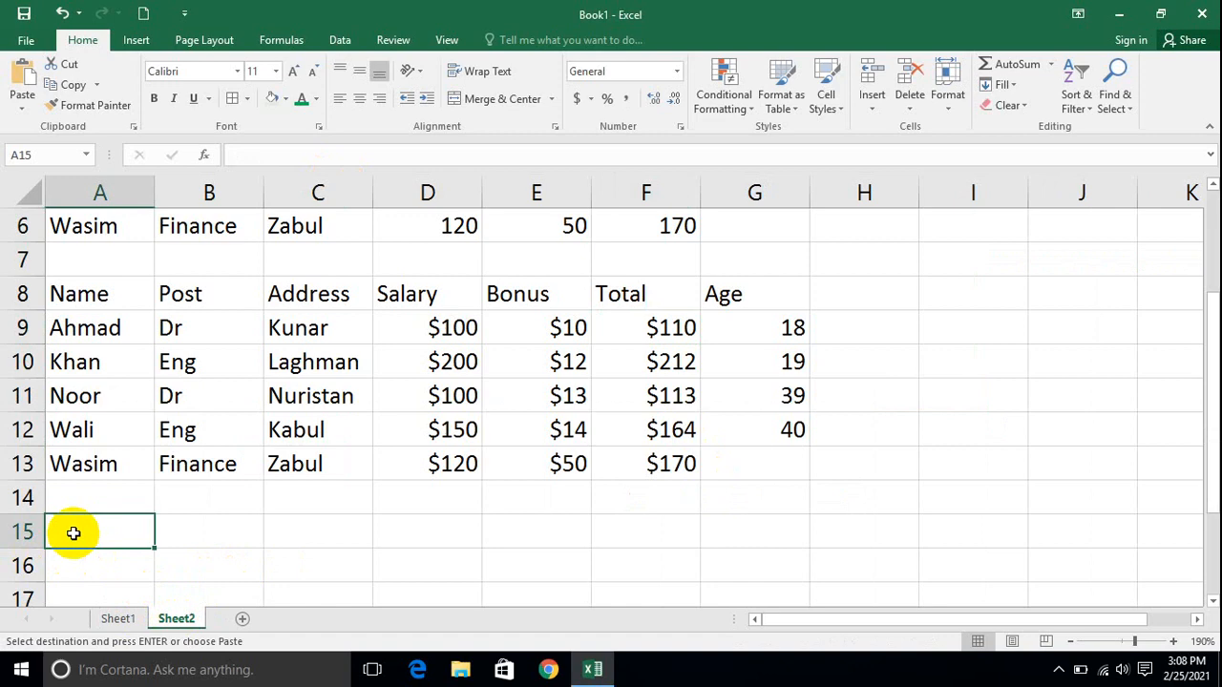
pyautogui.hotkey('ctrl', 'alt', 'v')
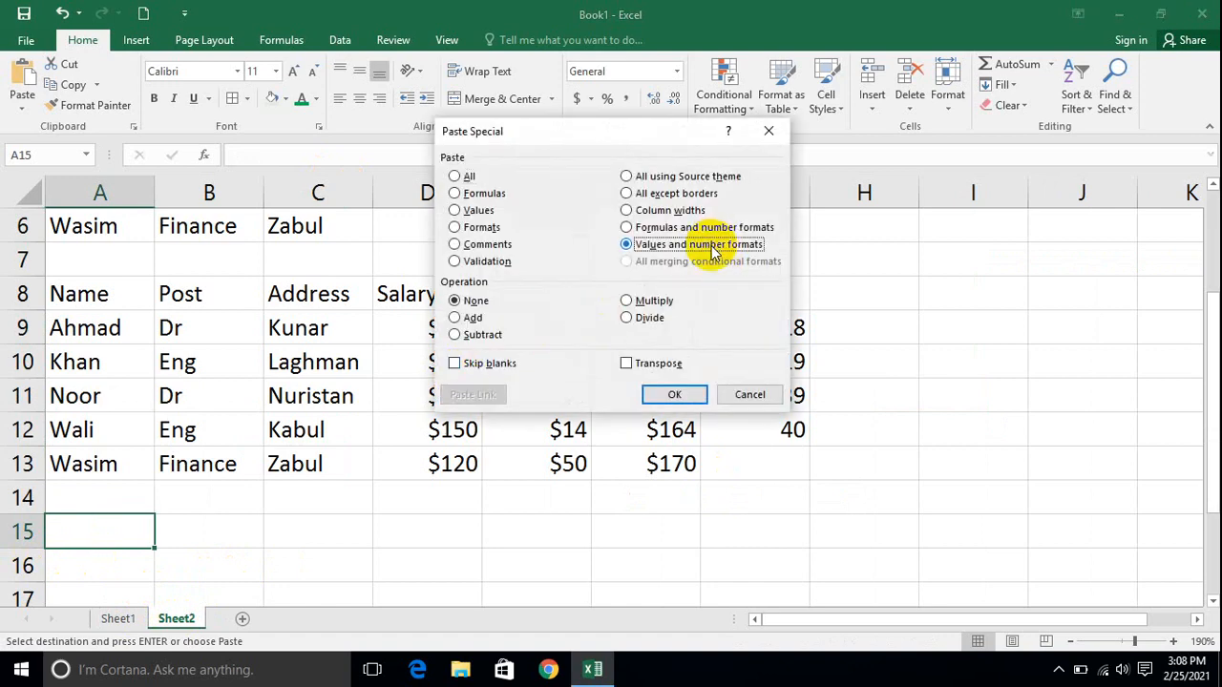
pyautogui.click(658, 396)
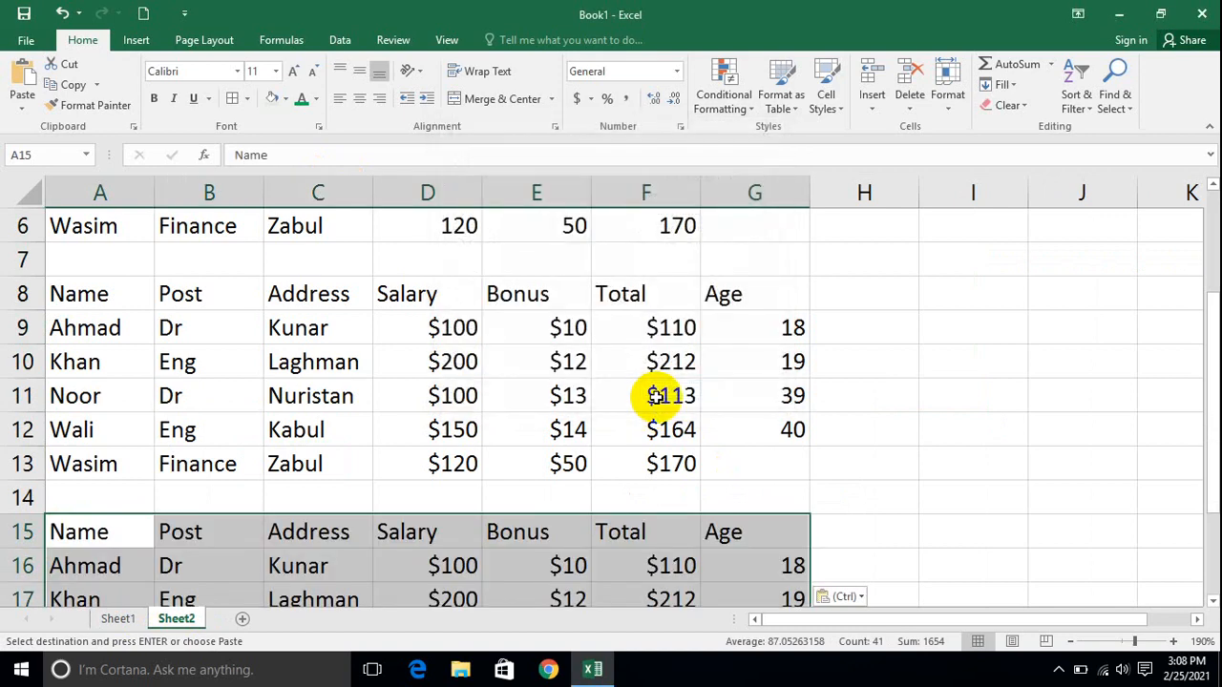
# Step: Examine the pasted table in rows 15 to 20, including the content of Total cell F16
pyautogui.press('Down')
pyautogui.press('Down')
pyautogui.press('Down')
pyautogui.press('Down')
pyautogui.press('Down')
pyautogui.press('Down')
pyautogui.moveTo(369, 416); pyautogui.dragTo(633, 526)
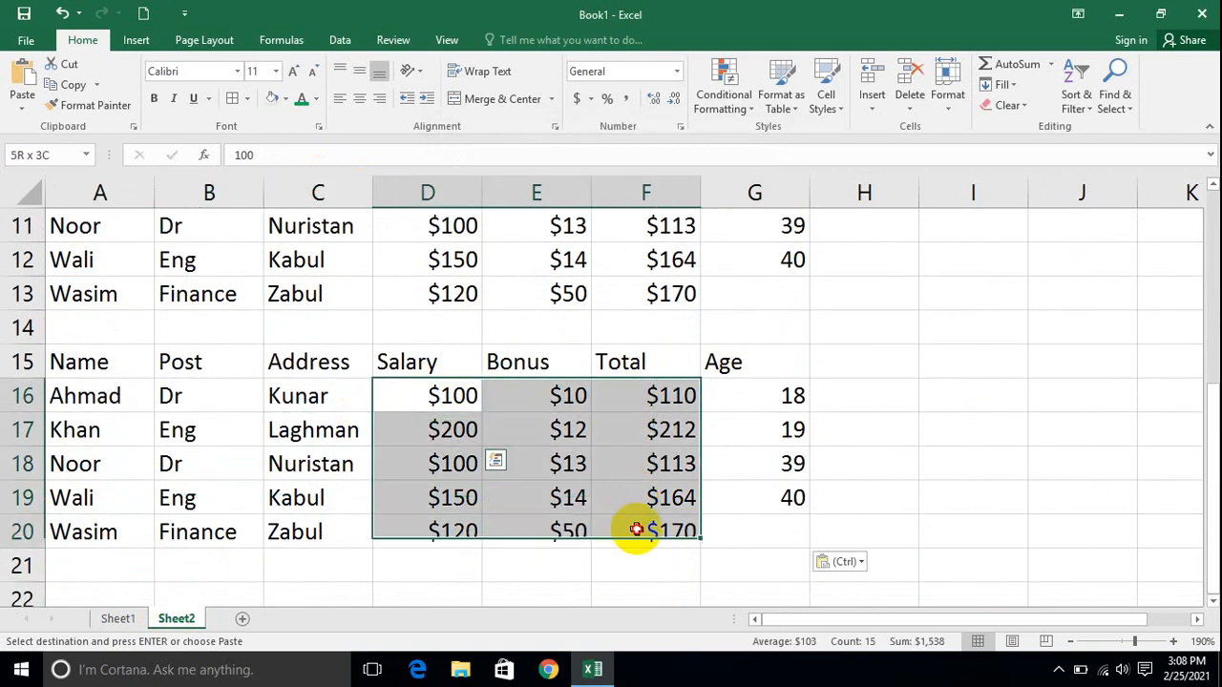
pyautogui.click(647, 395)
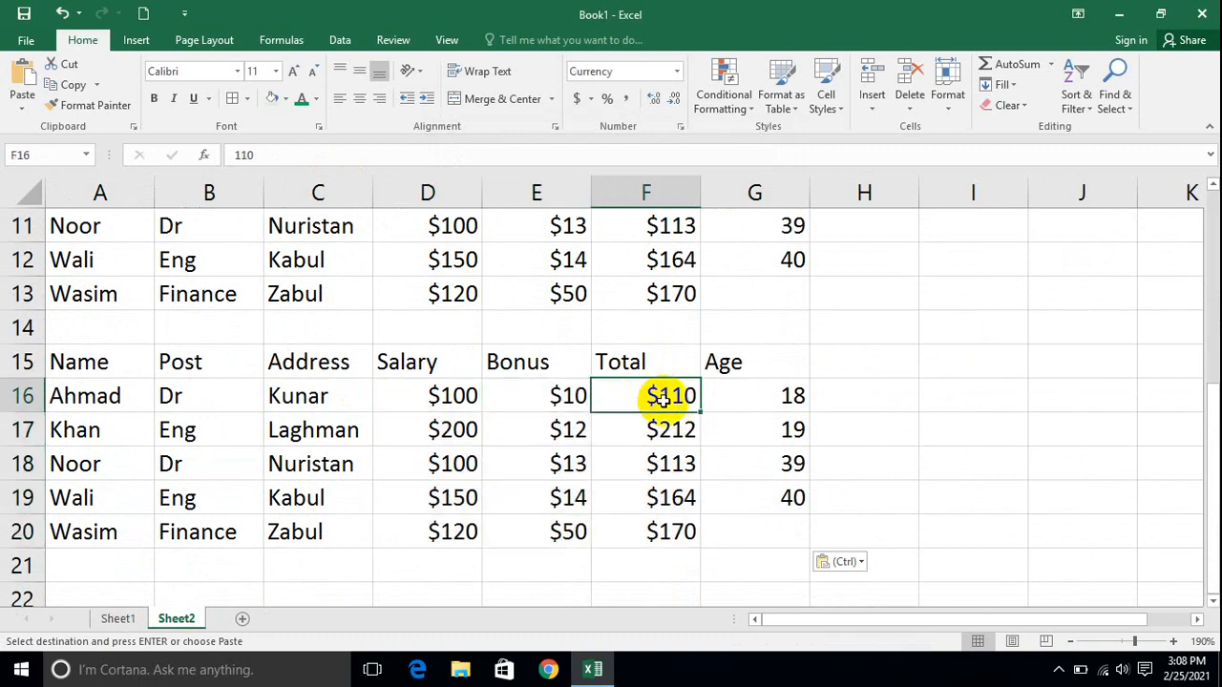
pyautogui.click(85, 570)
pyautogui.press('Down')
pyautogui.press('Down')
pyautogui.press('Down')
pyautogui.press('Down')
pyautogui.press('Down')
pyautogui.press('Down')
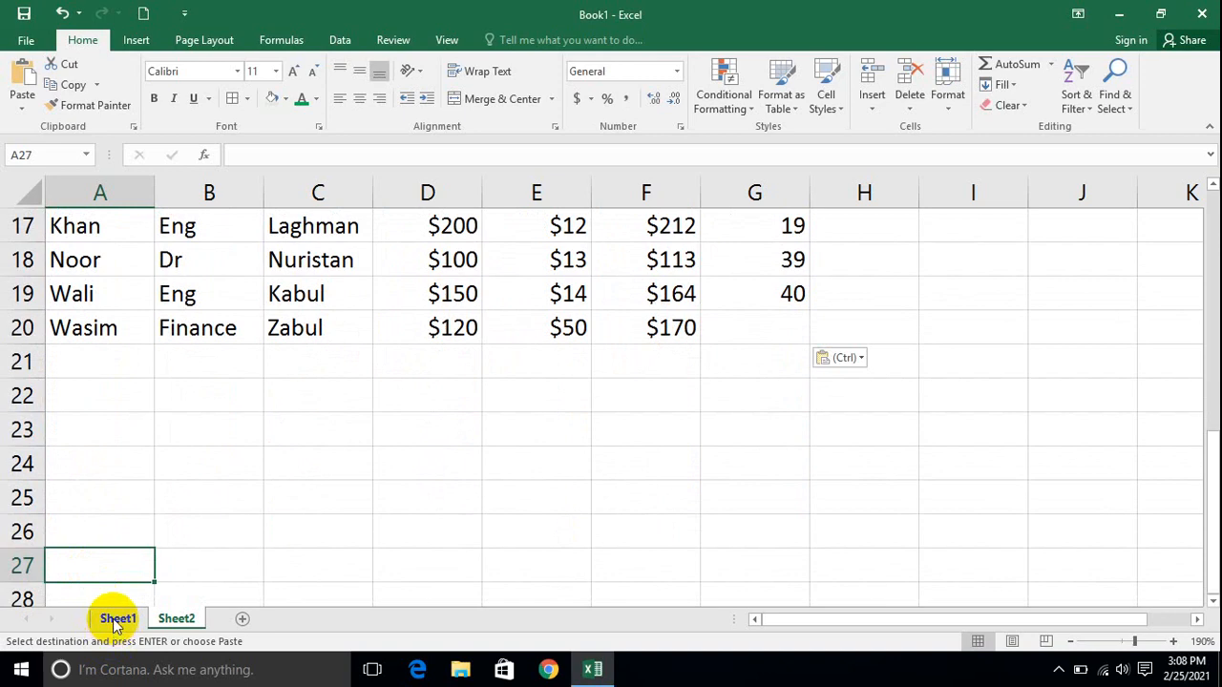
# Step: Examine the Paste Special options for the copied Sheet1 table, including All merging conditional formats
pyautogui.click(177, 619)
pyautogui.click(114, 619)
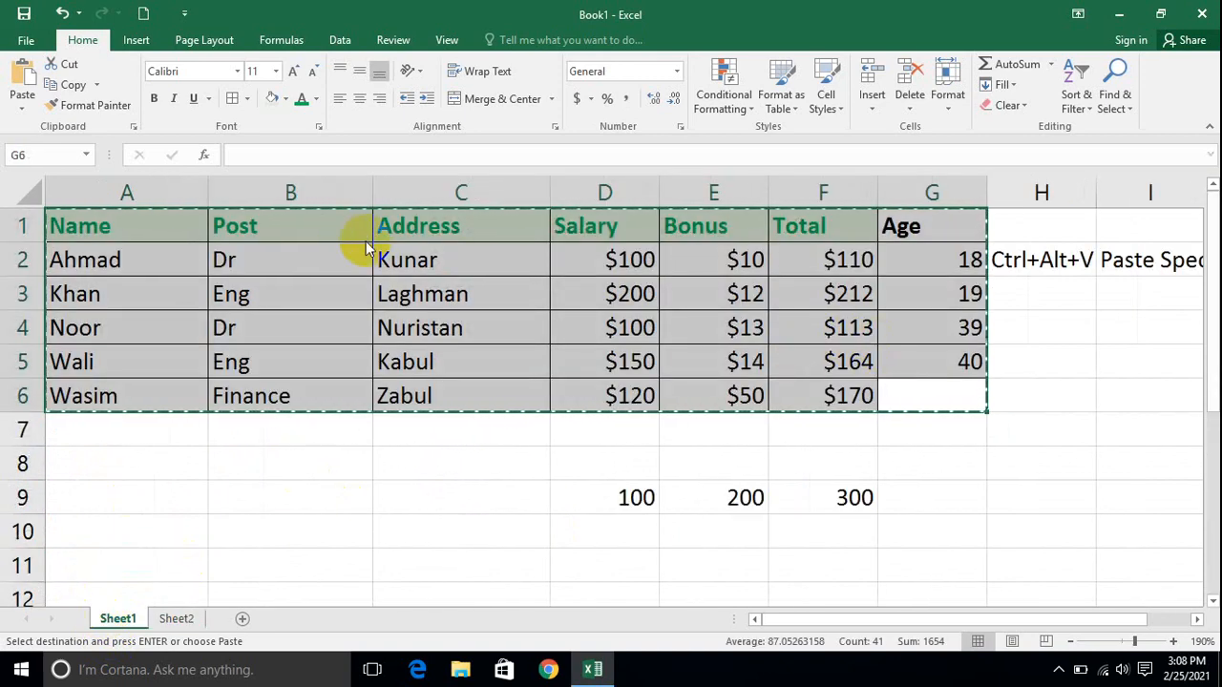
pyautogui.hotkey('ctrl', 'alt', 'v')
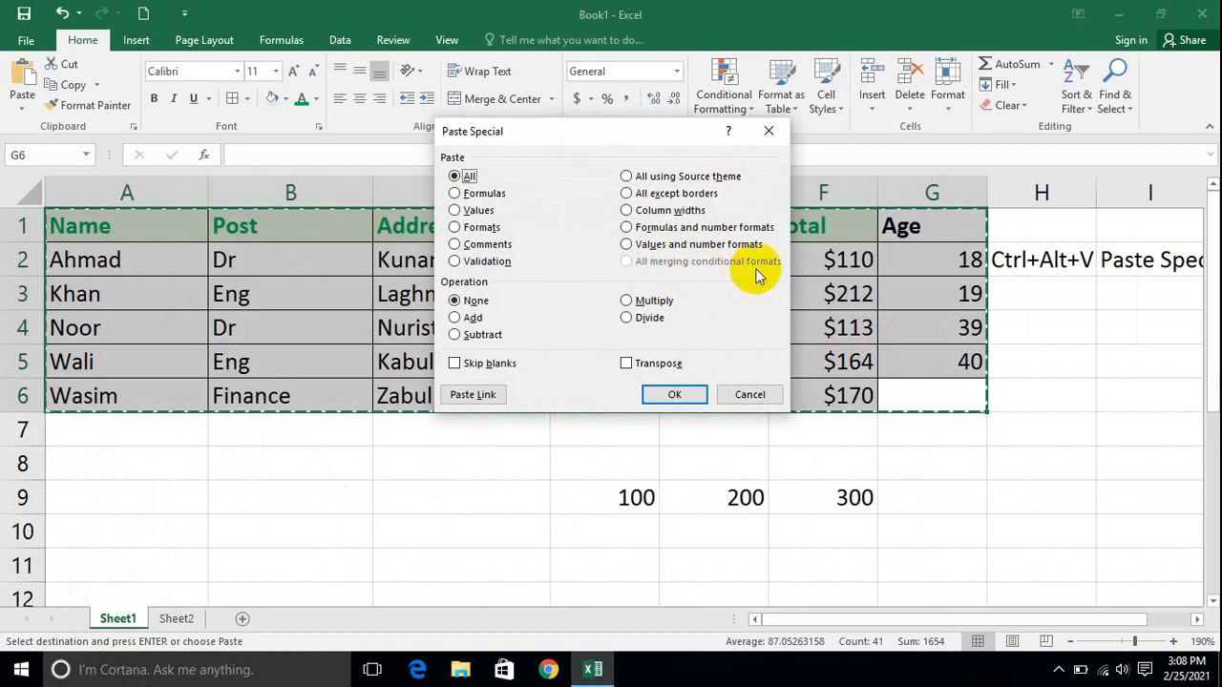
pyautogui.click(749, 396)
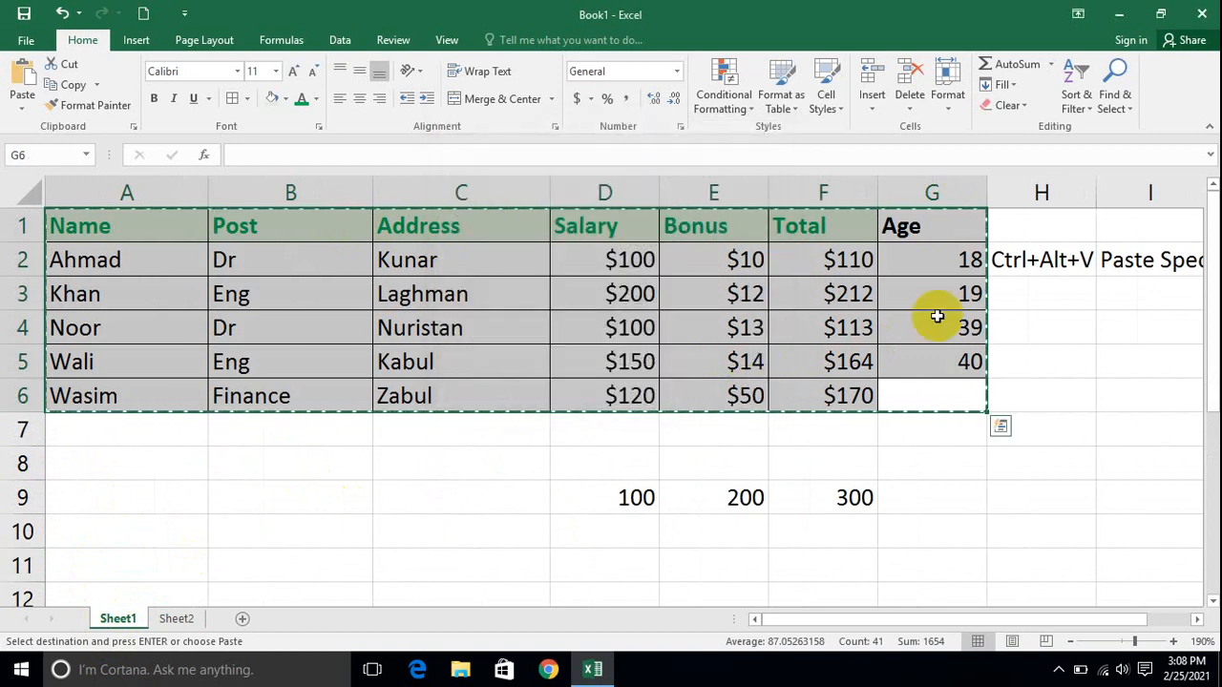
# Step: Delete the Age column G from Sheet1 and merge and center the Total header across F1:G1
pyautogui.click(938, 180)
pyautogui.hotkey('ctrl', '-')
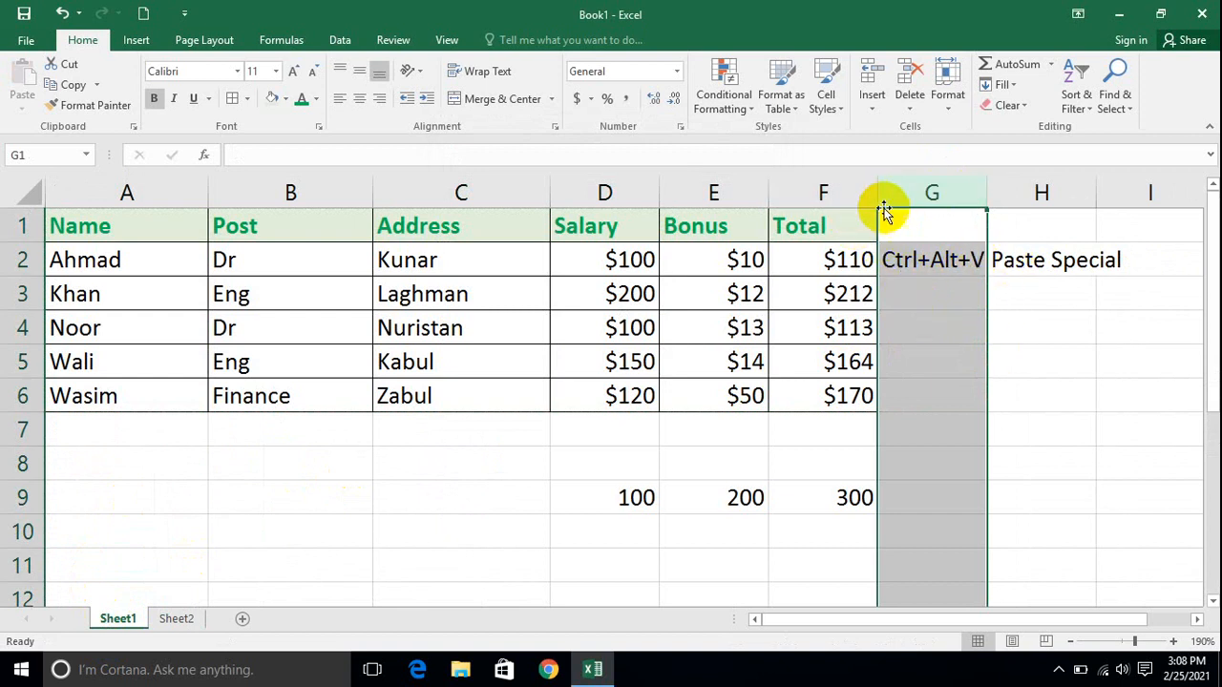
pyautogui.moveTo(864, 223); pyautogui.dragTo(924, 227)
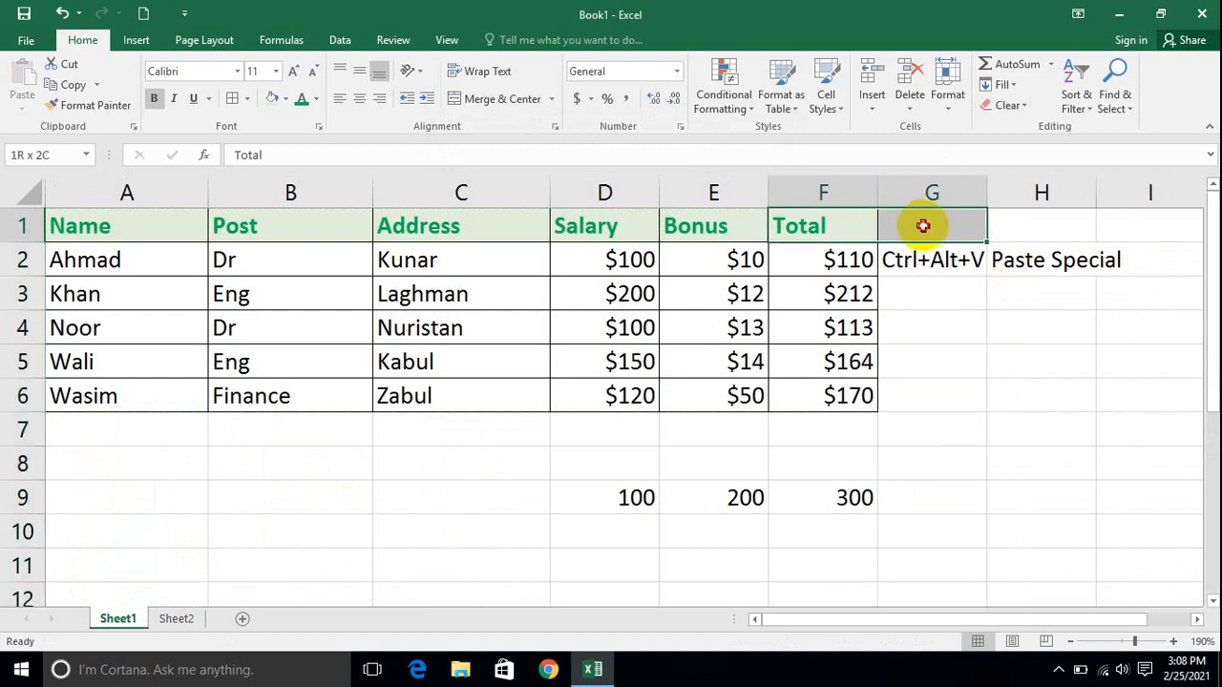
pyautogui.click(507, 96)
# Step: Clear the contents of F2:G6 and the Paste Special note in H2
pyautogui.moveTo(817, 265); pyautogui.dragTo(904, 401)
pyautogui.press('Delete')
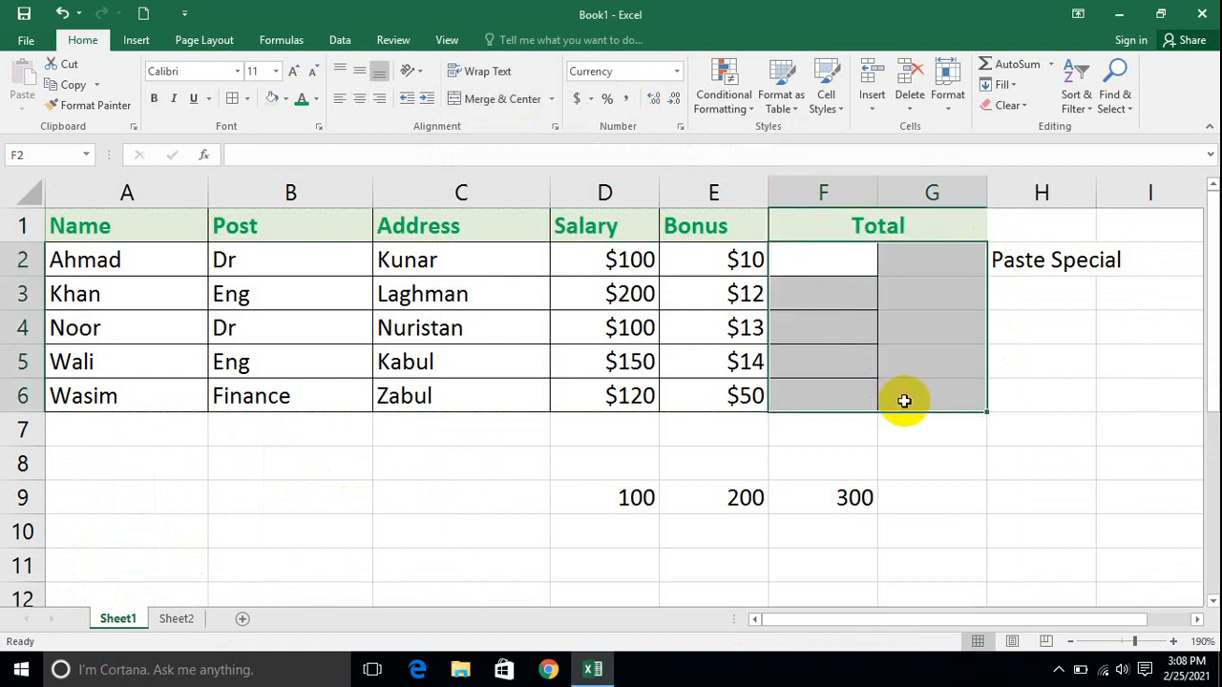
pyautogui.click(1038, 264)
# Step: Merge and center F2:G2 and fill the merged format down to row 6
pyautogui.moveTo(823, 267); pyautogui.dragTo(887, 264)
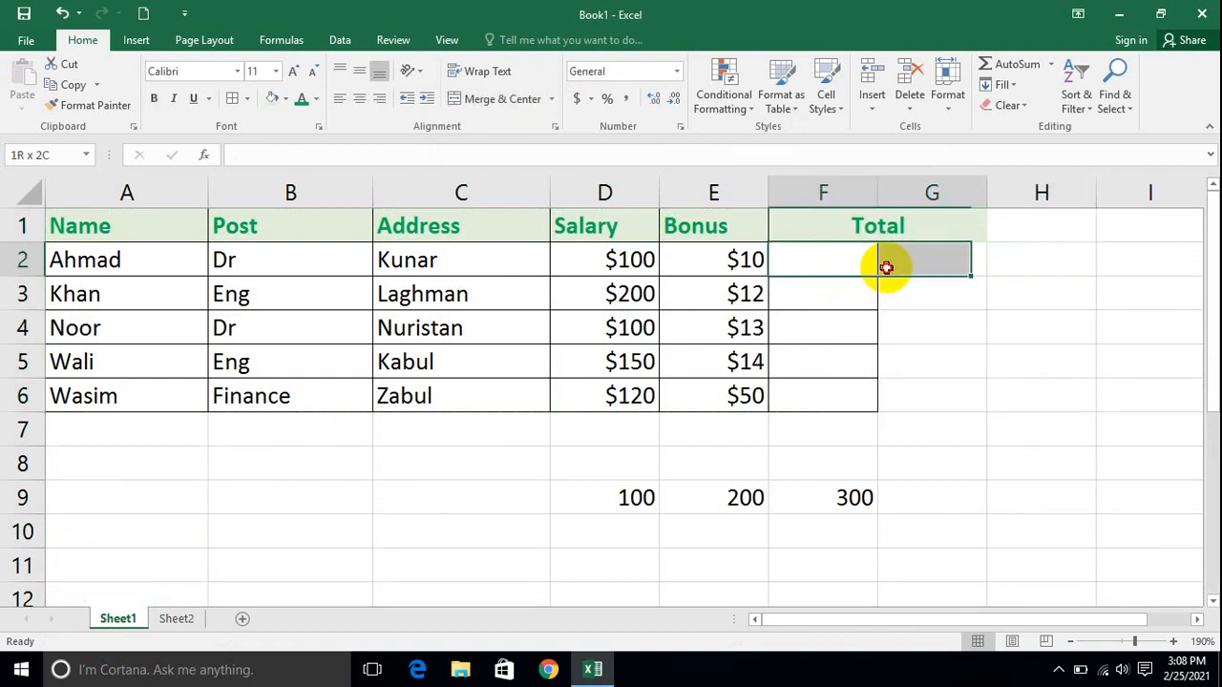
pyautogui.click(514, 99)
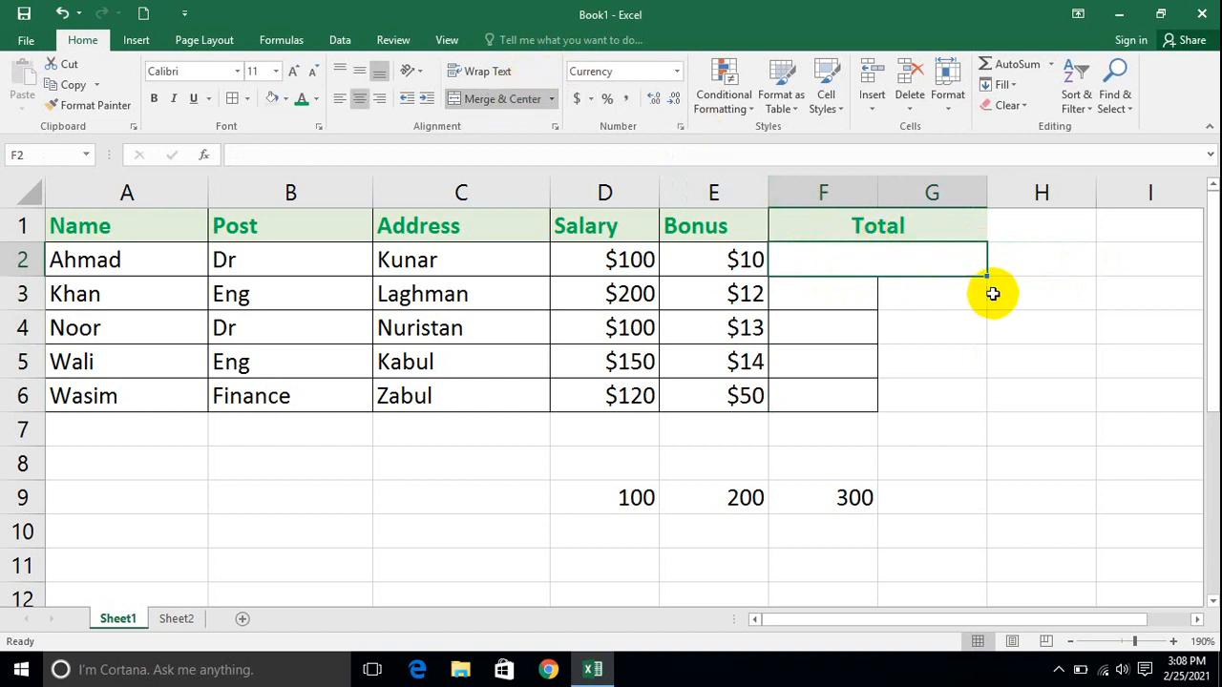
pyautogui.moveTo(987, 276); pyautogui.dragTo(964, 403)
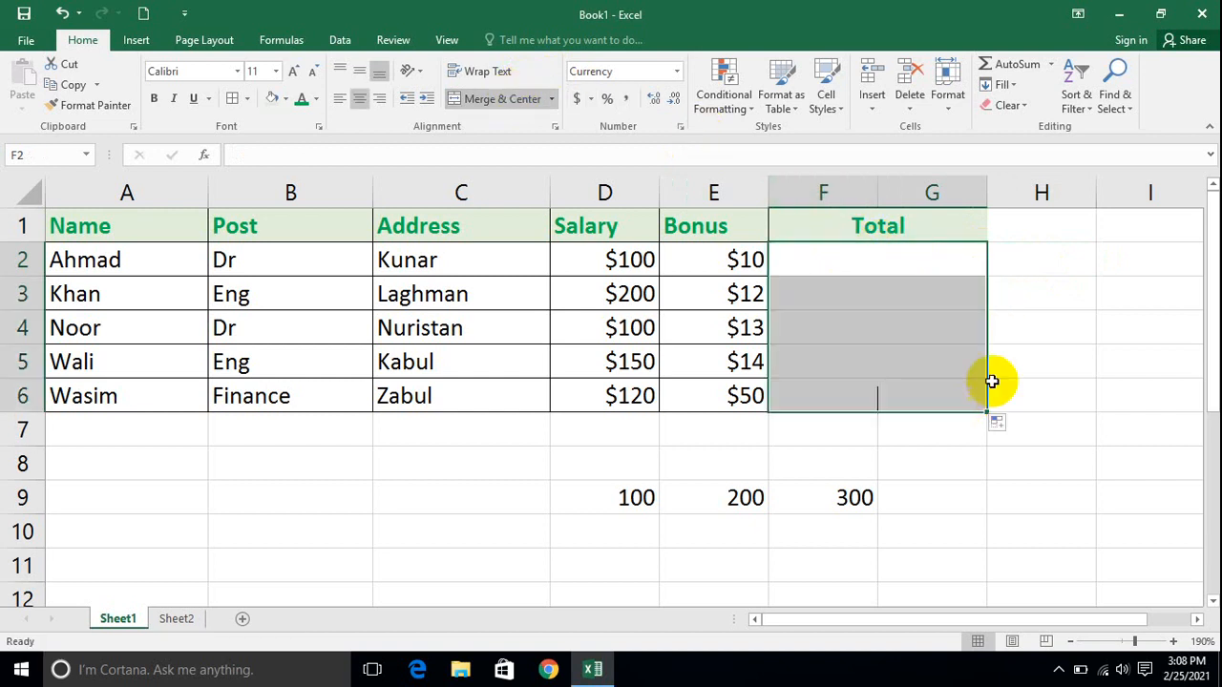
pyautogui.click(994, 370)
# Step: Enter the formula =D2+E2 in the merged Total cell F2 and fill it down to row 6
pyautogui.click(867, 253)
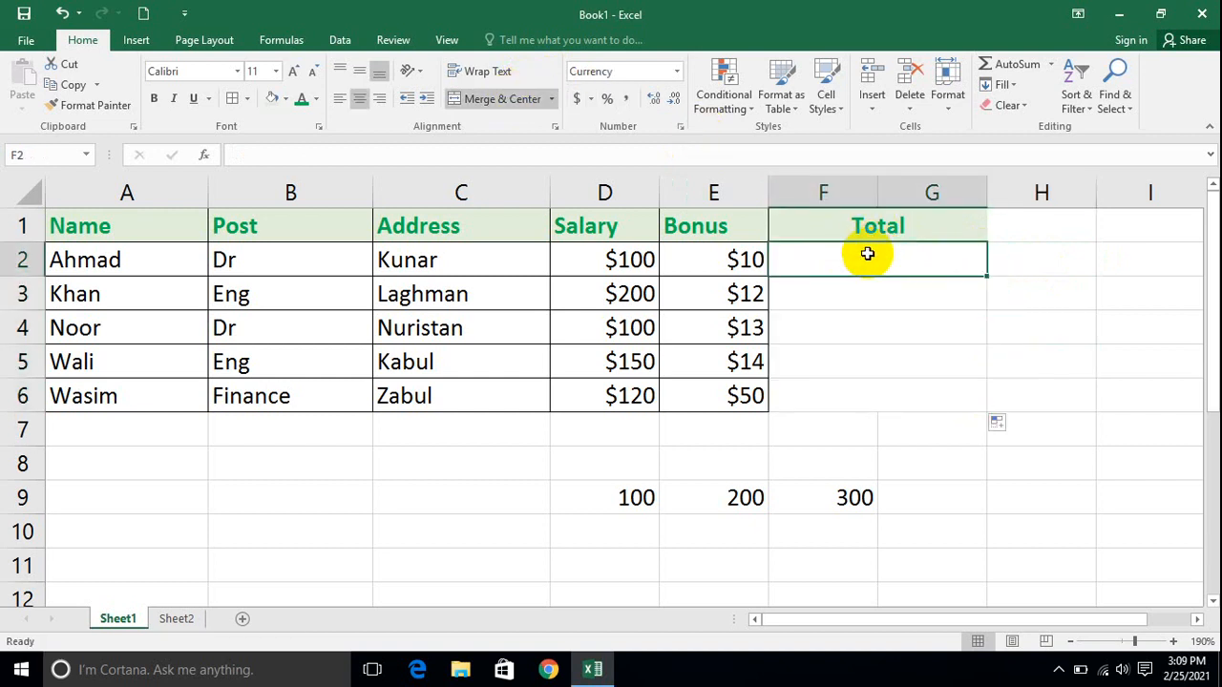
pyautogui.write('=')
pyautogui.click(621, 260)
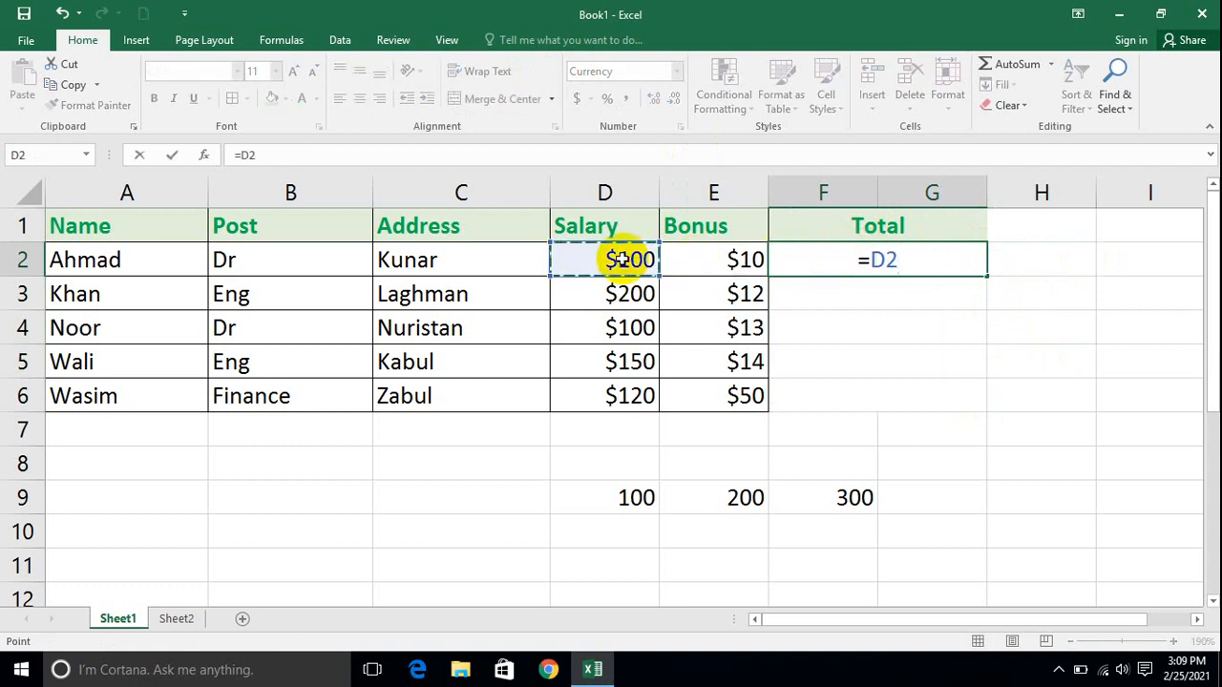
pyautogui.click(742, 259)
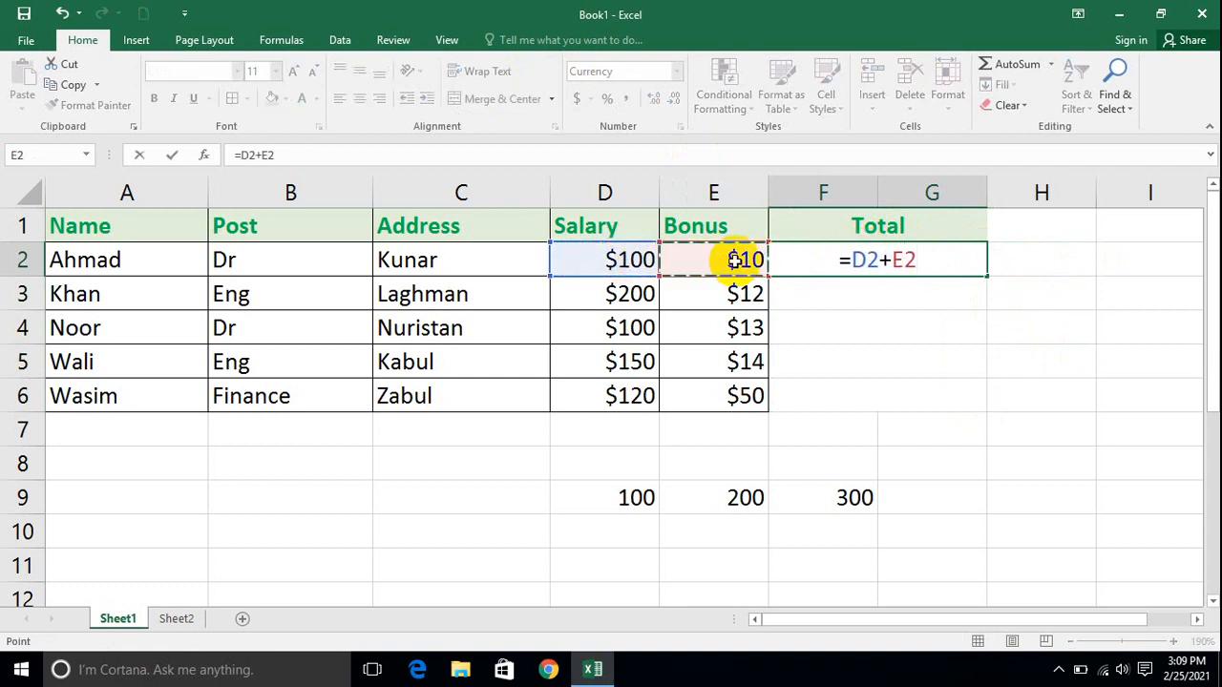
pyautogui.press('Return')
pyautogui.click(931, 264)
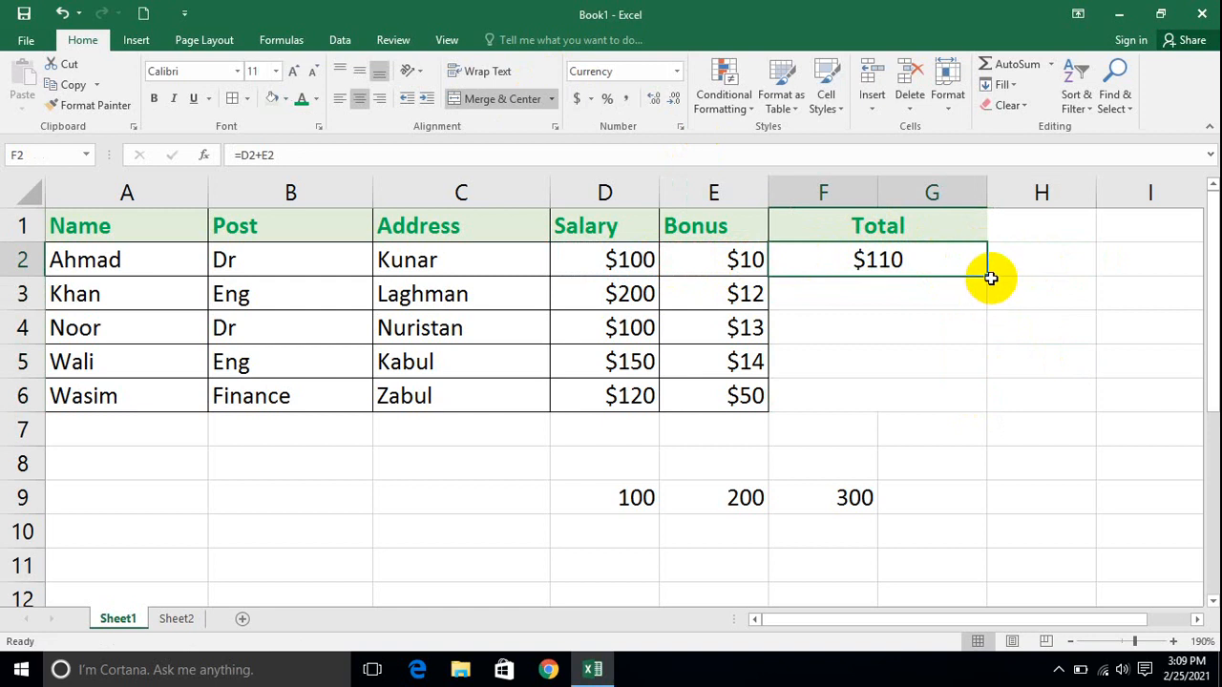
pyautogui.moveTo(988, 275); pyautogui.dragTo(938, 429)
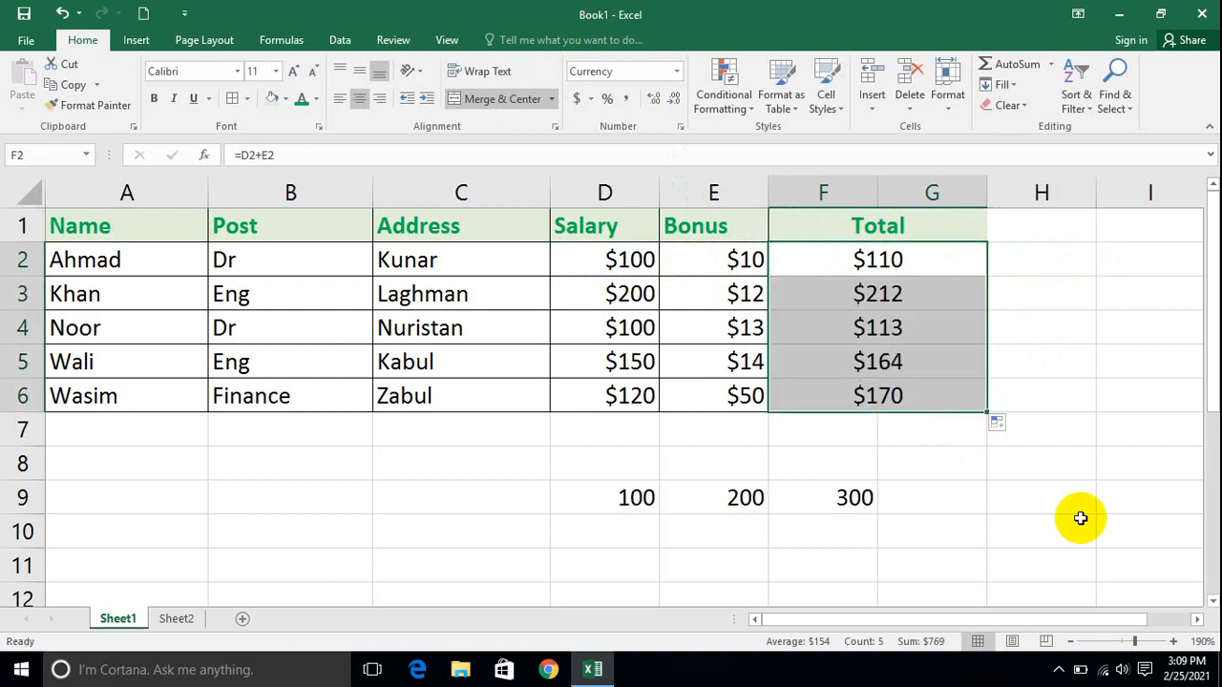
# Step: Apply borders to all cells of the table A1:G6 and select the Total values in F2:G6
pyautogui.click(1118, 455)
pyautogui.moveTo(881, 395); pyautogui.dragTo(3, 164)
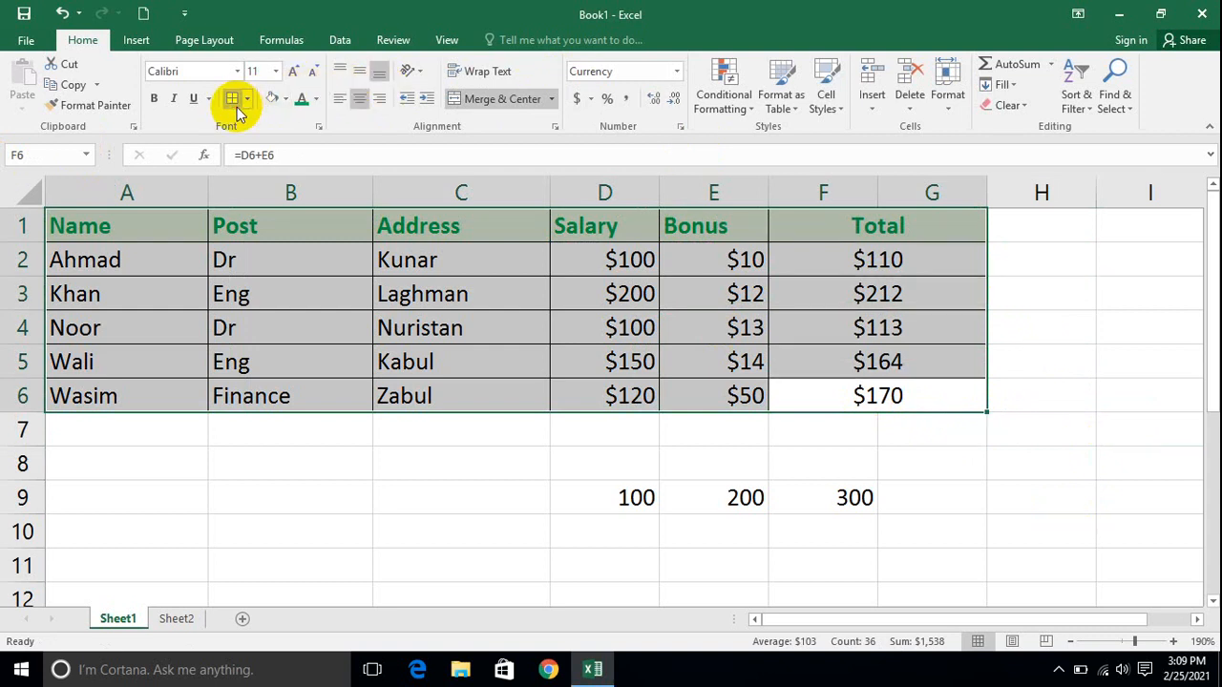
pyautogui.moveTo(872, 259); pyautogui.dragTo(864, 395)
pyautogui.click(727, 91)
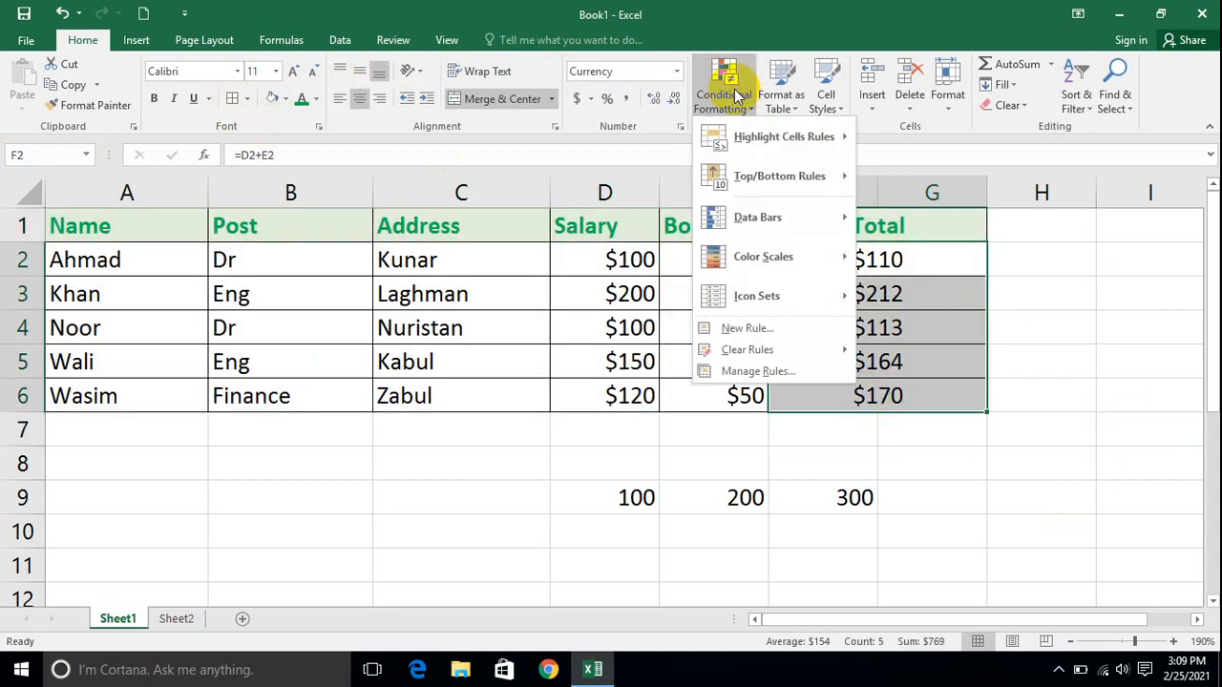
pyautogui.moveTo(773, 134)
pyautogui.click(962, 172)
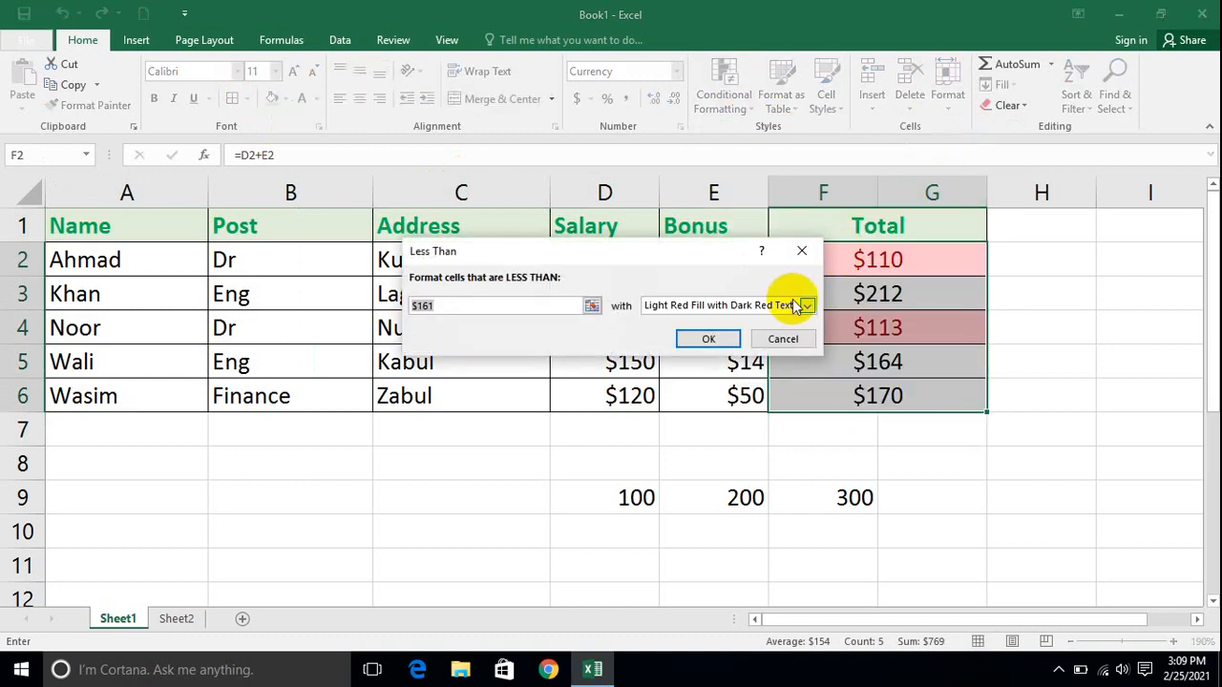
pyautogui.click(802, 254)
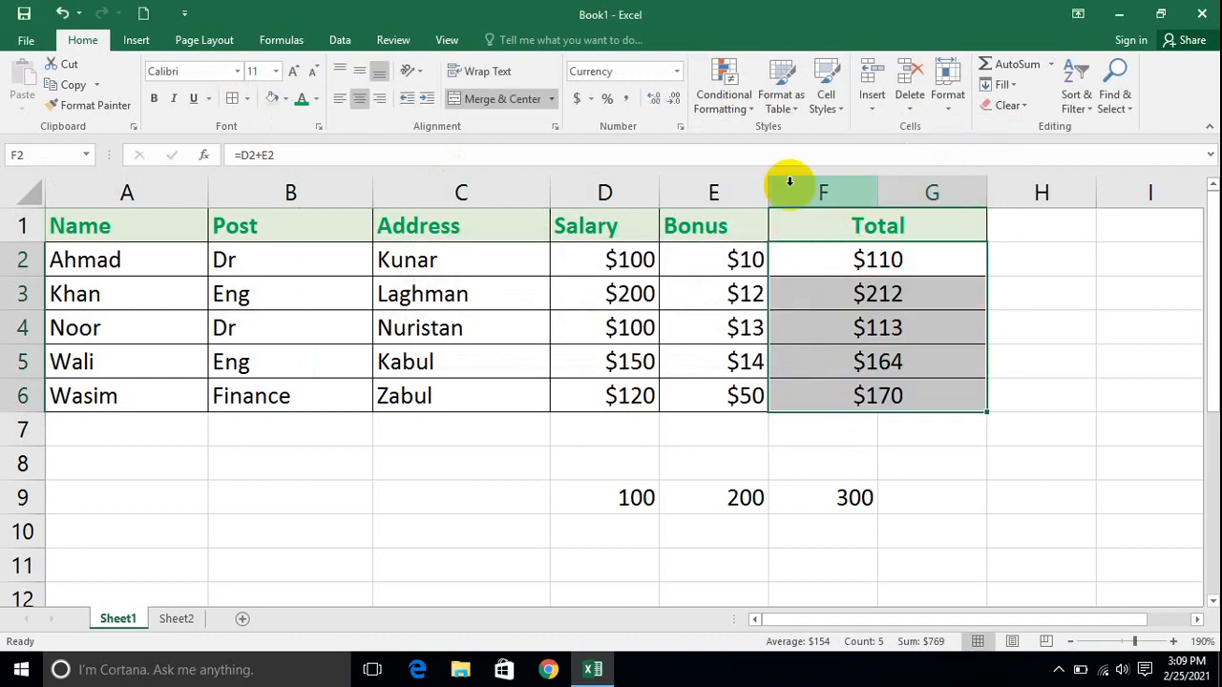
# Step: Add a Greater Than 150 highlight rule with Light Red Fill with Dark Red Text to the Total values F2:G6
pyautogui.click(724, 102)
pyautogui.moveTo(777, 134)
pyautogui.click(910, 145)
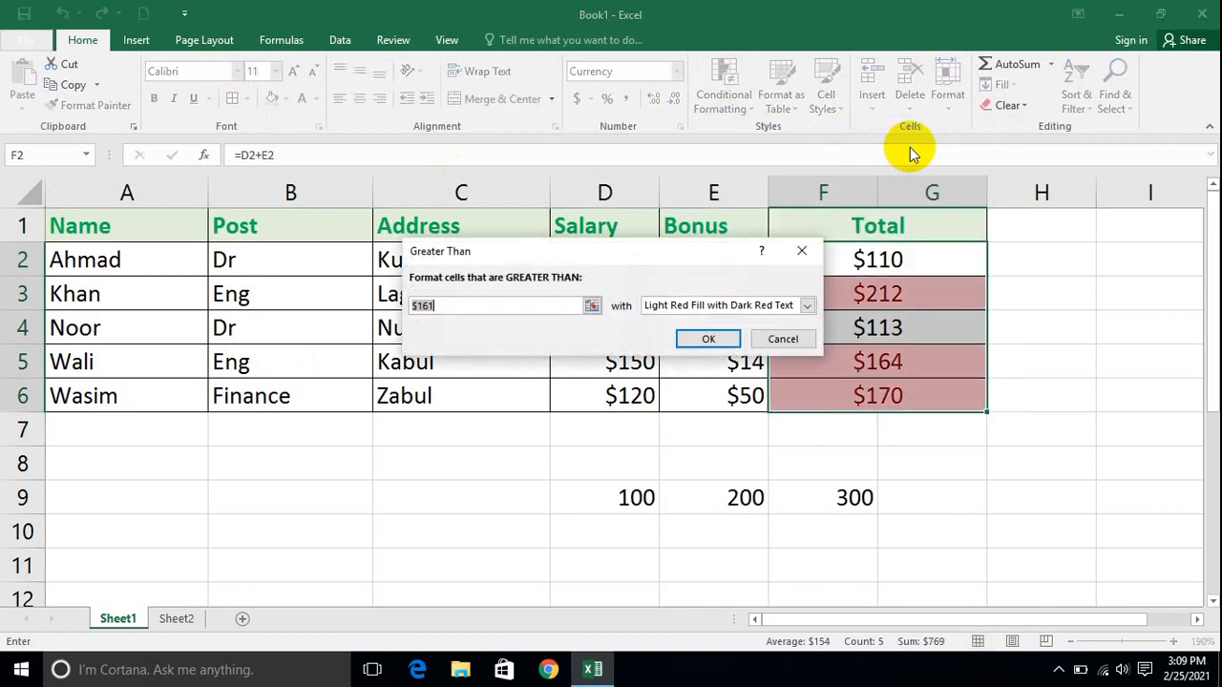
pyautogui.write('1')
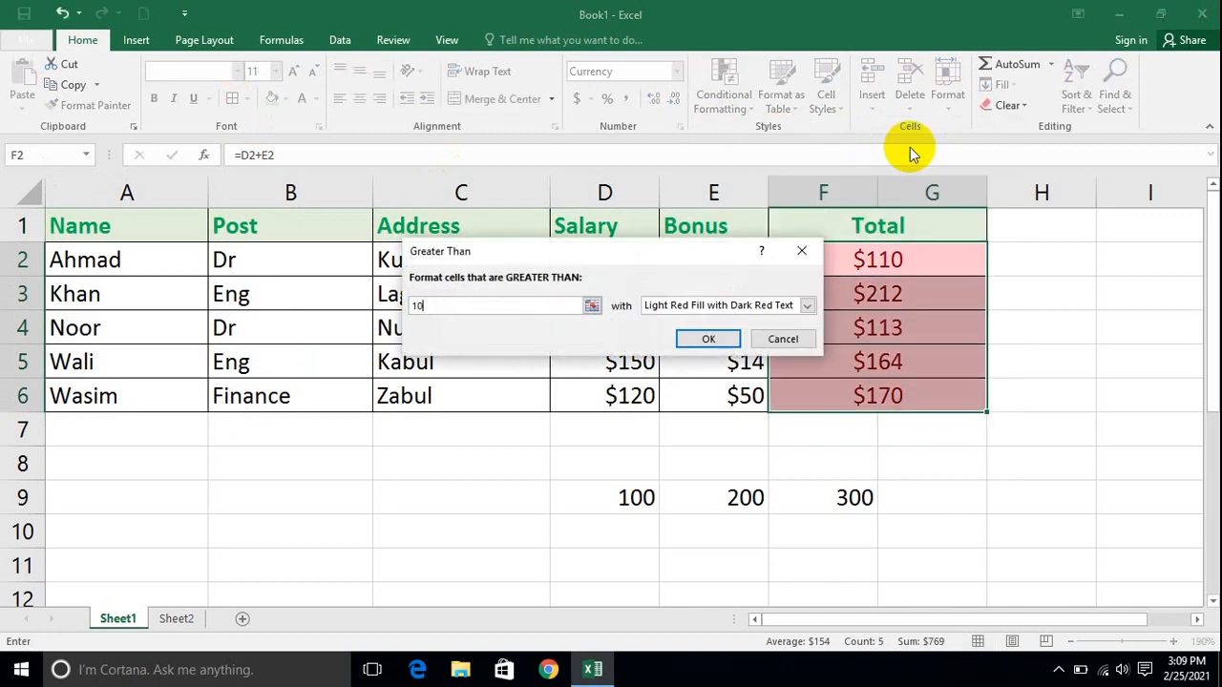
pyautogui.write('50')
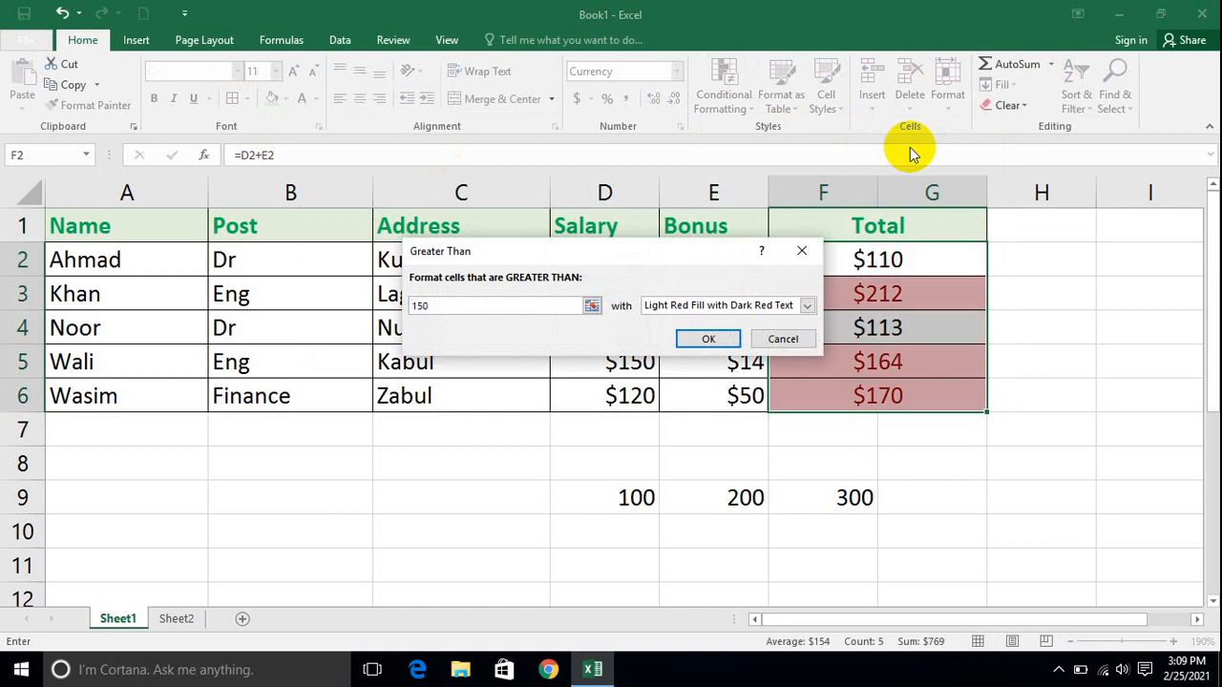
pyautogui.click(706, 339)
pyautogui.click(922, 431)
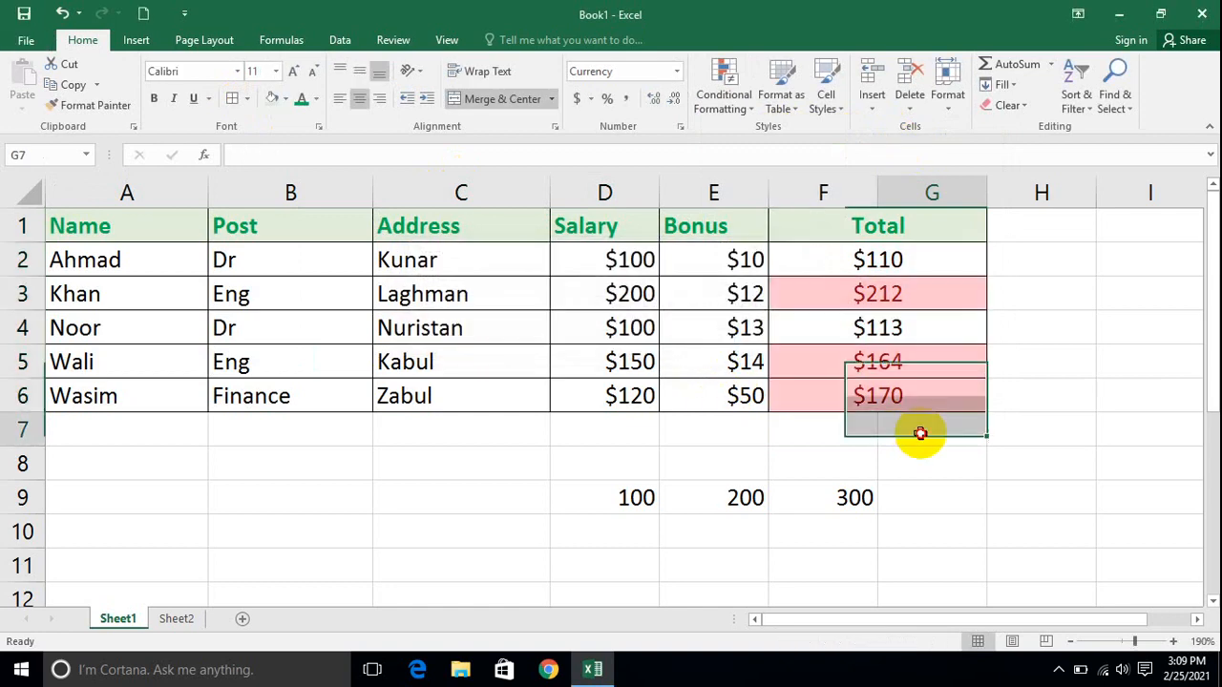
# Step: Copy the table A1:G6 from Sheet1 and select cell A25 of Sheet2 as the paste destination
pyautogui.moveTo(872, 389); pyautogui.dragTo(123, 181)
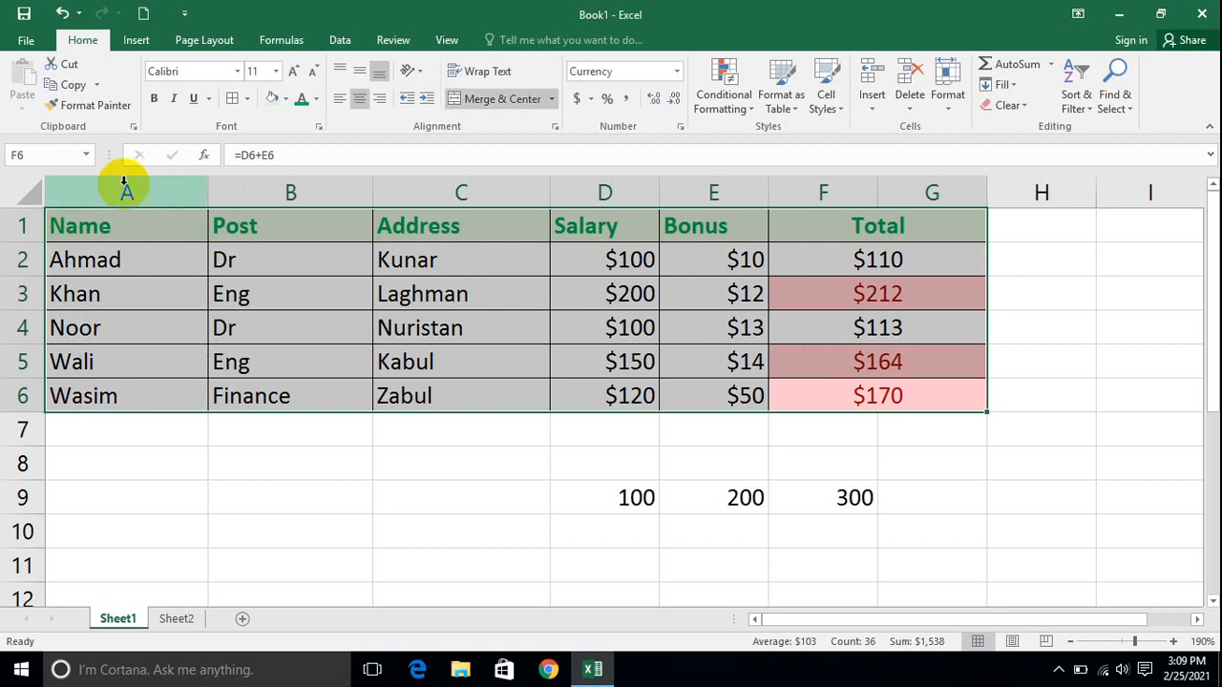
pyautogui.click(76, 85)
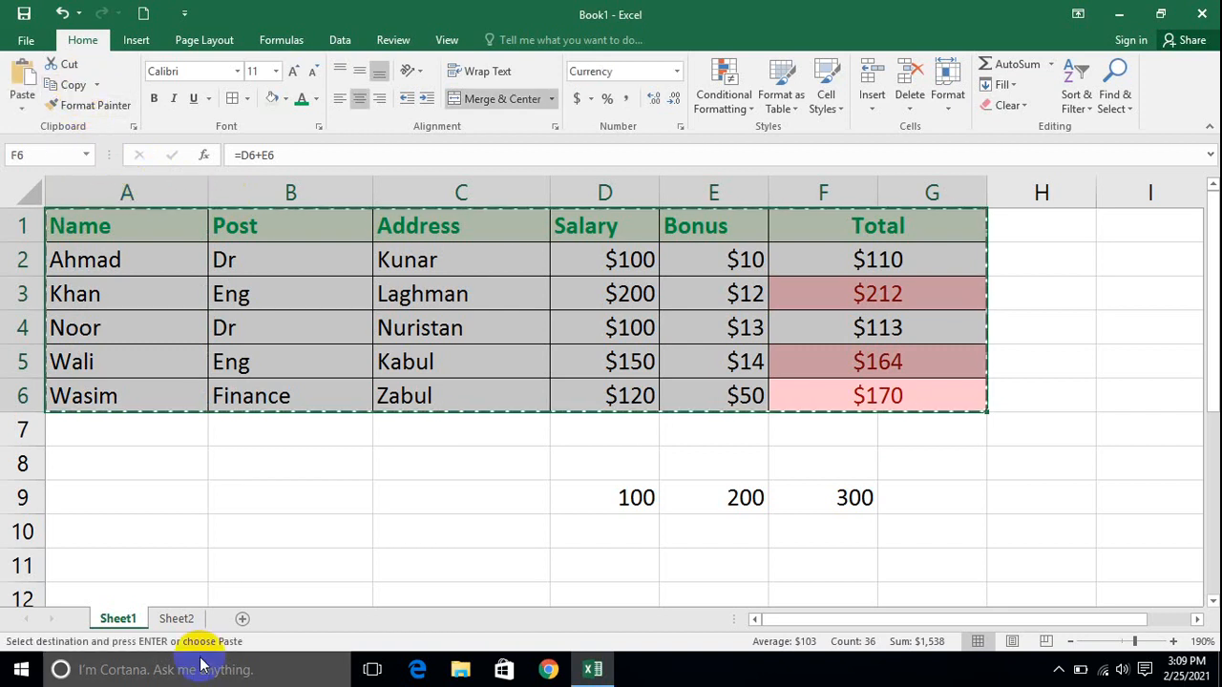
pyautogui.click(176, 618)
pyautogui.press('Right')
pyautogui.press('Right')
pyautogui.press('Down')
pyautogui.press('Down')
pyautogui.press('Left')
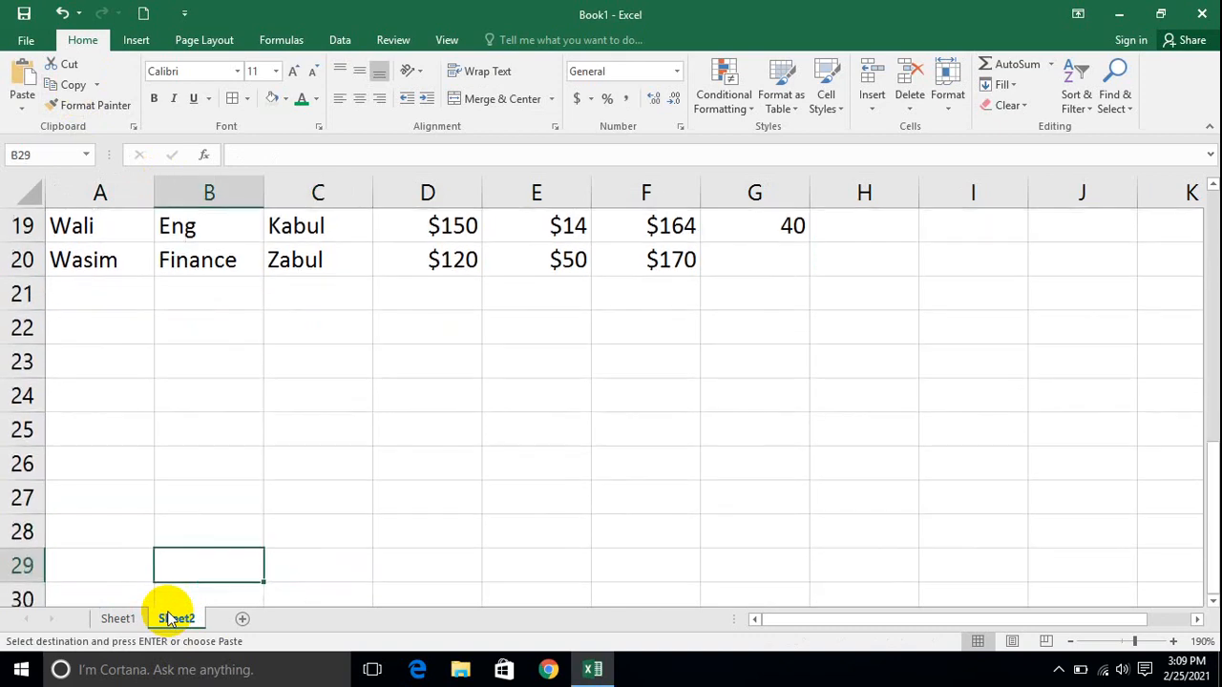
pyautogui.press('Left')
pyautogui.press('Up')
pyautogui.press('Up')
pyautogui.press('Up')
pyautogui.press('Up')
# Step: Check the Paste Special options at A25 for All merging conditional formats and close the dialog without pasting
pyautogui.hotkey('ctrl', 'alt', 'v')
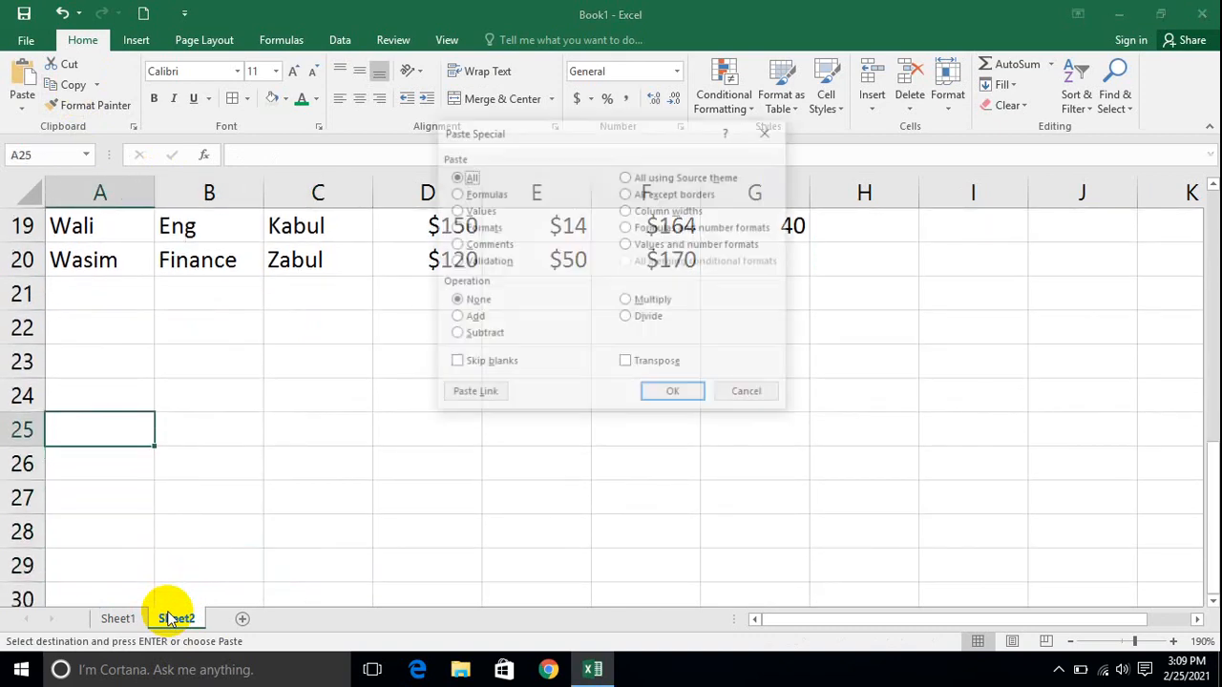
pyautogui.click(749, 396)
pyautogui.click(23, 105)
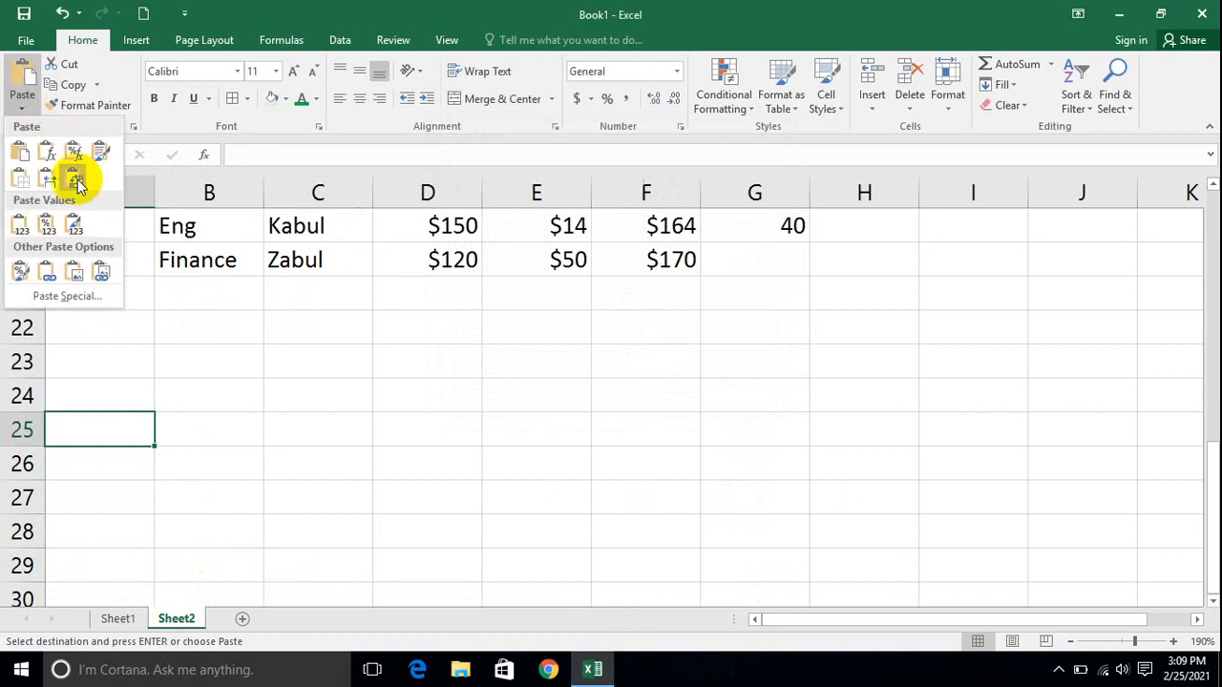
pyautogui.click(54, 295)
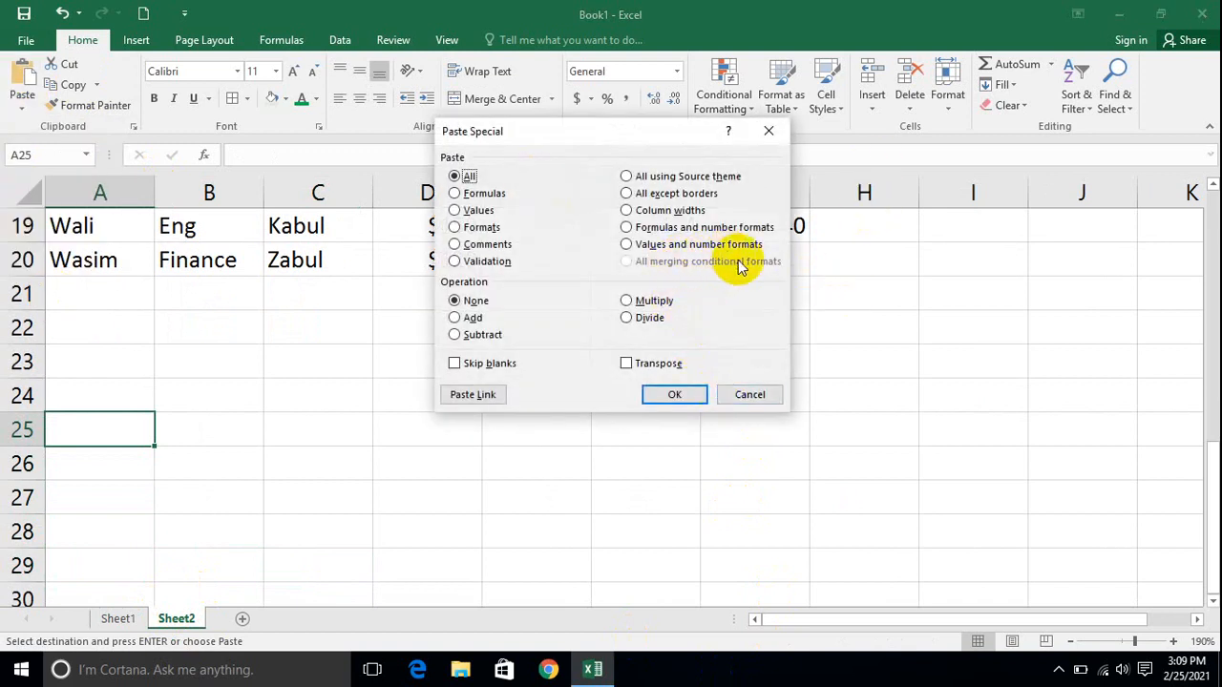
pyautogui.click(749, 394)
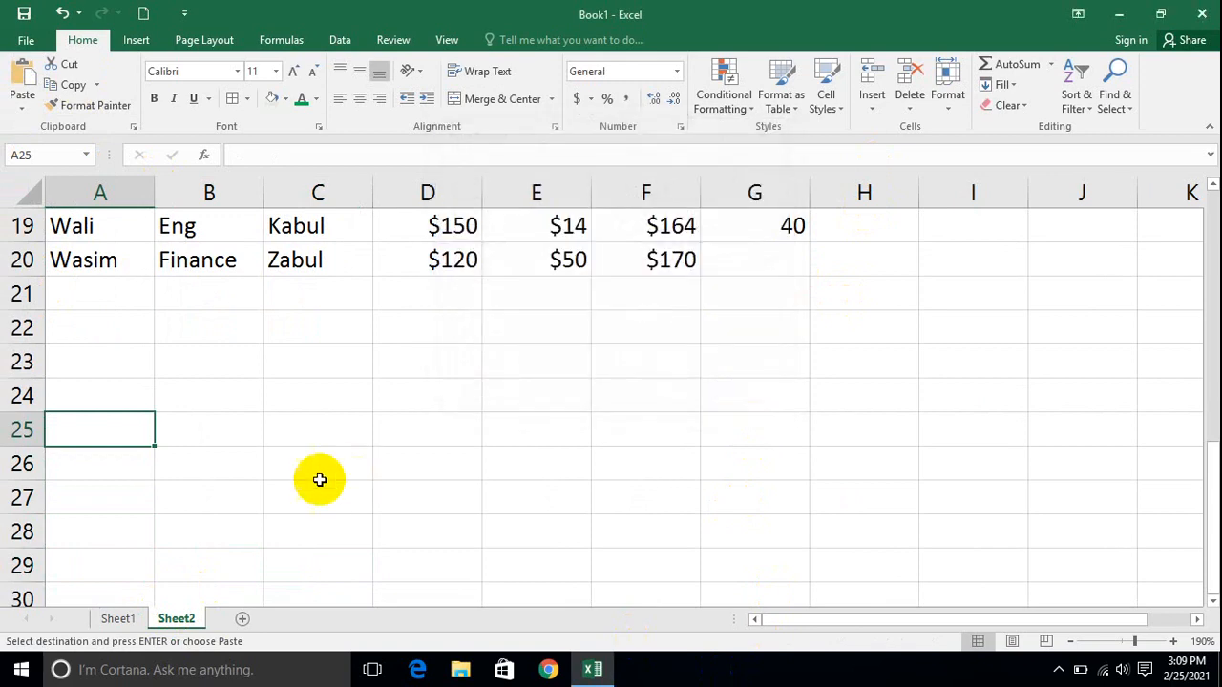
# Step: Copy the Sheet1 table A1:G6 again and try to paste it at A23 of Sheet2 with All merging conditional formats
pyautogui.click(117, 618)
pyautogui.moveTo(801, 389); pyautogui.dragTo(95, 183)
pyautogui.click(73, 85)
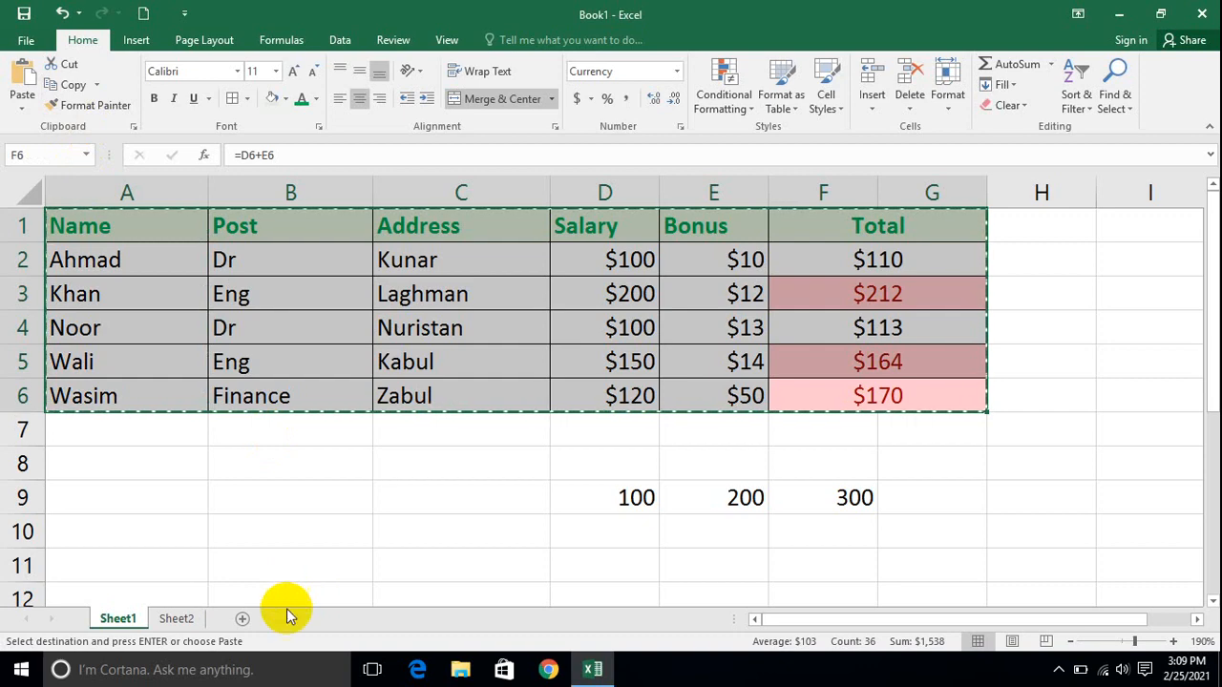
pyautogui.click(177, 620)
pyautogui.click(101, 353)
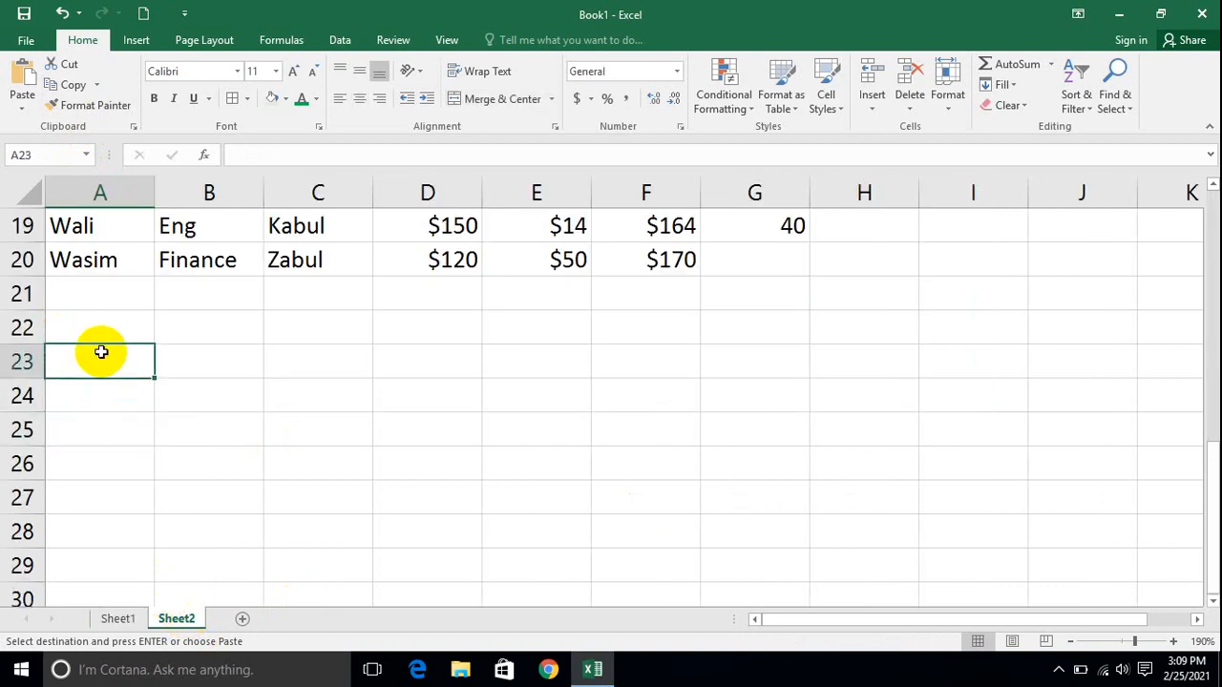
pyautogui.hotkey('ctrl', 'alt', 'v')
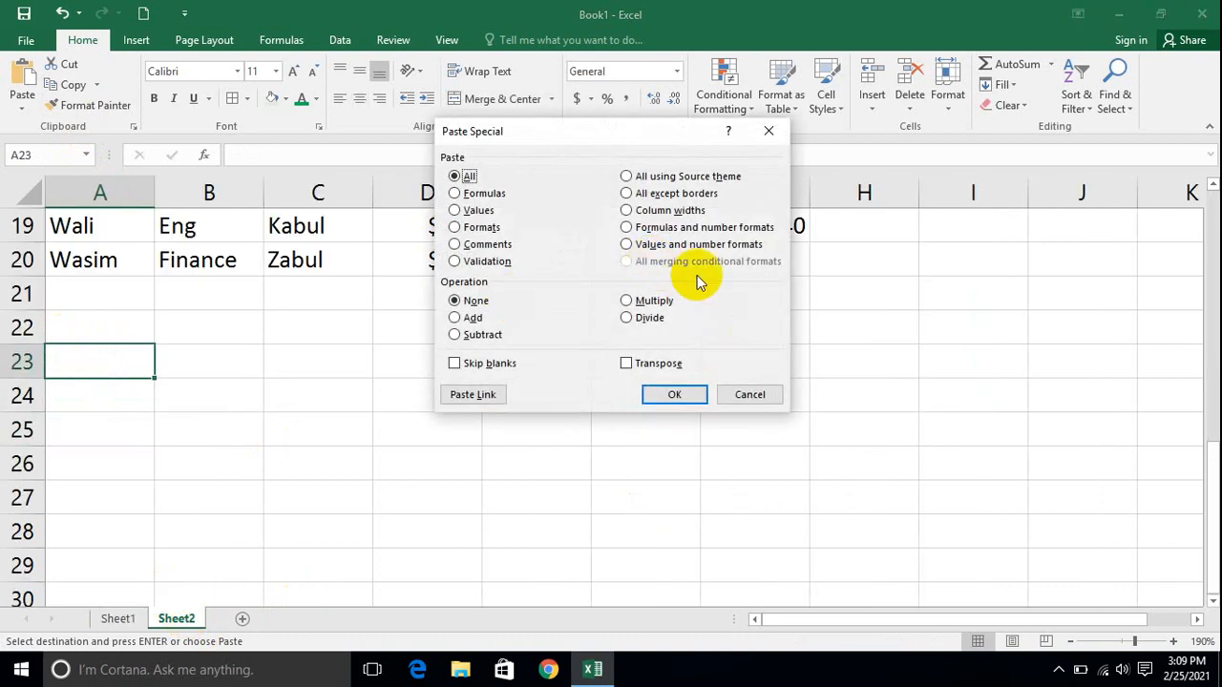
pyautogui.click(749, 395)
# Step: Return to Sheet1 and copy the Total column F1:G6
pyautogui.hotkey('ctrl', 'pageup')
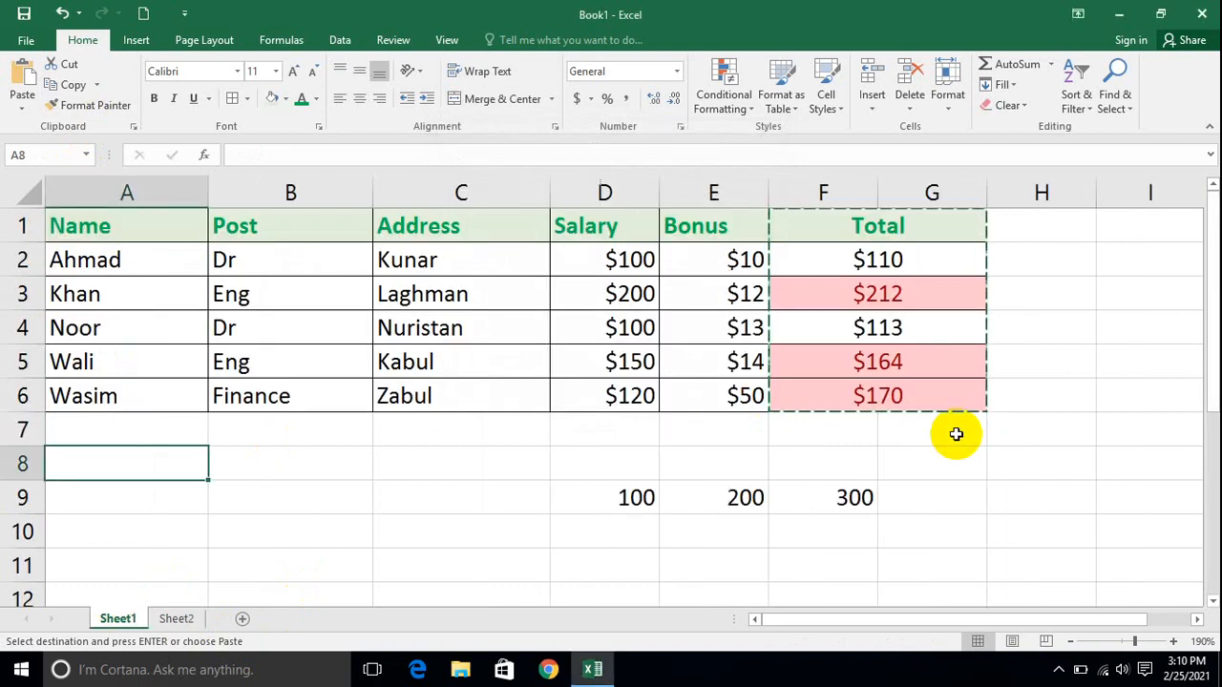
pyautogui.moveTo(876, 399); pyautogui.dragTo(824, 184)
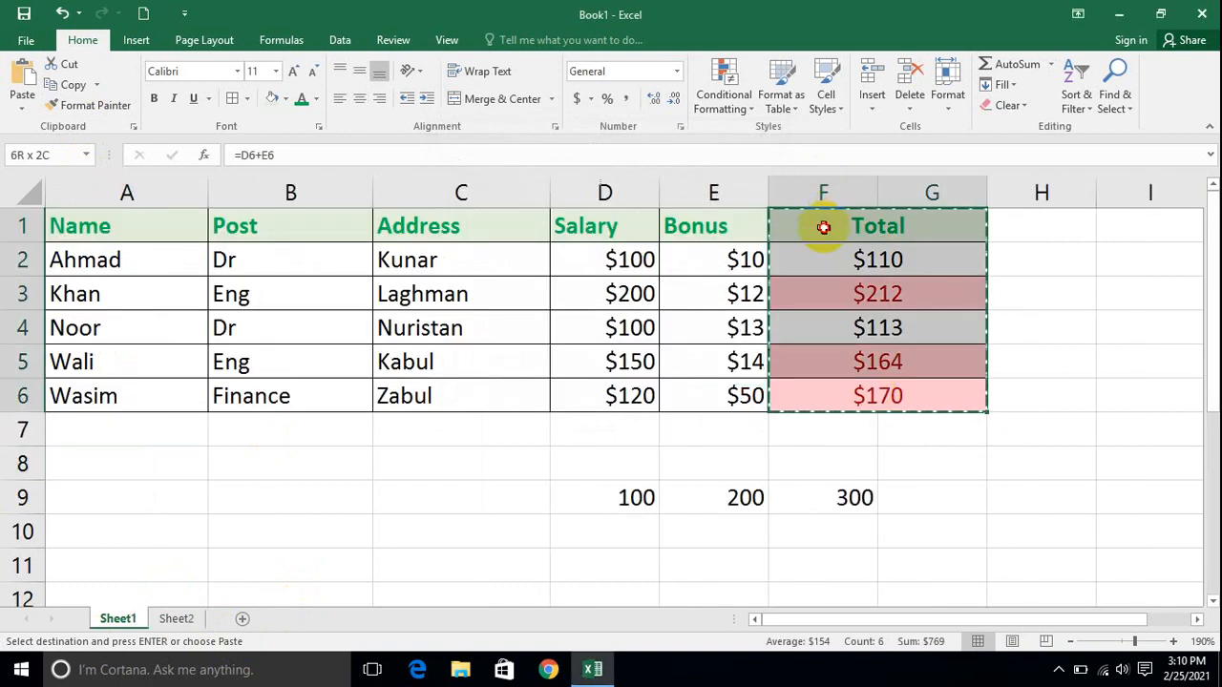
pyautogui.moveTo(825, 248); pyautogui.dragTo(825, 250)
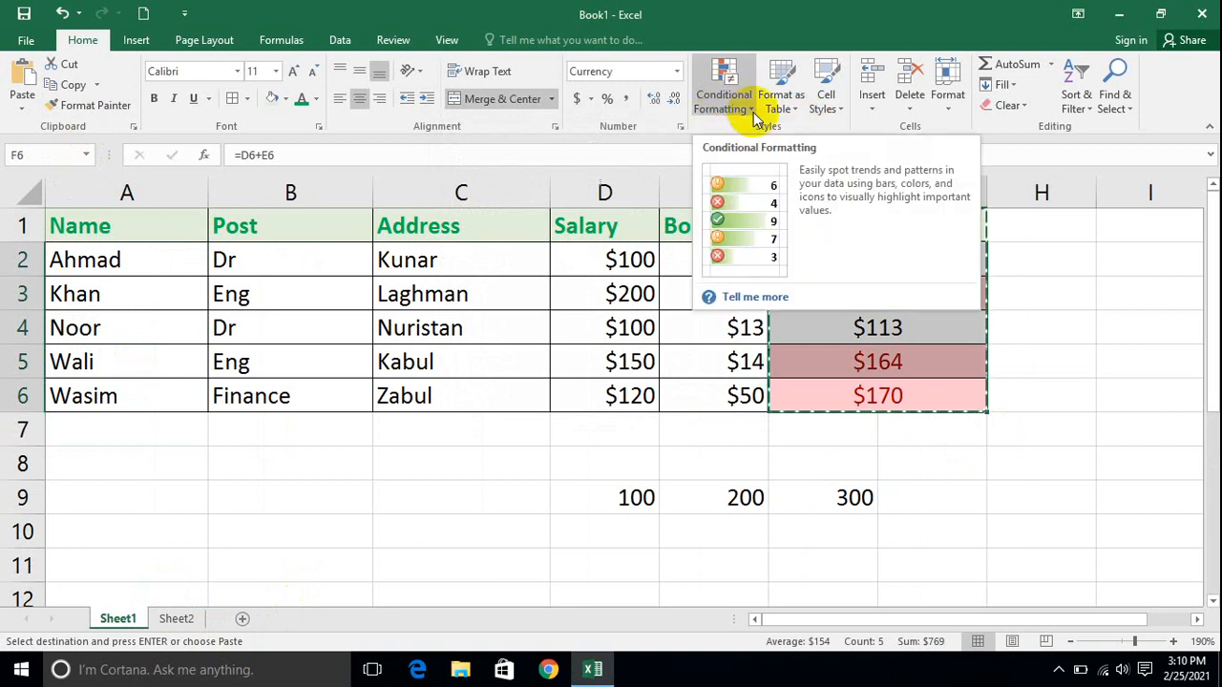
pyautogui.moveTo(904, 399); pyautogui.dragTo(869, 229)
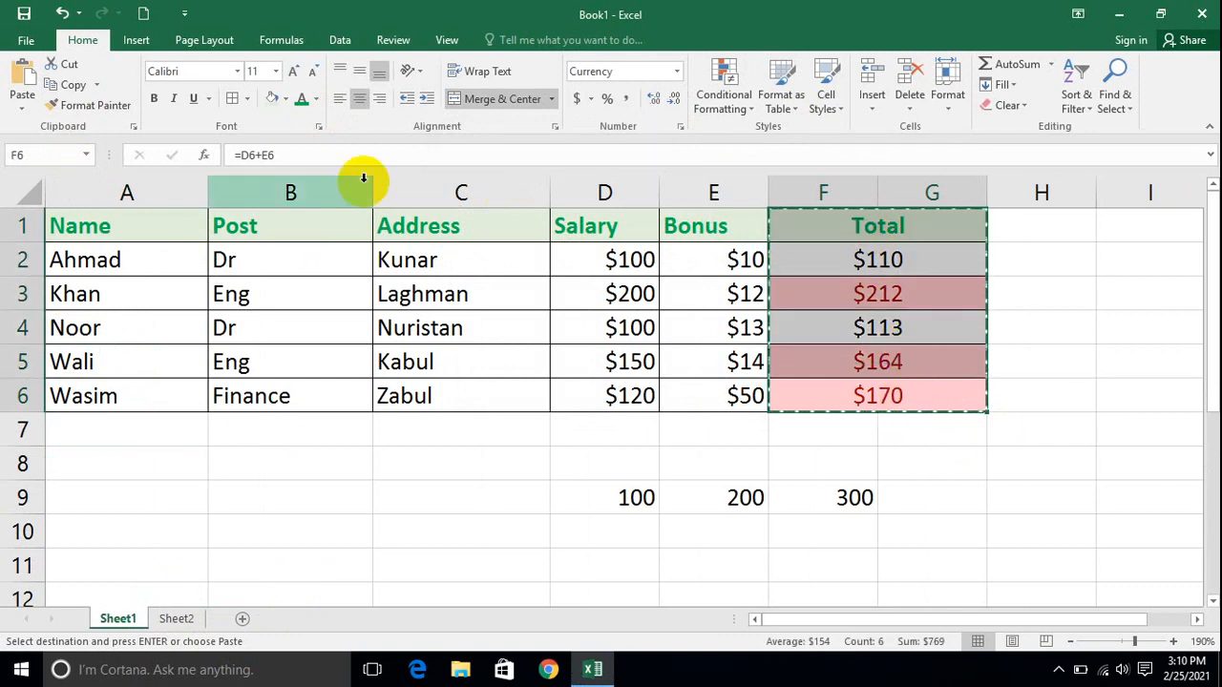
# Step: Paste the copied Total column at E12 of Sheet1 using the All merging conditional formats option
pyautogui.click(143, 510)
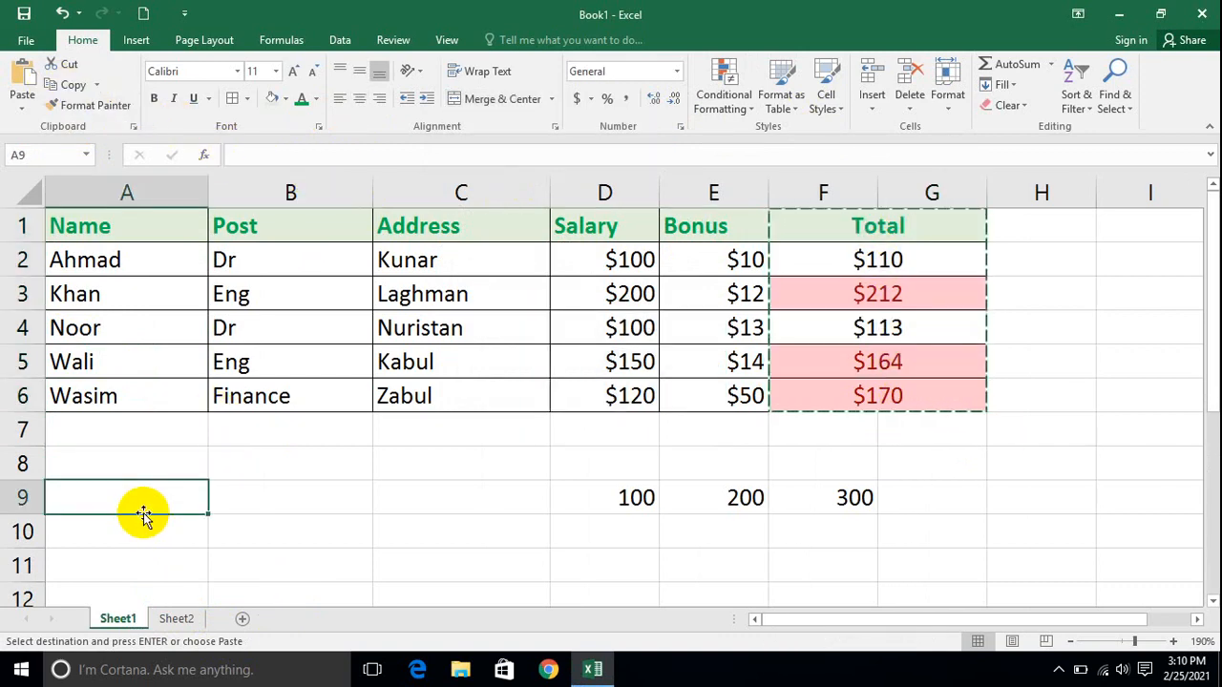
pyautogui.press('Down')
pyautogui.press('Down')
pyautogui.press('Down')
pyautogui.press('Down')
pyautogui.press('Down')
pyautogui.press('Down')
pyautogui.press('Down')
pyautogui.press('Down')
pyautogui.press('Down')
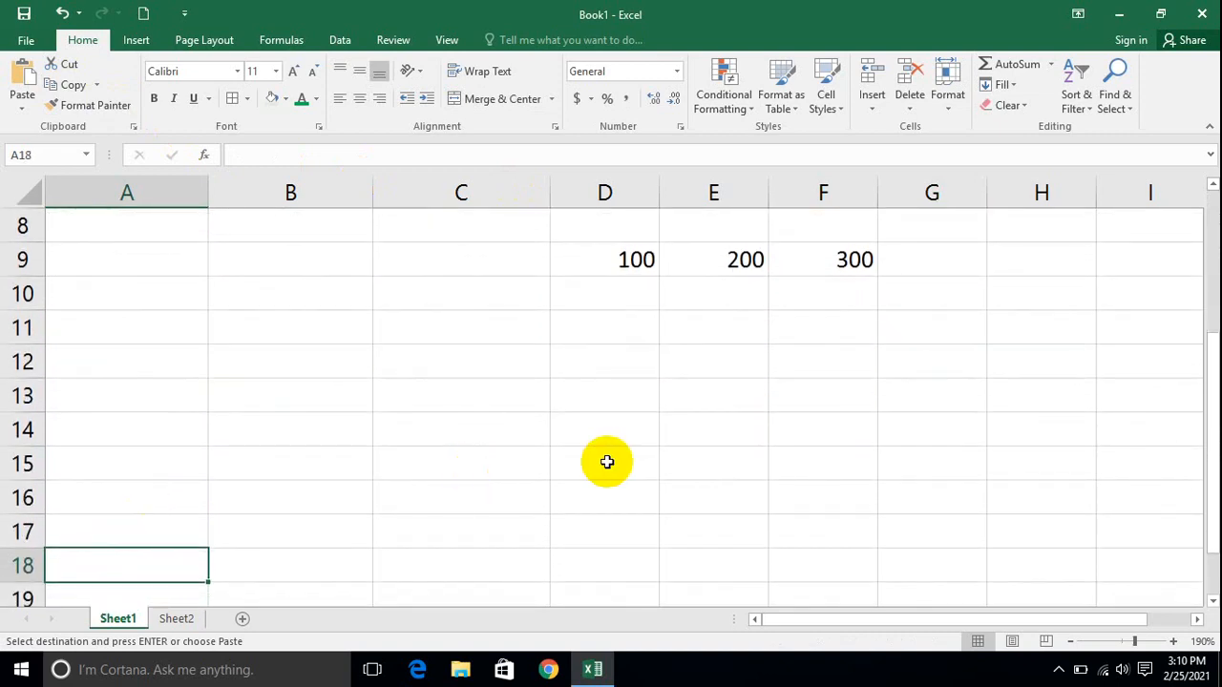
pyautogui.click(668, 369)
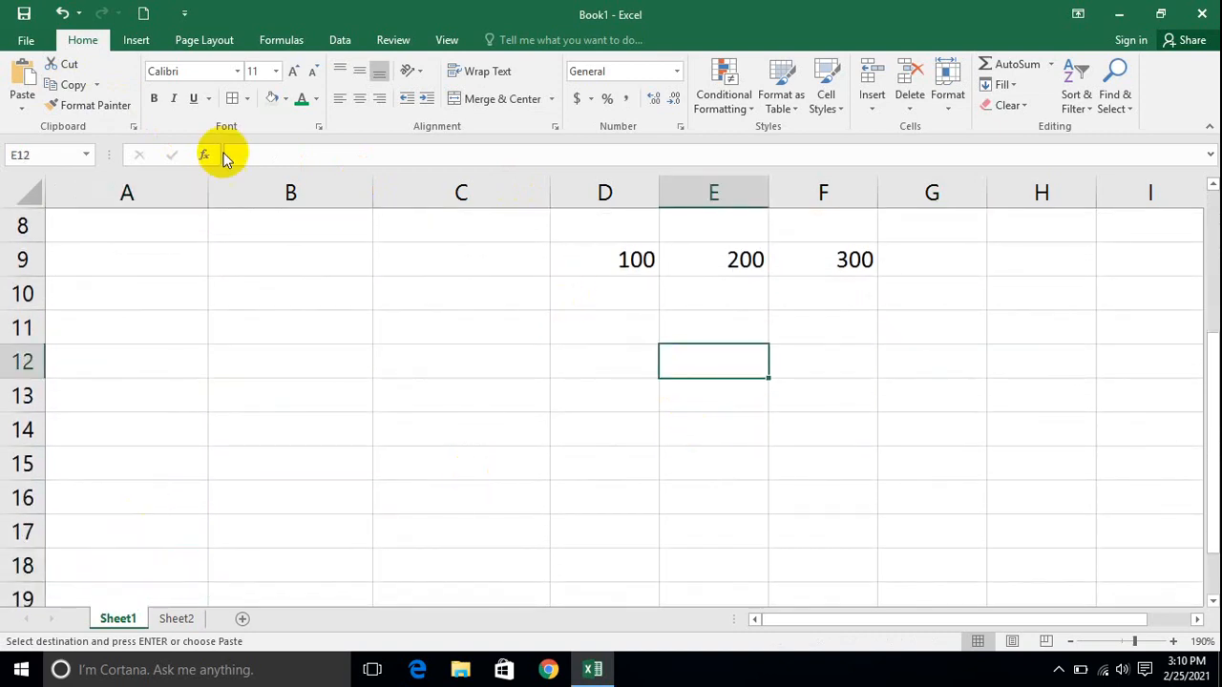
pyautogui.click(22, 103)
pyautogui.click(85, 295)
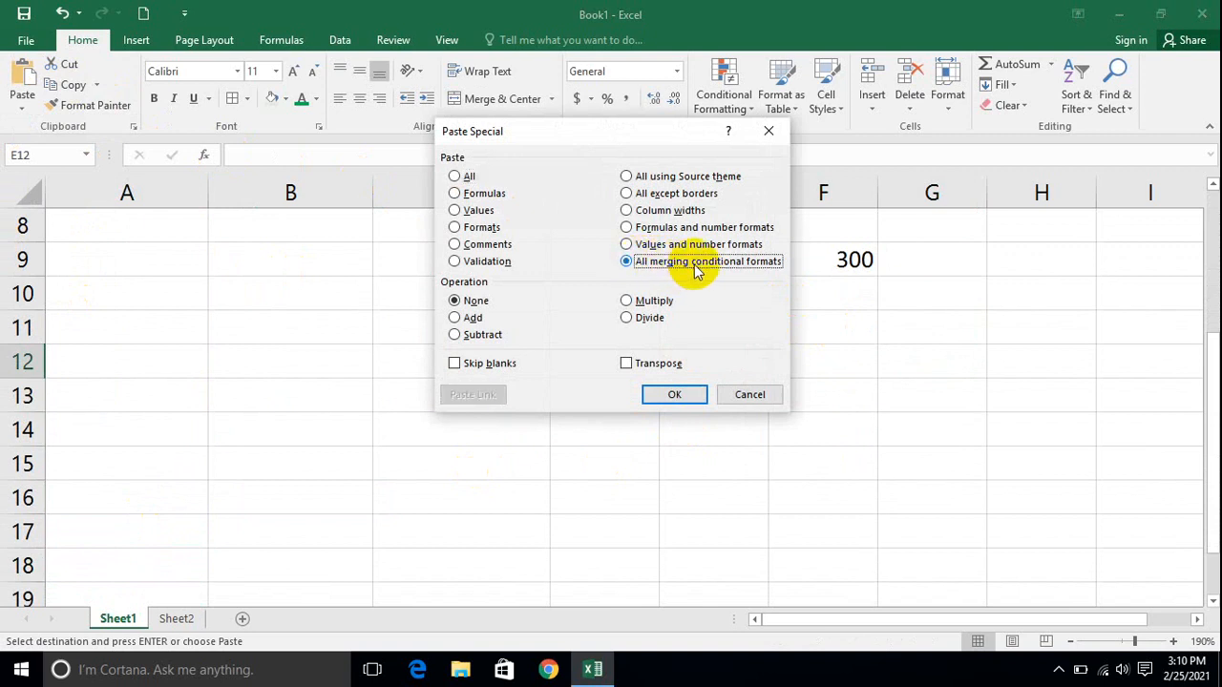
pyautogui.click(671, 395)
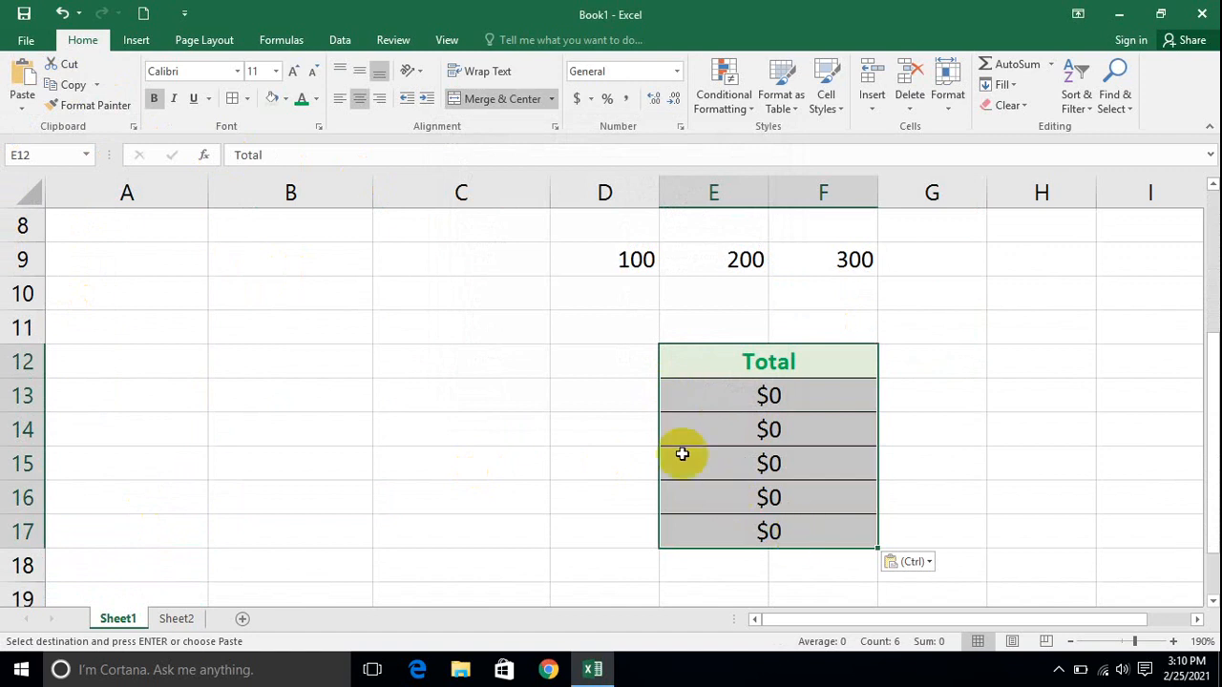
# Step: Enter 300 in cell D13 beside the pasted Total column to test its conditional formatting
pyautogui.click(686, 413)
pyautogui.click(583, 386)
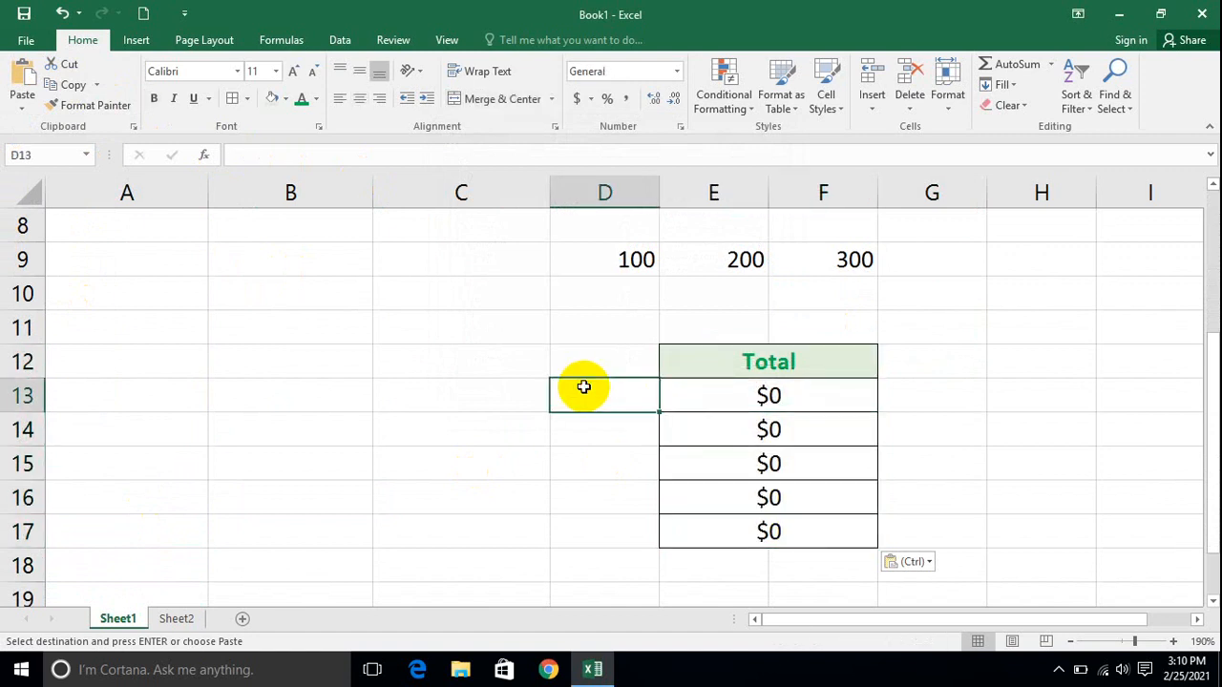
pyautogui.write('300')
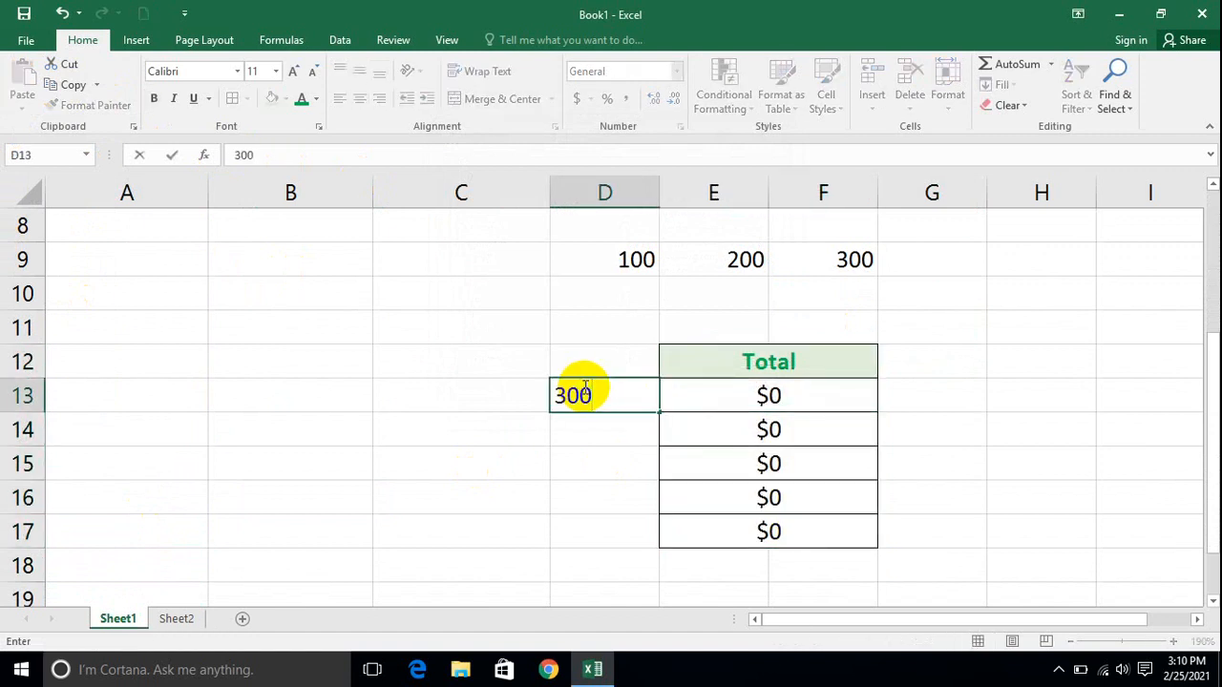
pyautogui.write('\\')
pyautogui.press('Return')
pyautogui.click(583, 387)
pyautogui.write('300')
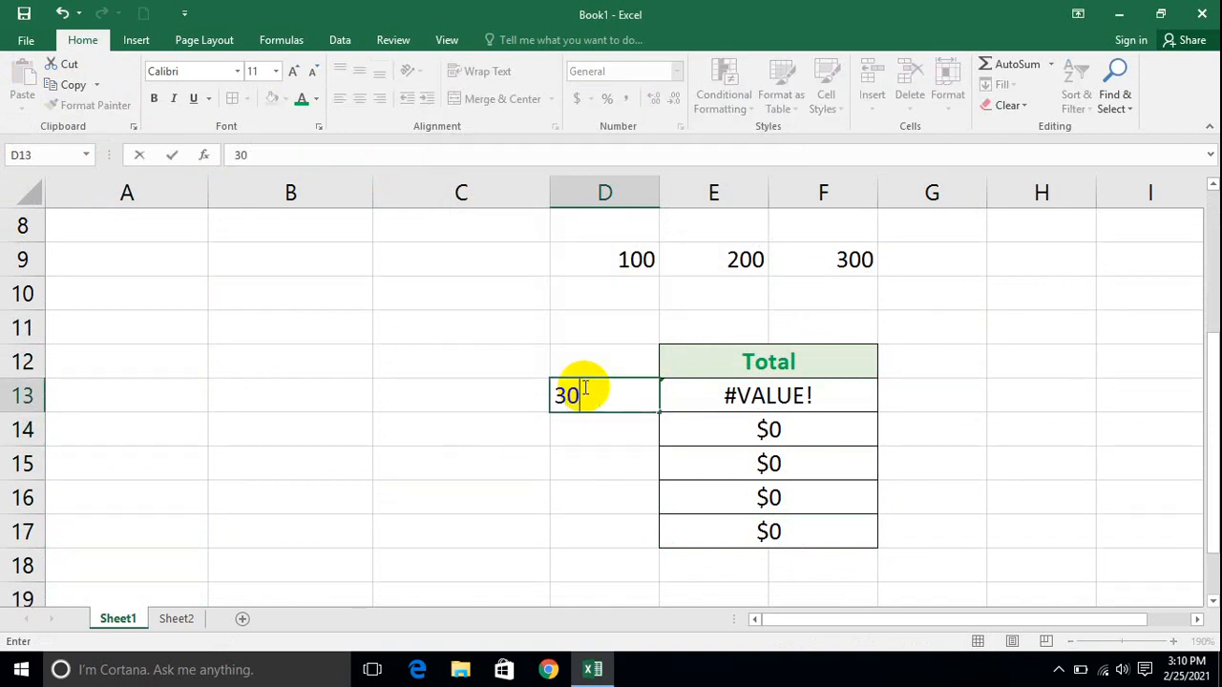
pyautogui.press('Return')
# Step: Enter 50 in D14 and 100 in D15
pyautogui.press('Down')
pyautogui.press('Up')
pyautogui.write('t6')
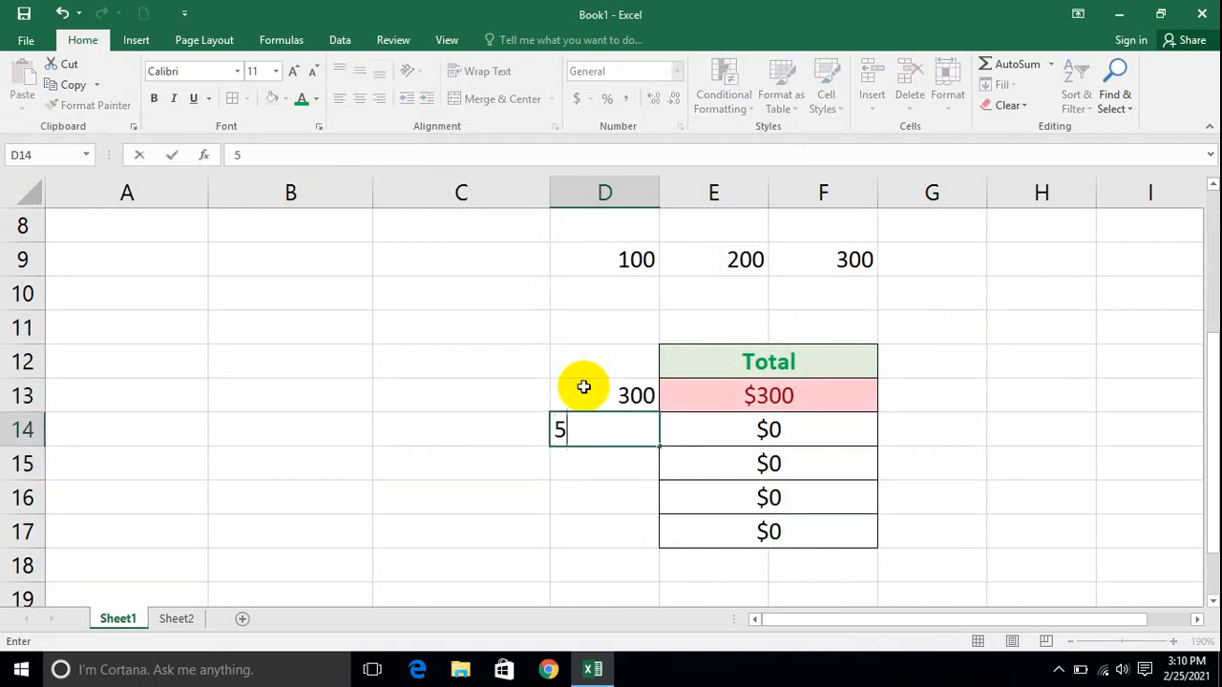
pyautogui.write('0')
pyautogui.press('Return')
pyautogui.write('100')
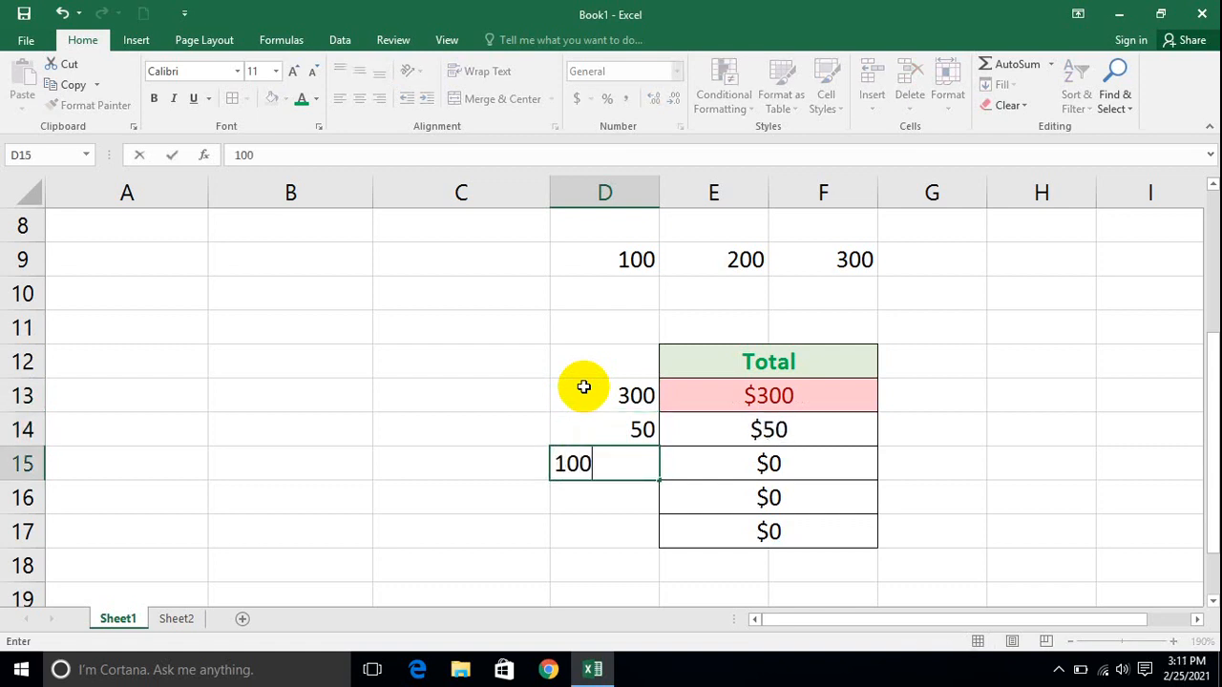
pyautogui.press('Return')
# Step: Enter 150 in D16 and 160 in D17
pyautogui.write('15')
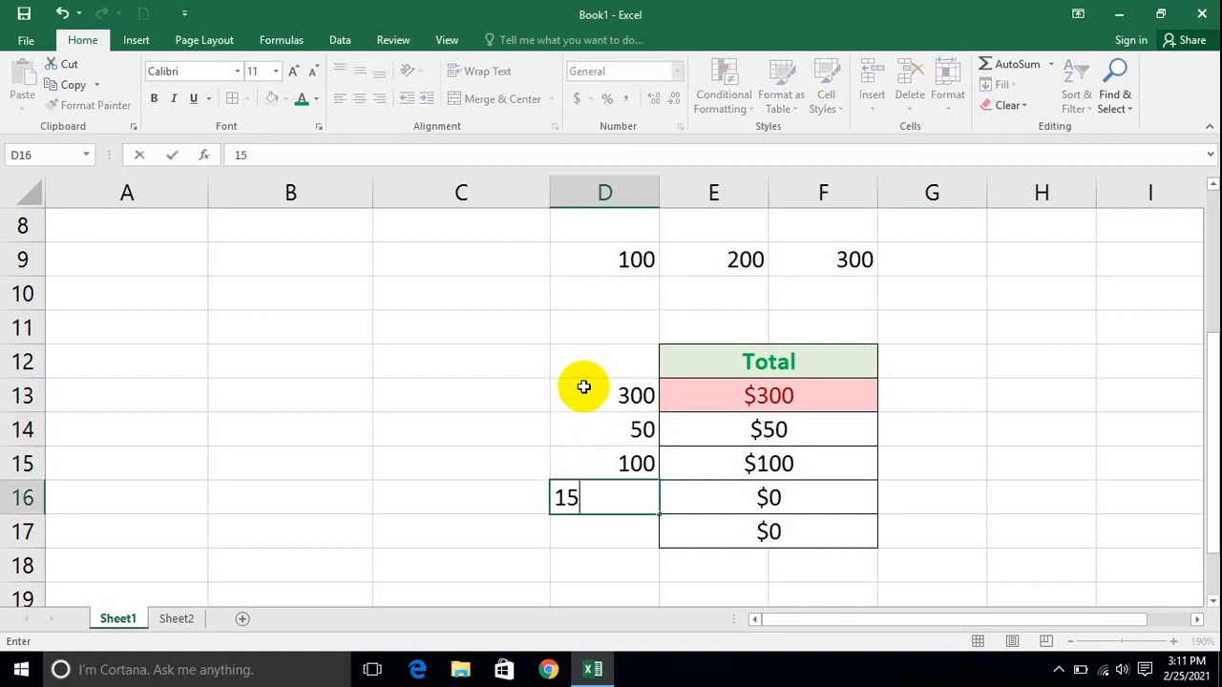
pyautogui.write('0')
pyautogui.press('Return')
pyautogui.press('Up')
pyautogui.press('Down')
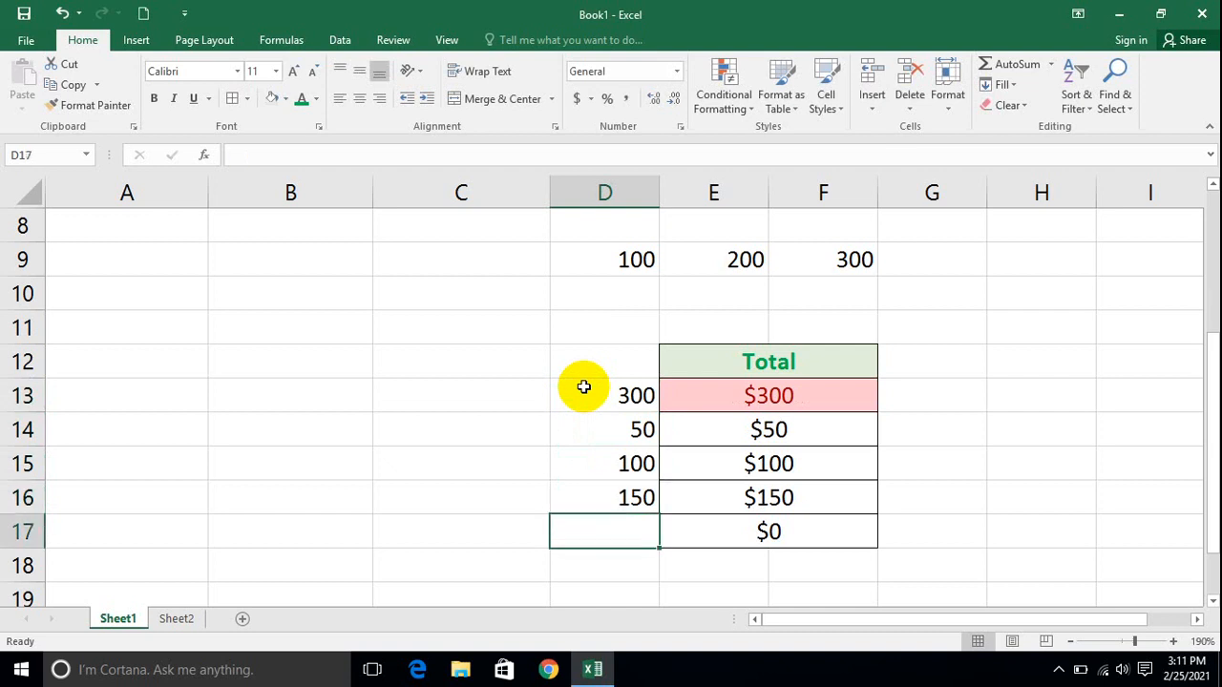
pyautogui.write('160')
pyautogui.press('Return')
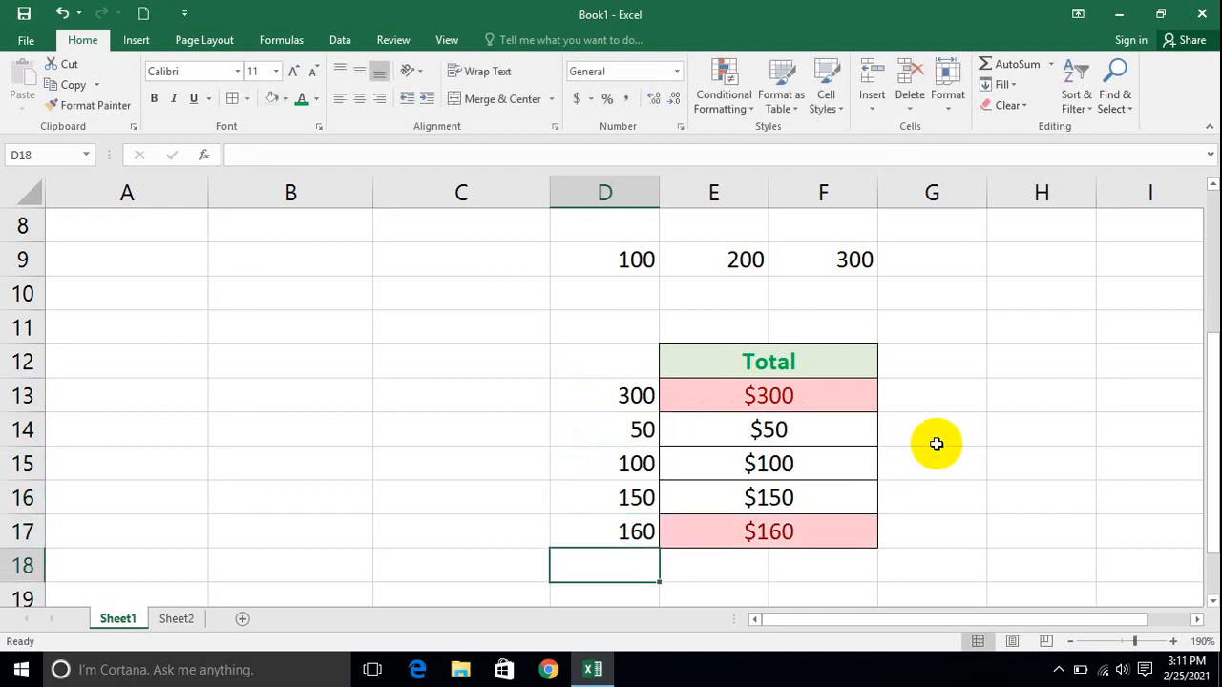
# Step: Copy the original Total values F2:G6, check the Paste Special operation options at A10 and close the dialog without pasting
pyautogui.click(892, 357)
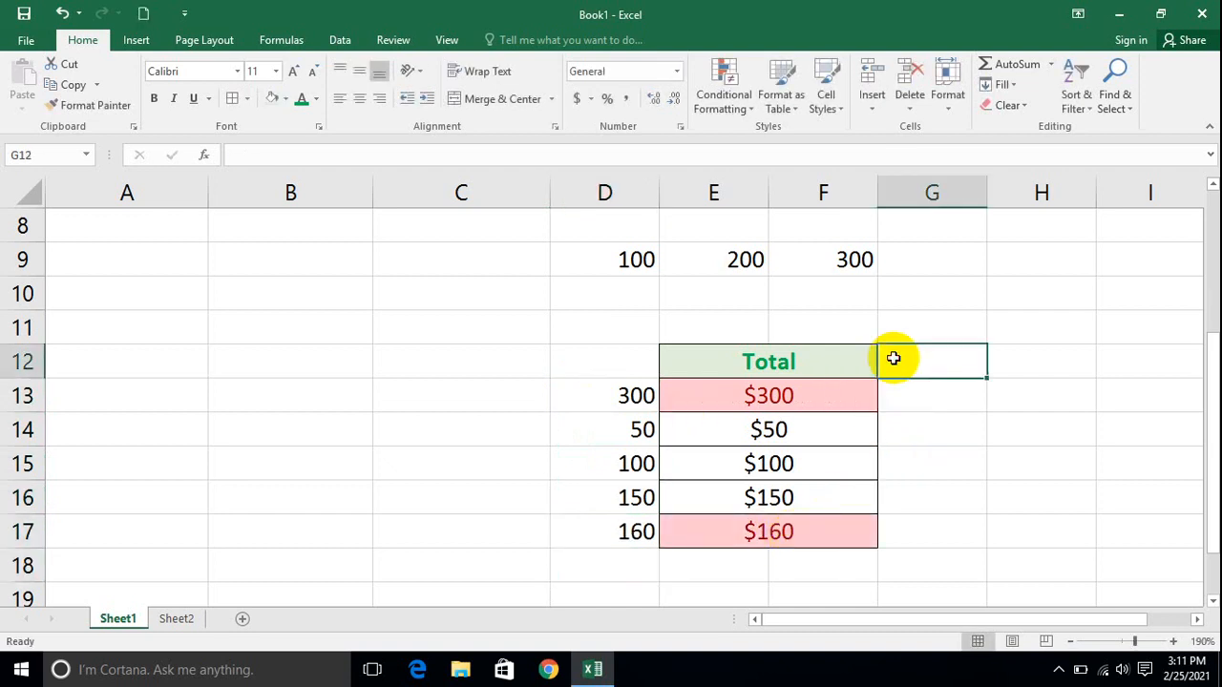
pyautogui.press('Up')
pyautogui.press('Up')
pyautogui.press('Up')
pyautogui.press('Up')
pyautogui.press('Up')
pyautogui.press('Up')
pyautogui.press('Up')
pyautogui.press('Up')
pyautogui.press('Up')
pyautogui.press('Up')
pyautogui.press('Up')
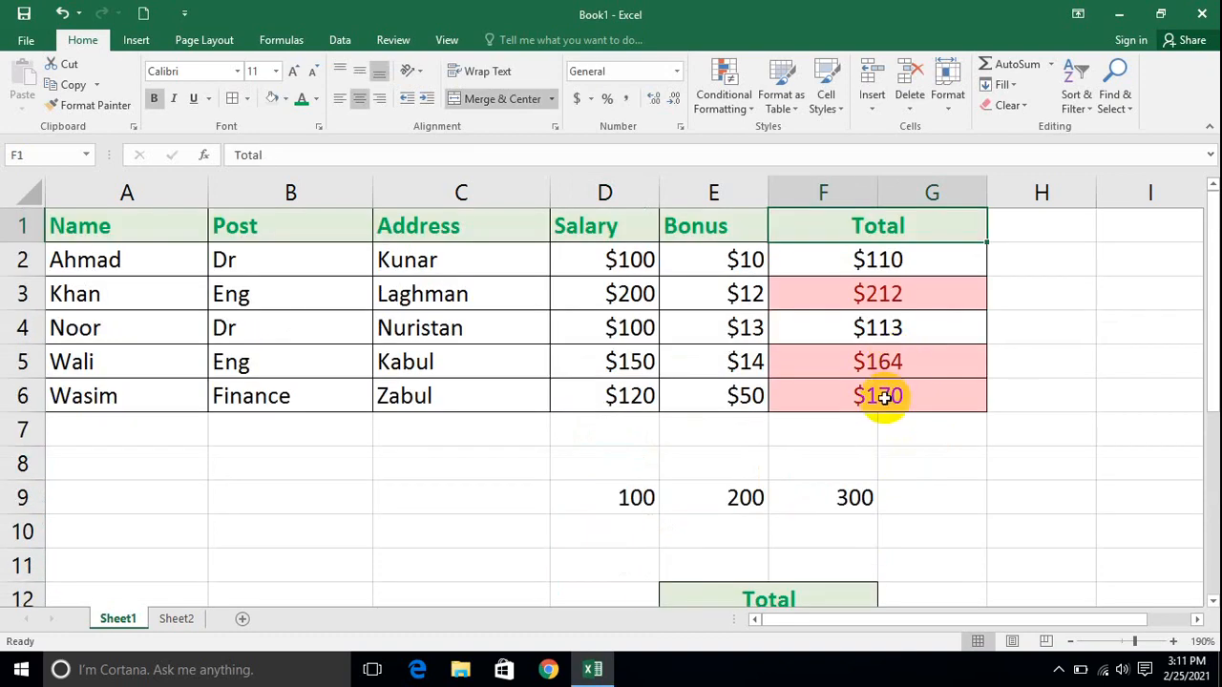
pyautogui.moveTo(884, 397); pyautogui.dragTo(809, 272)
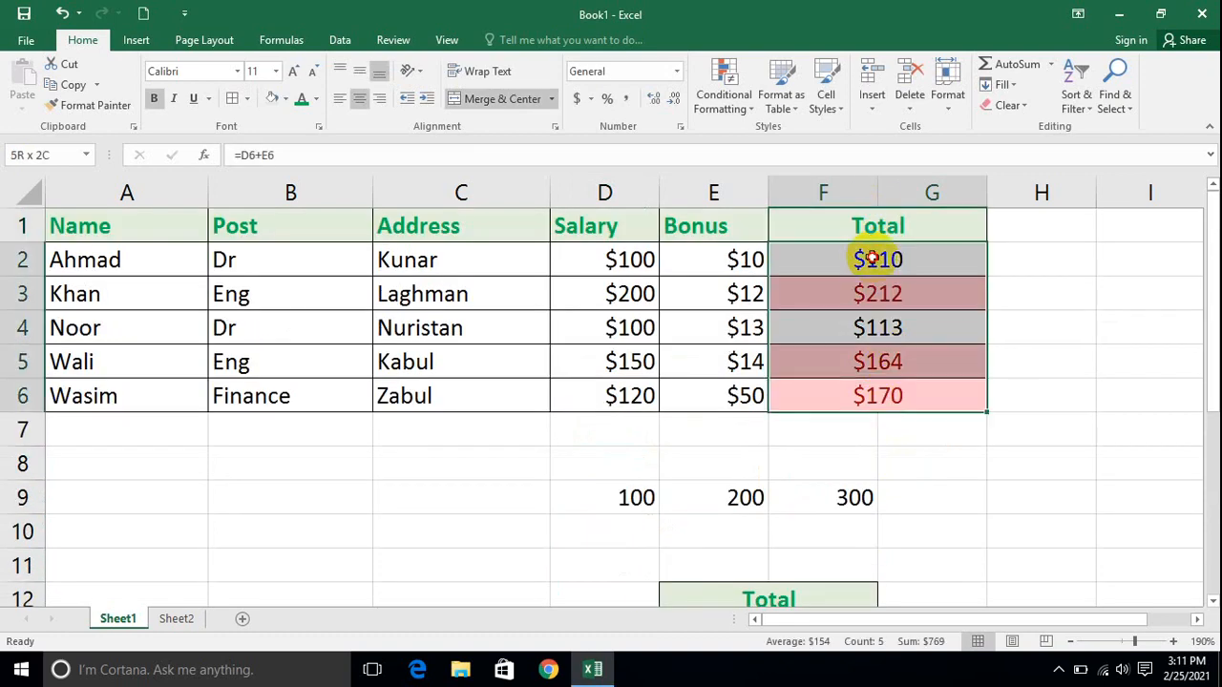
pyautogui.click(73, 88)
pyautogui.click(159, 517)
pyautogui.hotkey('ctrl', 'alt', 'v')
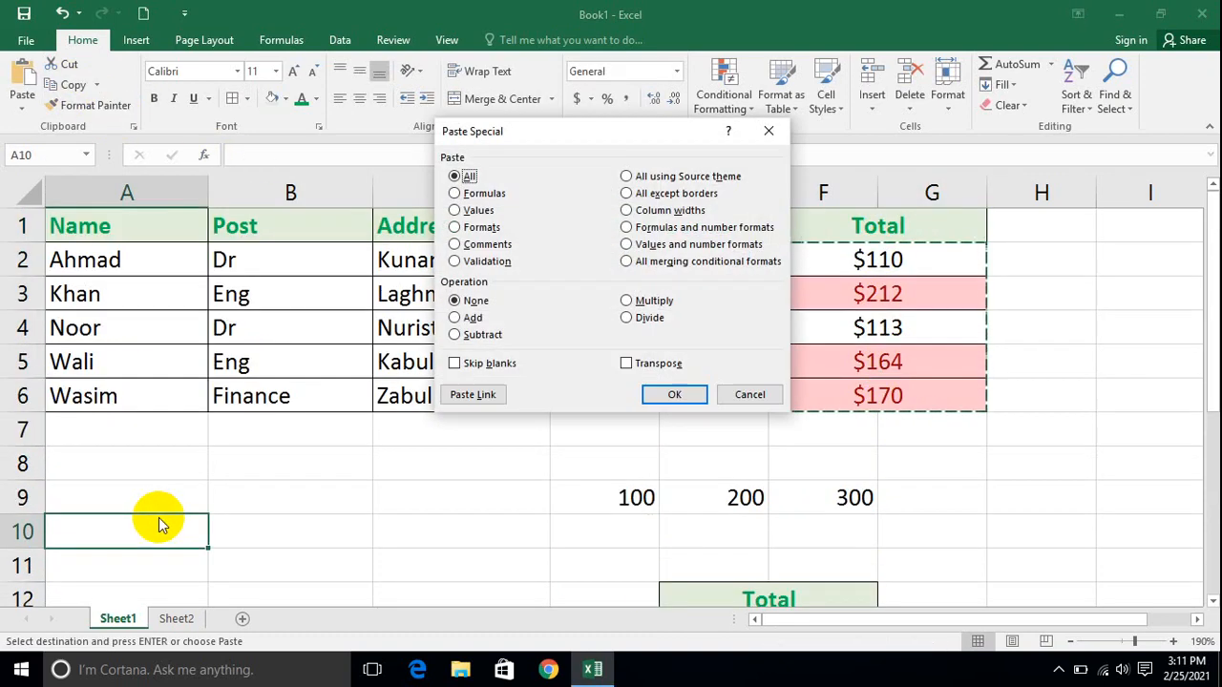
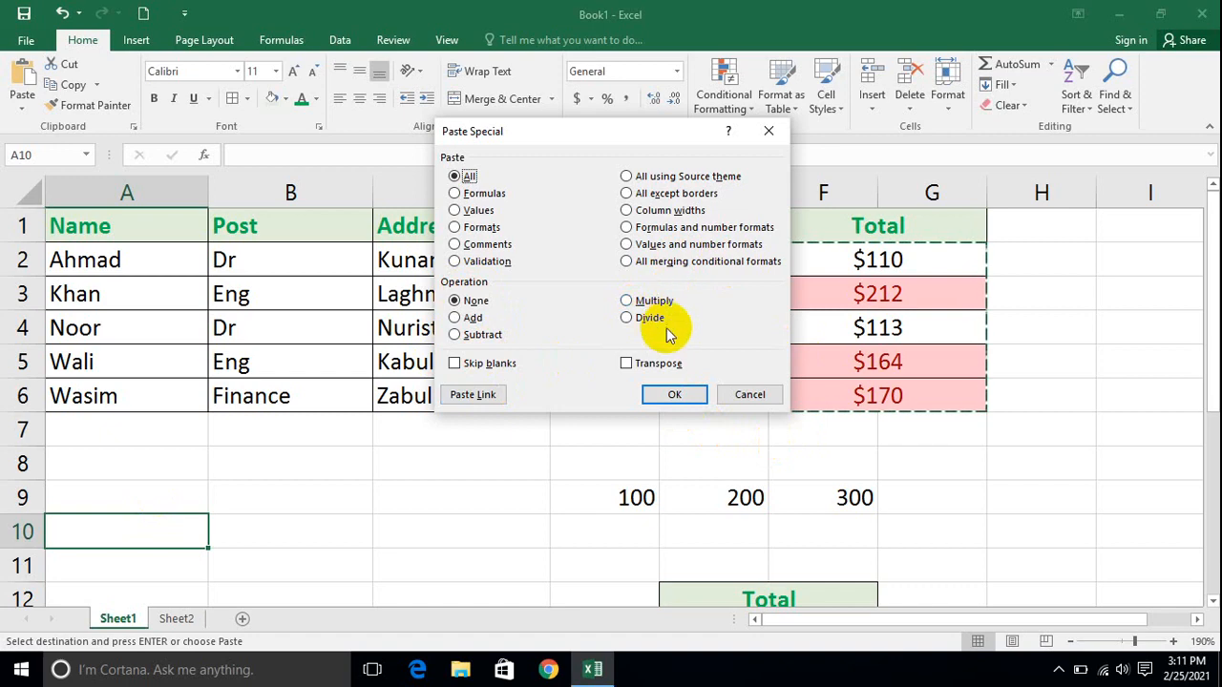
pyautogui.click(731, 392)
# Step: Enter 300 in cell B26 and 20 in cell B28 in the empty area below the tables
pyautogui.click(277, 494)
pyautogui.press('Down')
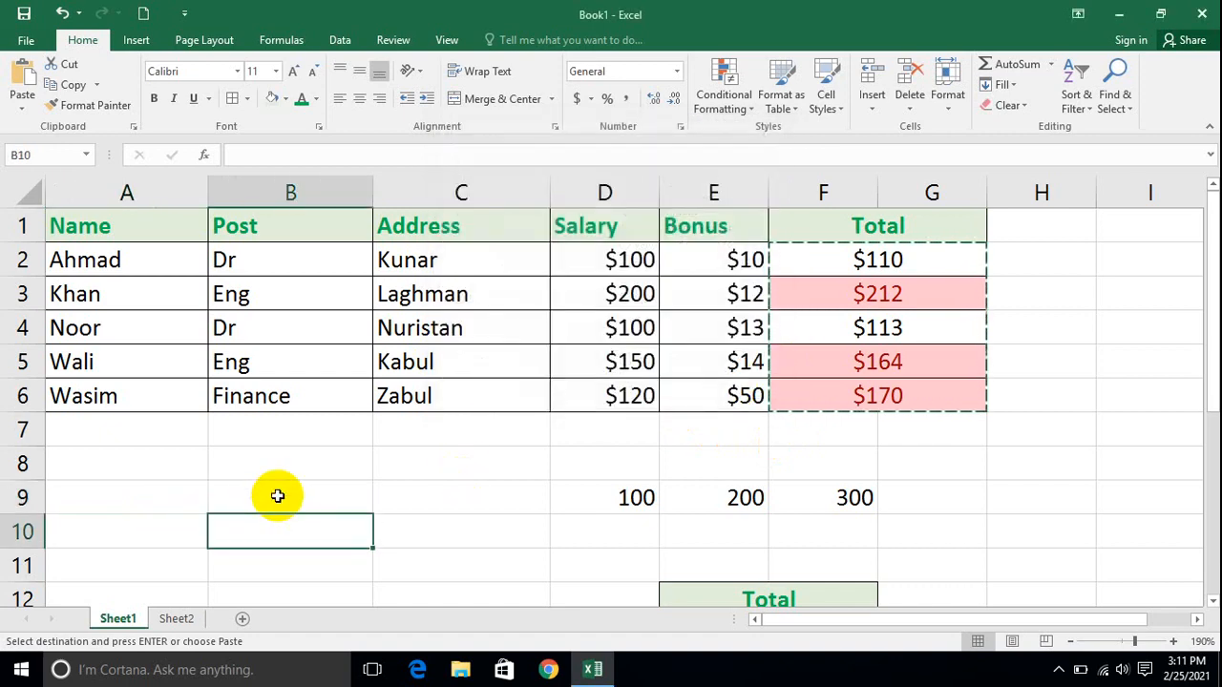
pyautogui.press('Down')
pyautogui.press('Down')
pyautogui.press('Down')
pyautogui.press('Down')
pyautogui.press('Down')
pyautogui.press('Down')
pyautogui.press('Down')
pyautogui.press('Down')
pyautogui.press('Down')
pyautogui.press('Down')
pyautogui.press('Down')
pyautogui.press('Down')
pyautogui.press('Down')
pyautogui.press('Down')
pyautogui.press('Down')
pyautogui.press('Down')
pyautogui.press('Down')
pyautogui.press('Down')
pyautogui.press('Down')
pyautogui.press('Down')
pyautogui.press('Up')
pyautogui.press('Up')
pyautogui.press('Up')
pyautogui.press('Up')
pyautogui.press('Up')
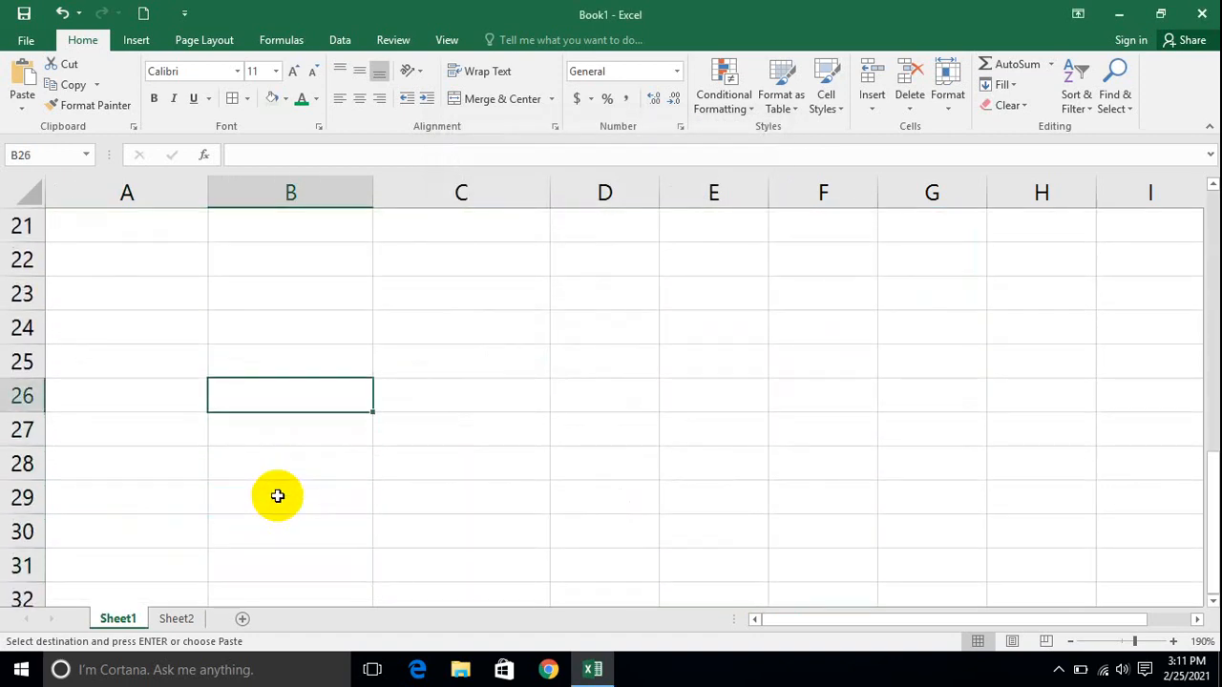
pyautogui.write('300')
pyautogui.press('Return')
pyautogui.press('Return')
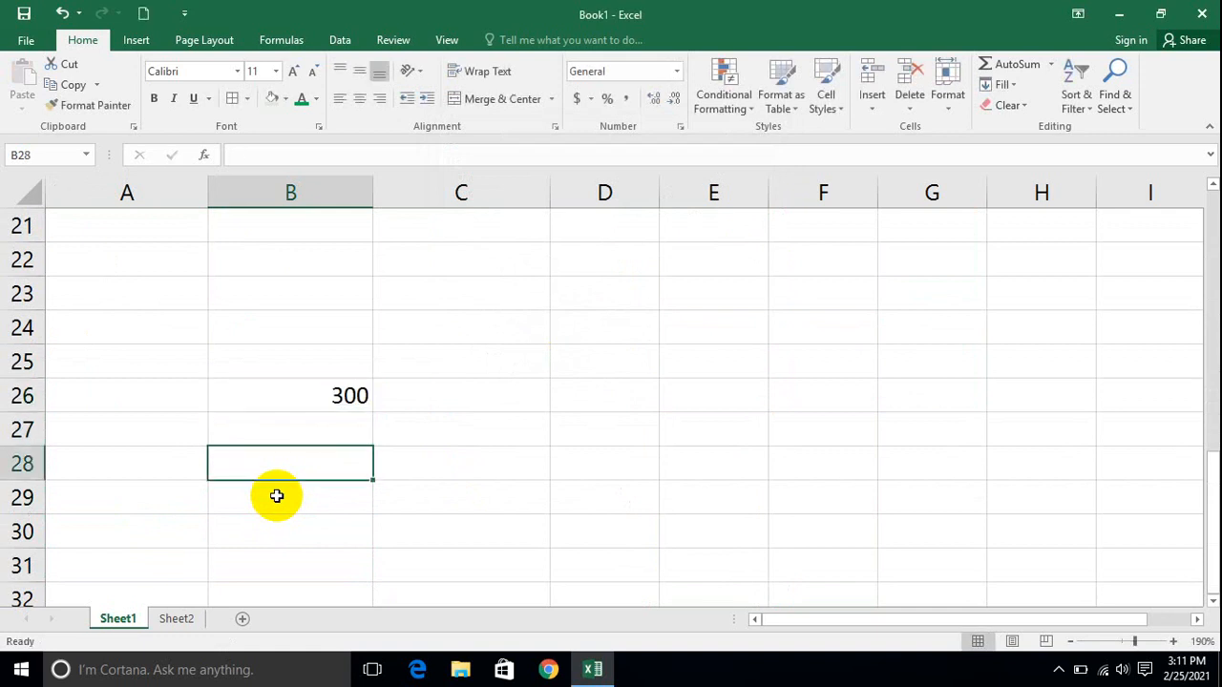
pyautogui.write('20')
pyautogui.press('Return')
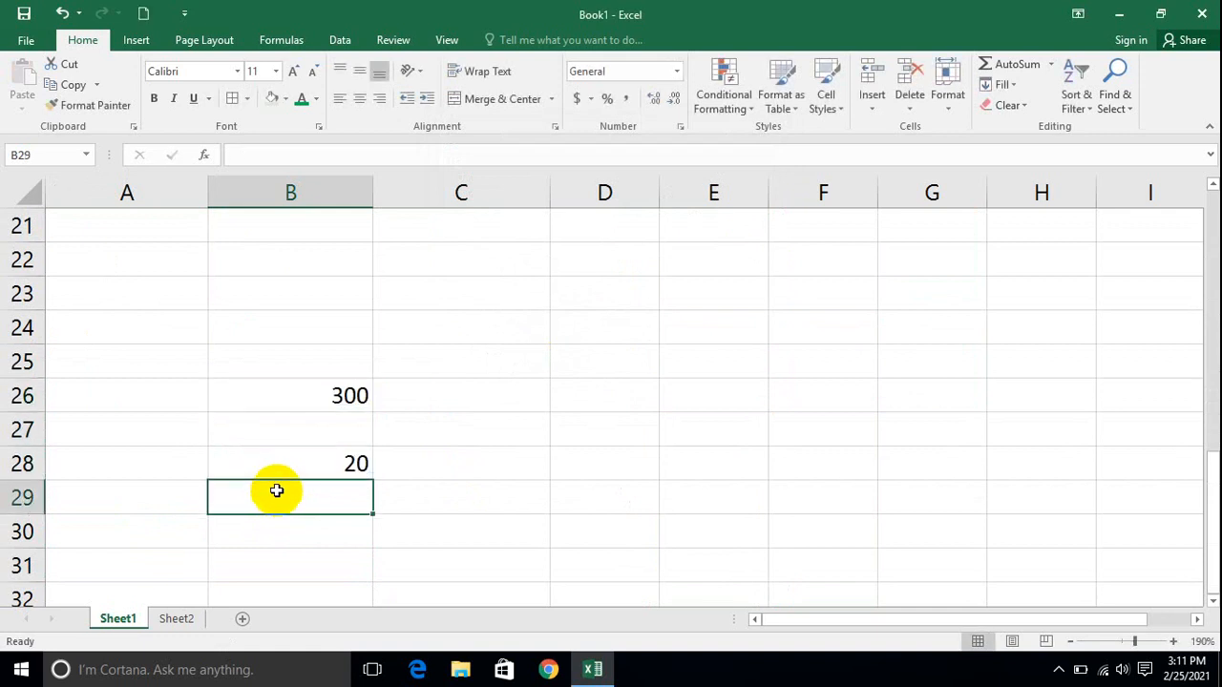
# Step: Copy cell B26 and paste it onto B28 with the Paste Special Add operation
pyautogui.click(351, 464)
pyautogui.click(338, 401)
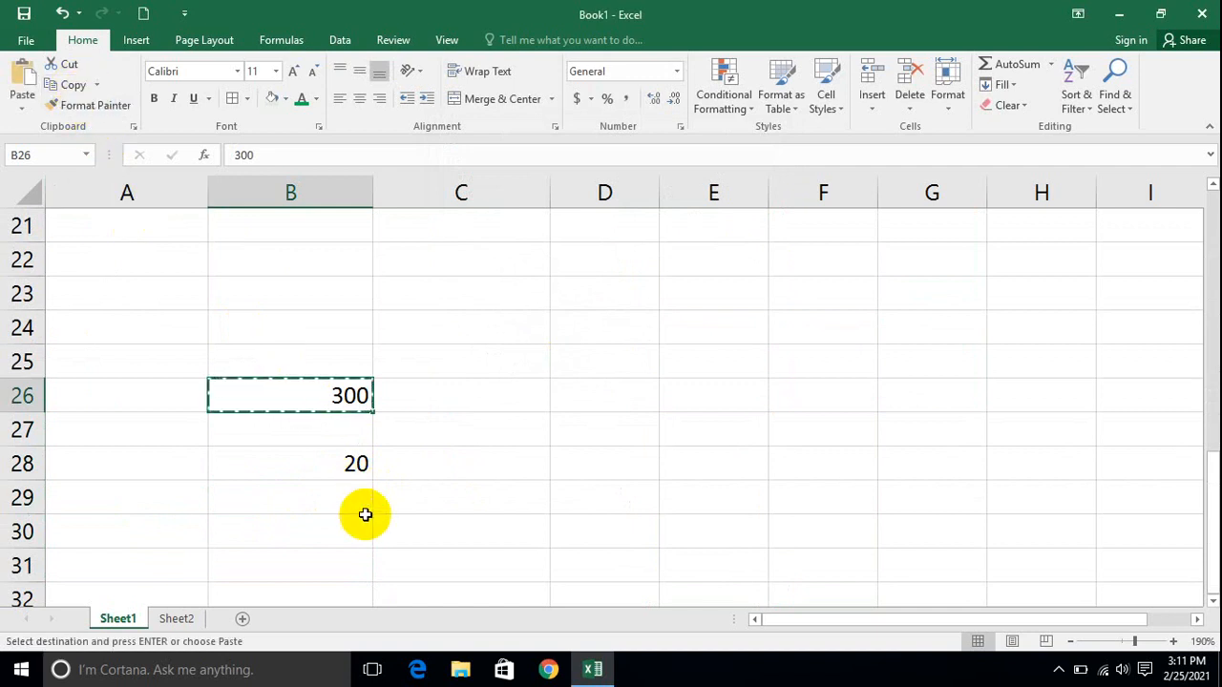
pyautogui.click(325, 460)
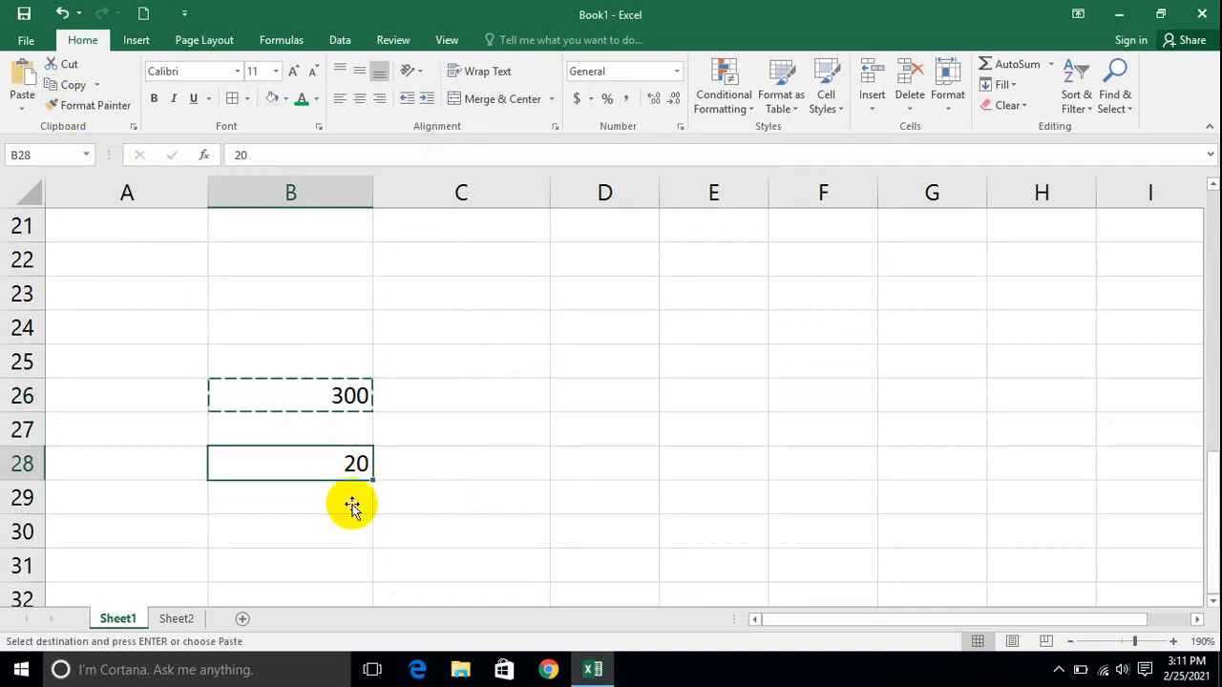
pyautogui.click(22, 108)
pyautogui.click(71, 297)
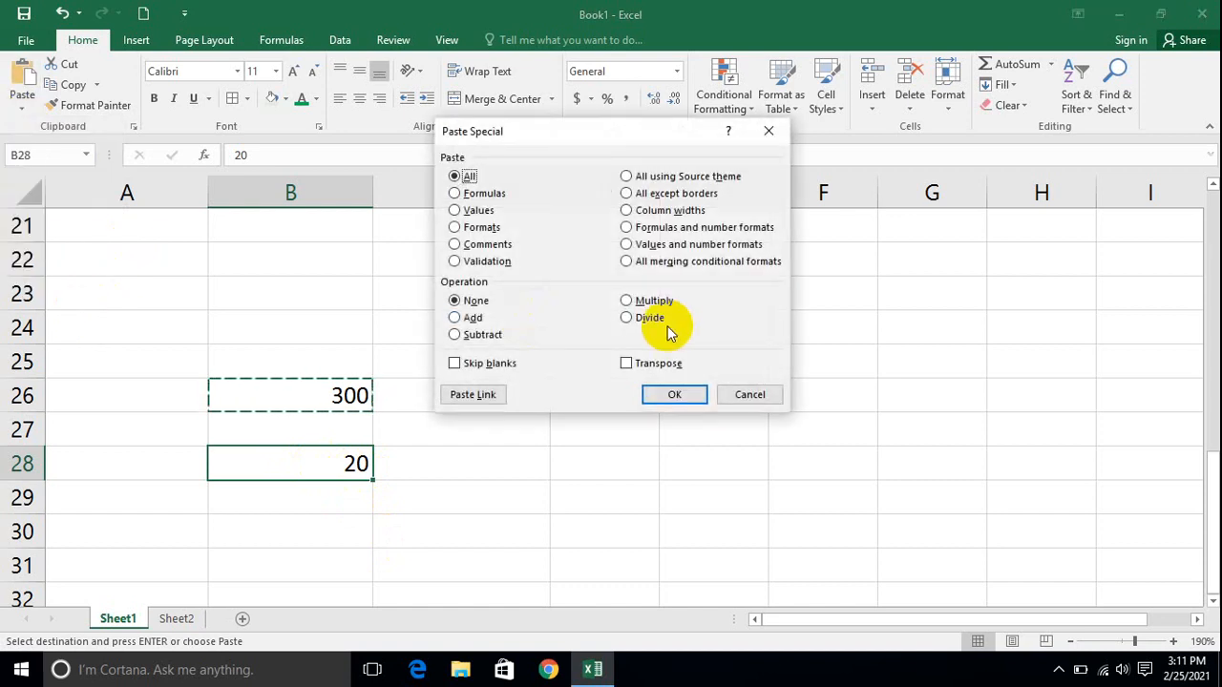
pyautogui.click(666, 397)
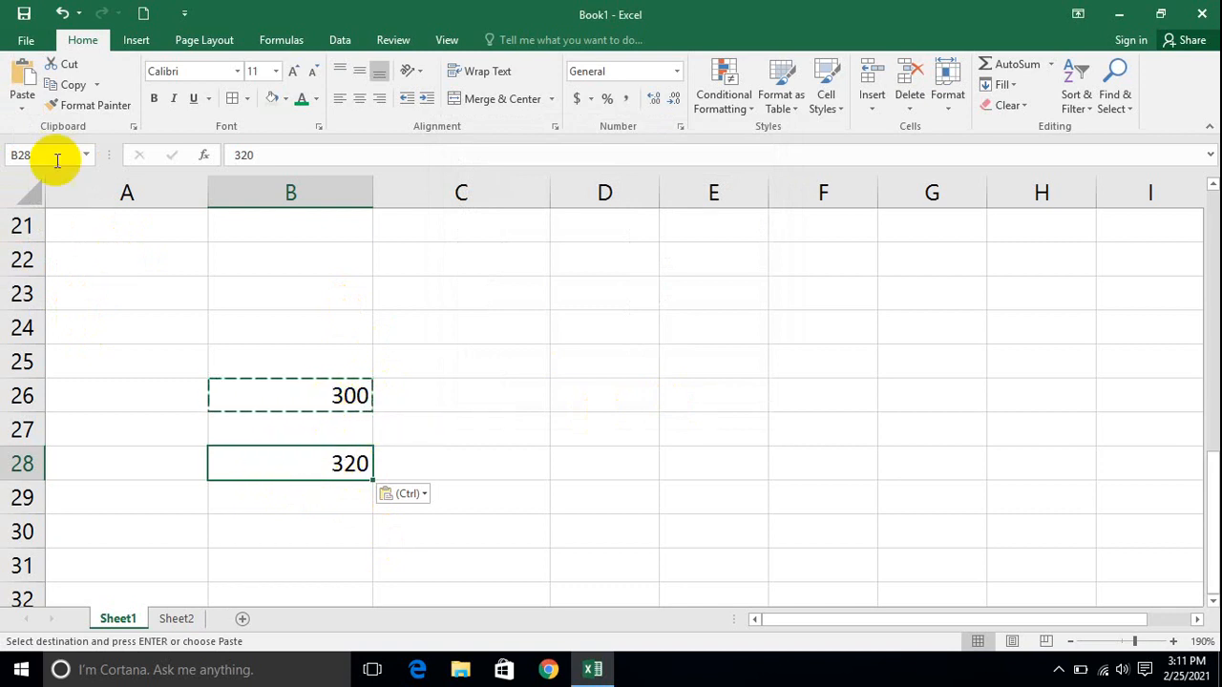
# Step: Paste the copied B26 value onto B28 with the Paste Special Subtract operation
pyautogui.click(21, 107)
pyautogui.click(89, 295)
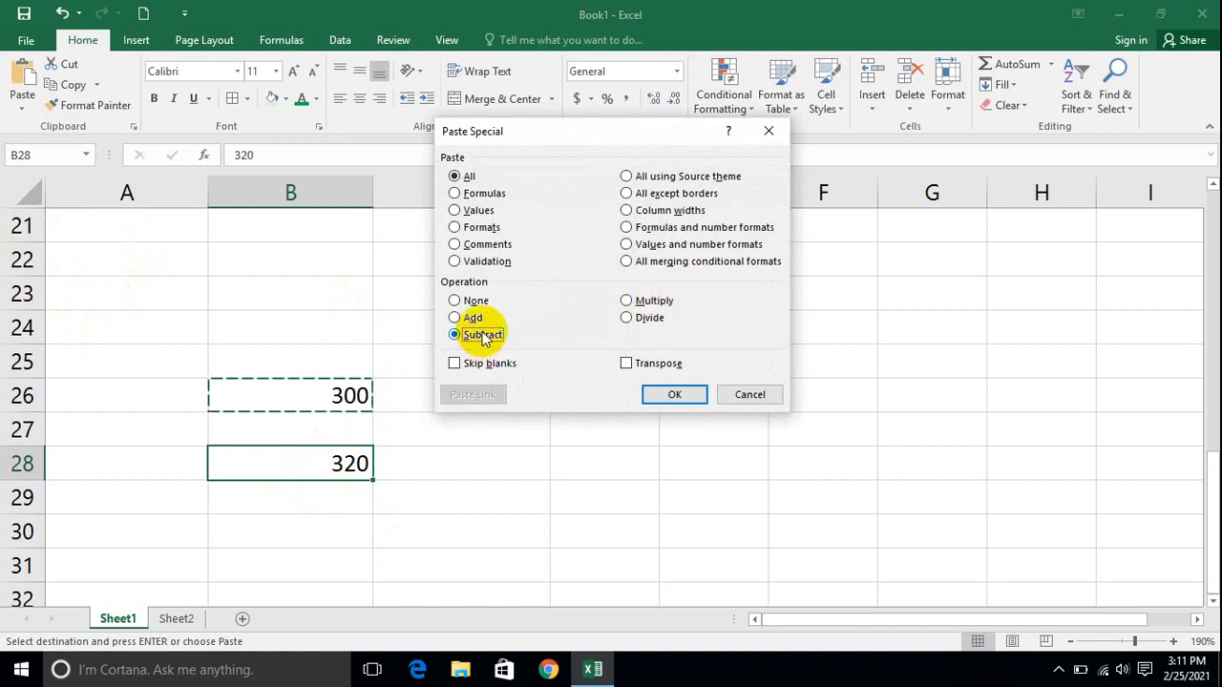
pyautogui.click(665, 395)
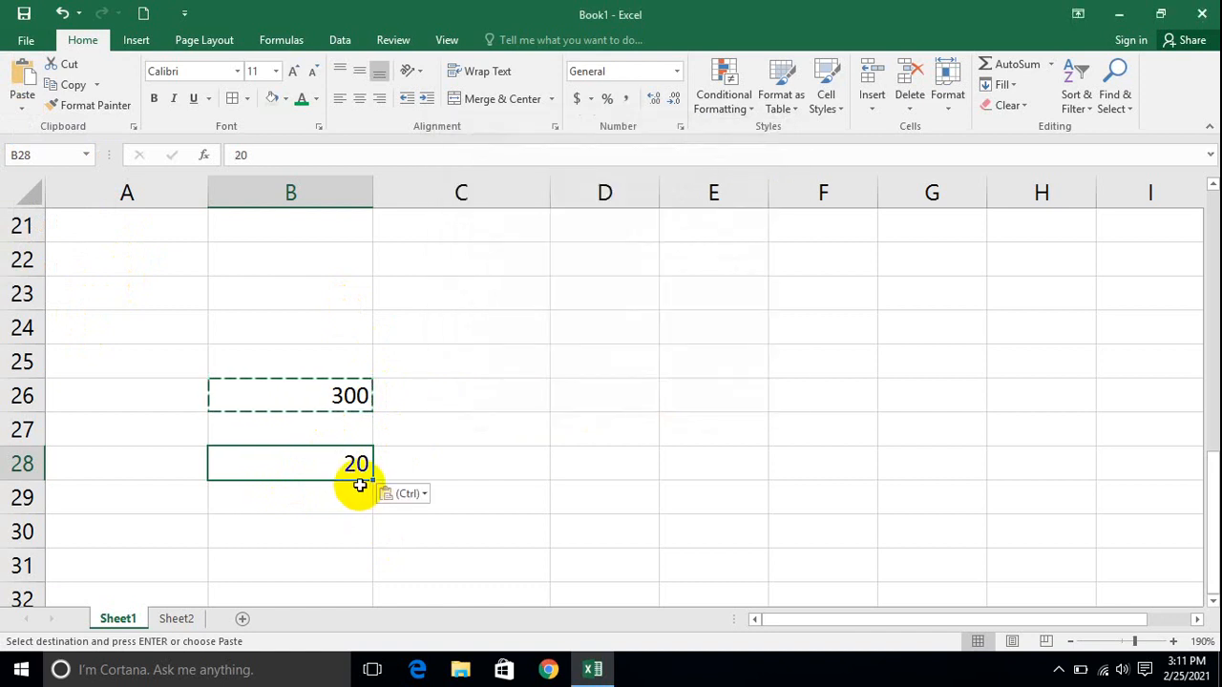
# Step: Paste the copied B26 value onto B28 with the Paste Special Multiply operation
pyautogui.click(25, 111)
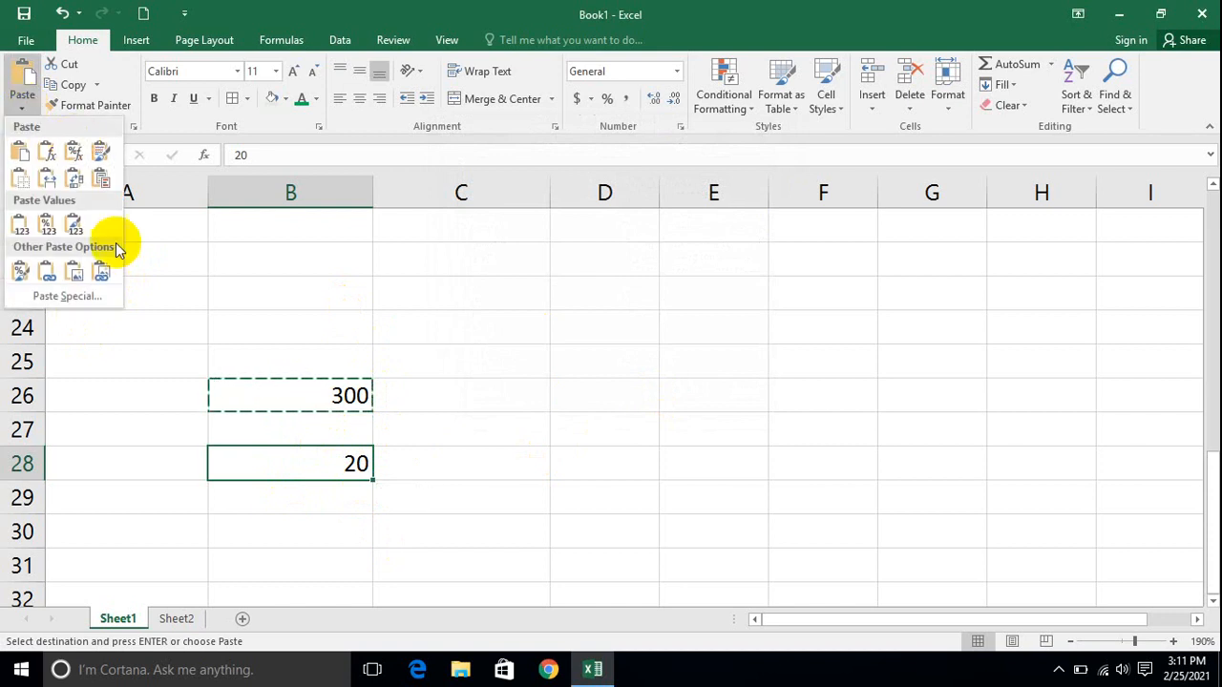
pyautogui.click(76, 294)
pyautogui.click(652, 301)
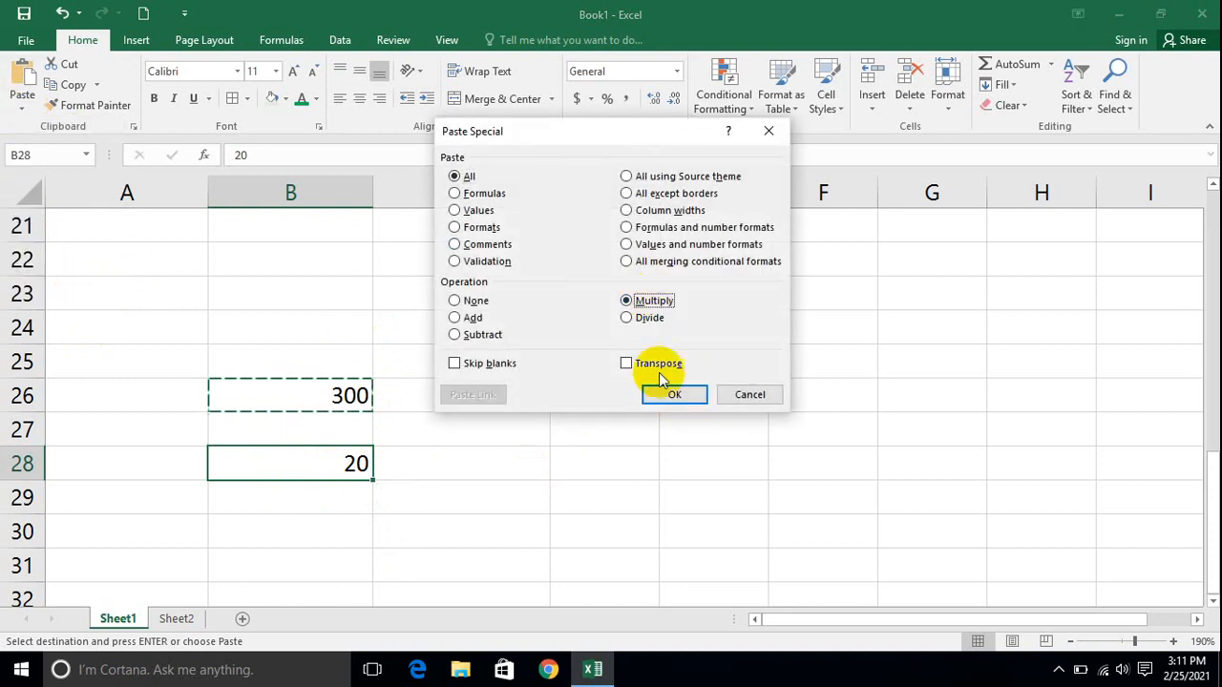
pyautogui.click(670, 395)
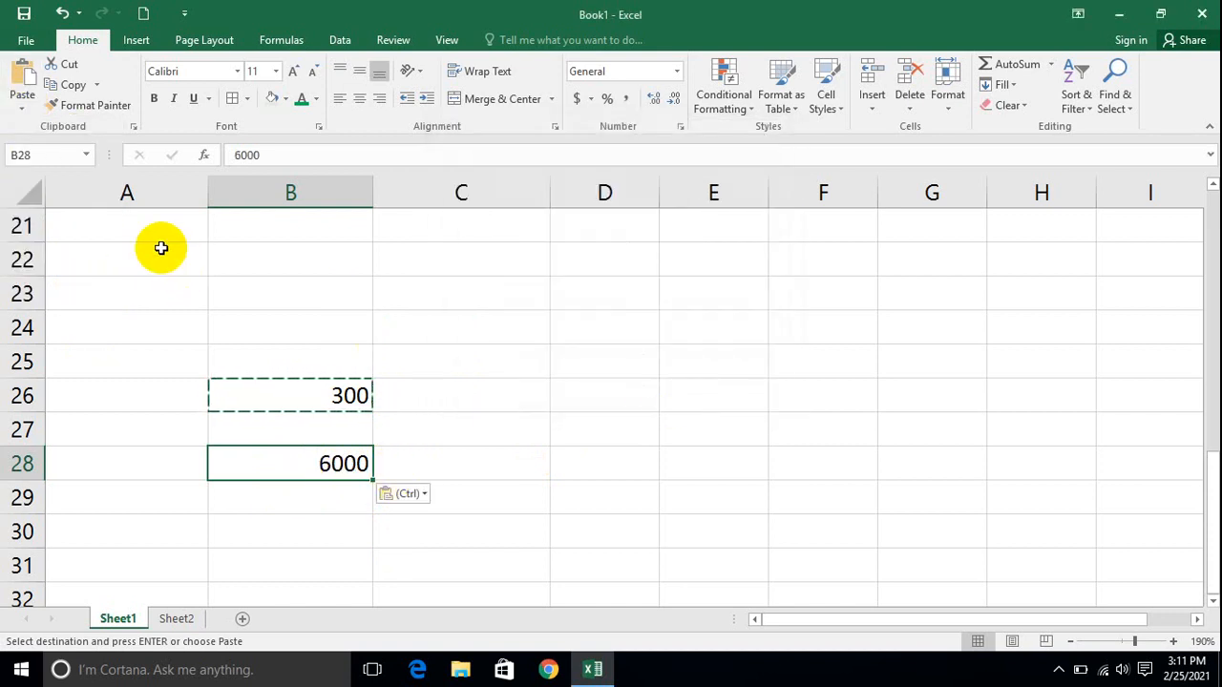
# Step: Paste the copied B26 value onto B28 with the Paste Special Divide operation
pyautogui.click(22, 111)
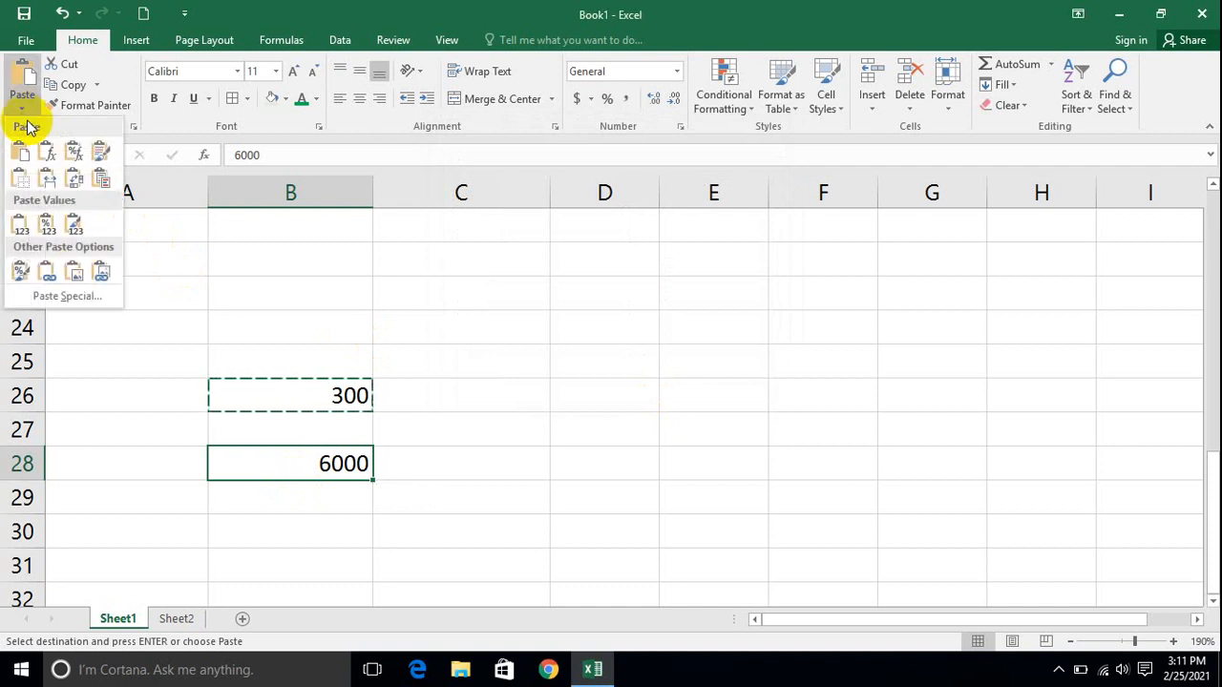
pyautogui.click(93, 296)
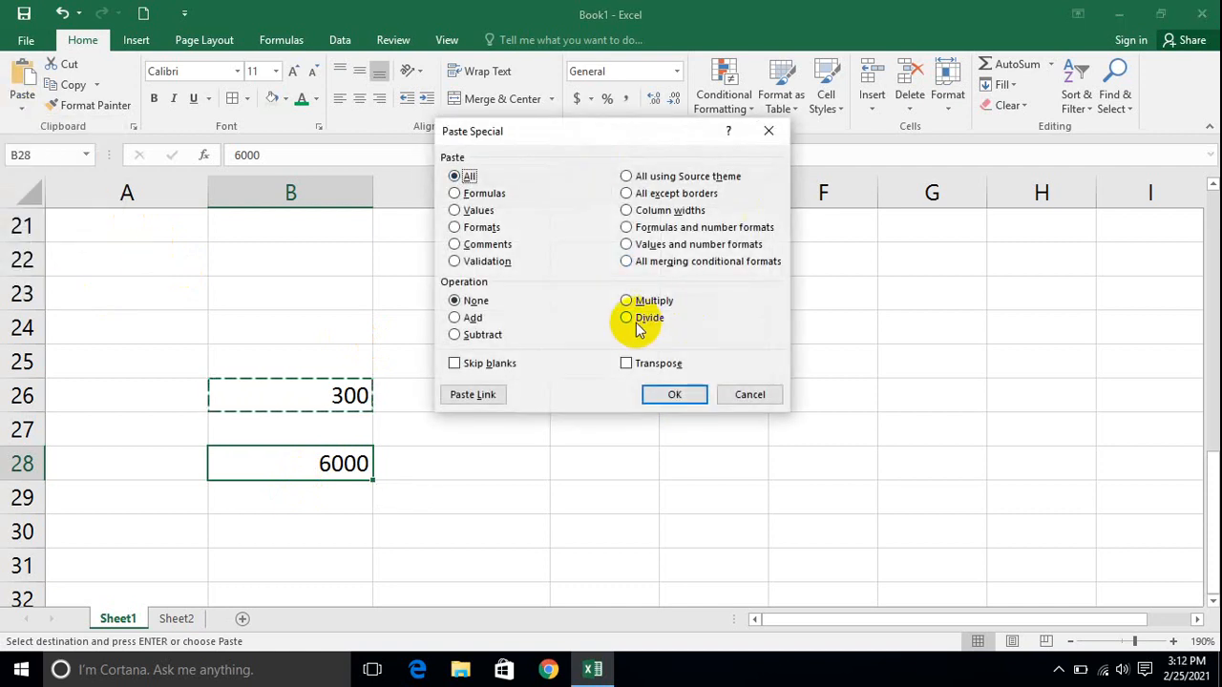
pyautogui.click(674, 394)
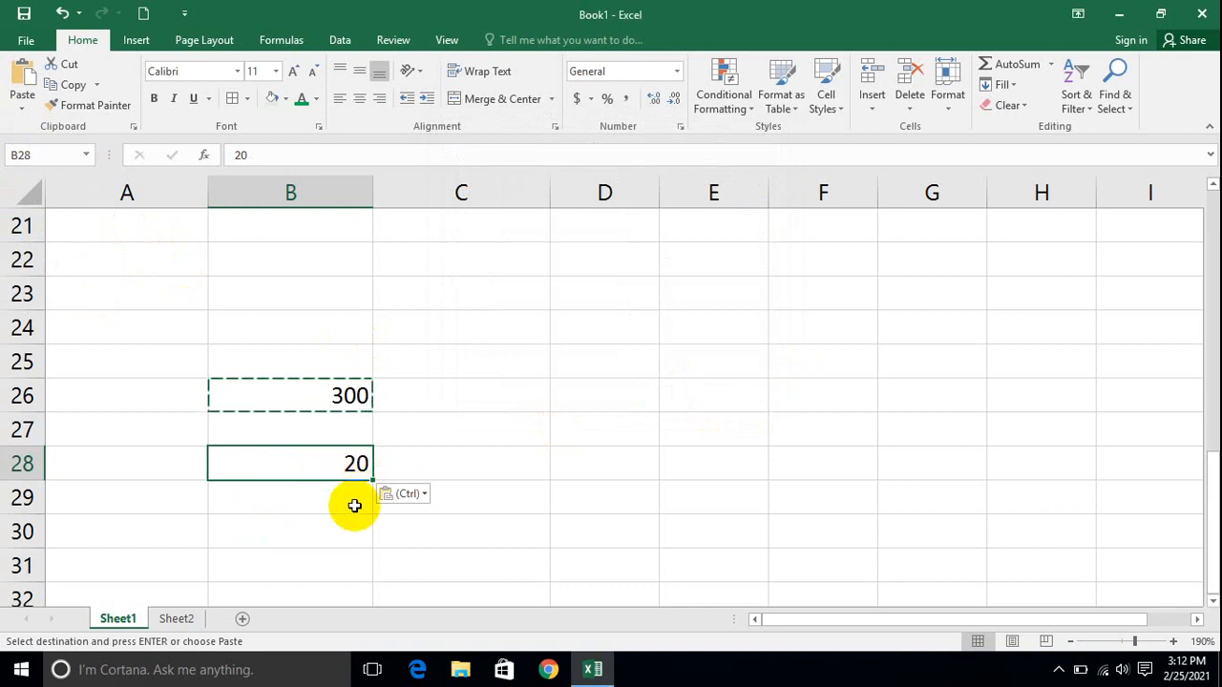
pyautogui.click(21, 100)
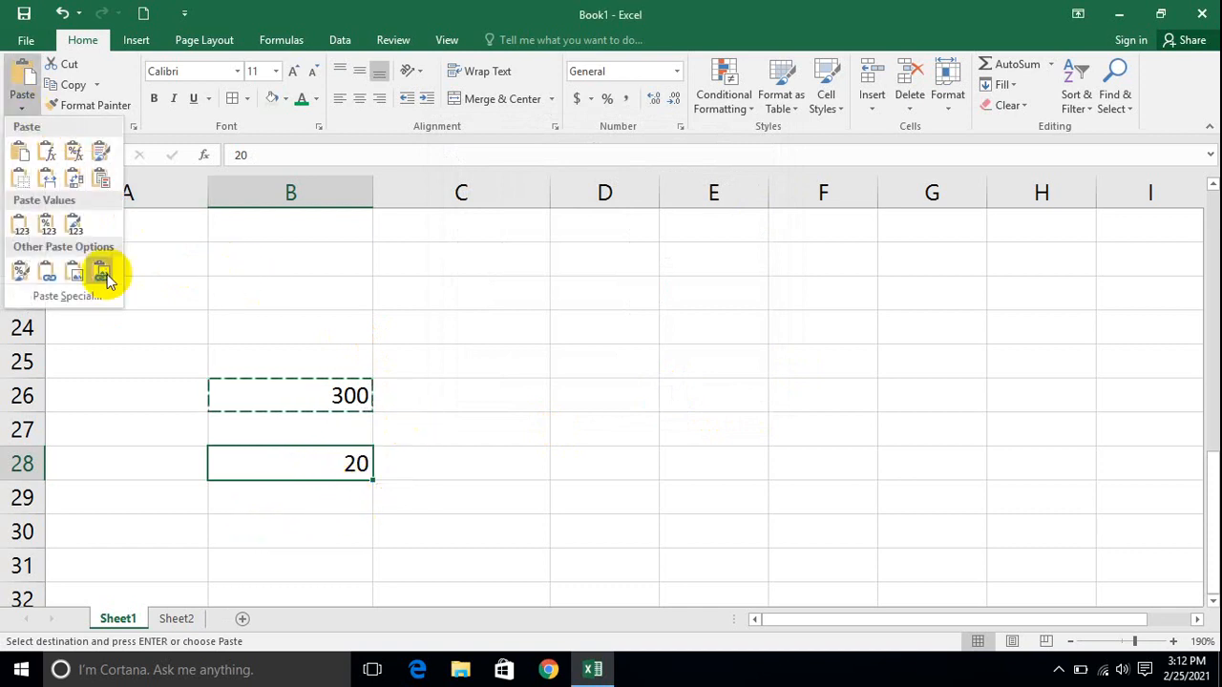
pyautogui.click(67, 296)
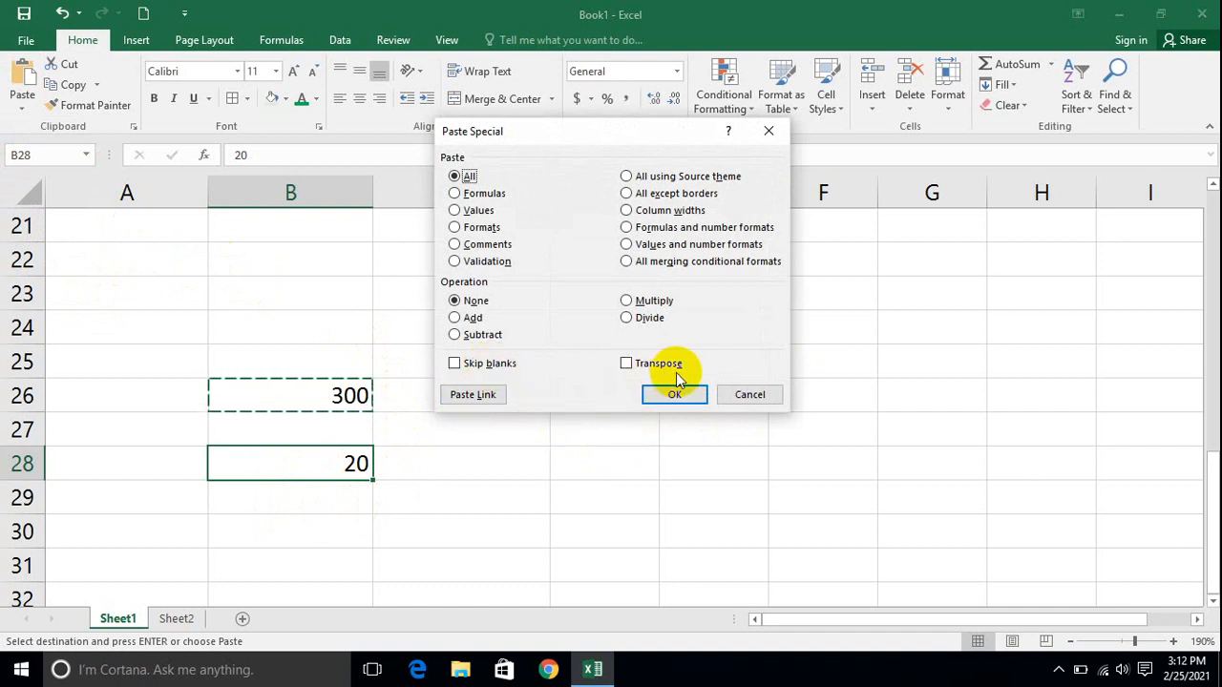
pyautogui.click(740, 396)
pyautogui.click(742, 398)
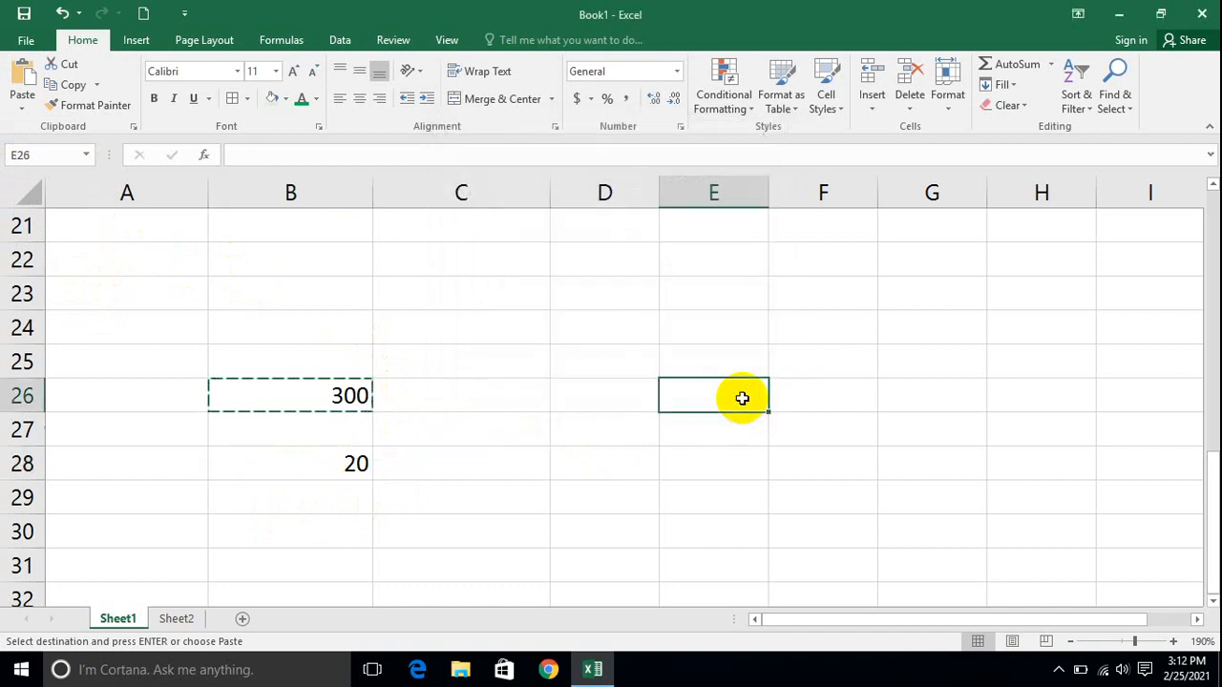
# Step: Clear the sample numbers from the range A24:C30
pyautogui.moveTo(392, 531); pyautogui.dragTo(199, 339)
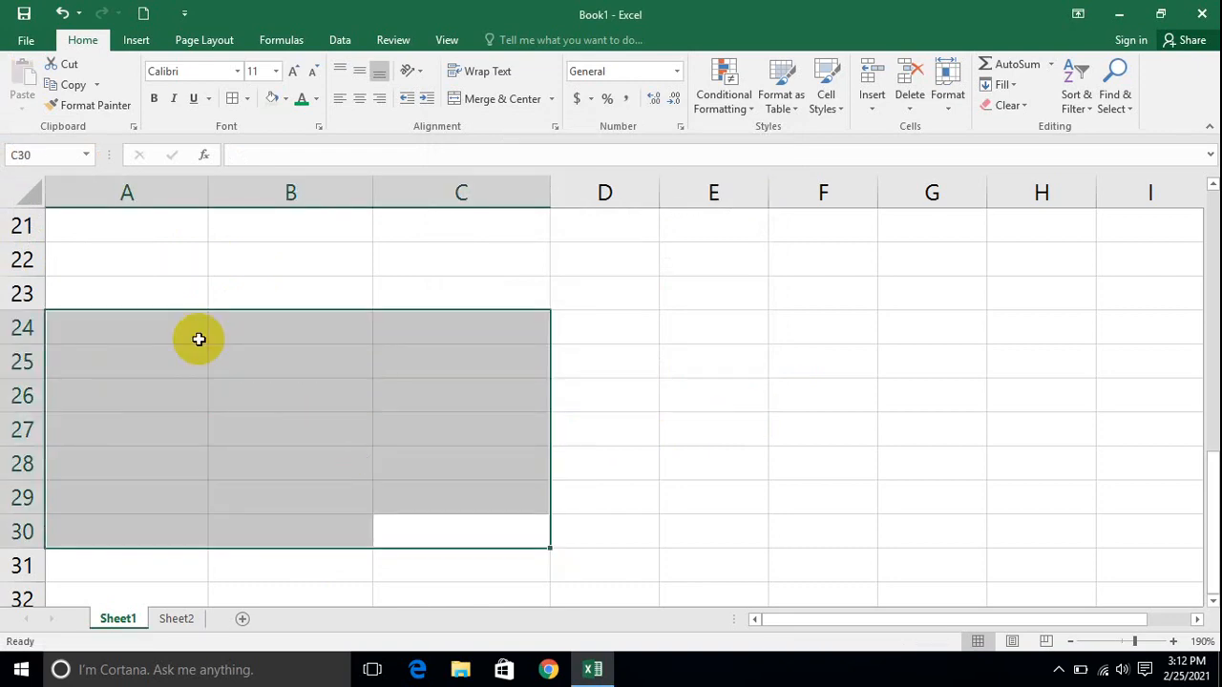
pyautogui.click(477, 434)
# Step: Copy the whole employee table A1:G6, including its header row
pyautogui.press('Up')
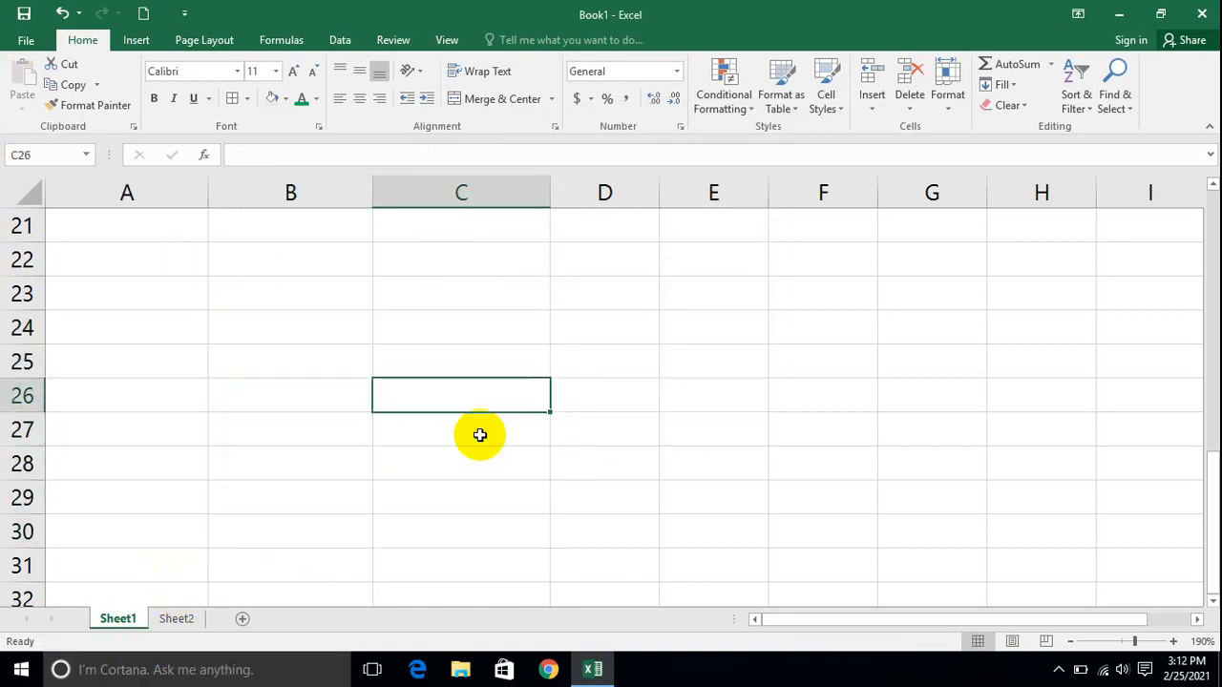
pyautogui.press('Up')
pyautogui.press('Up')
pyautogui.press('Up')
pyautogui.press('Up')
pyautogui.press('Up')
pyautogui.press('Up')
pyautogui.press('Up')
pyautogui.press('Up')
pyautogui.press('Up')
pyautogui.press('Up')
pyautogui.press('Up')
pyautogui.press('Up')
pyautogui.press('Up')
pyautogui.press('Up')
pyautogui.press('Up')
pyautogui.press('Up')
pyautogui.press('Up')
pyautogui.press('Up')
pyautogui.press('Up')
pyautogui.press('Up')
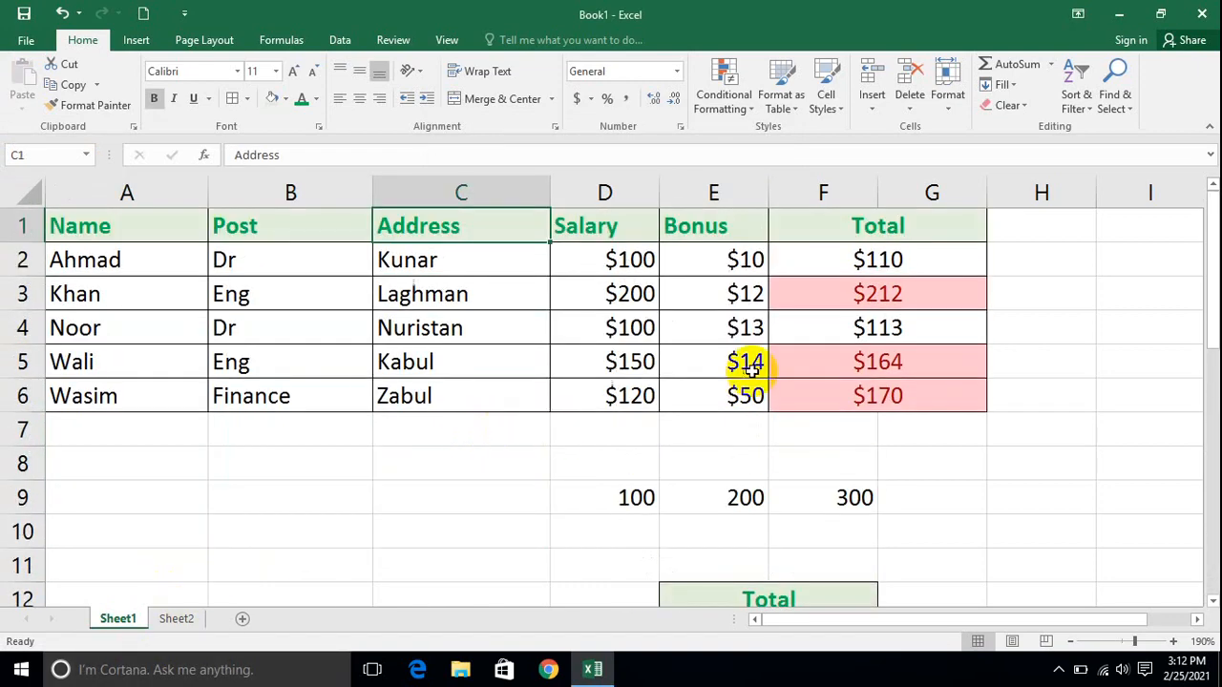
pyautogui.moveTo(792, 395); pyautogui.dragTo(27, 103)
pyautogui.click(67, 84)
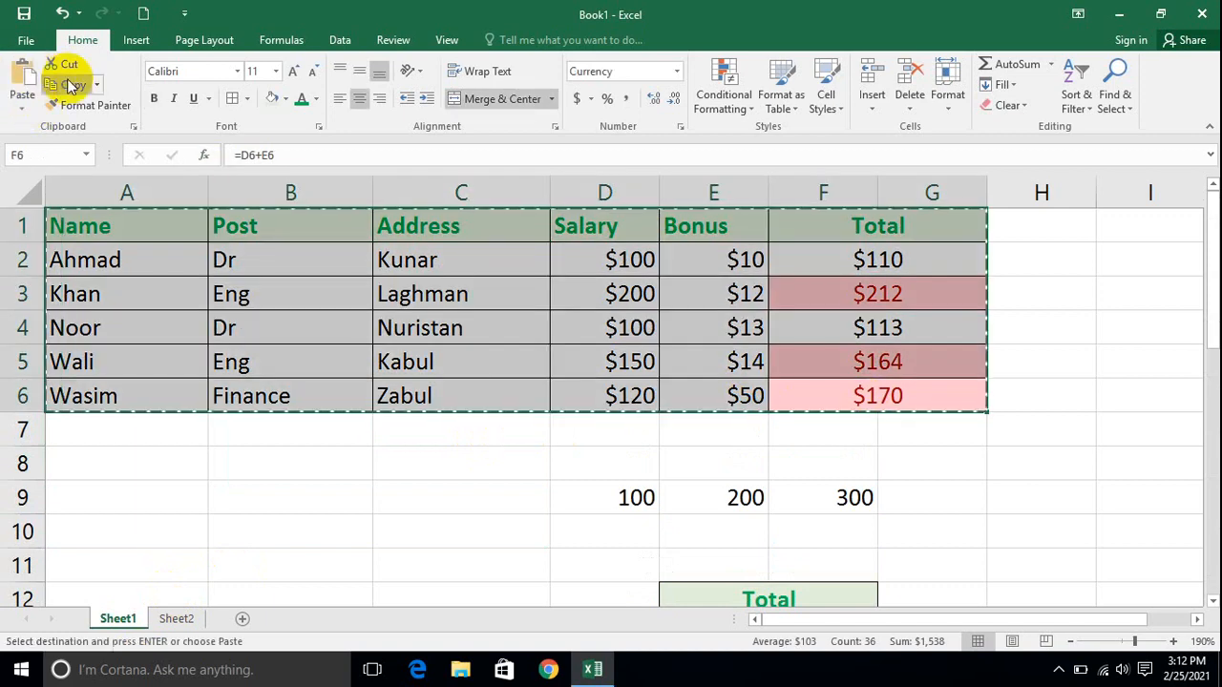
# Step: Paste the copied table as links to the source cells, starting at cell A9 below the original
pyautogui.press('Left')
pyautogui.press('Down')
pyautogui.press('Down')
pyautogui.press('Down')
pyautogui.press('Down')
pyautogui.press('Down')
pyautogui.press('Down')
pyautogui.press('Down')
pyautogui.press('Down')
pyautogui.press('Down')
pyautogui.press('Down')
pyautogui.press('Down')
pyautogui.press('Down')
pyautogui.press('Down')
pyautogui.press('Down')
pyautogui.press('Down')
pyautogui.press('Down')
pyautogui.press('Down')
pyautogui.press('Down')
pyautogui.press('Down')
pyautogui.press('Down')
pyautogui.press('Down')
pyautogui.press('Down')
pyautogui.press('Down')
pyautogui.press('Down')
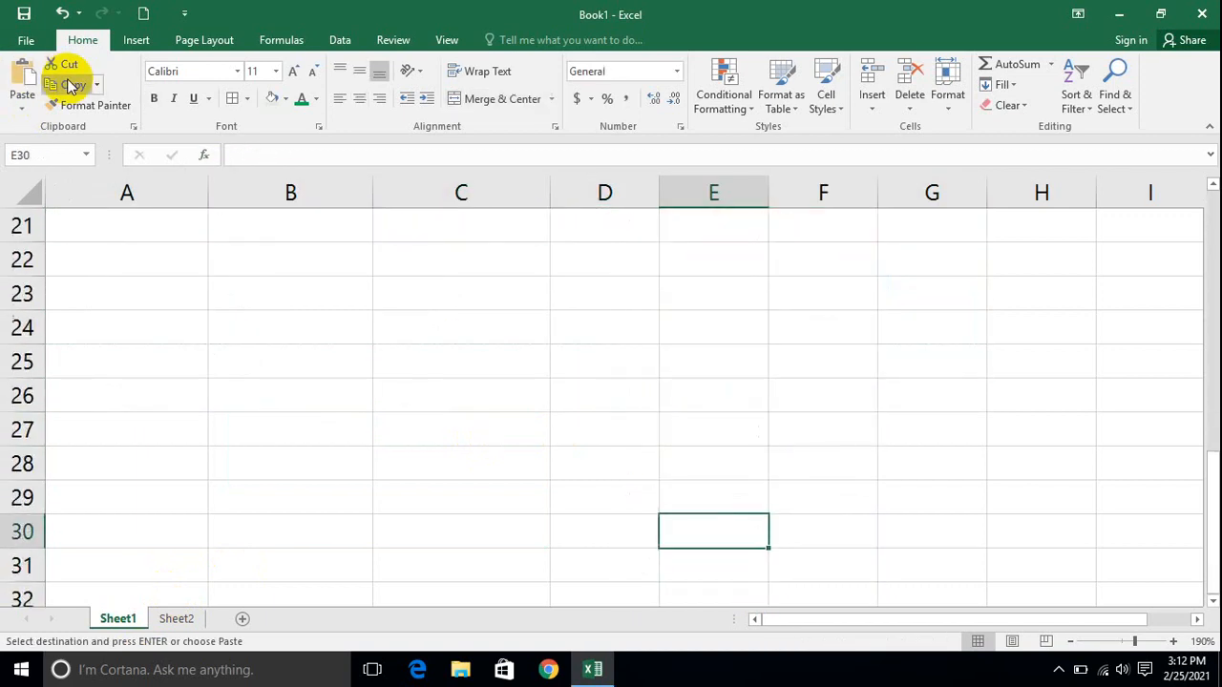
pyautogui.press('Up')
pyautogui.press('Up')
pyautogui.press('Up')
pyautogui.press('Up')
pyautogui.press('Up')
pyautogui.press('Up')
pyautogui.press('Up')
pyautogui.press('Up')
pyautogui.press('Up')
pyautogui.press('Up')
pyautogui.press('Up')
pyautogui.press('Up')
pyautogui.press('Up')
pyautogui.press('Up')
pyautogui.press('Up')
pyautogui.press('Up')
pyautogui.press('Up')
pyautogui.press('Up')
pyautogui.press('Up')
pyautogui.press('Up')
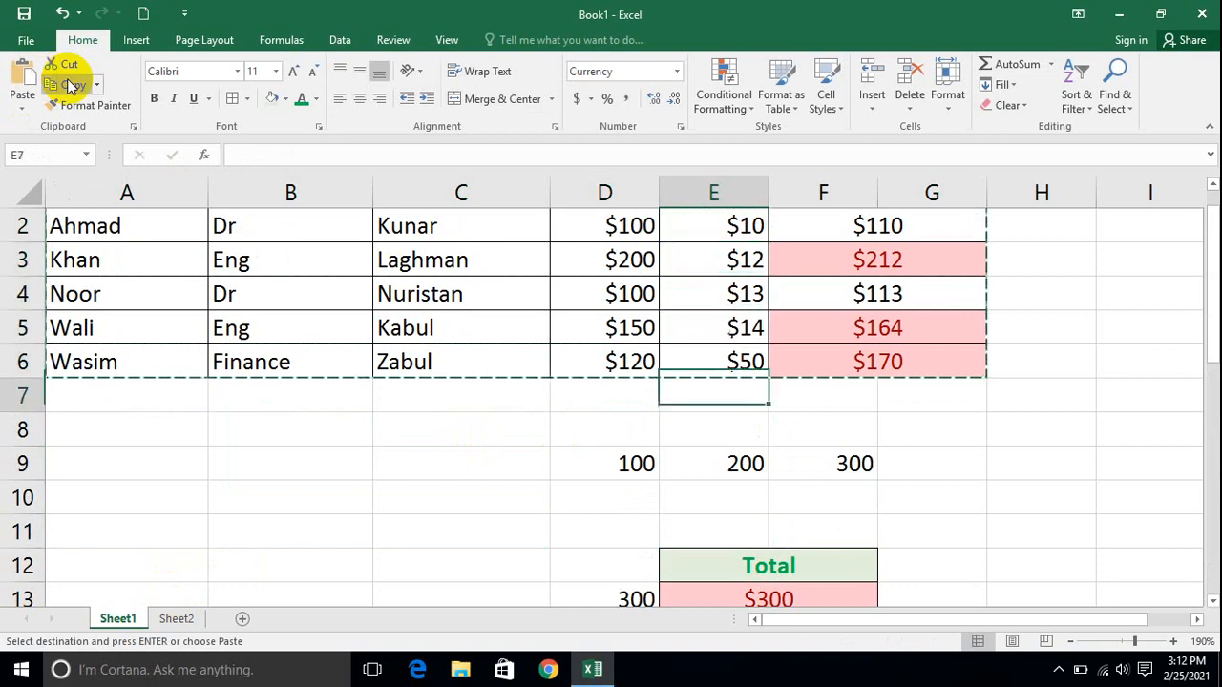
pyautogui.click(127, 462)
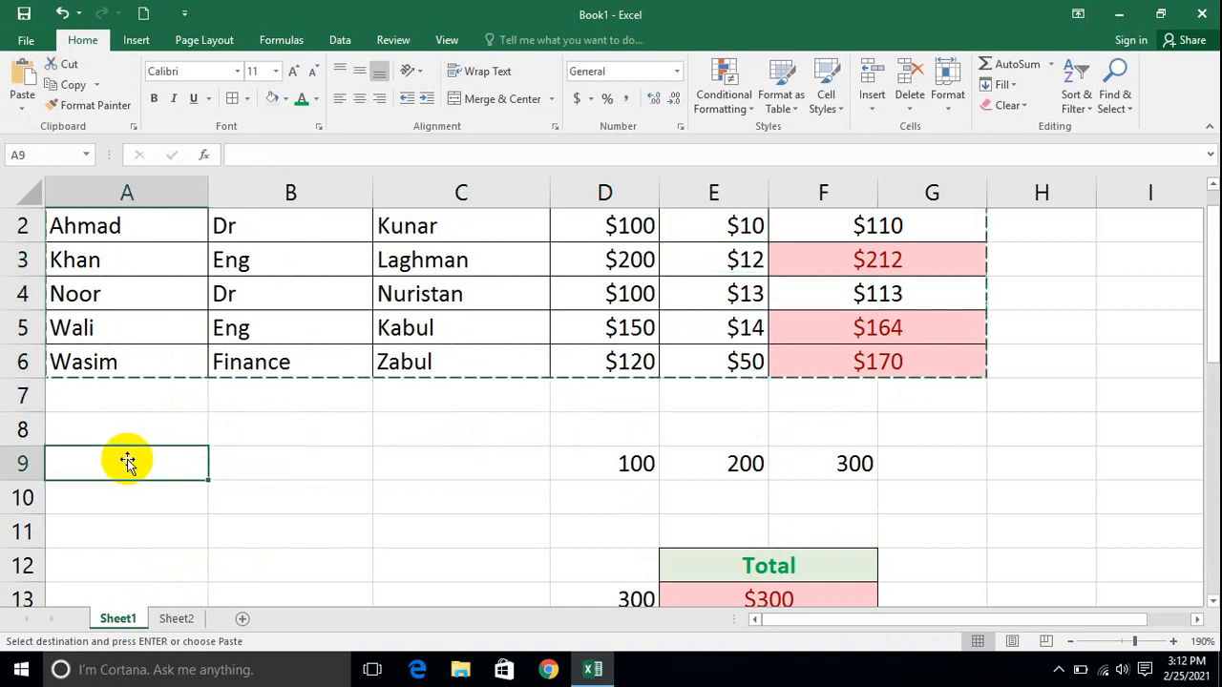
pyautogui.click(22, 107)
pyautogui.click(59, 295)
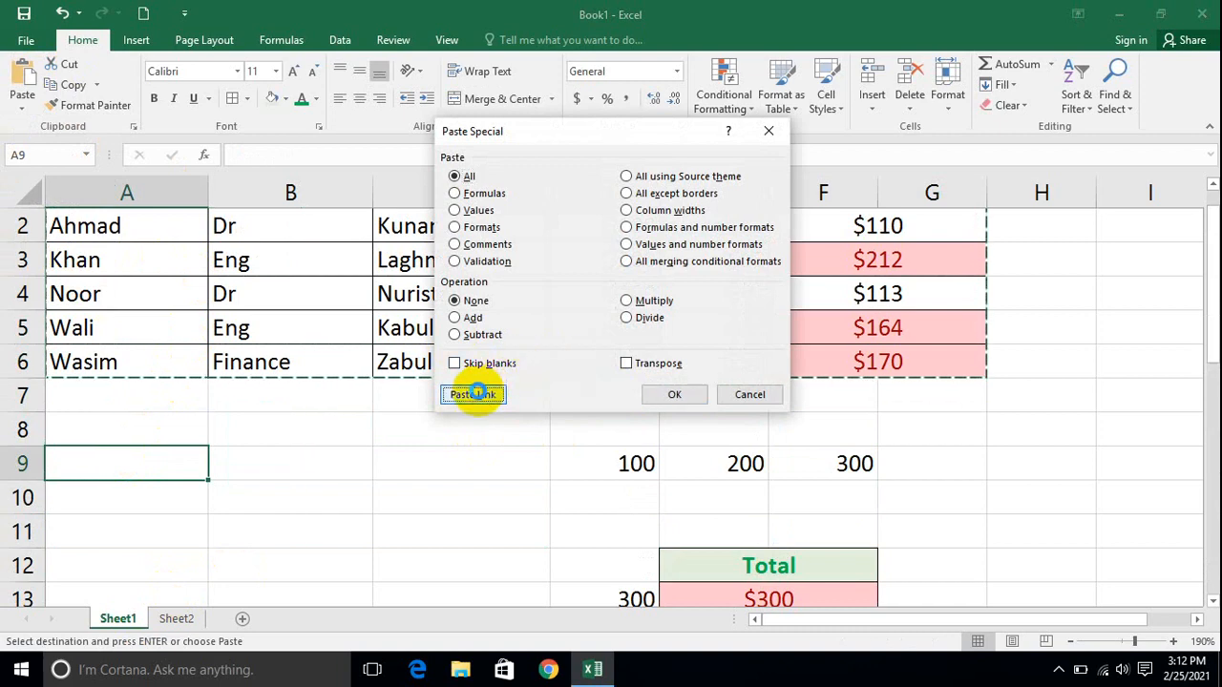
pyautogui.click(474, 393)
# Step: Set the first employee's salary in D2 to 300 and check the linked cell D10
pyautogui.press('Up')
pyautogui.press('Up')
pyautogui.press('Up')
pyautogui.press('Up')
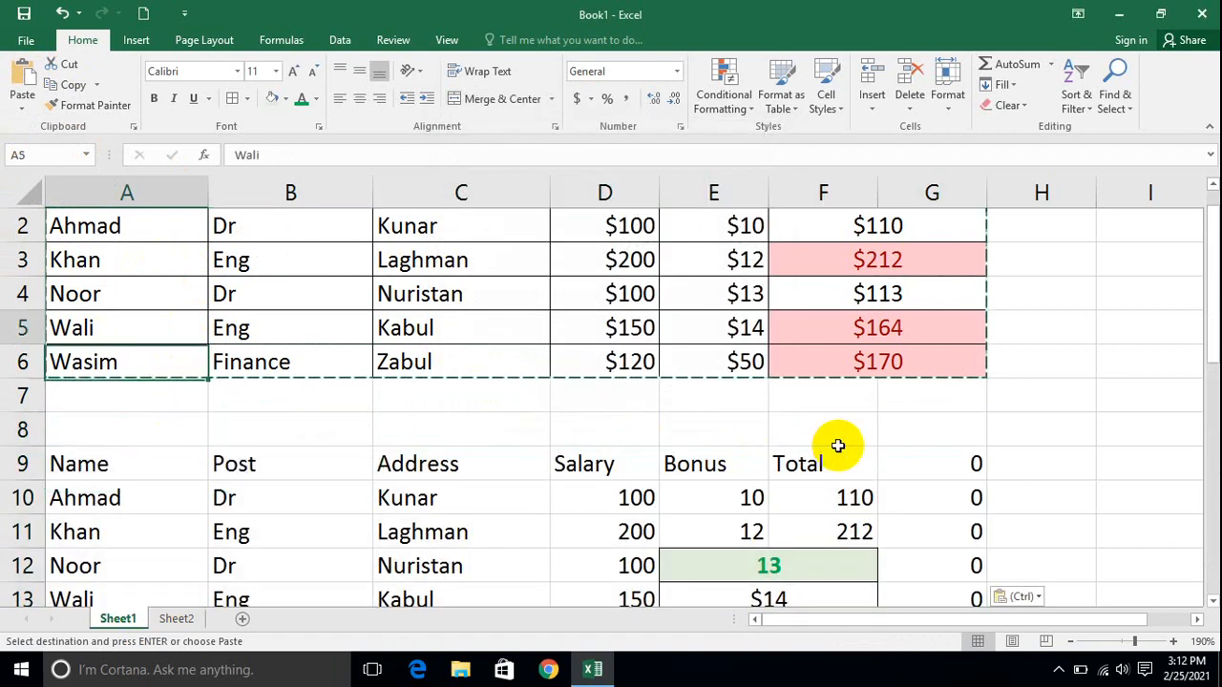
pyautogui.press('Up')
pyautogui.press('Up')
pyautogui.press('Up')
pyautogui.press('Up')
pyautogui.press('Right')
pyautogui.press('Right')
pyautogui.press('Right')
pyautogui.press('Right')
pyautogui.press('Left')
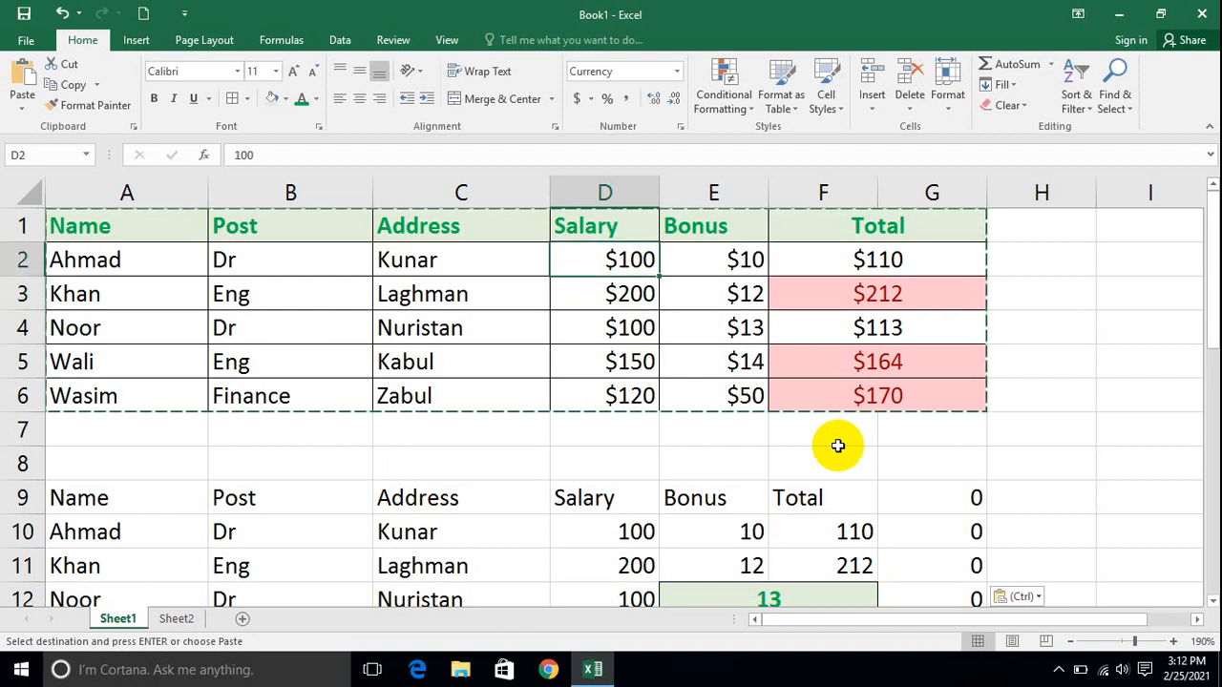
pyautogui.press('Left')
pyautogui.press('Right')
pyautogui.write('300')
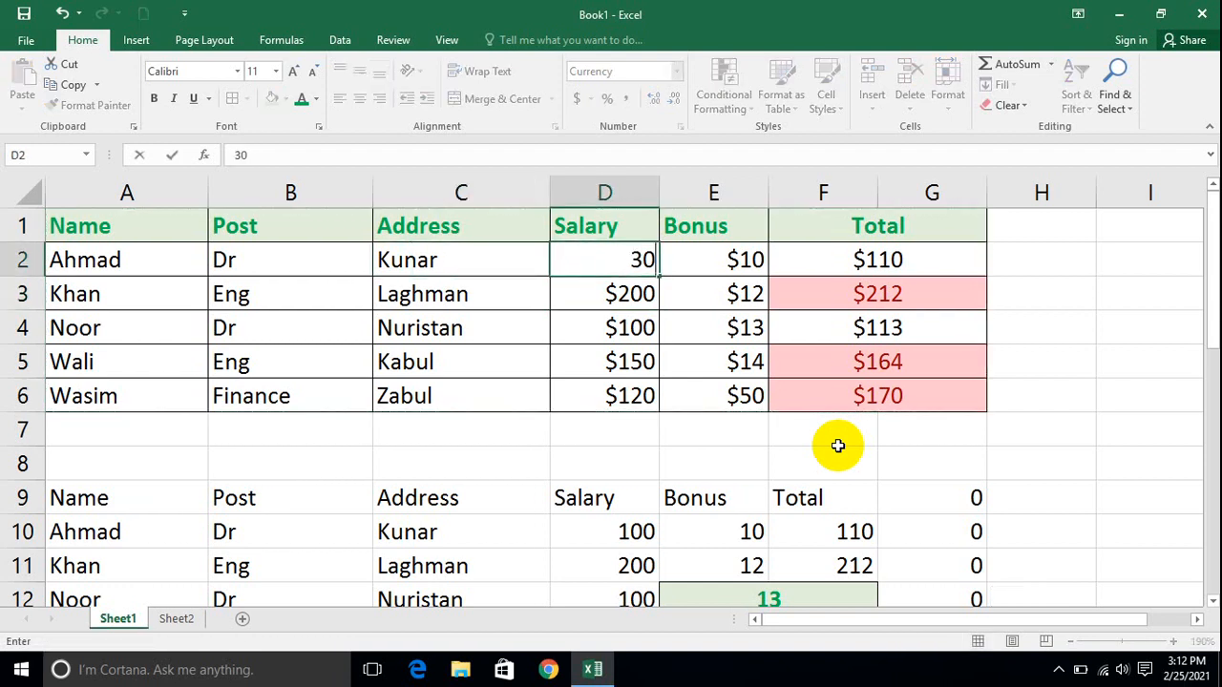
pyautogui.press('Return')
pyautogui.click(600, 537)
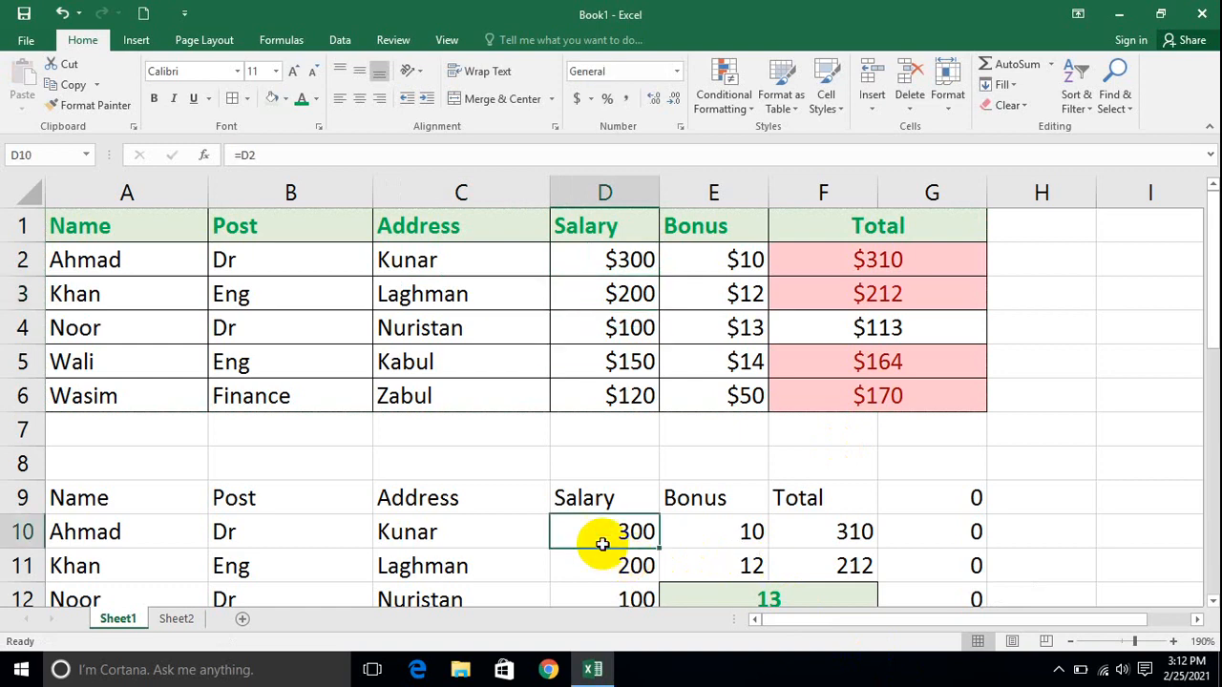
pyautogui.press('Down')
pyautogui.press('Down')
pyautogui.press('Down')
pyautogui.press('Down')
pyautogui.press('Down')
pyautogui.press('Down')
pyautogui.press('Down')
pyautogui.press('Down')
pyautogui.press('Down')
pyautogui.press('Down')
pyautogui.press('Down')
pyautogui.press('Down')
pyautogui.press('Down')
pyautogui.press('Down')
pyautogui.press('Down')
pyautogui.press('Down')
pyautogui.press('Down')
pyautogui.press('Down')
pyautogui.press('Down')
pyautogui.press('Down')
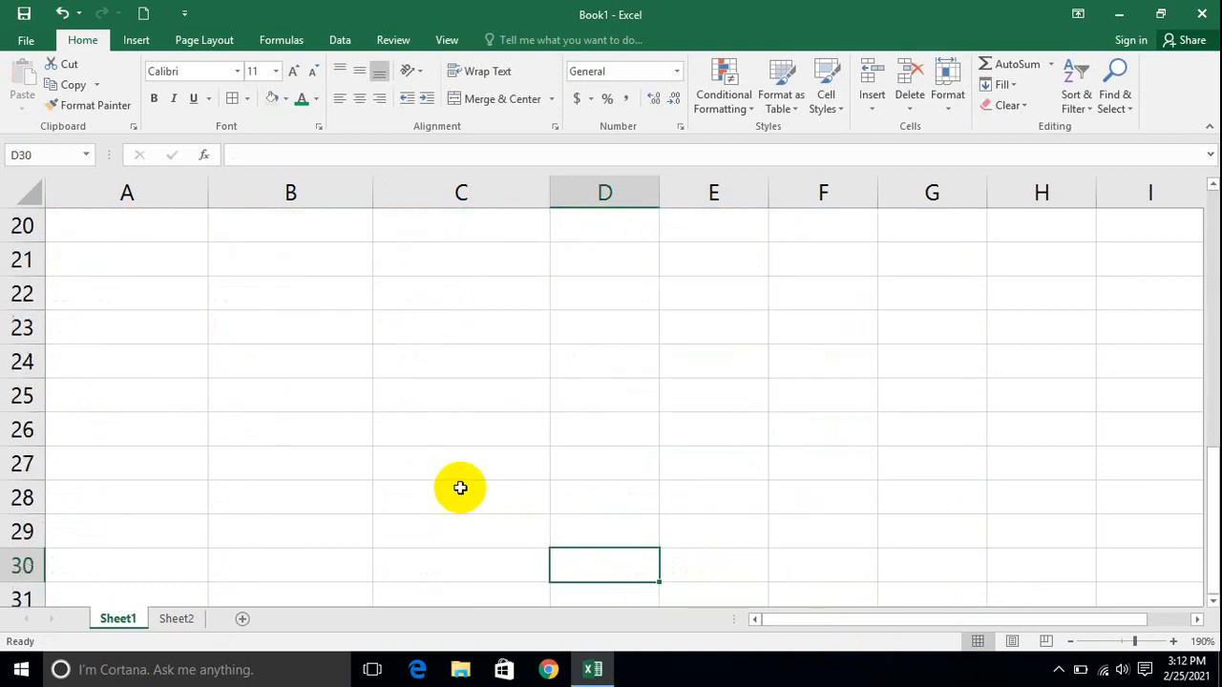
pyautogui.click(96, 350)
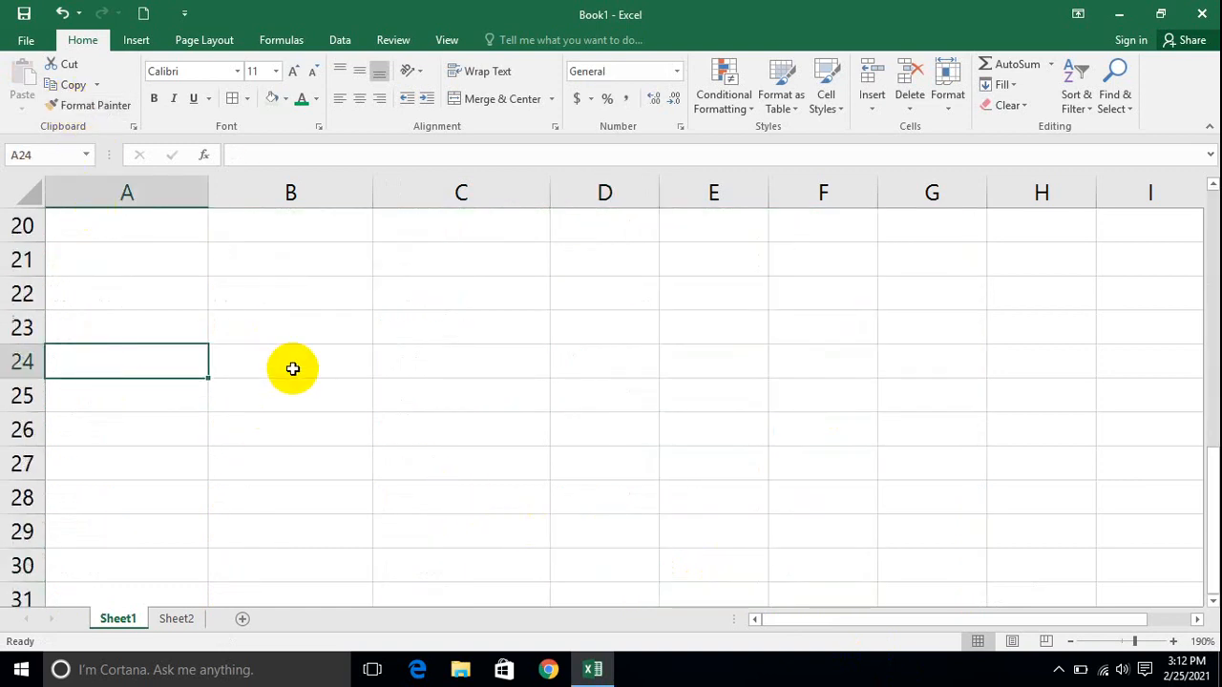
pyautogui.press('Up')
pyautogui.press('Up')
pyautogui.press('Up')
pyautogui.press('Up')
pyautogui.press('Up')
pyautogui.press('Up')
pyautogui.press('Up')
pyautogui.press('Up')
pyautogui.press('Up')
pyautogui.press('Up')
pyautogui.press('Up')
pyautogui.press('Up')
pyautogui.press('Up')
pyautogui.press('Up')
pyautogui.press('Up')
pyautogui.press('Up')
pyautogui.press('Up')
pyautogui.press('Up')
pyautogui.press('Up')
pyautogui.press('Up')
pyautogui.press('Up')
pyautogui.press('Up')
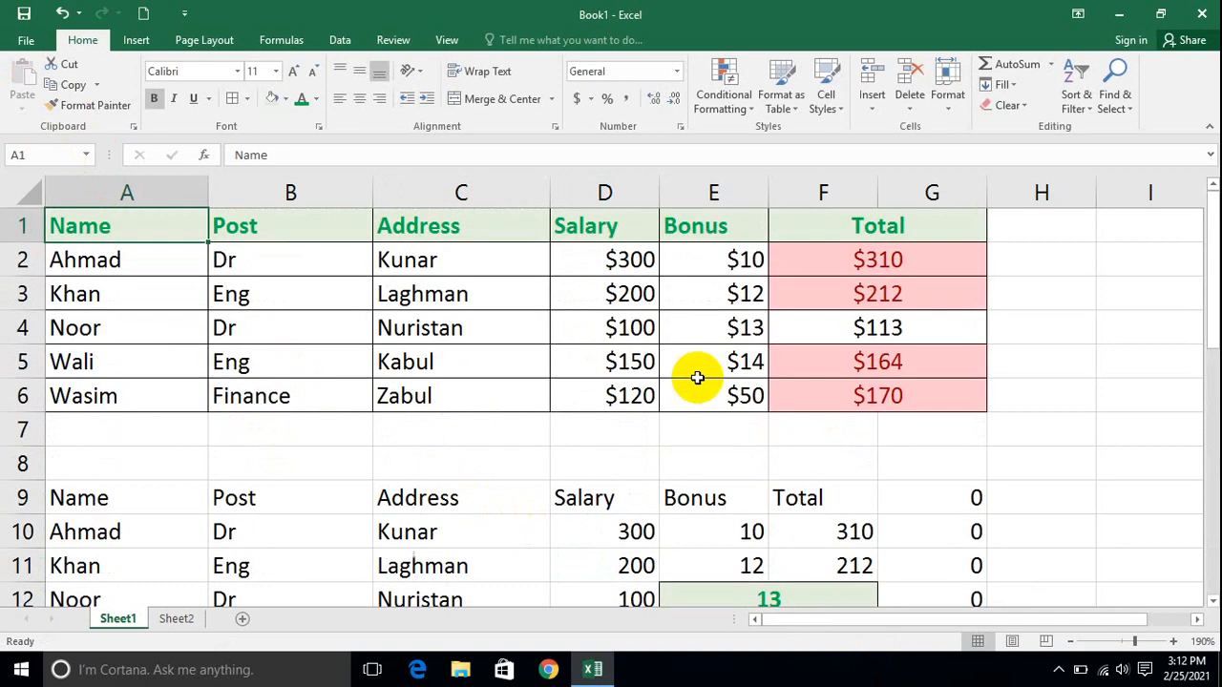
pyautogui.press('Down')
pyautogui.press('Down')
pyautogui.press('Down')
pyautogui.press('Down')
pyautogui.press('Down')
pyautogui.press('Down')
pyautogui.press('Down')
pyautogui.press('Down')
pyautogui.press('Down')
pyautogui.press('Down')
pyautogui.press('Down')
pyautogui.press('Down')
pyautogui.press('Down')
pyautogui.press('Down')
pyautogui.press('Down')
pyautogui.press('Down')
pyautogui.press('Down')
pyautogui.press('Down')
pyautogui.press('Down')
pyautogui.press('Down')
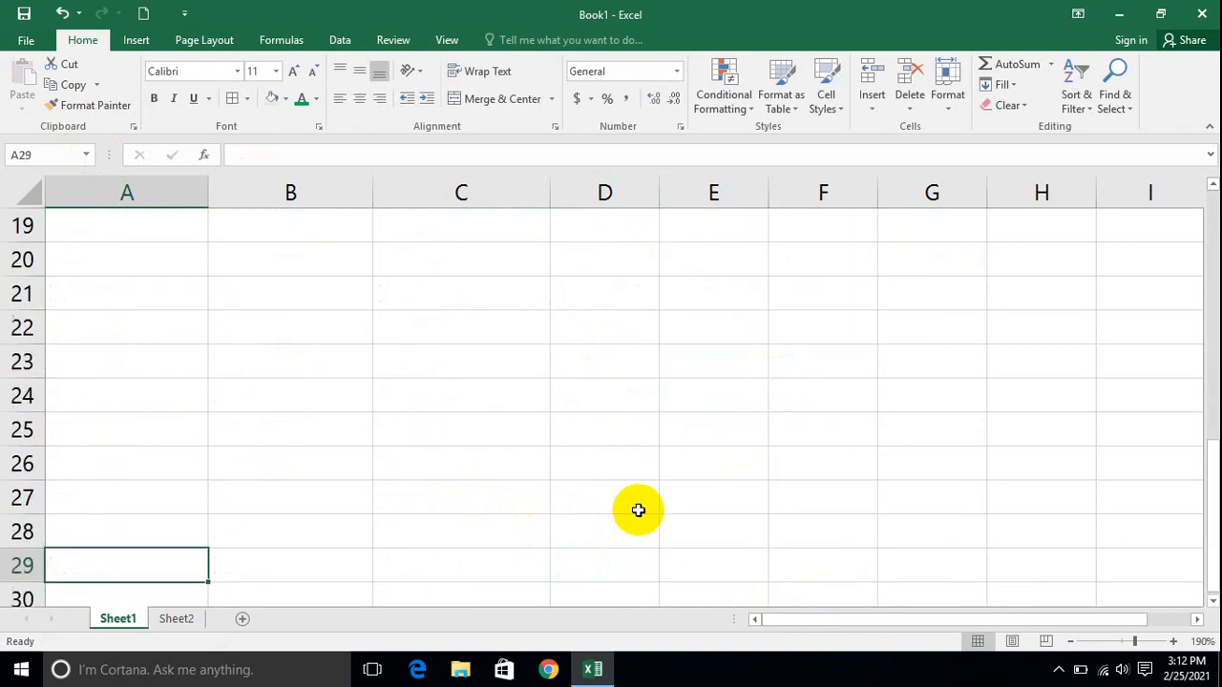
pyautogui.click(230, 383)
pyautogui.hotkey('ctrl', 'c')
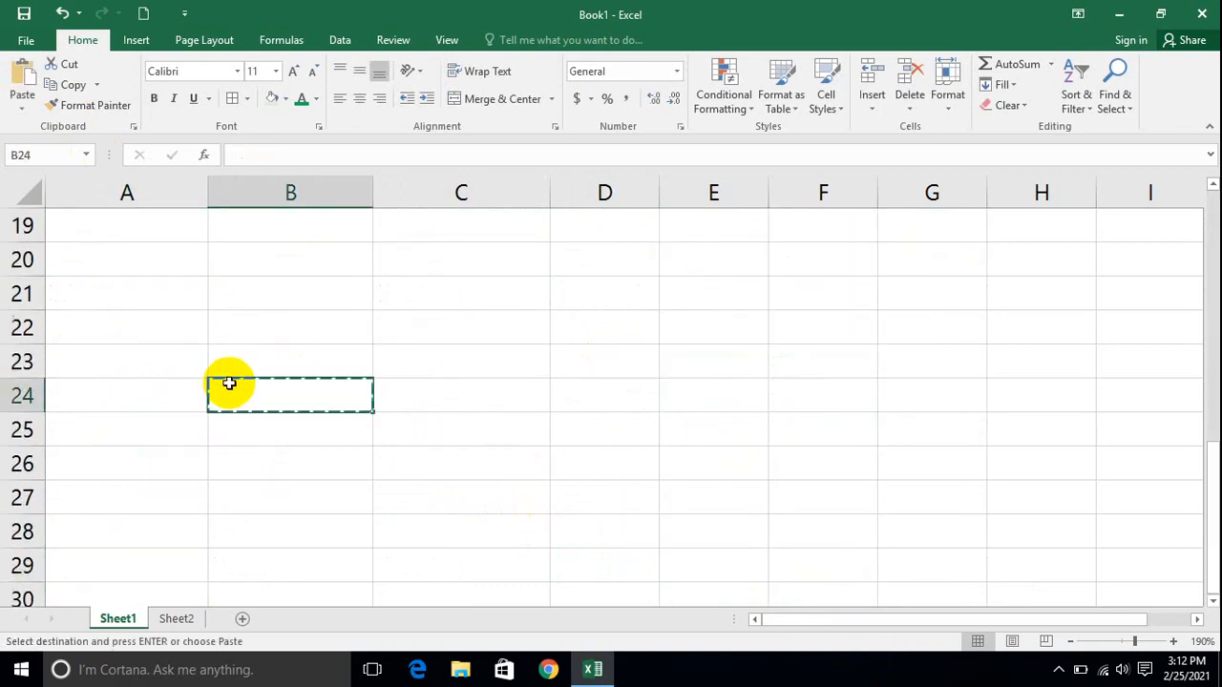
pyautogui.hotkey('ctrl', 'alt', 'v')
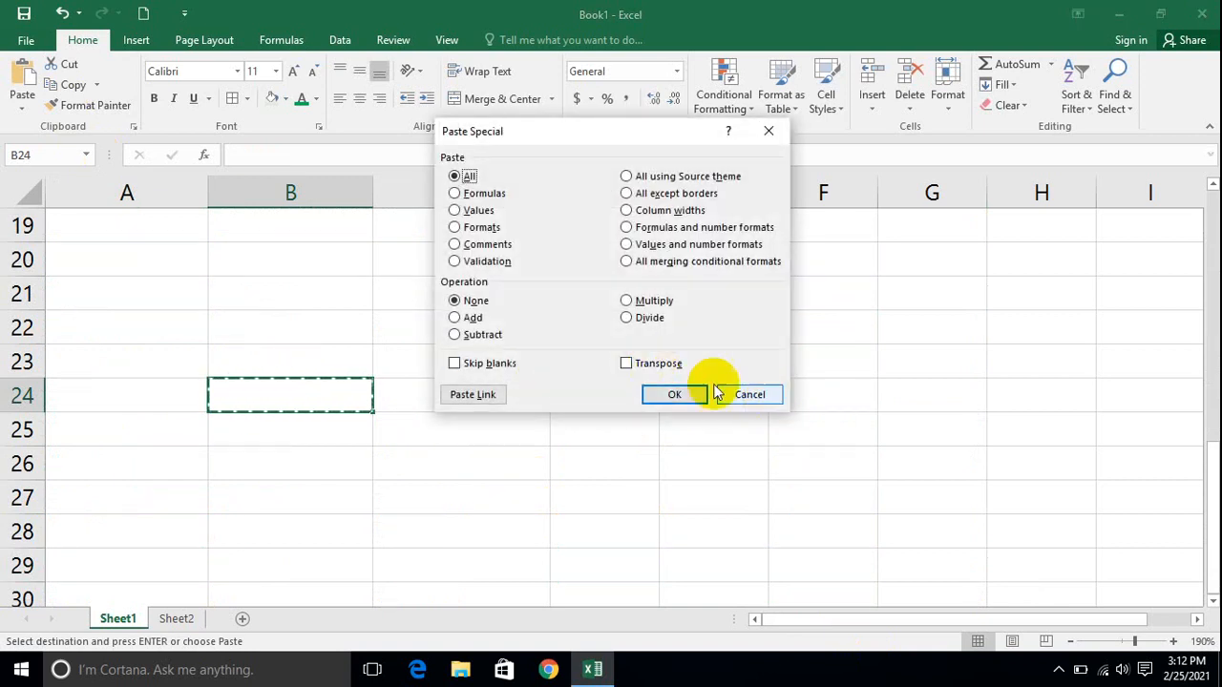
pyautogui.click(775, 396)
# Step: Enter the headings Name, Post and Salary in cells D22 to F22
pyautogui.click(341, 324)
pyautogui.press('Right')
pyautogui.press('Right')
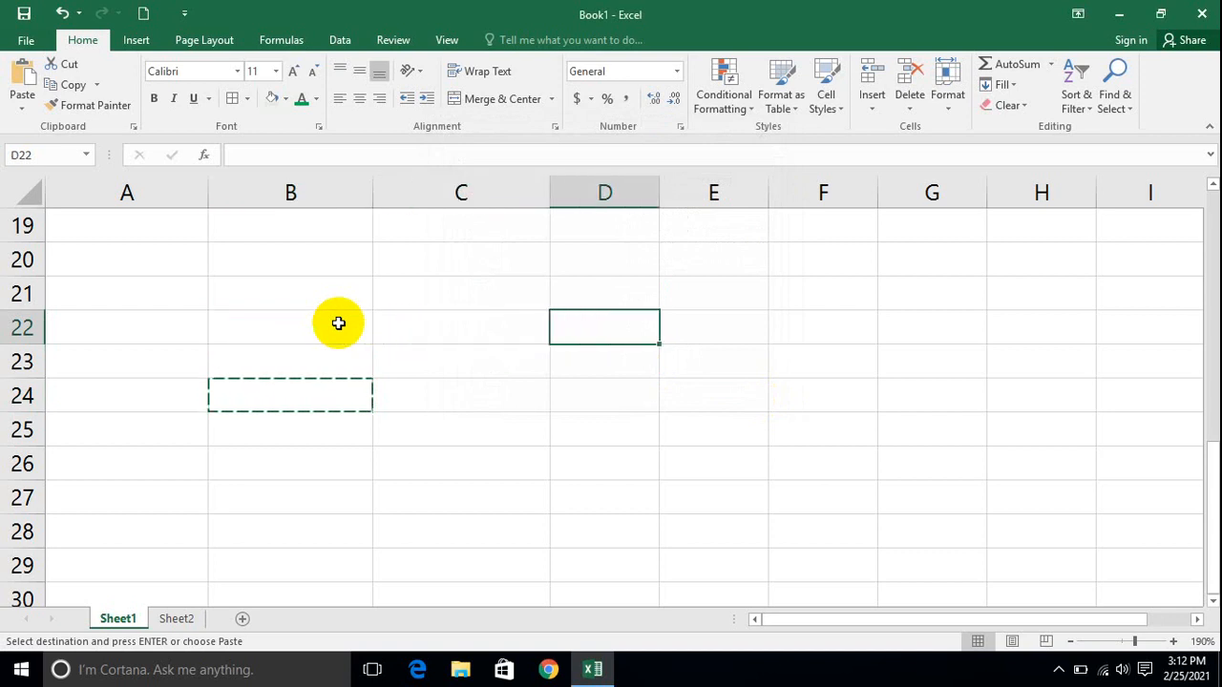
pyautogui.write('Name')
pyautogui.press('Tab')
pyautogui.write('Post')
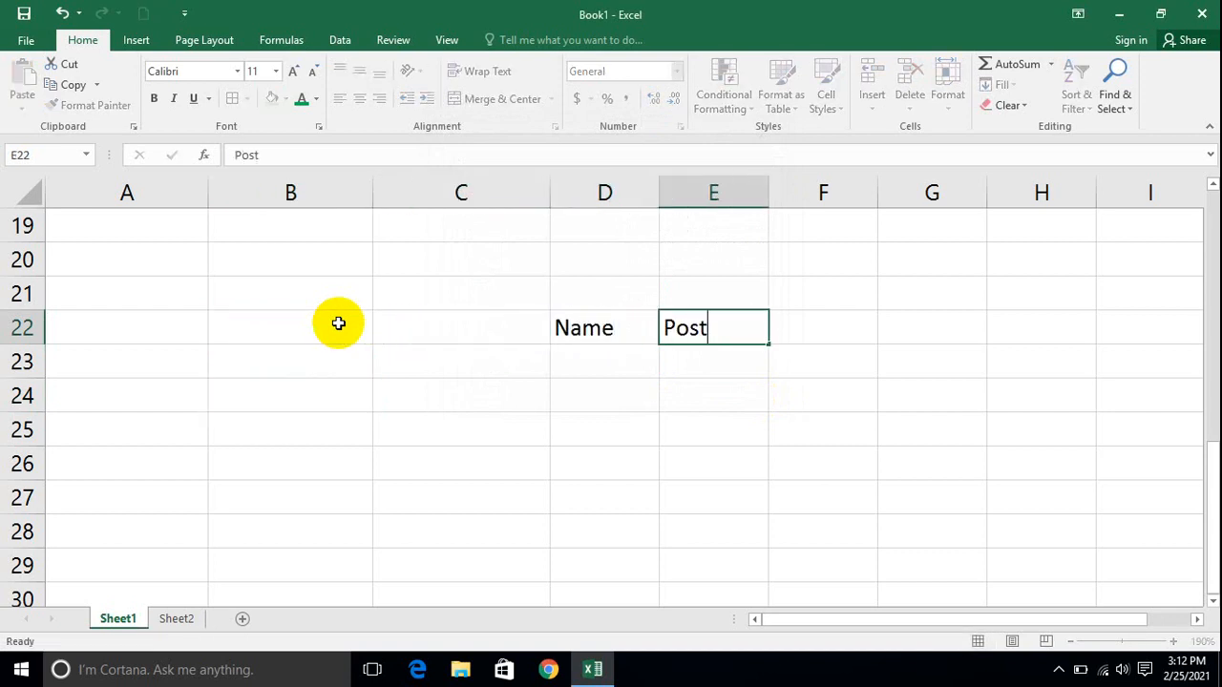
pyautogui.press('Tab')
pyautogui.write('Salary')
pyautogui.press('Return')
pyautogui.press('Left')
pyautogui.press('Left')
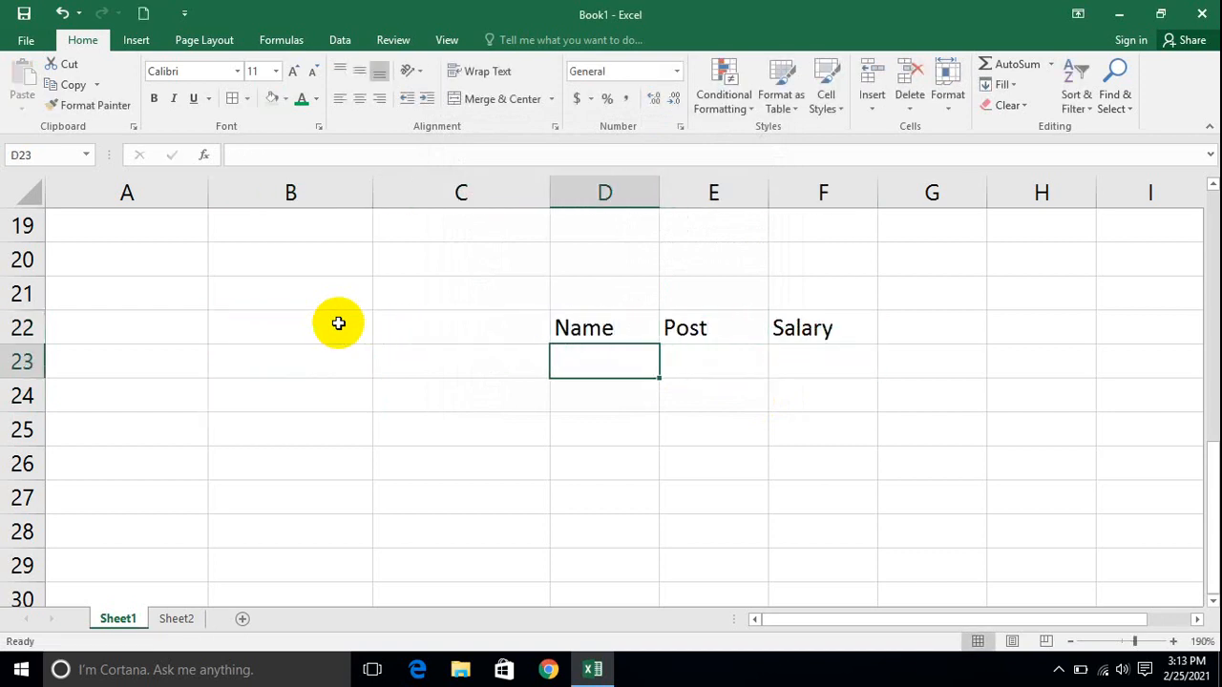
# Step: Fill D23:D24 with the two employees' names and E23:E24 with the posts Dr and Eng
pyautogui.write('Ahmad')
pyautogui.press('Return')
pyautogui.write('KM')
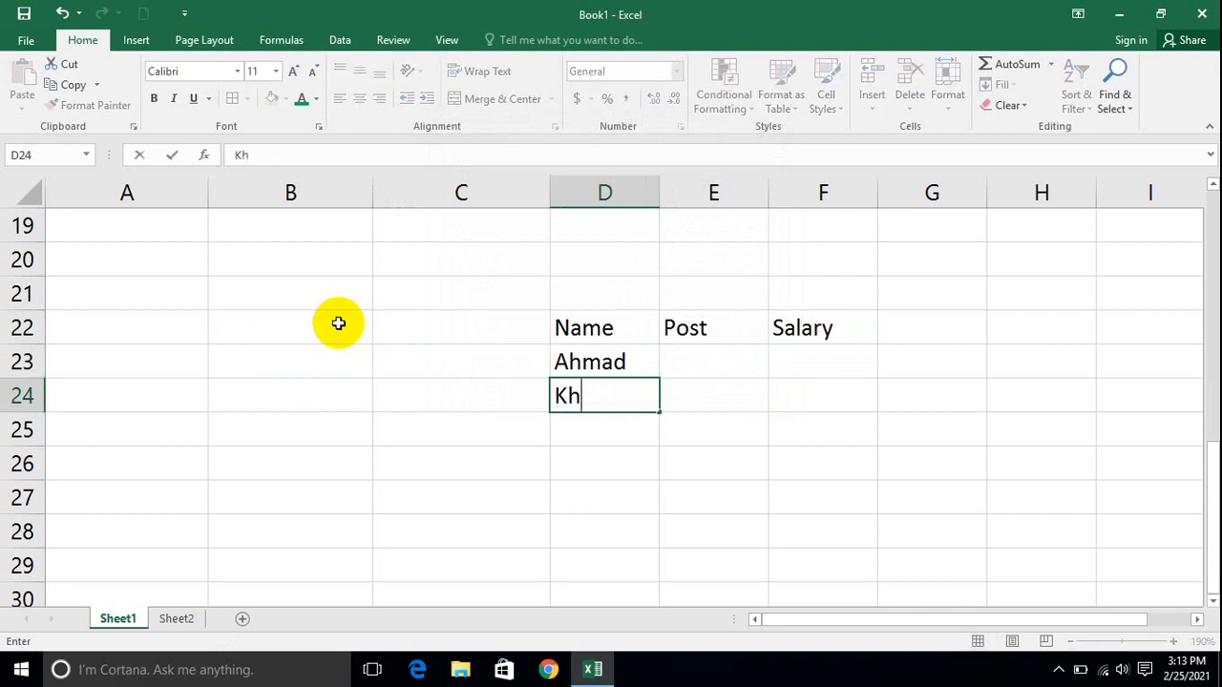
pyautogui.press('Tab')
pyautogui.press('Up')
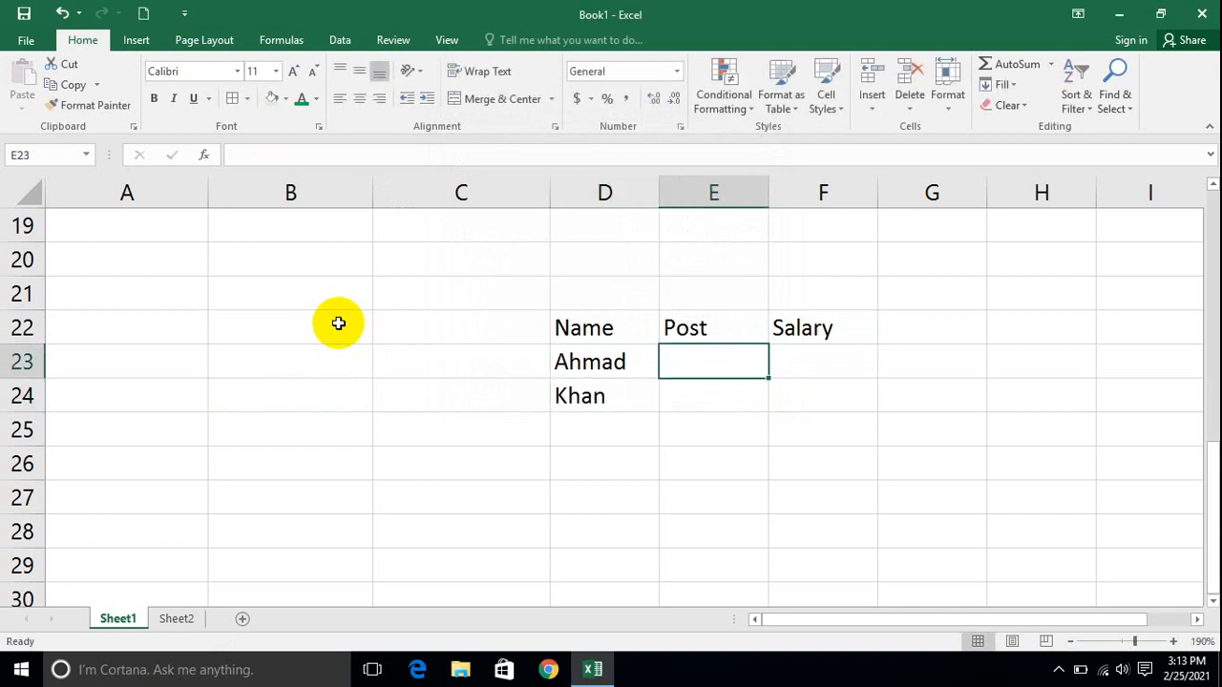
pyautogui.write('Dr')
pyautogui.press('Return')
pyautogui.write('Eng')
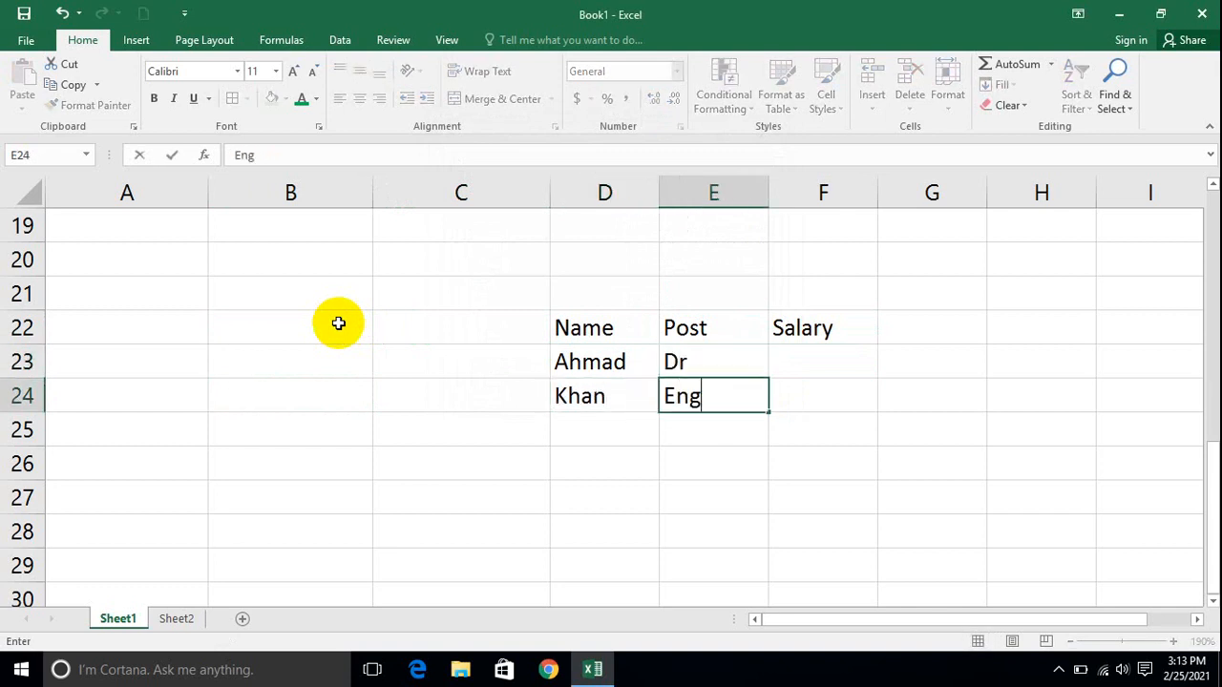
# Step: Enter the salaries 100 and 200 in F23 and F24
pyautogui.press('Tab')
pyautogui.press('Up')
pyautogui.write('100')
pyautogui.press('Return')
pyautogui.write('200')
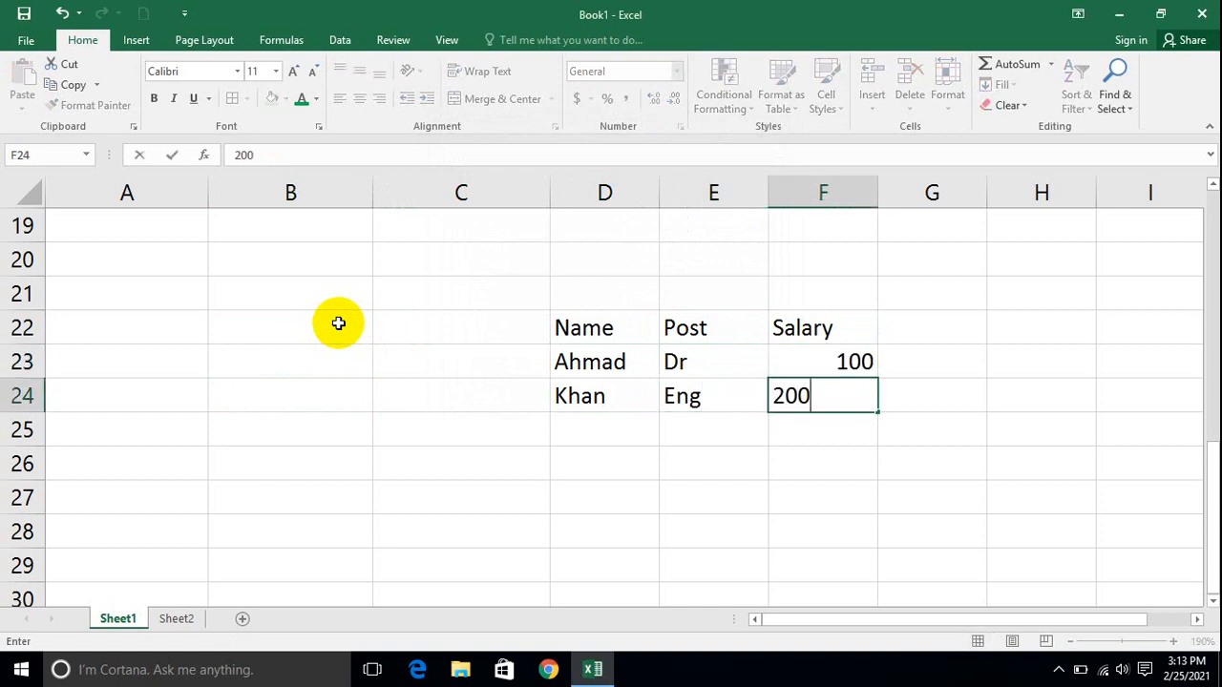
pyautogui.press('Return')
# Step: Copy the small table D22:F24 and paste it transposed at D27 using Paste Special
pyautogui.moveTo(812, 410); pyautogui.dragTo(619, 333)
pyautogui.click(86, 87)
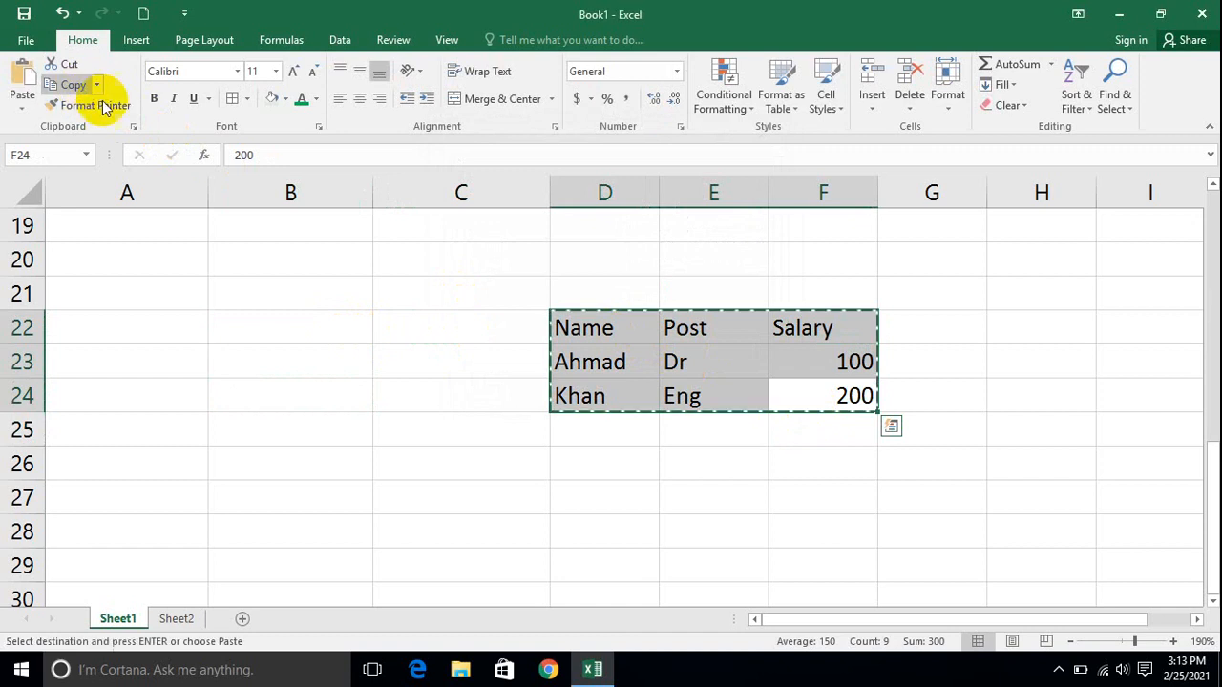
pyautogui.click(603, 496)
pyautogui.click(21, 108)
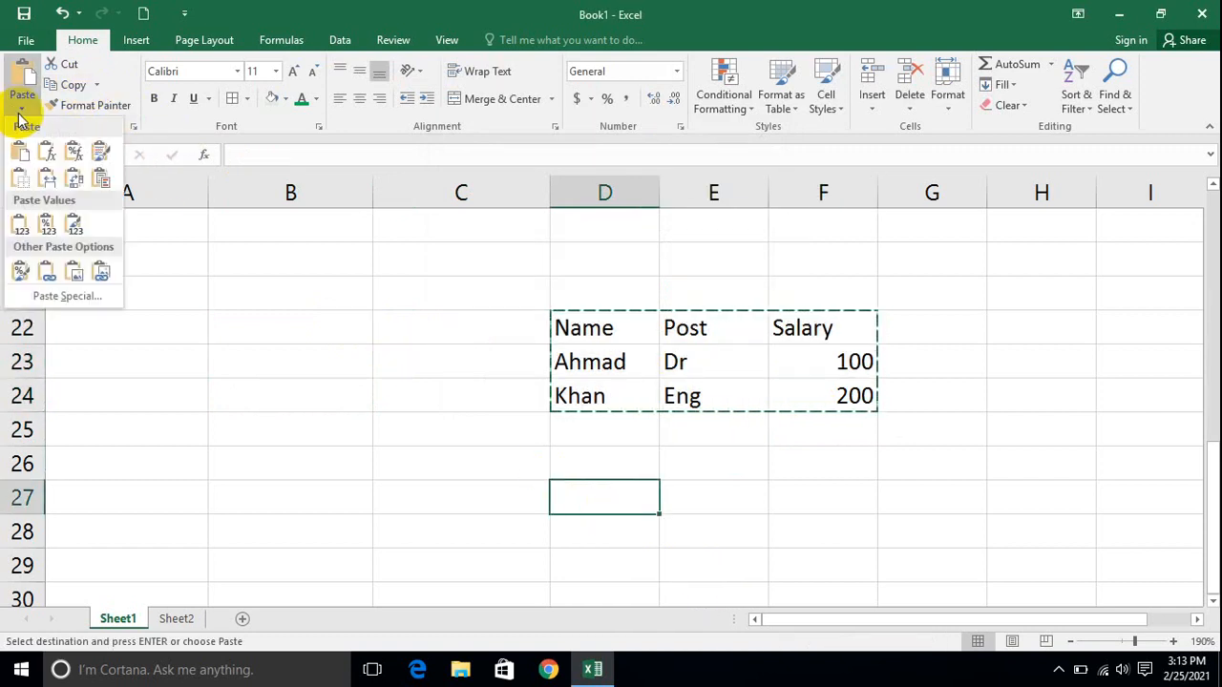
pyautogui.click(57, 294)
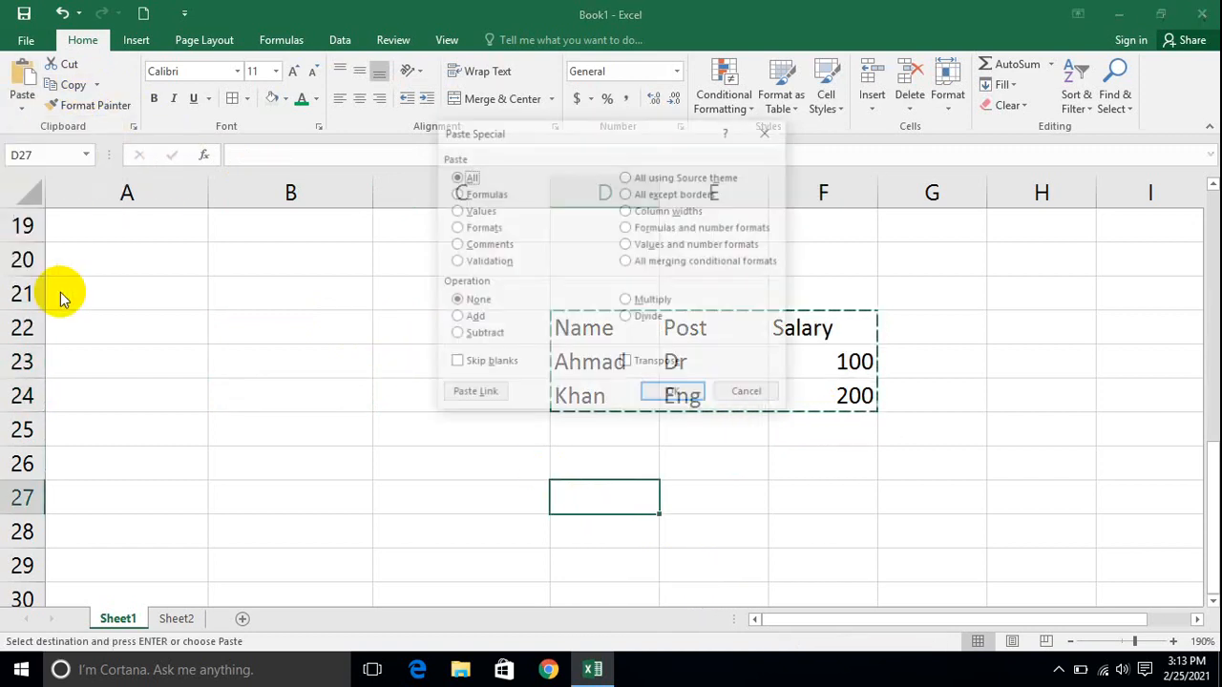
pyautogui.click(659, 364)
pyautogui.doubleClick(674, 394)
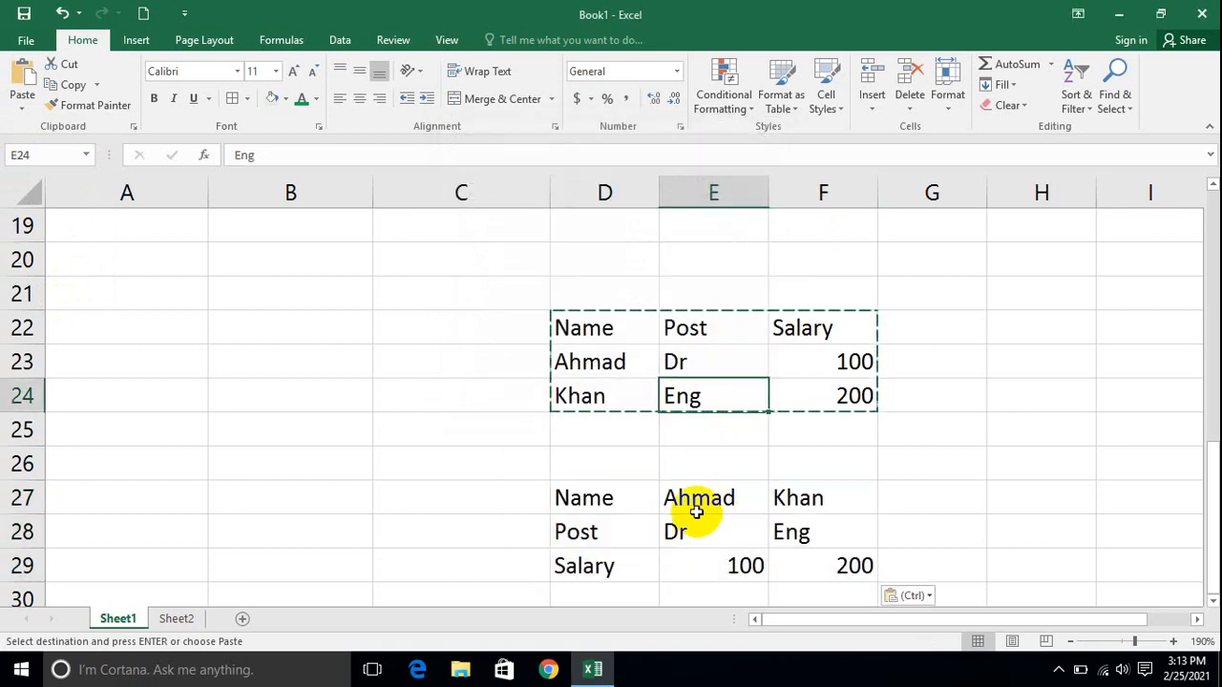
# Step: Examine the transposed copy in D27:F29 and compare its row labels with the original table's headings
pyautogui.click(670, 523)
pyautogui.press('Down')
pyautogui.press('Down')
pyautogui.press('Down')
pyautogui.press('Left')
pyautogui.press('Left')
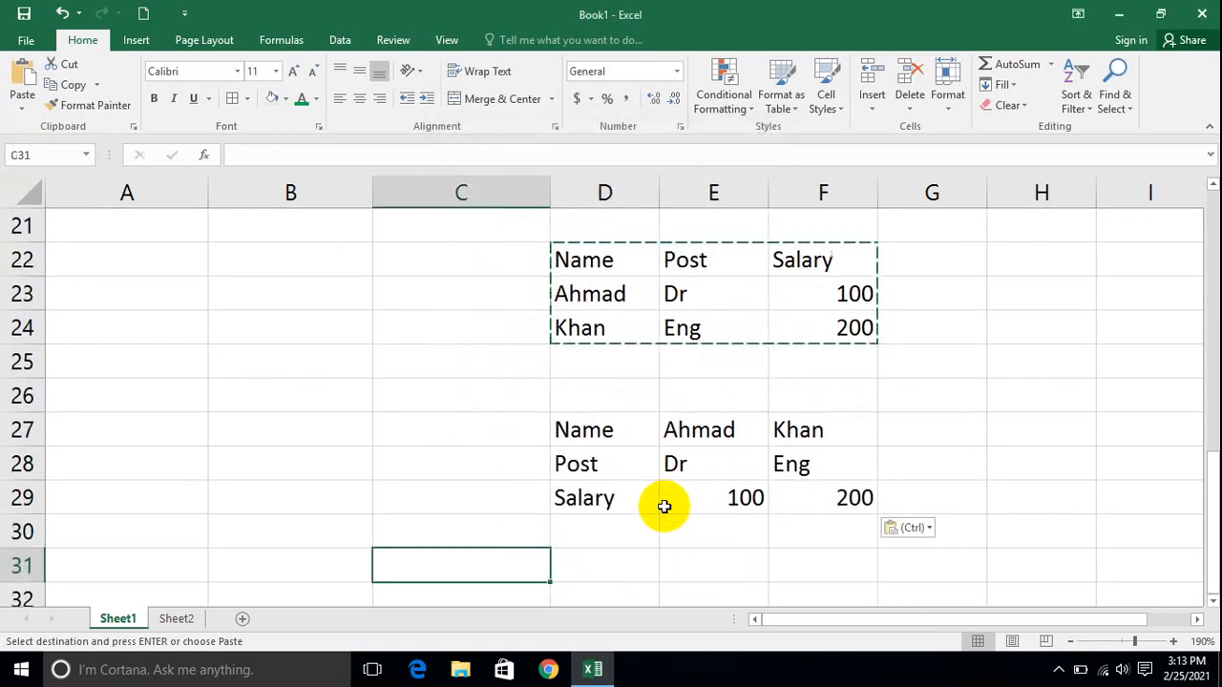
pyautogui.press('Up')
pyautogui.press('Up')
pyautogui.press('Up')
pyautogui.press('Up')
pyautogui.press('Right')
pyautogui.press('Down')
pyautogui.press('Down')
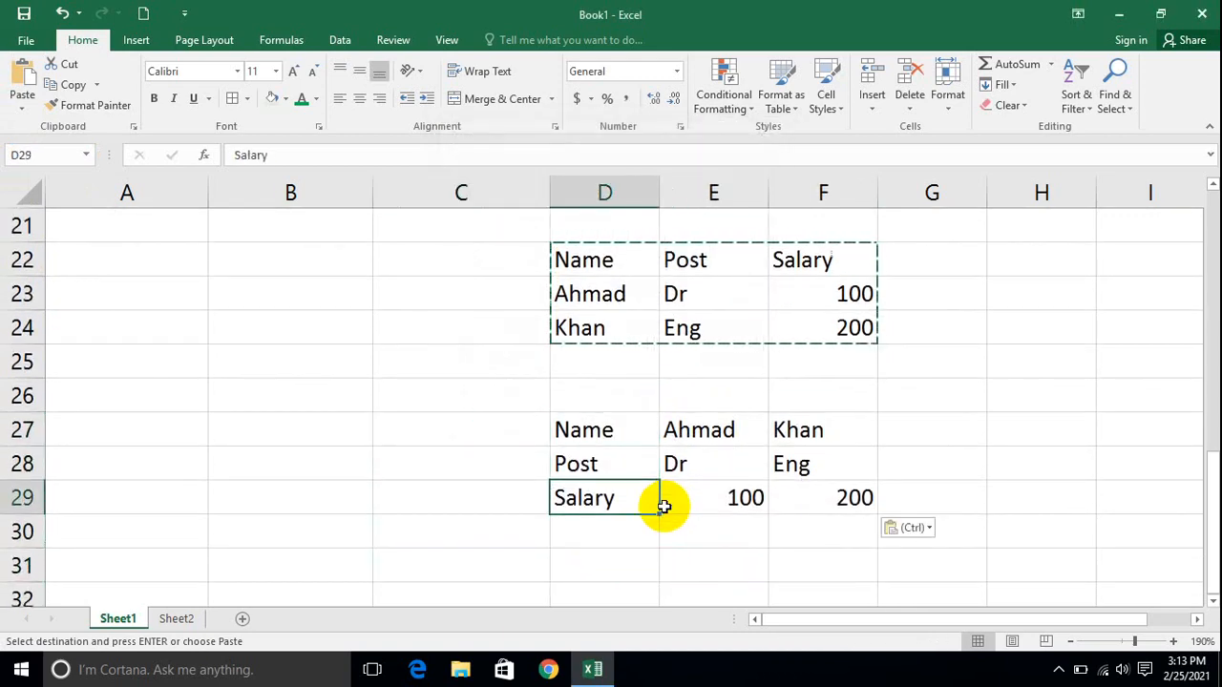
# Step: Copy the transposed table D27:F29, paste it transposed again at D33 and check the result
pyautogui.moveTo(772, 500); pyautogui.dragTo(584, 426)
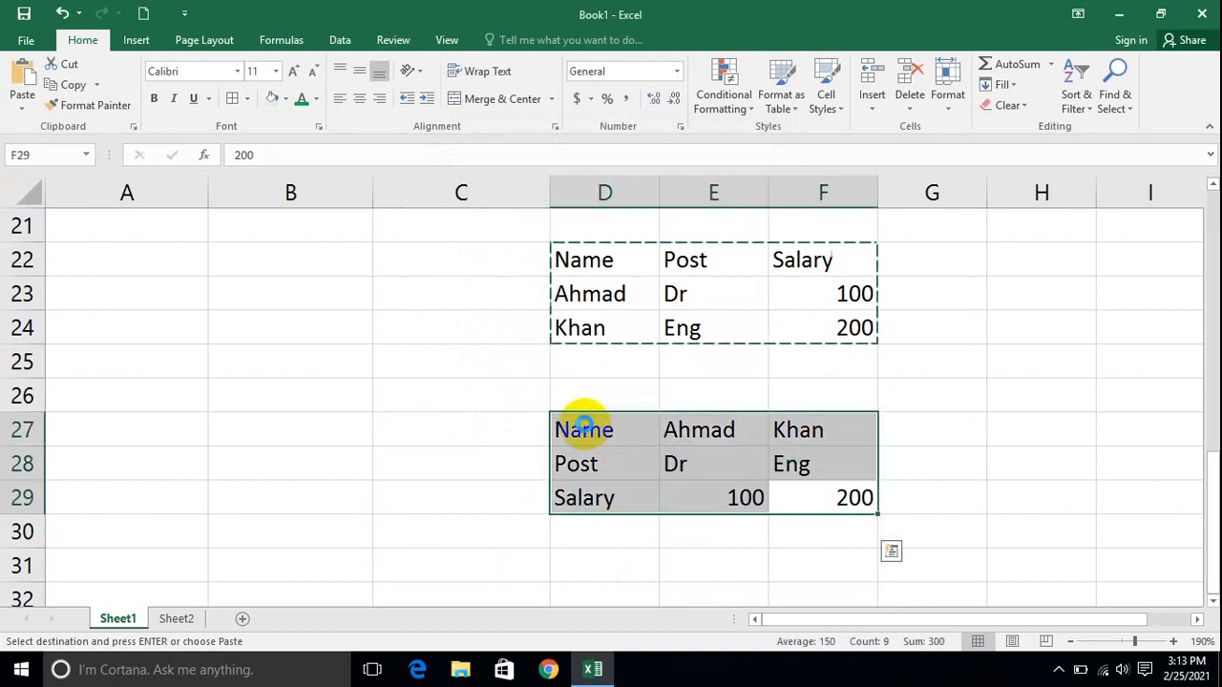
pyautogui.hotkey('ctrl', 'c')
pyautogui.press('Down')
pyautogui.press('Down')
pyautogui.press('Down')
pyautogui.press('Down')
pyautogui.press('Left')
pyautogui.press('Left')
pyautogui.hotkey('ctrl', 'alt', 'v')
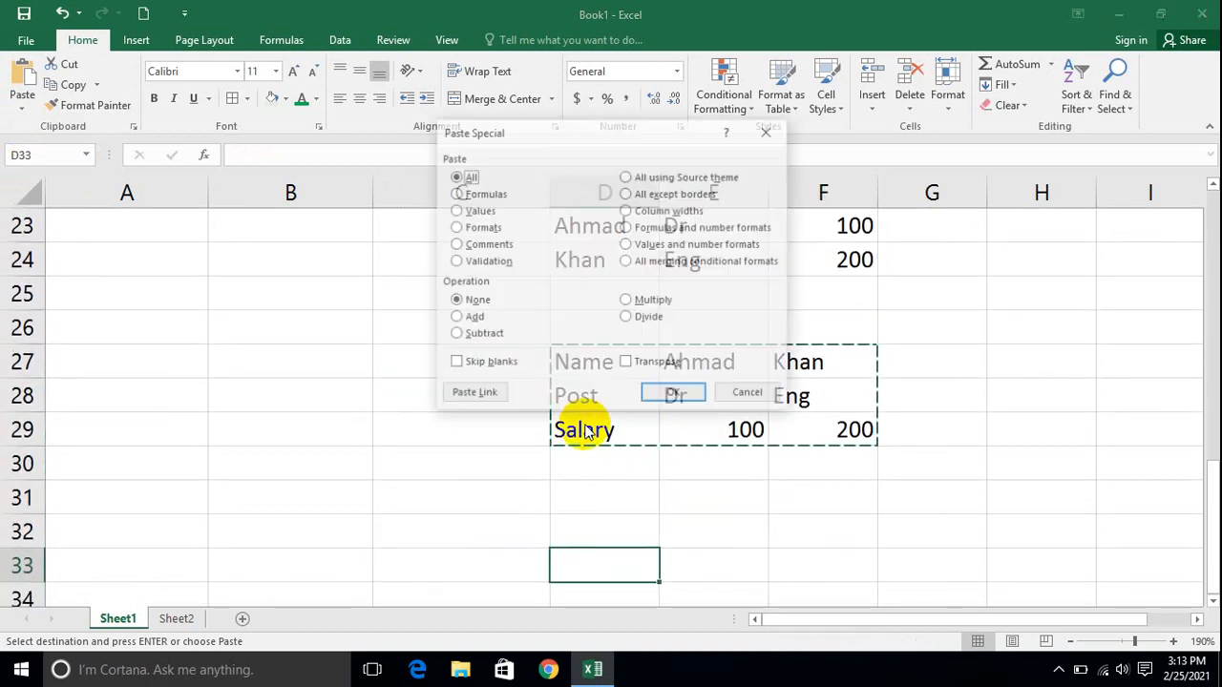
pyautogui.click(675, 393)
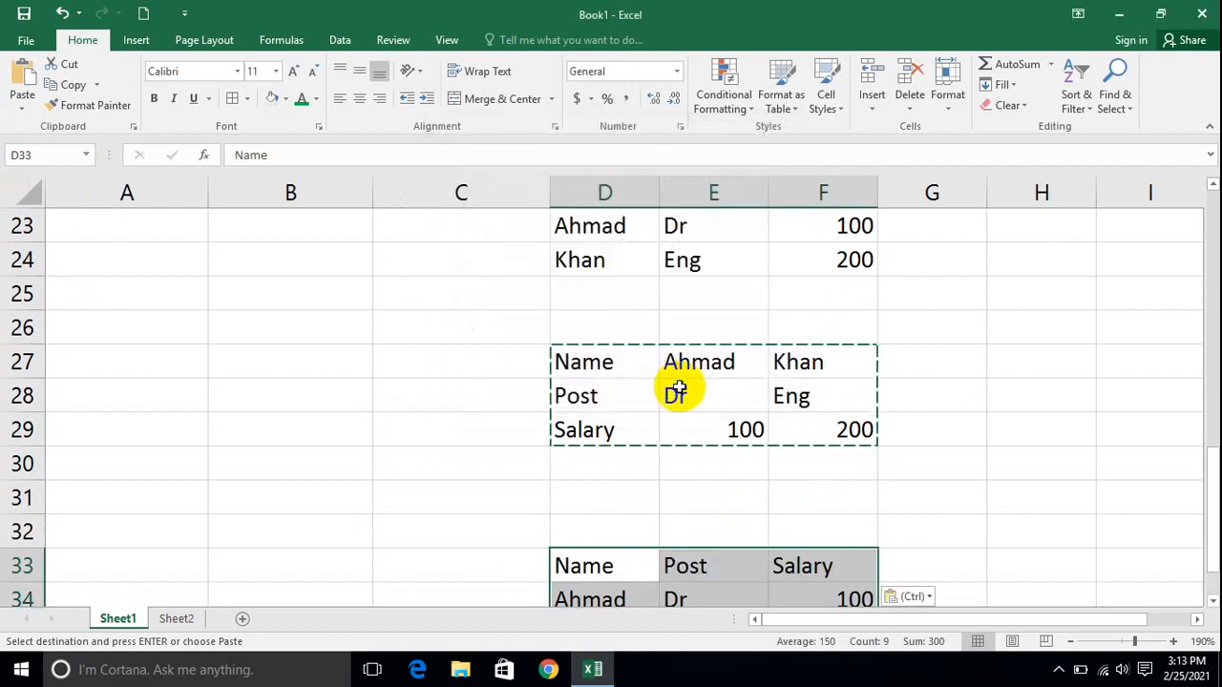
pyautogui.click(827, 542)
pyautogui.press('Down')
pyautogui.press('Down')
pyautogui.press('Down')
pyautogui.press('Down')
pyautogui.press('Down')
pyautogui.press('Down')
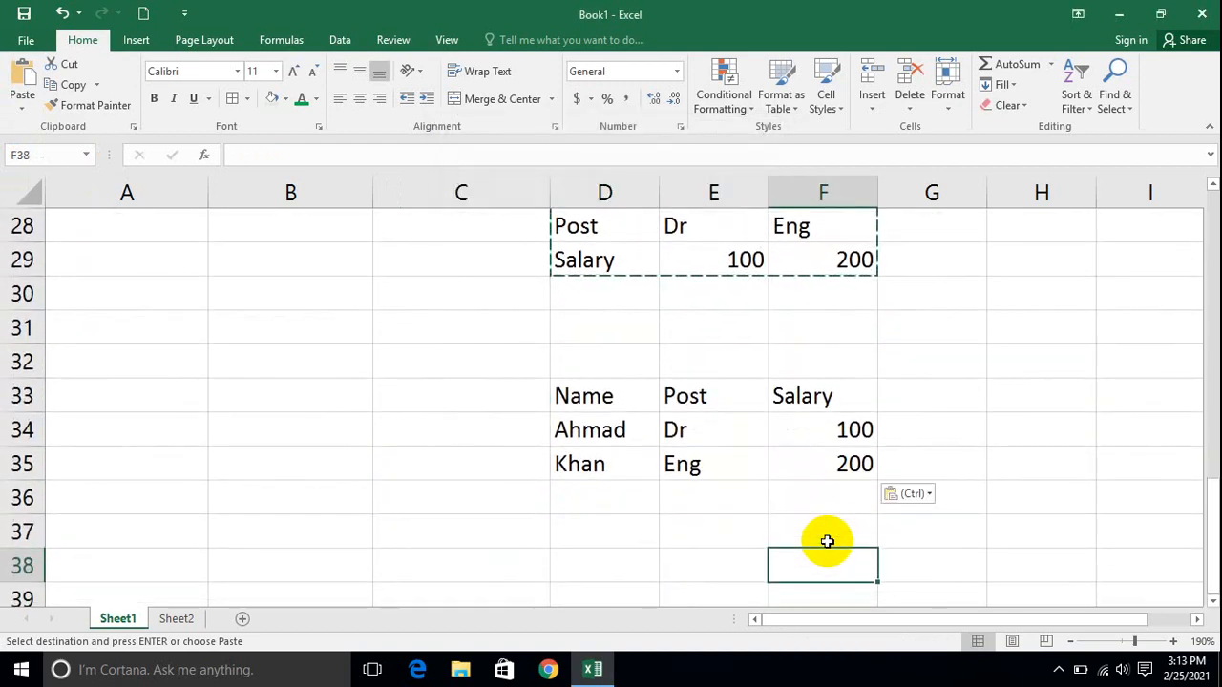
# Step: Copy the heading row D22:F22 of the small original table
pyautogui.press('Up')
pyautogui.press('Up')
pyautogui.press('Up')
pyautogui.press('Up')
pyautogui.press('Up')
pyautogui.press('Up')
pyautogui.press('Up')
pyautogui.press('Up')
pyautogui.press('Up')
pyautogui.press('Up')
pyautogui.press('Up')
pyautogui.press('Up')
pyautogui.press('Up')
pyautogui.press('Up')
pyautogui.press('Up')
pyautogui.press('Up')
pyautogui.press('Left')
pyautogui.press('Left')
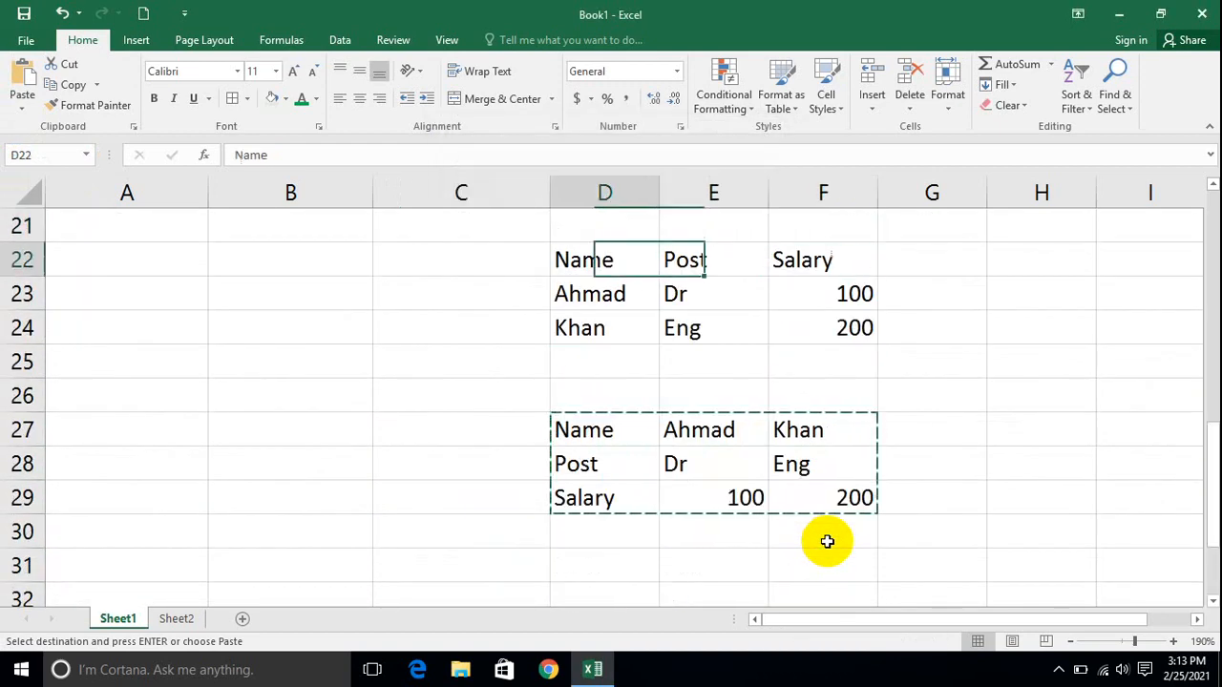
pyautogui.click(813, 267)
pyautogui.moveTo(814, 267); pyautogui.dragTo(567, 253)
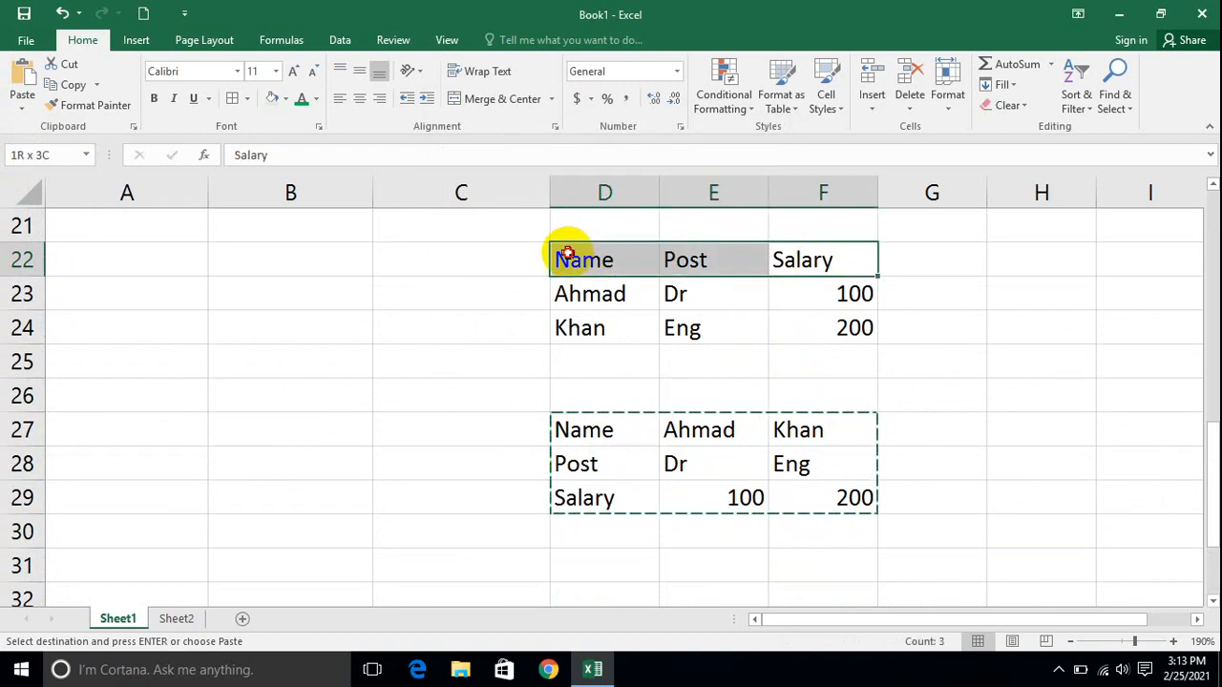
pyautogui.hotkey('ctrl', 'c')
# Step: Paste the copied headings into the empty area below the tables, starting at D42
pyautogui.click(144, 434)
pyautogui.press('Down')
pyautogui.press('Down')
pyautogui.press('Down')
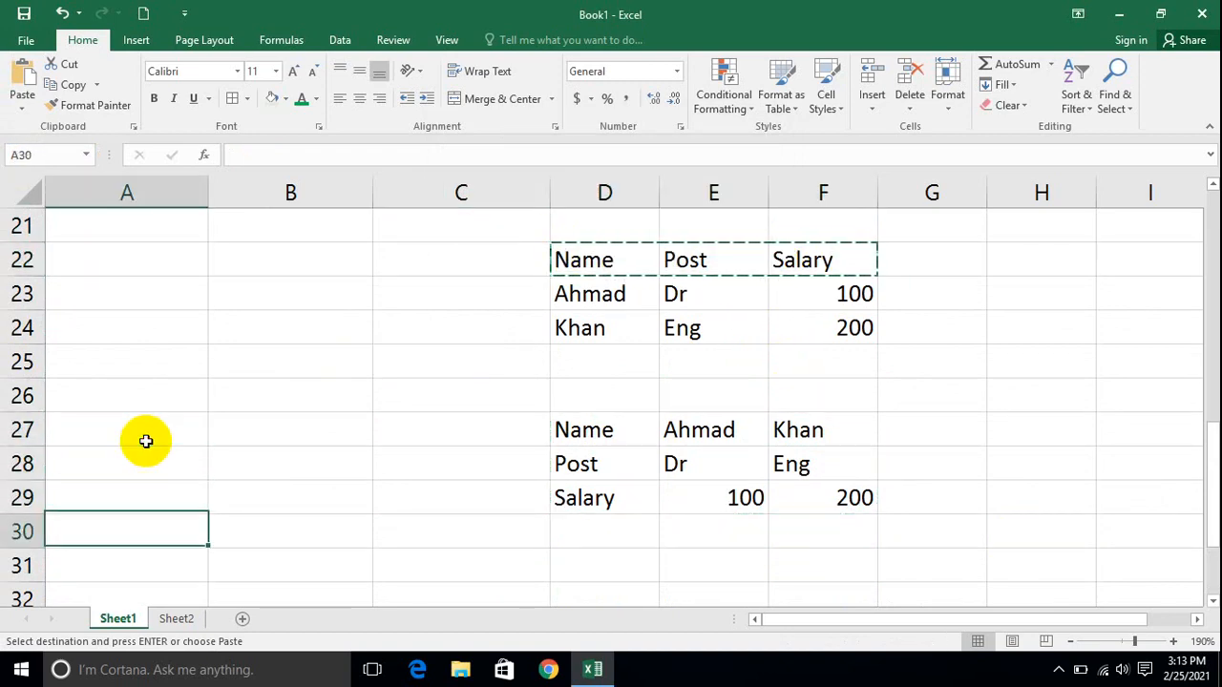
pyautogui.press('Down')
pyautogui.press('Down')
pyautogui.press('Down')
pyautogui.press('Down')
pyautogui.press('Down')
pyautogui.press('Down')
pyautogui.press('Down')
pyautogui.press('Down')
pyautogui.press('Down')
pyautogui.press('Down')
pyautogui.press('Down')
pyautogui.press('Down')
pyautogui.press('Right')
pyautogui.press('Right')
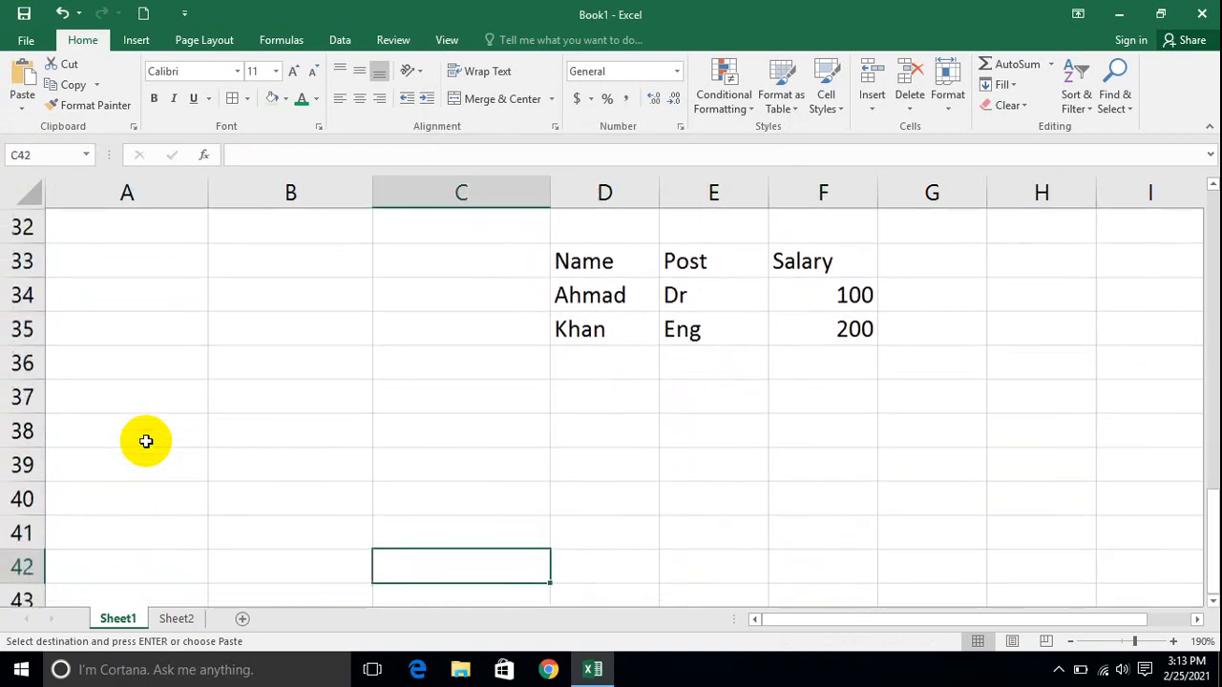
pyautogui.press('Down')
pyautogui.press('Right')
pyautogui.press('Right')
pyautogui.press('Up')
pyautogui.press('Left')
pyautogui.press('Left')
pyautogui.press('Right')
pyautogui.hotkey('ctrl', 'v')
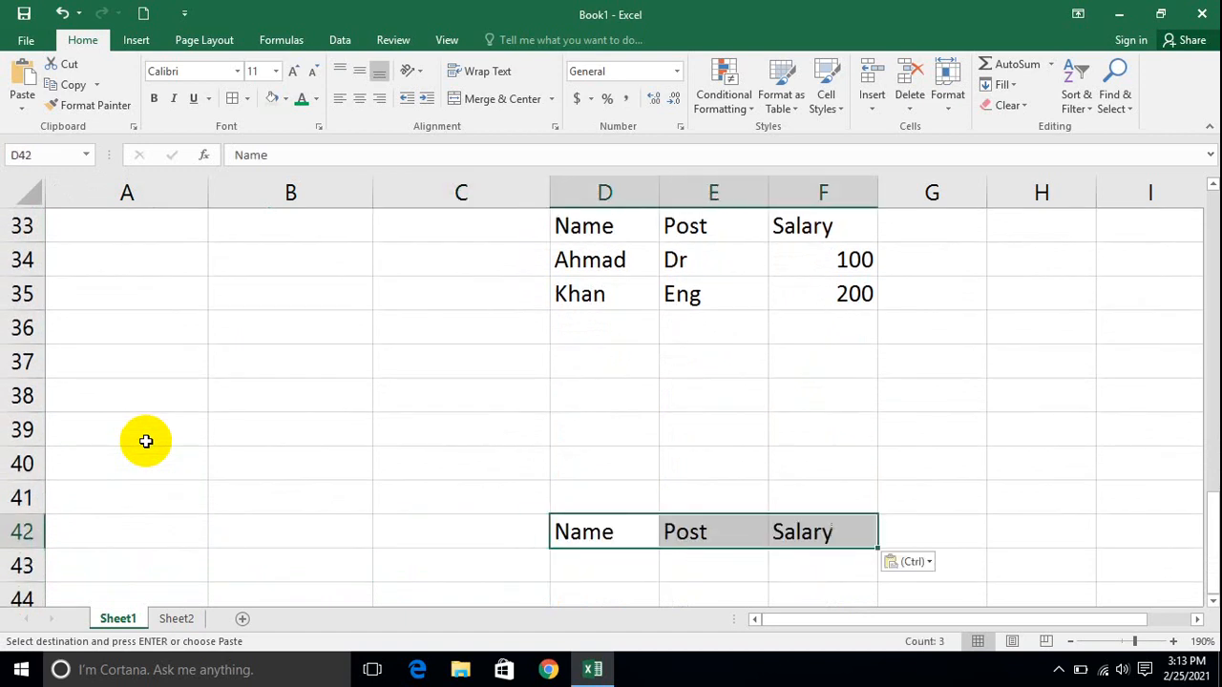
# Step: Copy the headings in D42:F42 and paste them again at D48
pyautogui.press('Down')
pyautogui.press('Down')
pyautogui.press('Down')
pyautogui.press('Down')
pyautogui.press('Down')
pyautogui.press('Down')
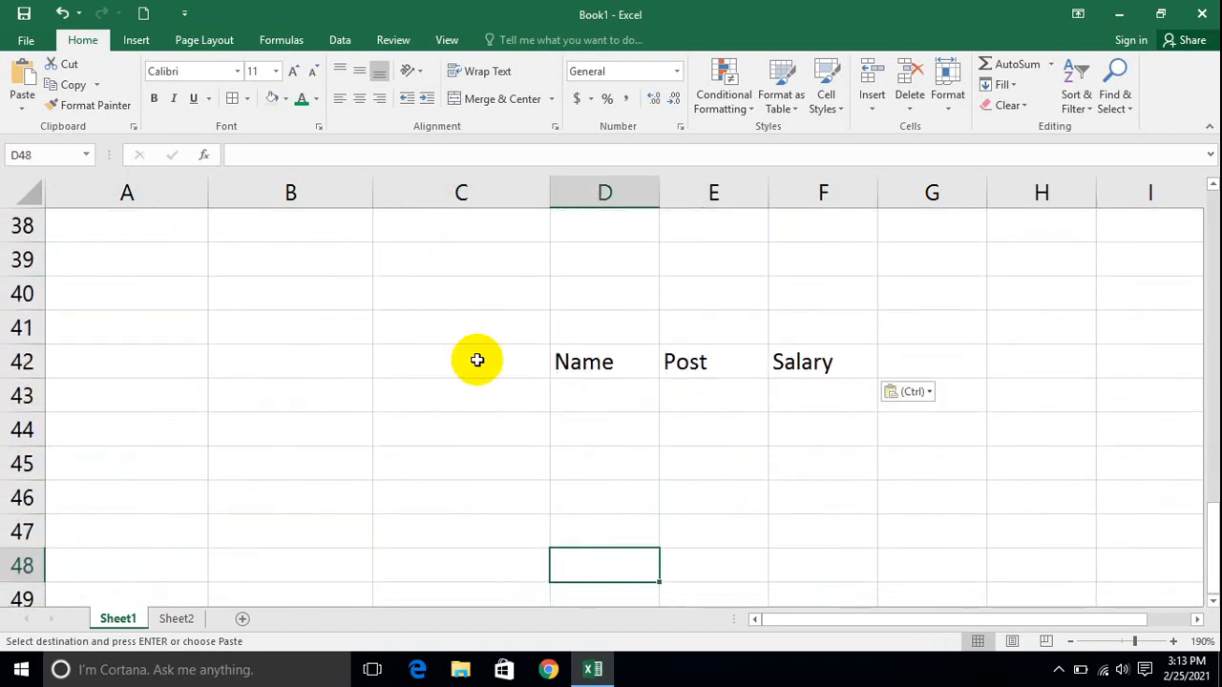
pyautogui.moveTo(777, 363); pyautogui.dragTo(649, 354)
pyautogui.hotkey('ctrl', 'c')
pyautogui.click(592, 561)
pyautogui.hotkey('ctrl', 'v')
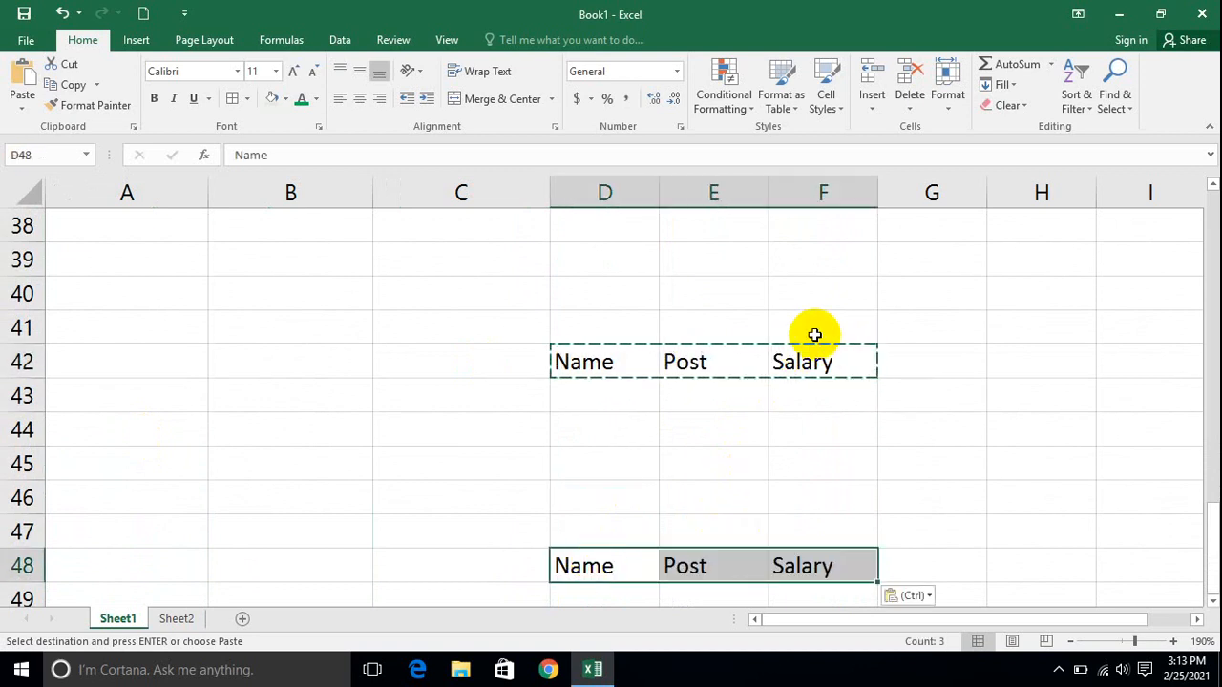
# Step: Clear the Post heading from E42 to leave a blank cell in the upper heading row
pyautogui.click(703, 360)
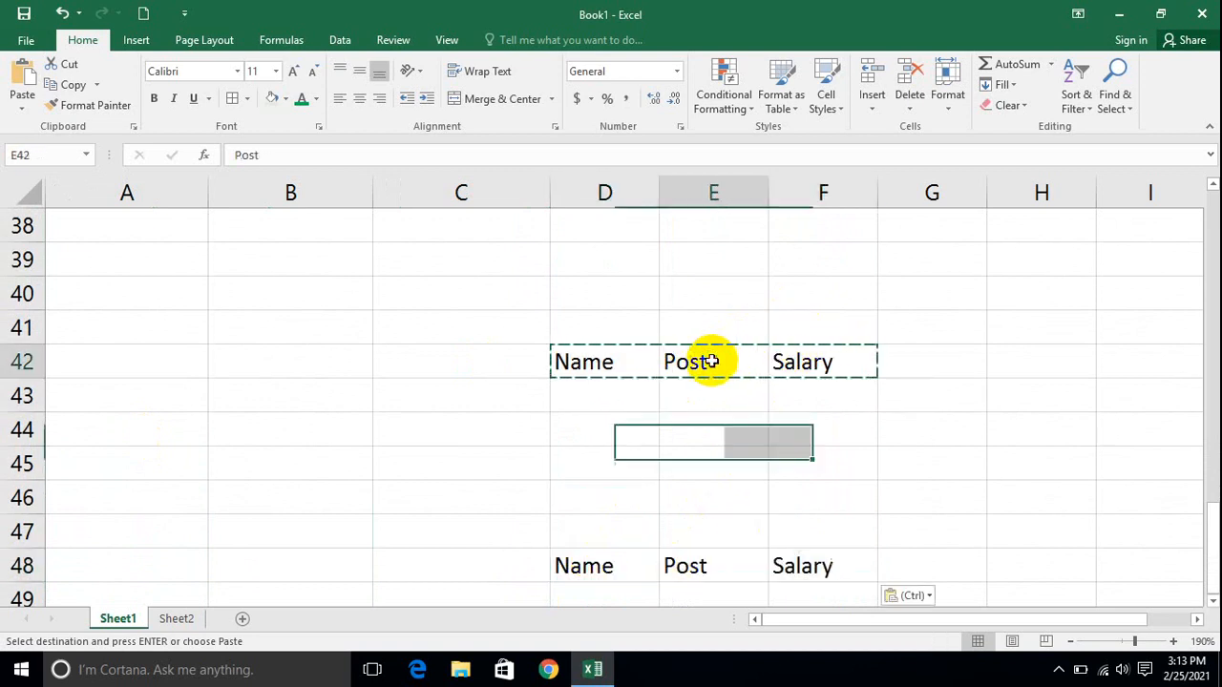
pyautogui.press('Delete')
pyautogui.click(855, 492)
# Step: Copy the row D42:F42 with its blank cell and paste it over the headings at D48 using Paste Special
pyautogui.moveTo(817, 375); pyautogui.dragTo(620, 360)
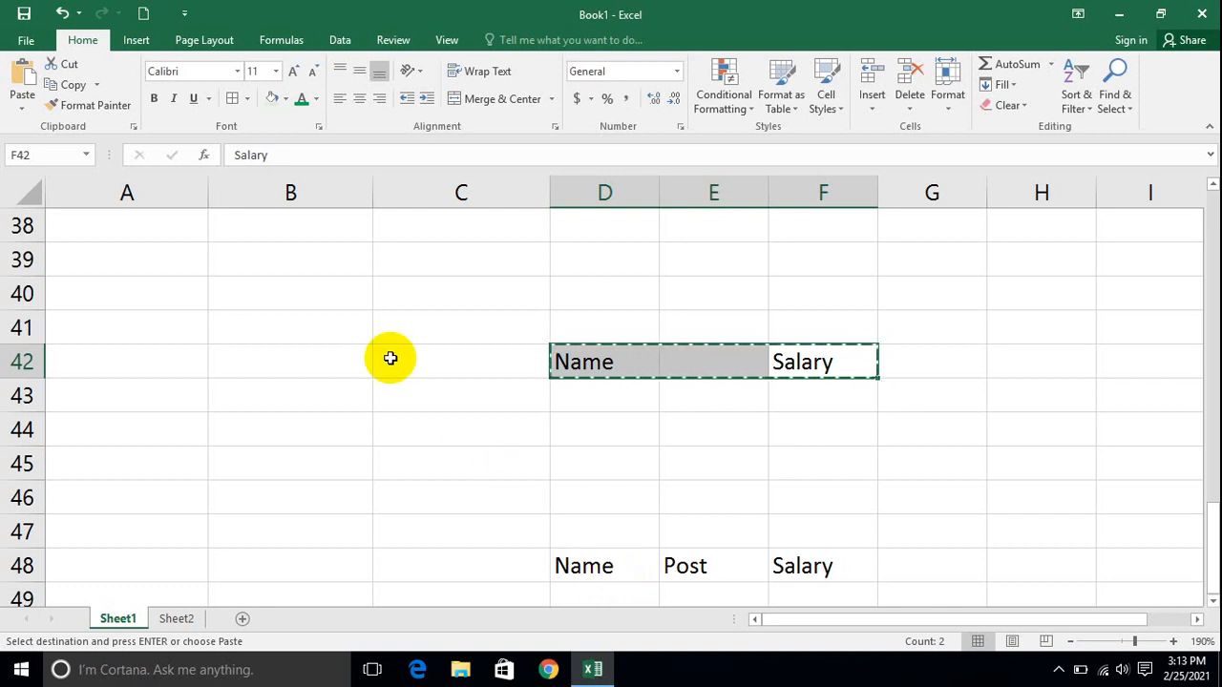
pyautogui.click(584, 565)
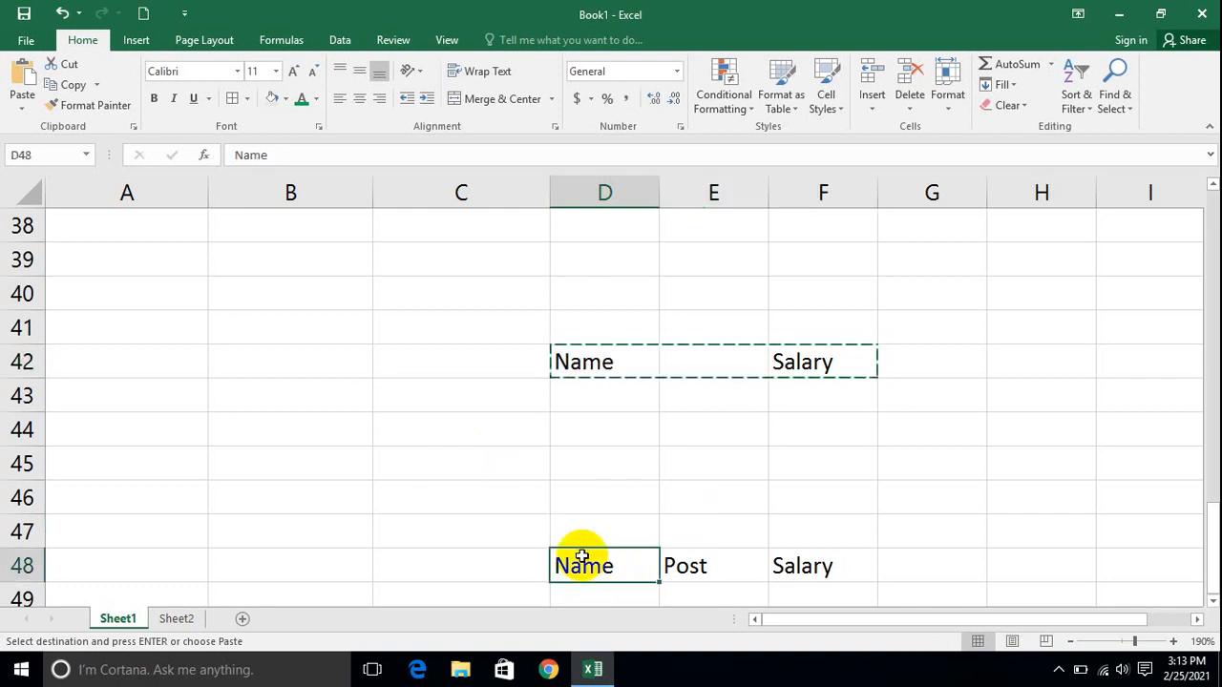
pyautogui.click(21, 107)
pyautogui.click(60, 300)
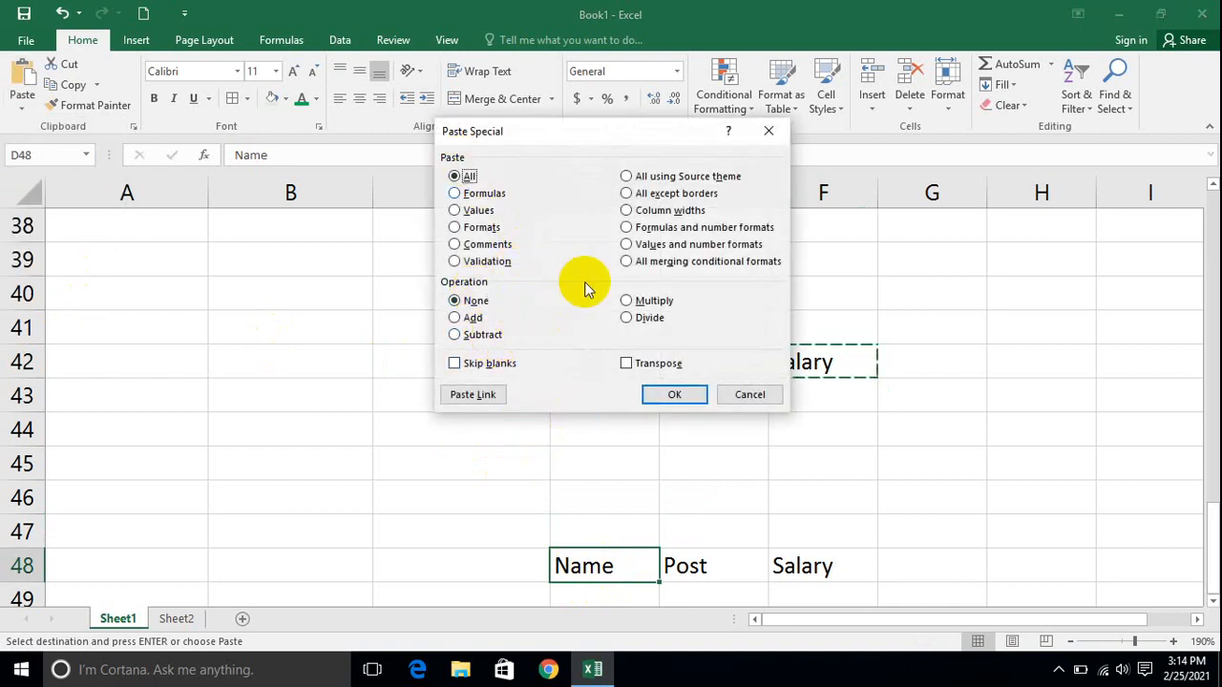
pyautogui.click(664, 399)
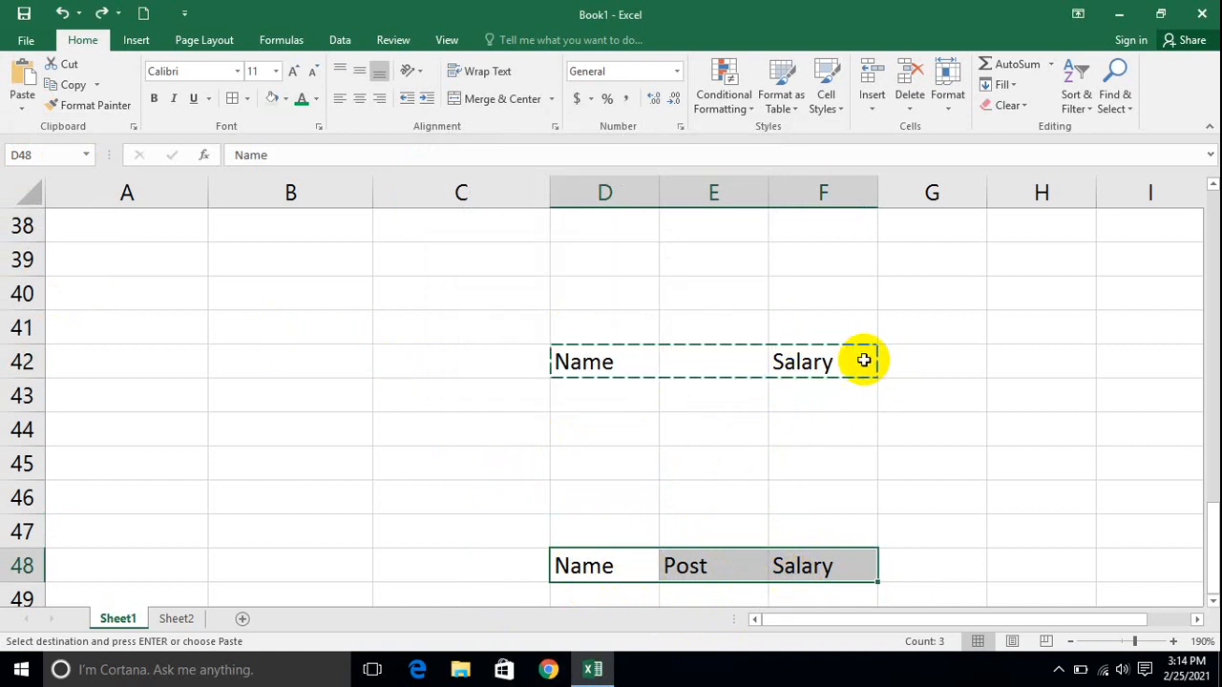
pyautogui.moveTo(864, 361); pyautogui.dragTo(609, 353)
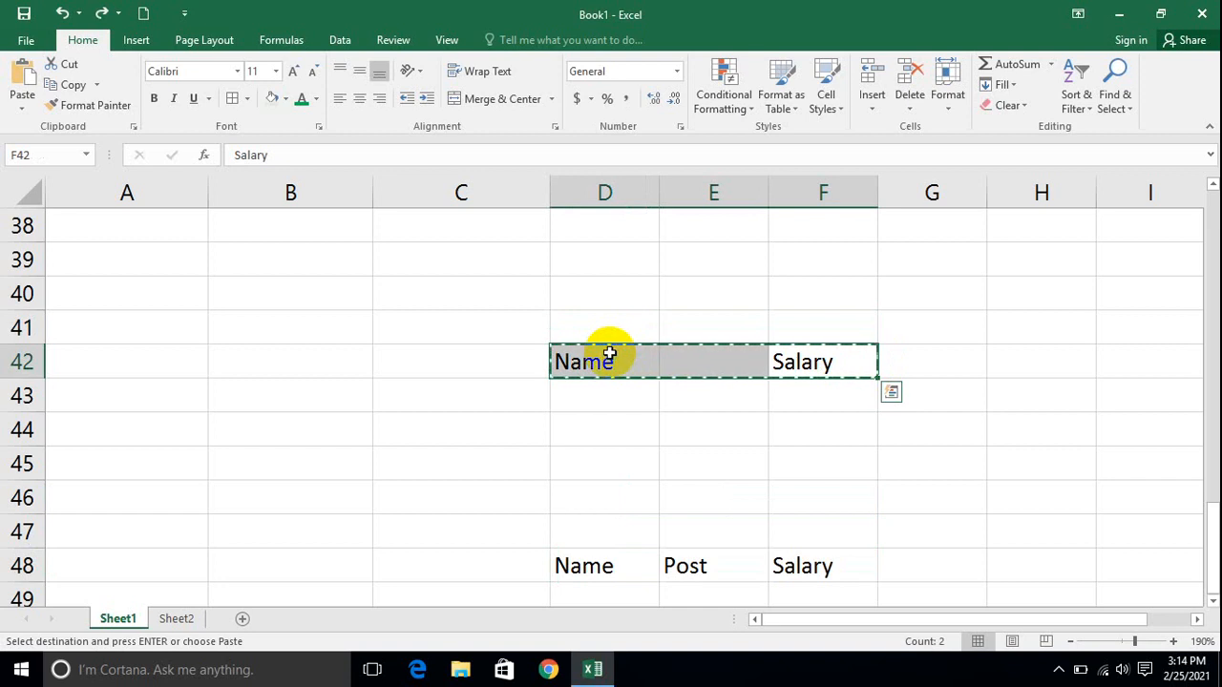
pyautogui.hotkey('ctrl', 'alt', 'v')
pyautogui.moveTo(596, 141); pyautogui.dragTo(401, 119)
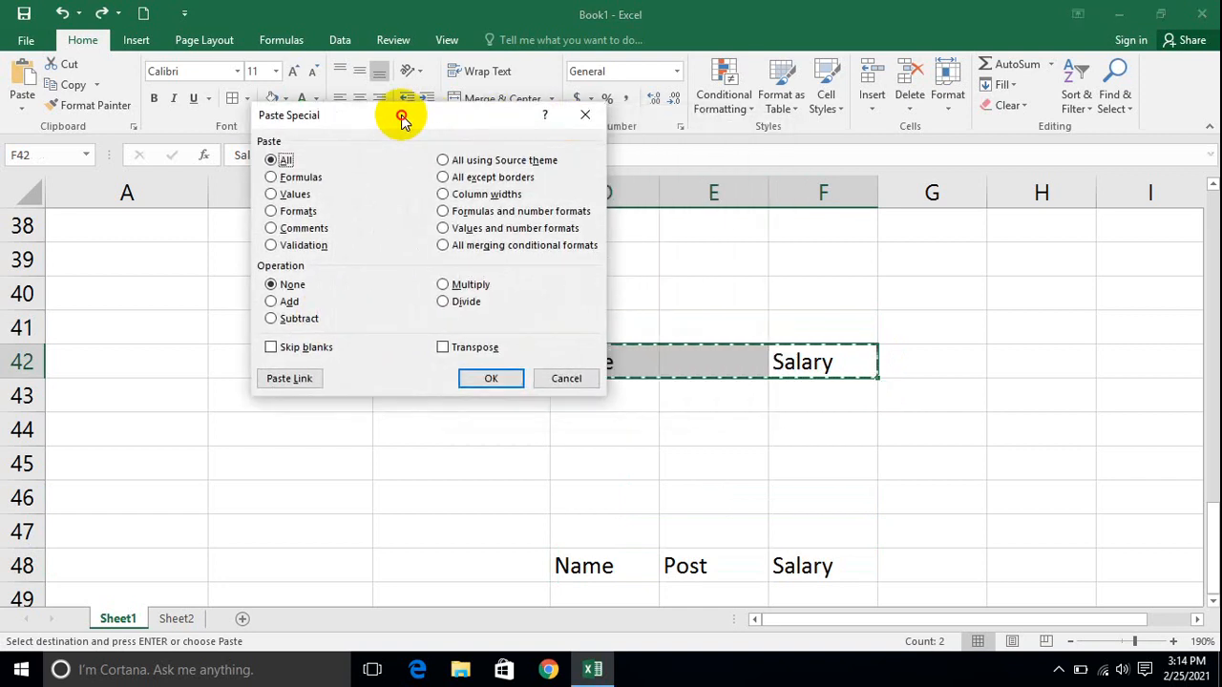
pyautogui.click(566, 378)
pyautogui.moveTo(812, 362); pyautogui.dragTo(622, 348)
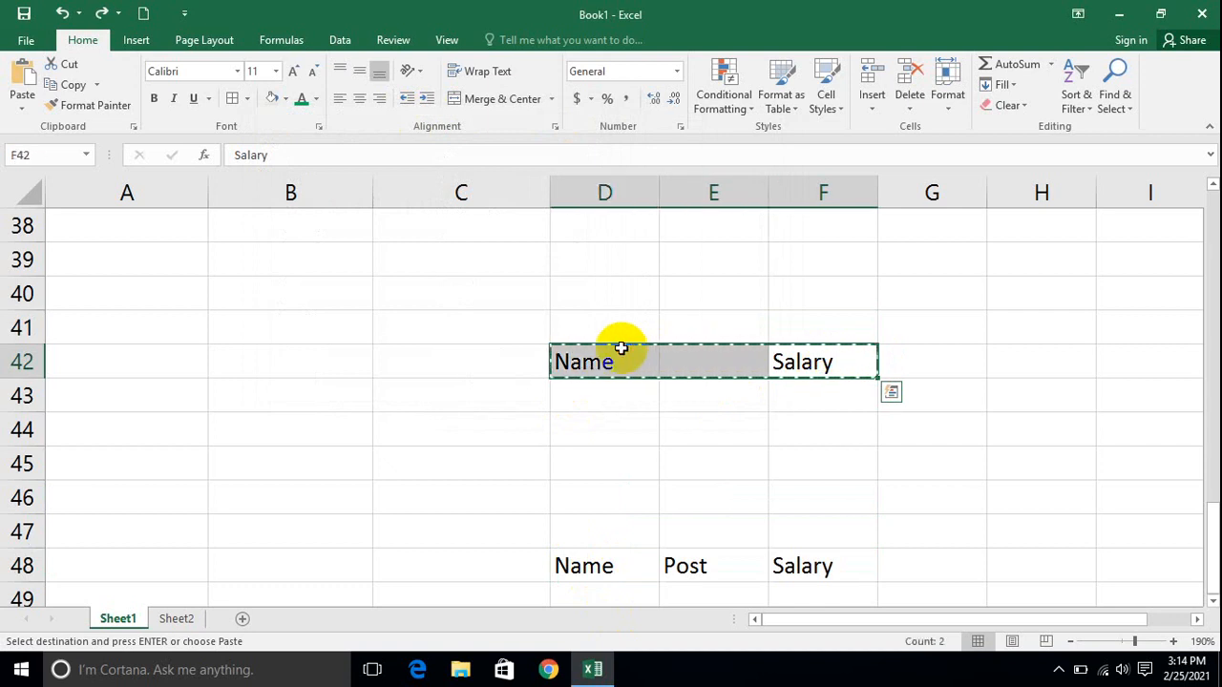
# Step: Paste the copied row over the headings at D48 using Paste Special with Skip blanks enabled
pyautogui.click(584, 566)
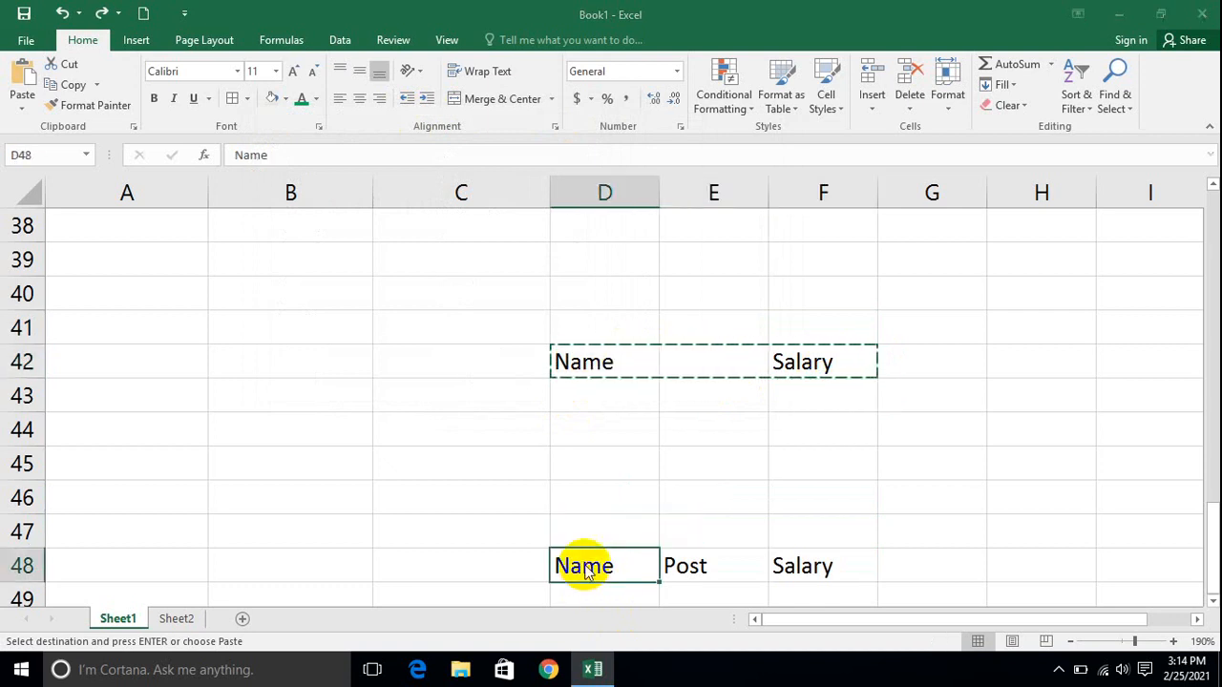
pyautogui.hotkey('ctrl', 'alt', 'v')
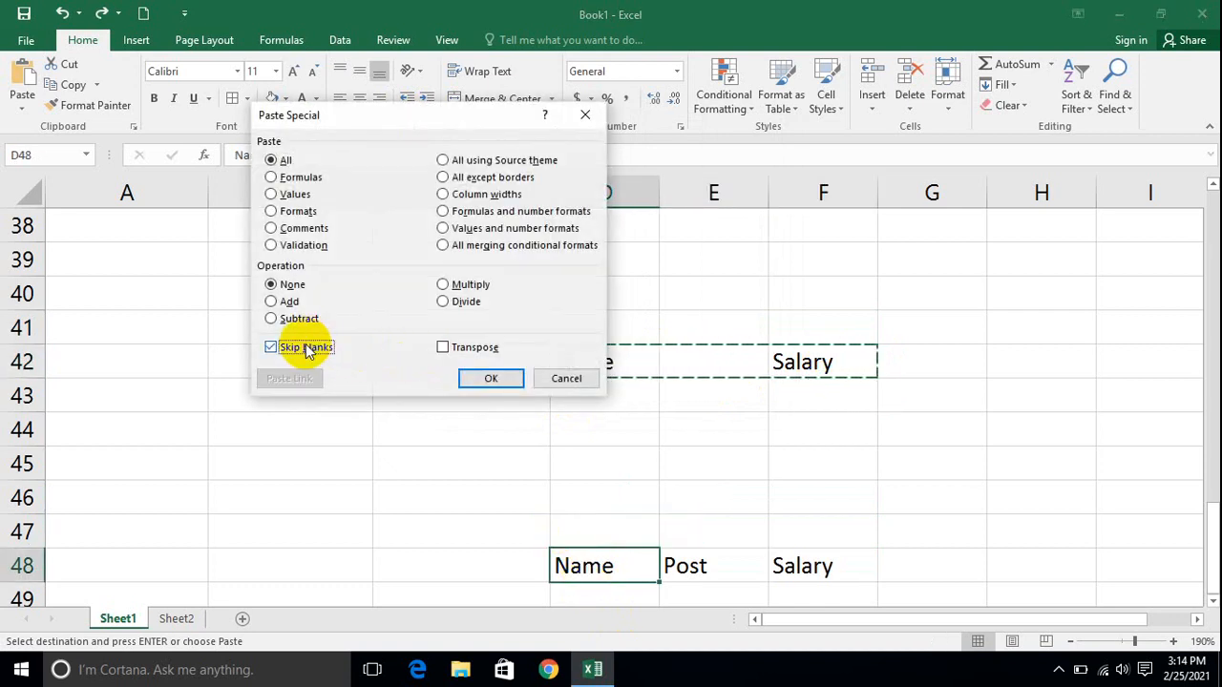
pyautogui.click(487, 378)
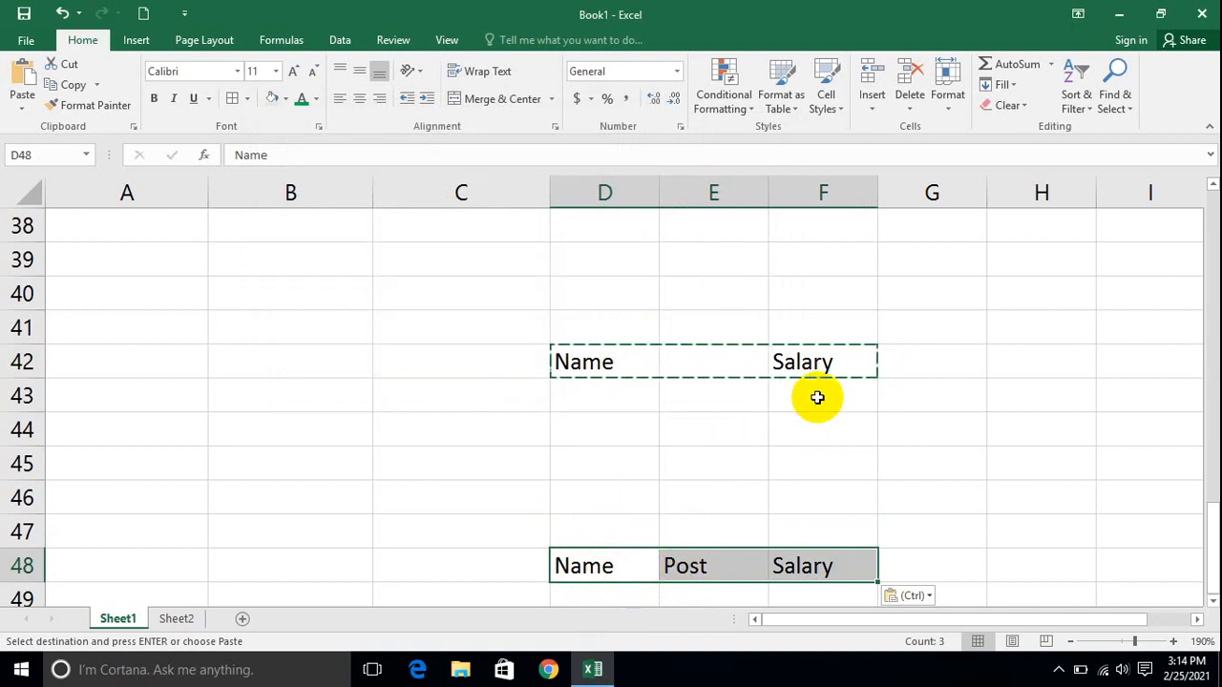
pyautogui.hotkey('ctrl', 'alt', 'v')
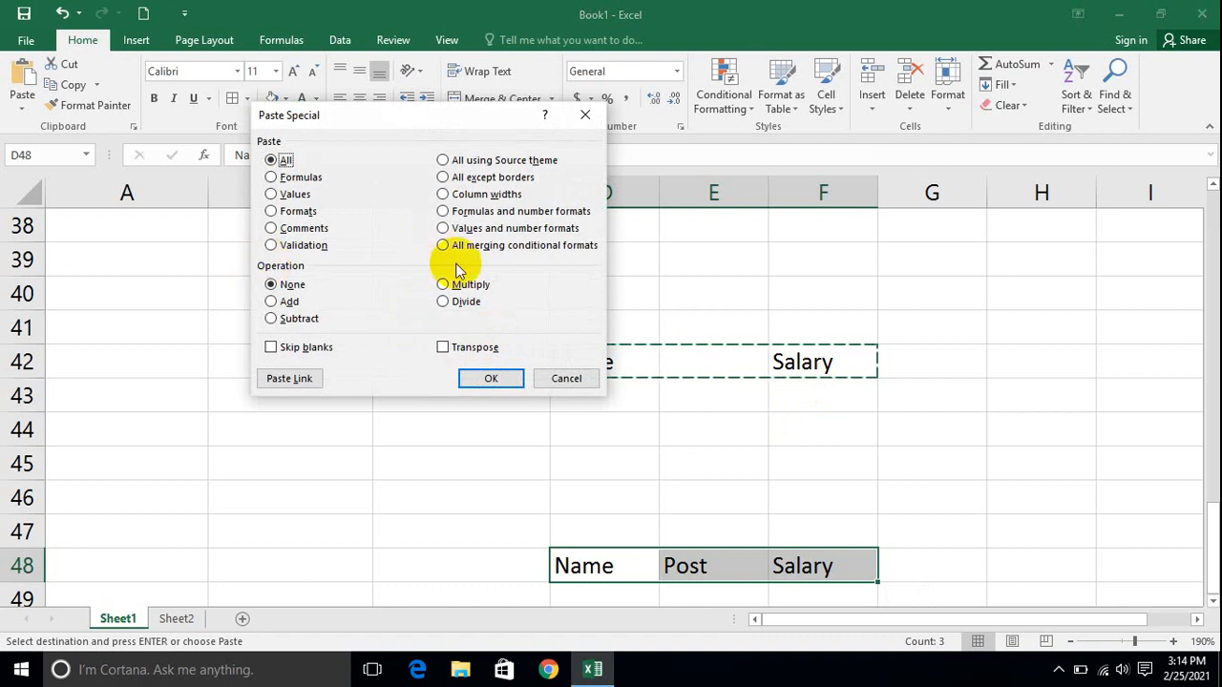
pyautogui.click(565, 378)
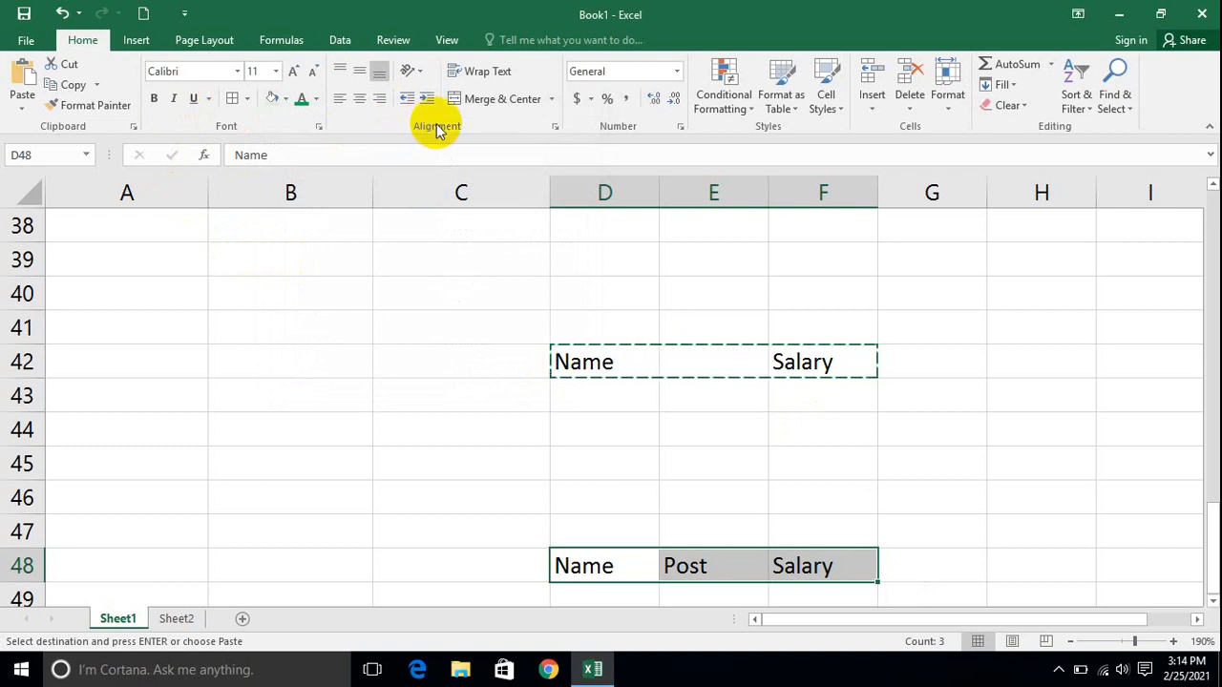
# Step: Copy the whole formatted table A1:G6 at the beginning of the sheet
pyautogui.click(303, 361)
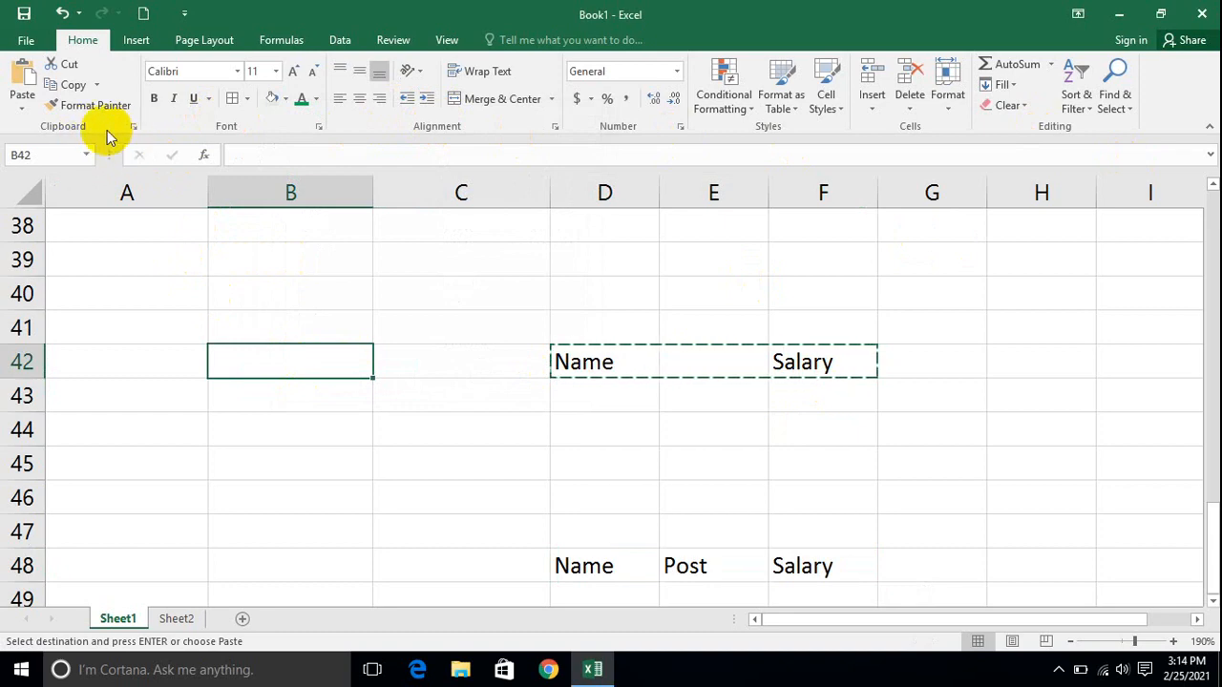
pyautogui.click(169, 354)
pyautogui.press('Up')
pyautogui.press('Up')
pyautogui.press('Up')
pyautogui.press('Up')
pyautogui.press('Up')
pyautogui.press('Up')
pyautogui.press('Up')
pyautogui.press('Up')
pyautogui.press('Up')
pyautogui.press('Up')
pyautogui.press('Up')
pyautogui.press('Up')
pyautogui.press('Up')
pyautogui.press('Up')
pyautogui.press('Up')
pyautogui.press('Up')
pyautogui.press('Up')
pyautogui.press('Up')
pyautogui.press('Up')
pyautogui.press('Up')
pyautogui.press('Up')
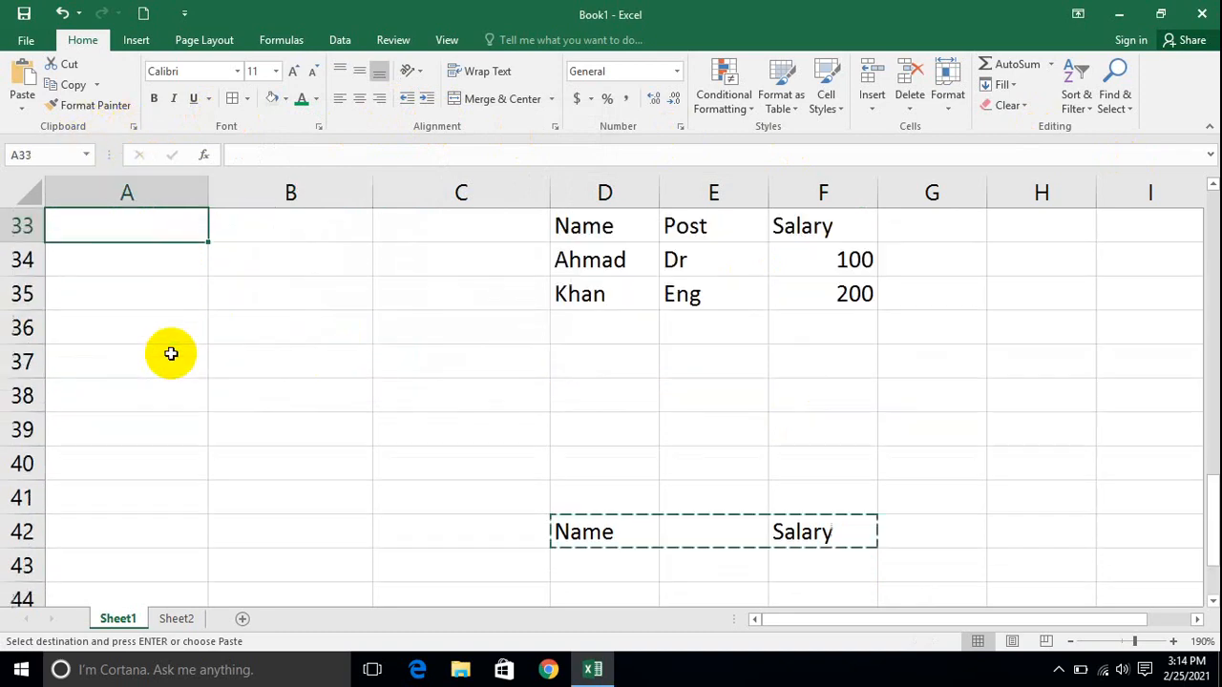
pyautogui.press('Right')
pyautogui.press('Right')
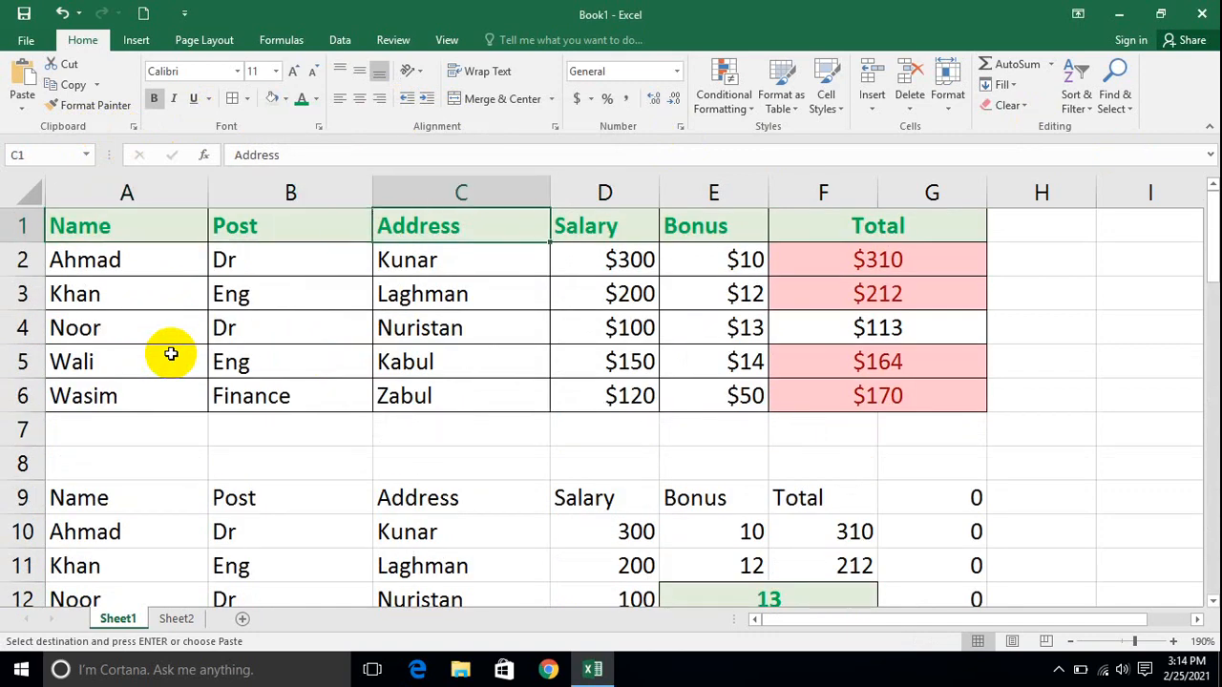
pyautogui.press('Left')
pyautogui.press('Left')
pyautogui.hotkey('shift', 'Right')
pyautogui.hotkey('shift', 'Right')
pyautogui.hotkey('shift', 'Right')
pyautogui.hotkey('shift', 'Right')
pyautogui.hotkey('shift', 'Right')
pyautogui.hotkey('shift', 'Right')
pyautogui.hotkey('shift', 'Down')
pyautogui.hotkey('shift', 'Down')
pyautogui.hotkey('shift', 'Down')
pyautogui.hotkey('shift', 'Down')
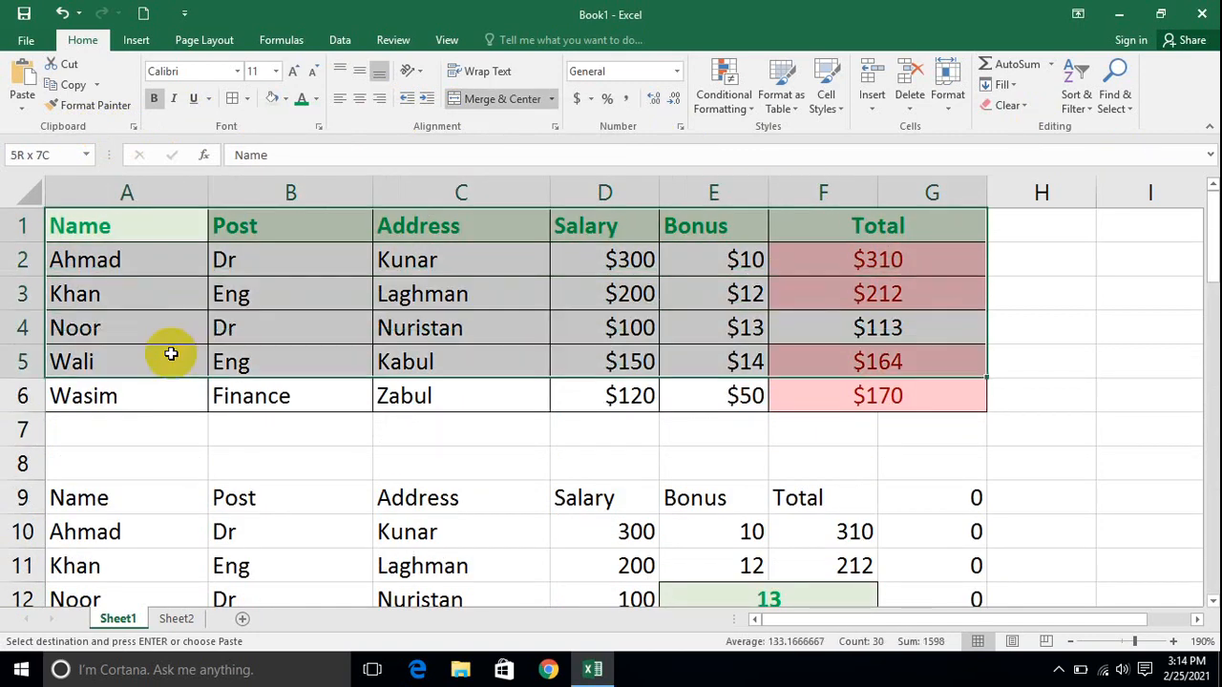
pyautogui.hotkey('shift', 'Down')
pyautogui.hotkey('ctrl', 'c')
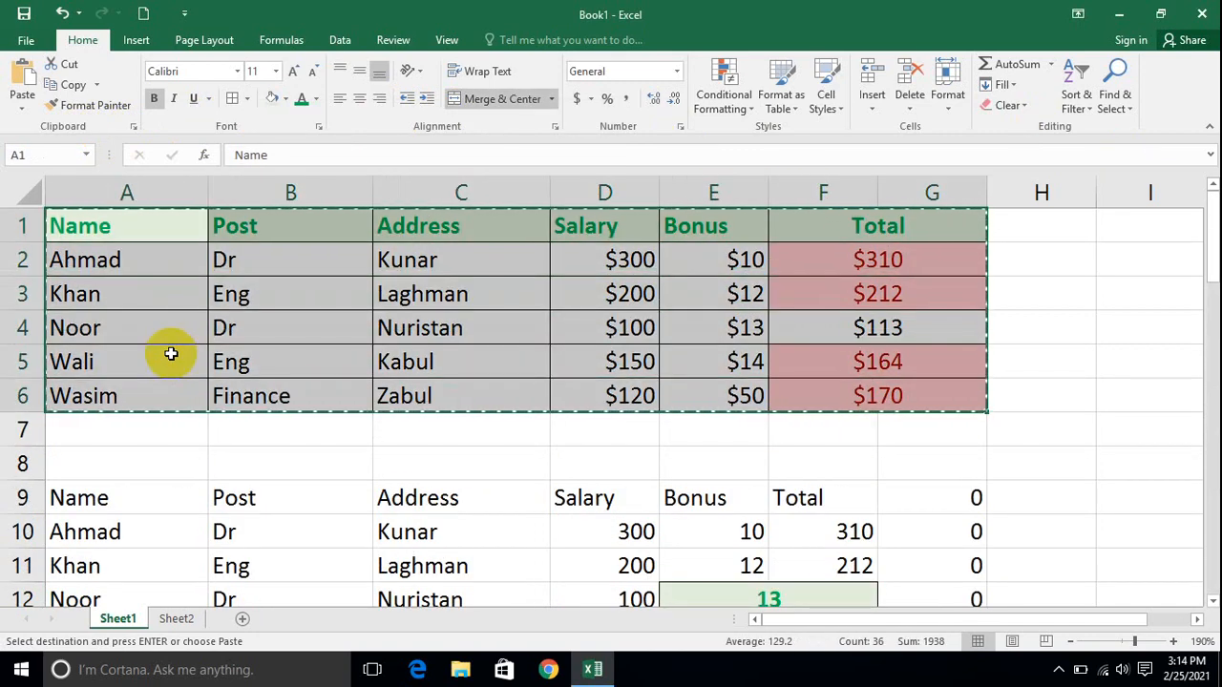
# Step: Show the Office Clipboard pane and paste the copied table into the empty area starting at A69
pyautogui.press('Down')
pyautogui.press('Down')
pyautogui.press('Down')
pyautogui.press('Down')
pyautogui.press('Down')
pyautogui.press('Down')
pyautogui.press('Down')
pyautogui.press('Down')
pyautogui.press('Down')
pyautogui.press('Down')
pyautogui.press('Down')
pyautogui.press('Down')
pyautogui.press('Down')
pyautogui.press('Down')
pyautogui.press('Down')
pyautogui.press('Down')
pyautogui.press('Down')
pyautogui.press('Down')
pyautogui.press('Down')
pyautogui.press('Down')
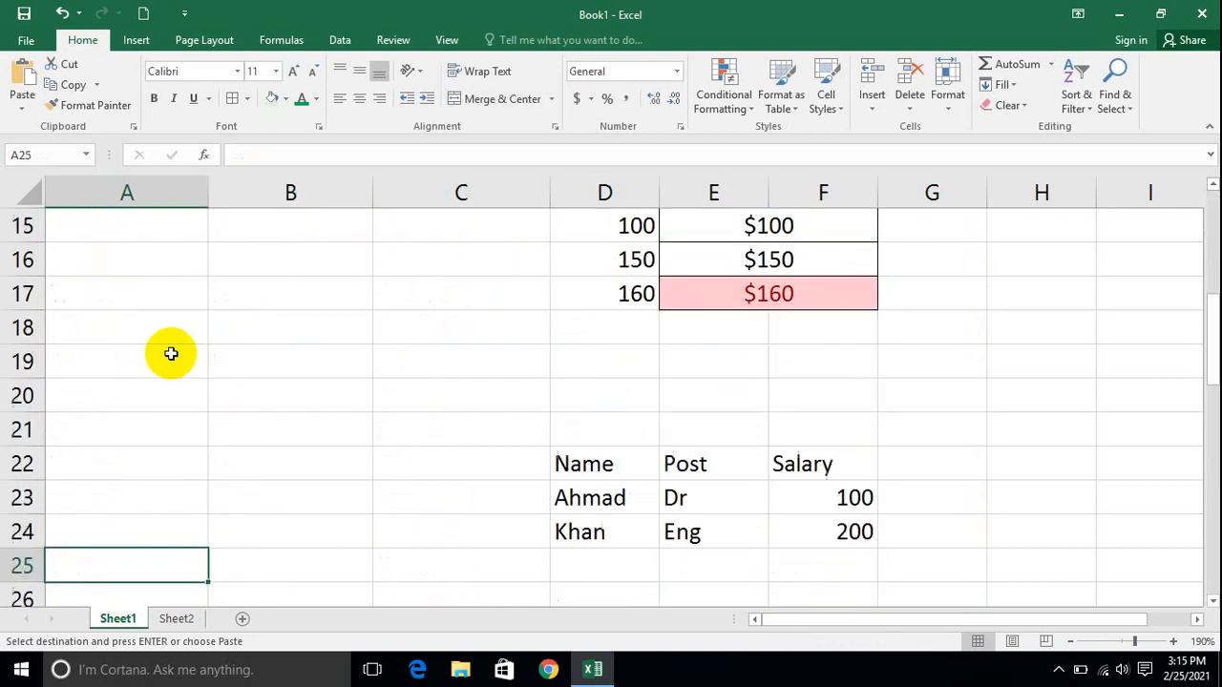
pyautogui.press('Down')
pyautogui.press('Down')
pyautogui.press('Down')
pyautogui.press('Down')
pyautogui.press('Down')
pyautogui.press('Down')
pyautogui.press('Down')
pyautogui.press('Down')
pyautogui.press('Down')
pyautogui.press('Down')
pyautogui.press('Down')
pyautogui.press('Down')
pyautogui.press('Down')
pyautogui.press('Down')
pyautogui.press('Down')
pyautogui.press('Down')
pyautogui.press('Down')
pyautogui.press('Down')
pyautogui.press('Down')
pyautogui.press('Down')
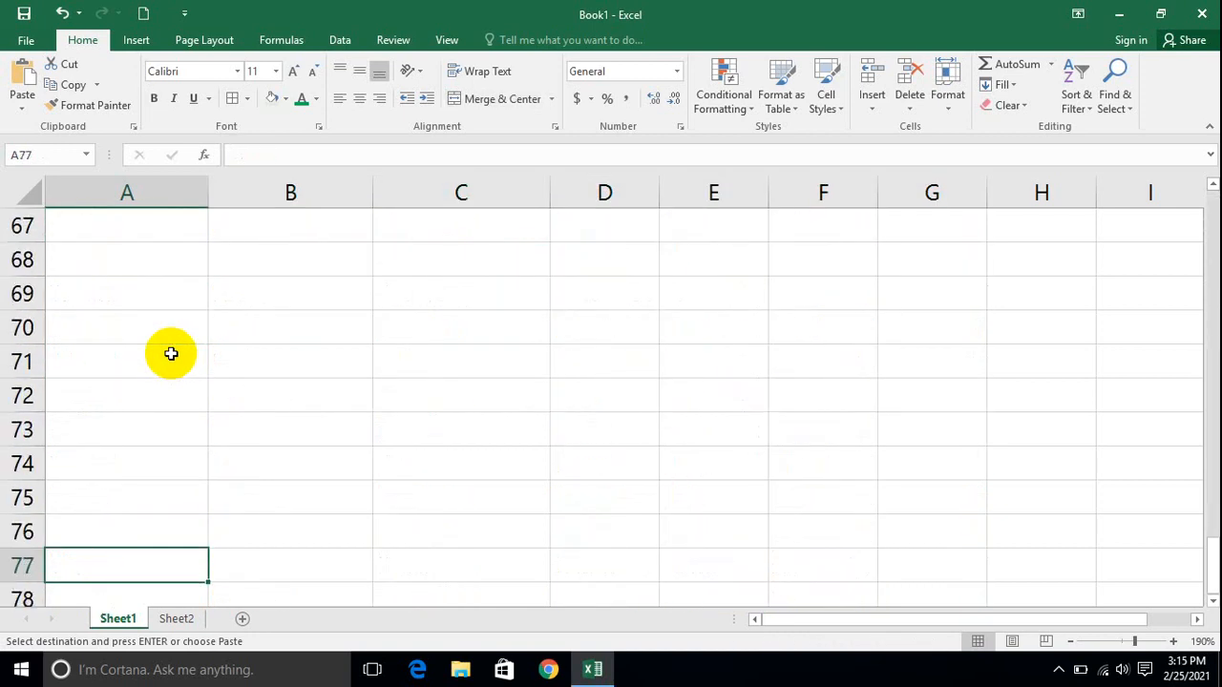
pyautogui.click(133, 126)
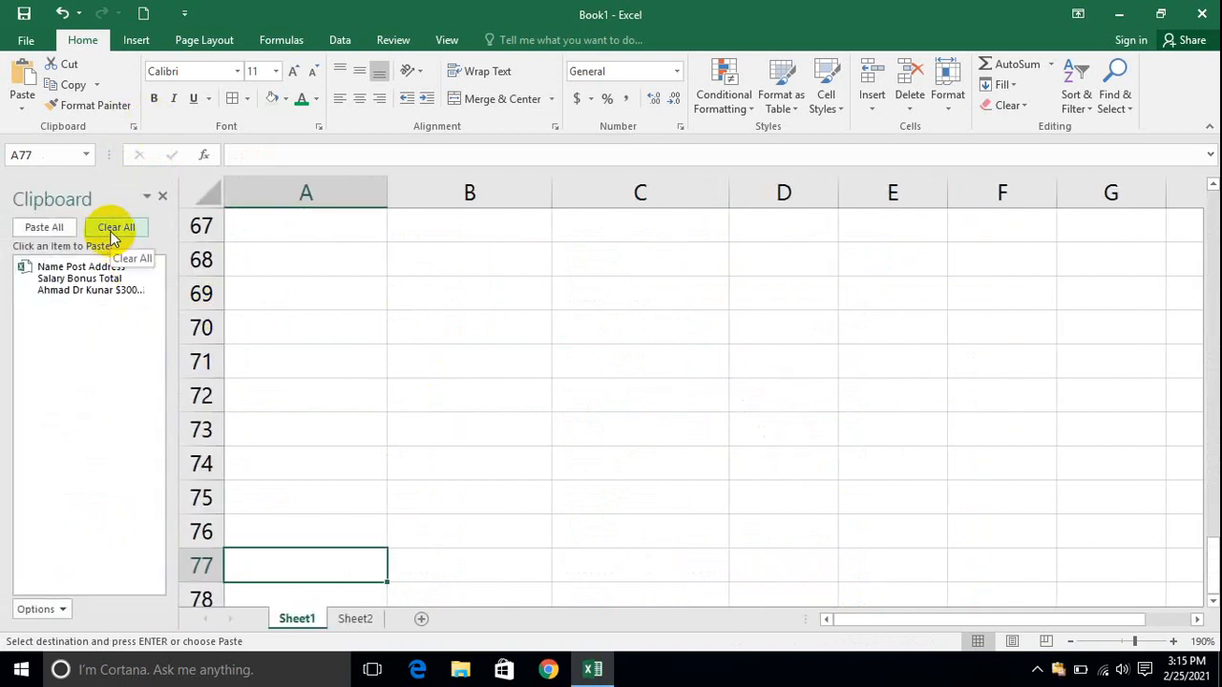
pyautogui.click(310, 291)
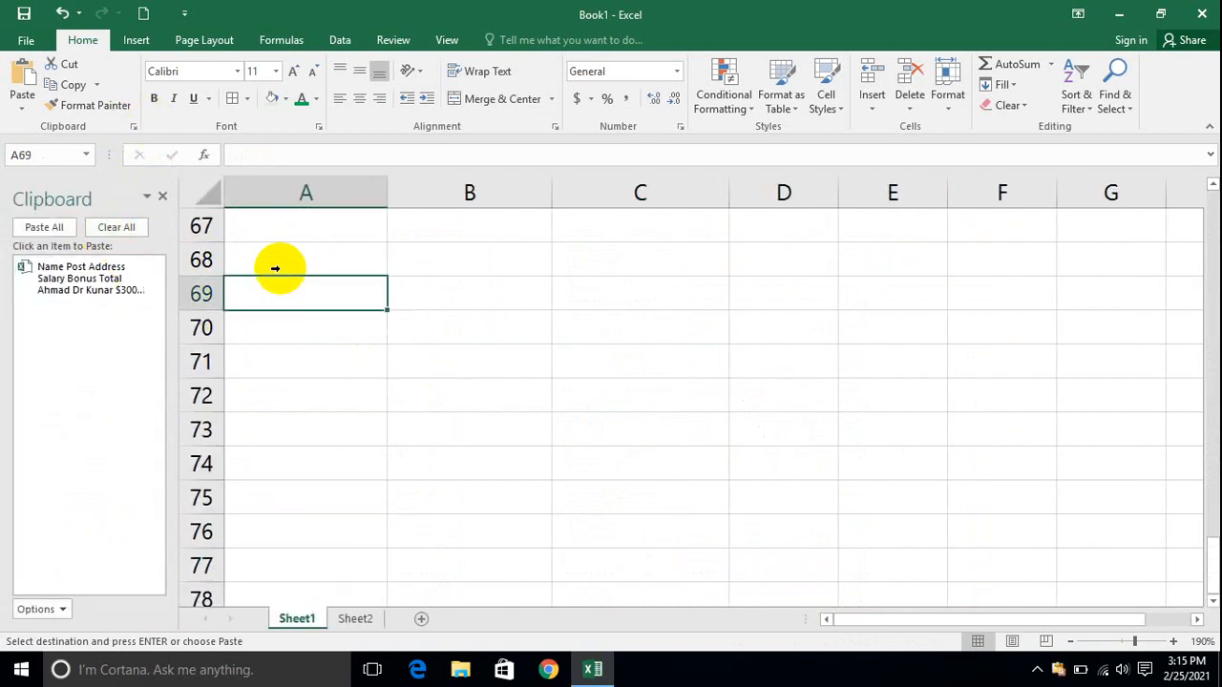
pyautogui.click(23, 76)
pyautogui.click(954, 393)
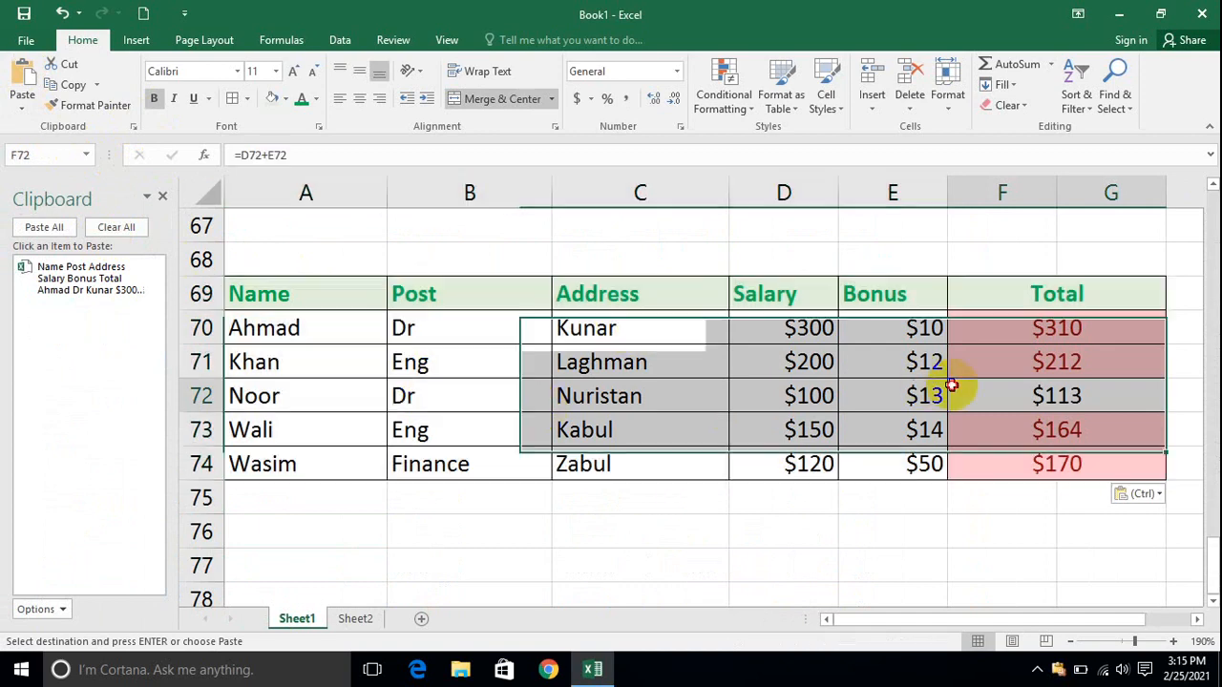
# Step: Collect two more clipboard items by copying rows A70:G71 and then rows A73:G74 of the pasted table
pyautogui.moveTo(287, 328); pyautogui.dragTo(1079, 351)
pyautogui.click(67, 84)
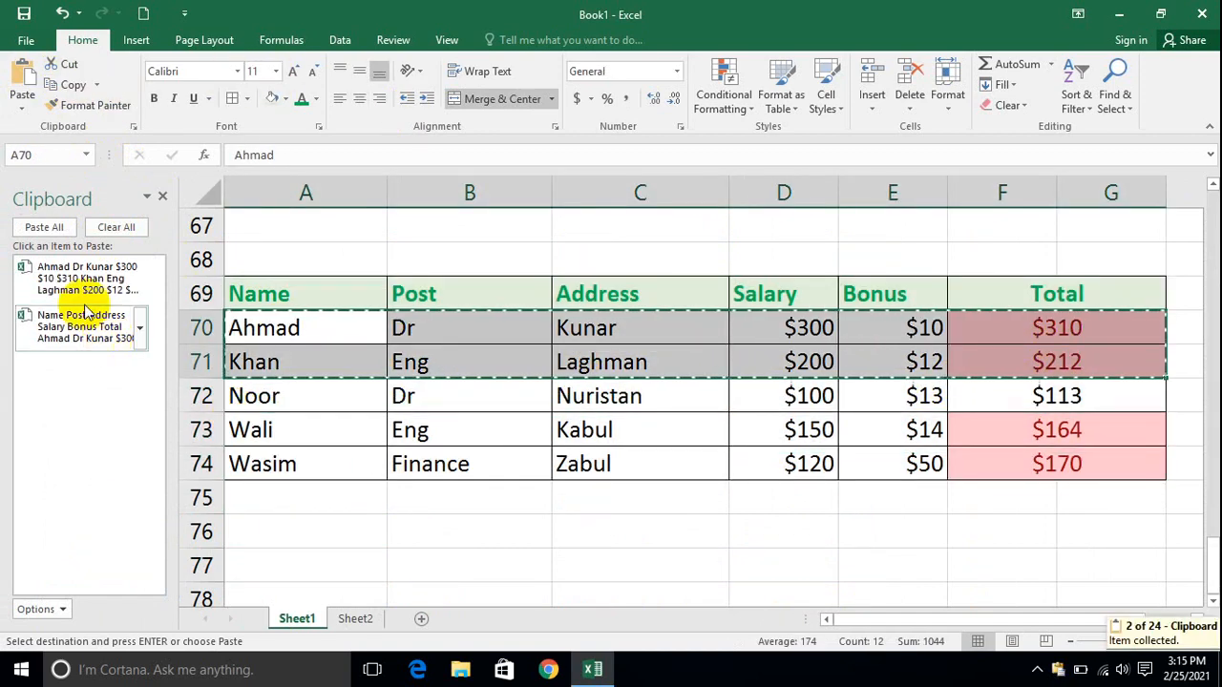
pyautogui.moveTo(300, 420); pyautogui.dragTo(1075, 458)
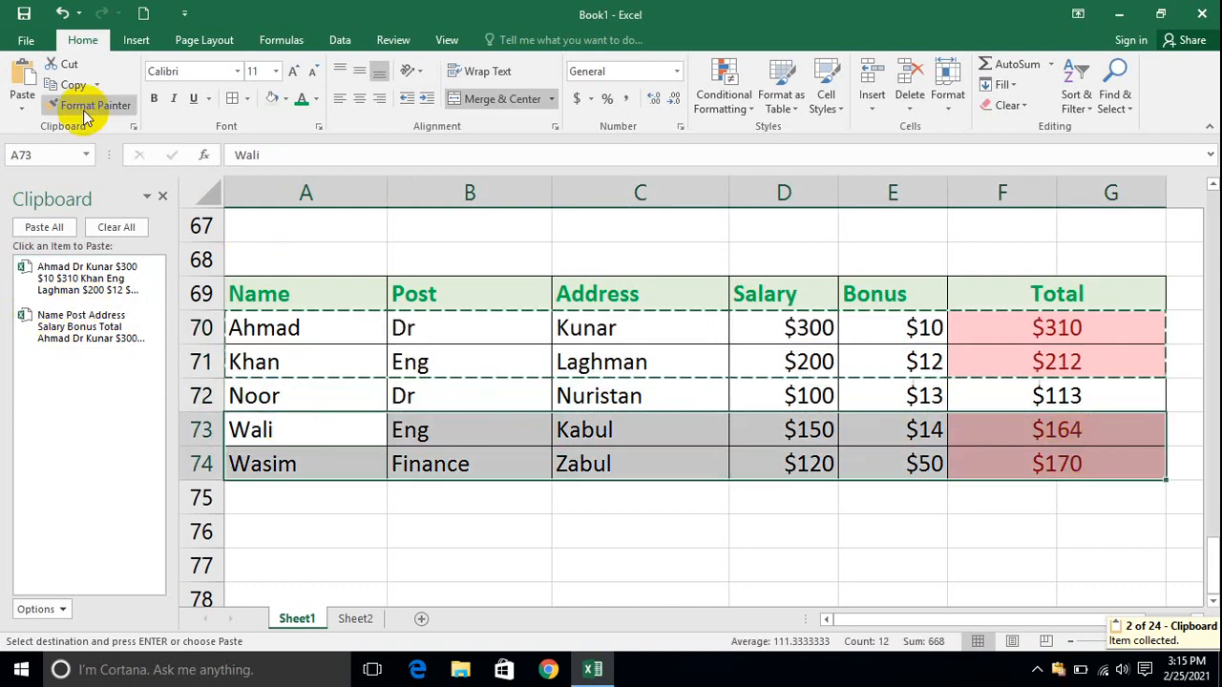
pyautogui.click(67, 86)
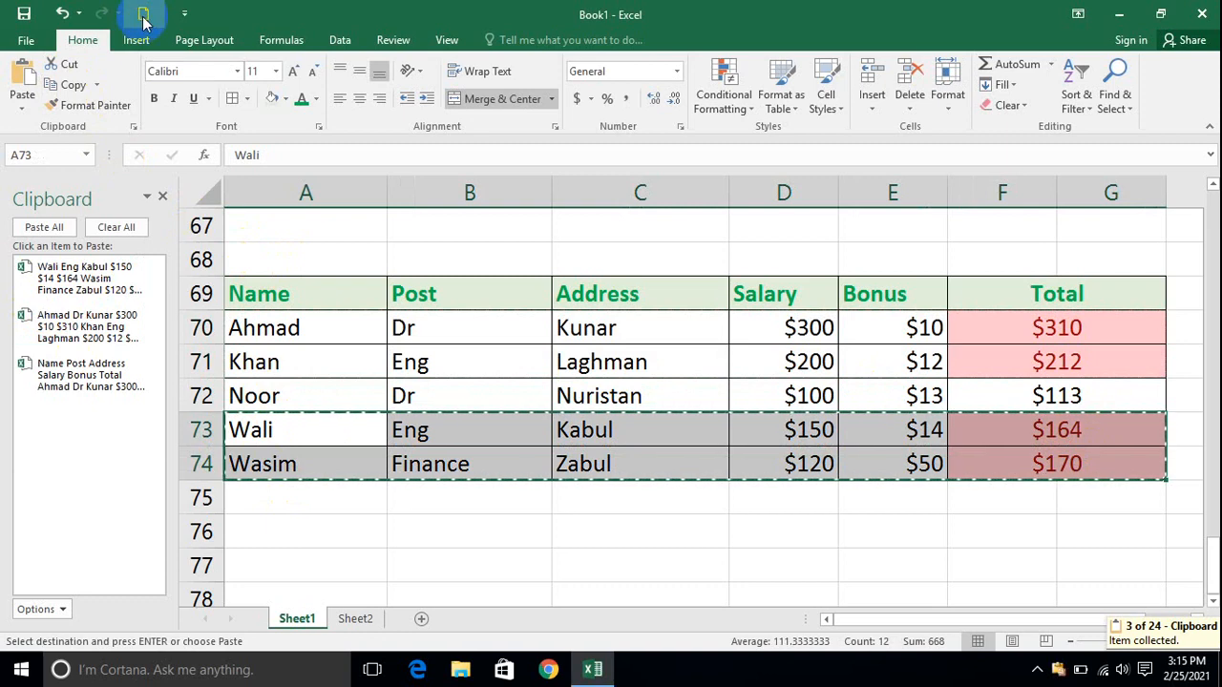
# Step: Create a new blank workbook and paste all collected clipboard items at A1
pyautogui.click(234, 468)
pyautogui.hotkey('ctrl', 'n')
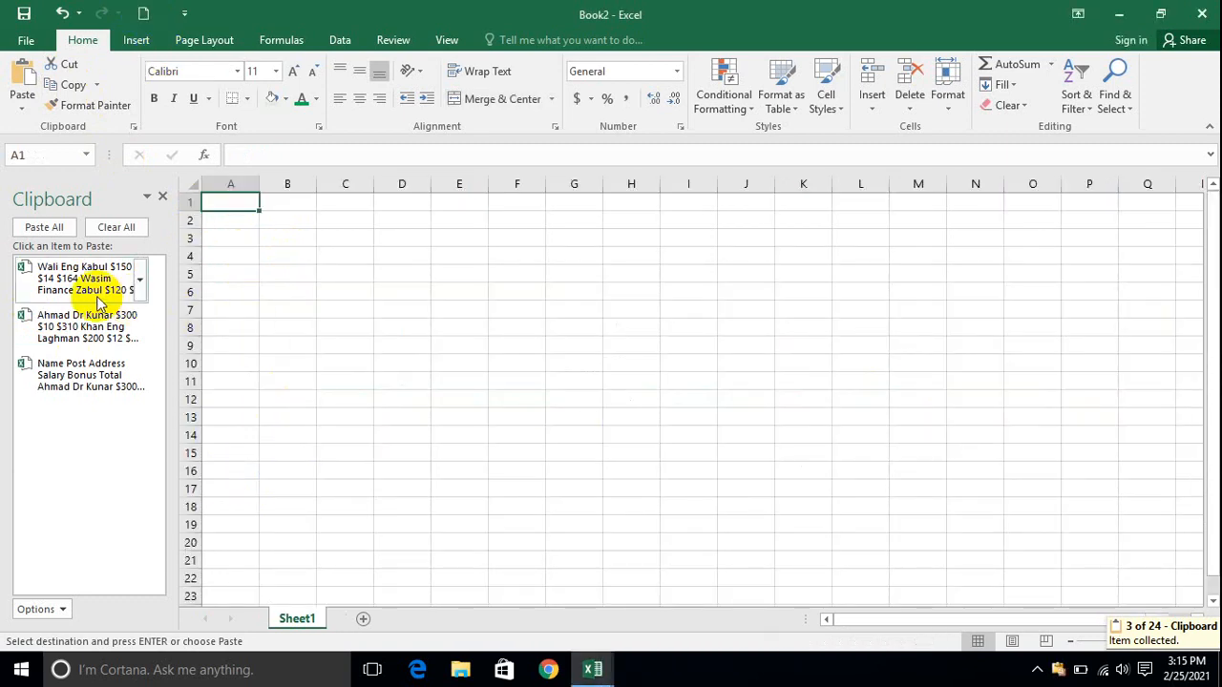
pyautogui.click(44, 227)
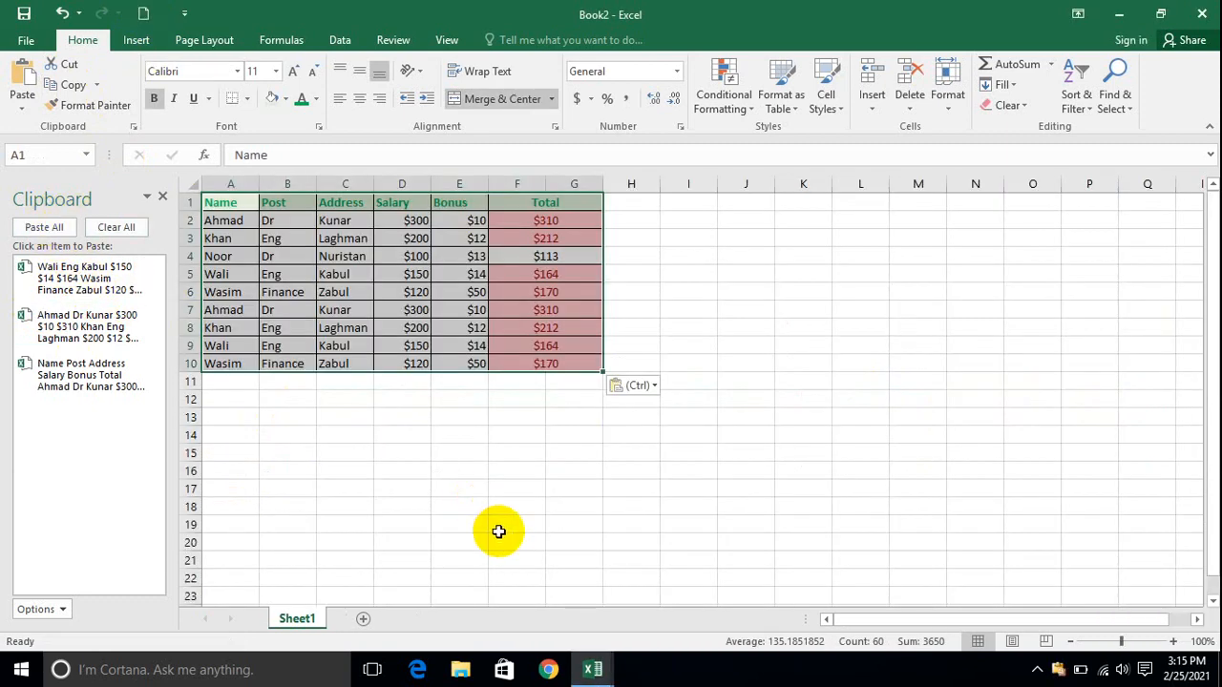
# Step: Undo the bulk paste and paste the three collected clipboard items individually, starting with the full table
pyautogui.hotkey('ctrl', 'z')
pyautogui.click(94, 292)
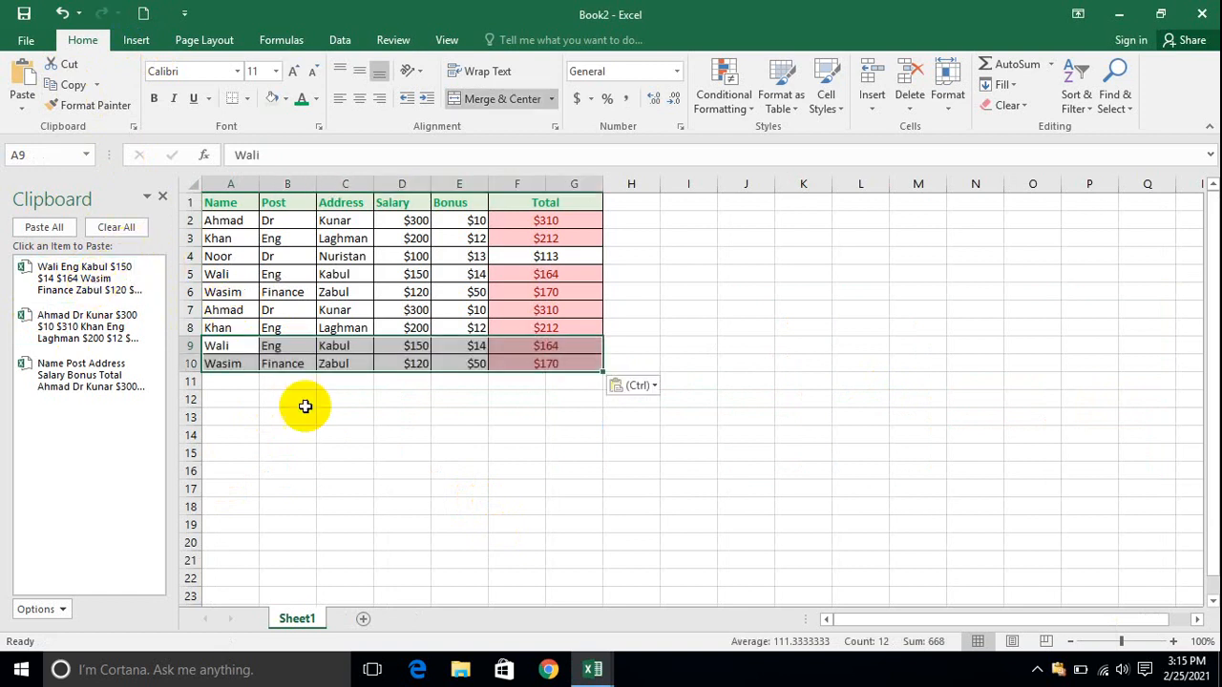
pyautogui.click(398, 503)
# Step: Undo the individual pastes in the new workbook and clear all items from the Office Clipboard
pyautogui.hotkey('ctrl', 'z')
pyautogui.hotkey('ctrl', 'z')
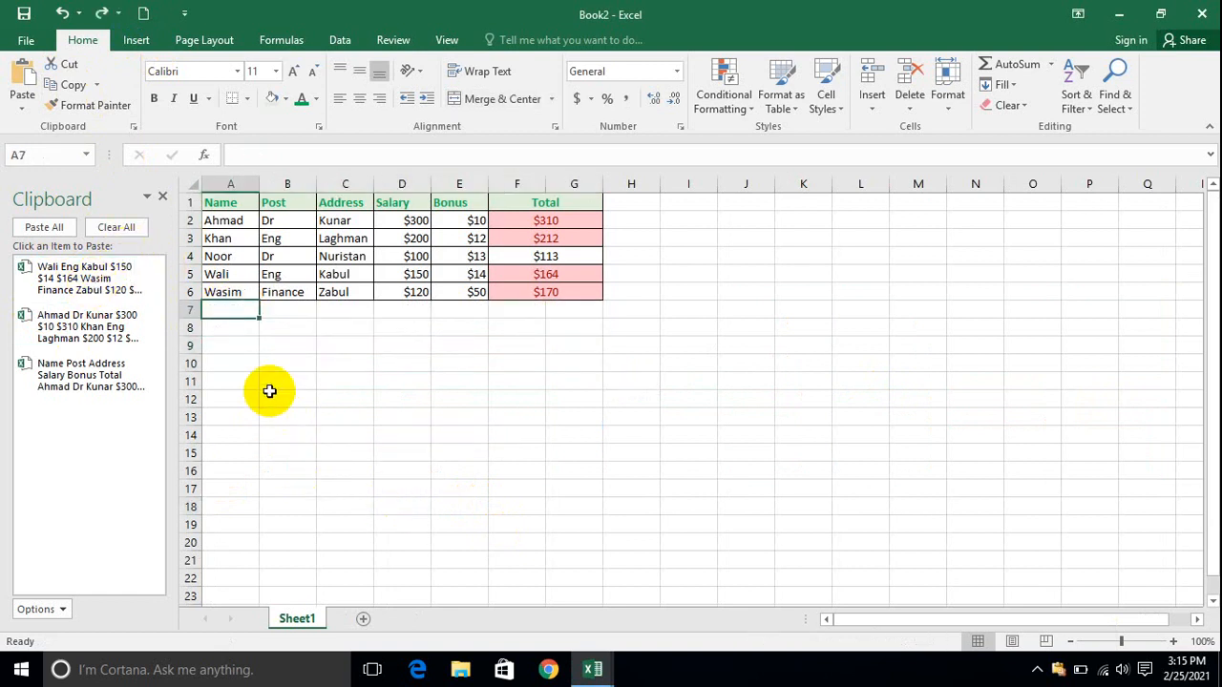
pyautogui.hotkey('ctrl', 'z')
pyautogui.click(127, 232)
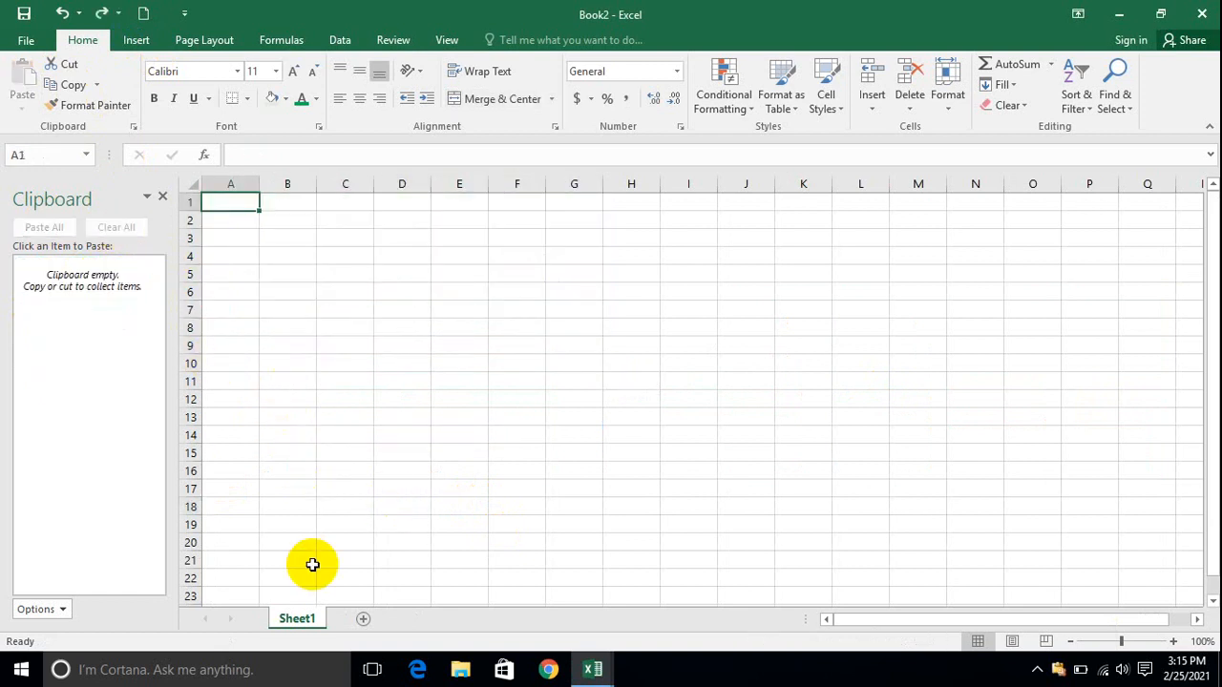
# Step: Switch back to the Book1 workbook and copy the whole table A69:G74 to the Office Clipboard
pyautogui.click(584, 669)
pyautogui.click(499, 608)
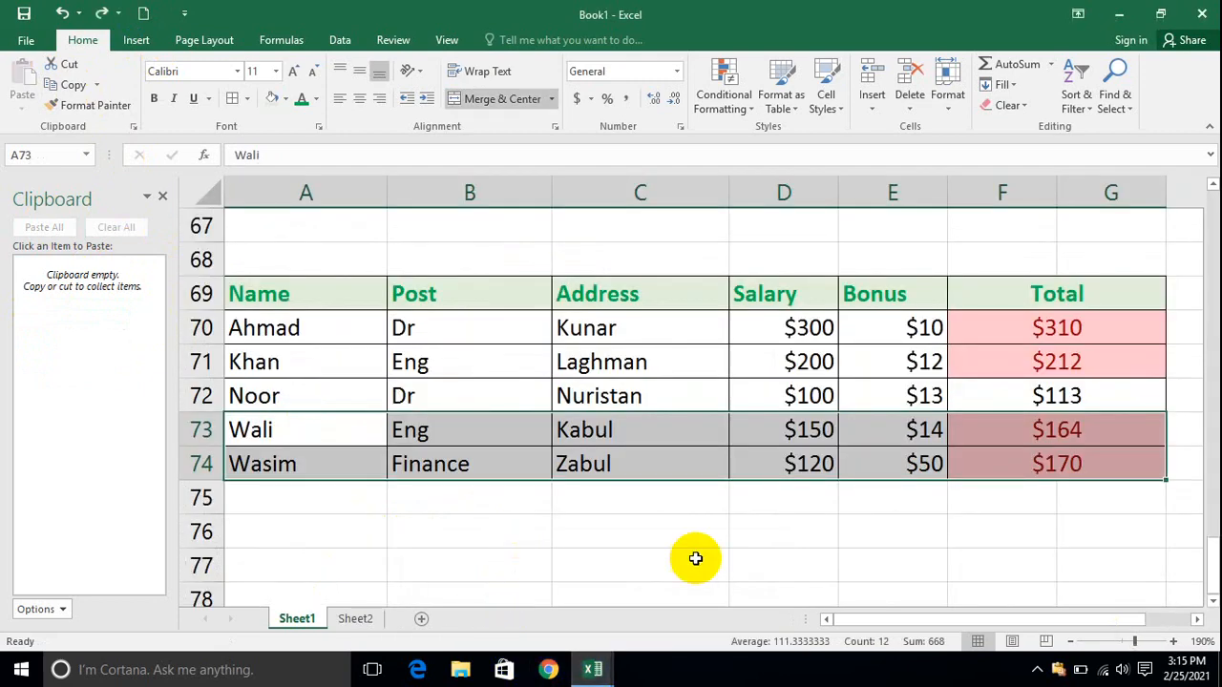
pyautogui.moveTo(1107, 466); pyautogui.dragTo(273, 295)
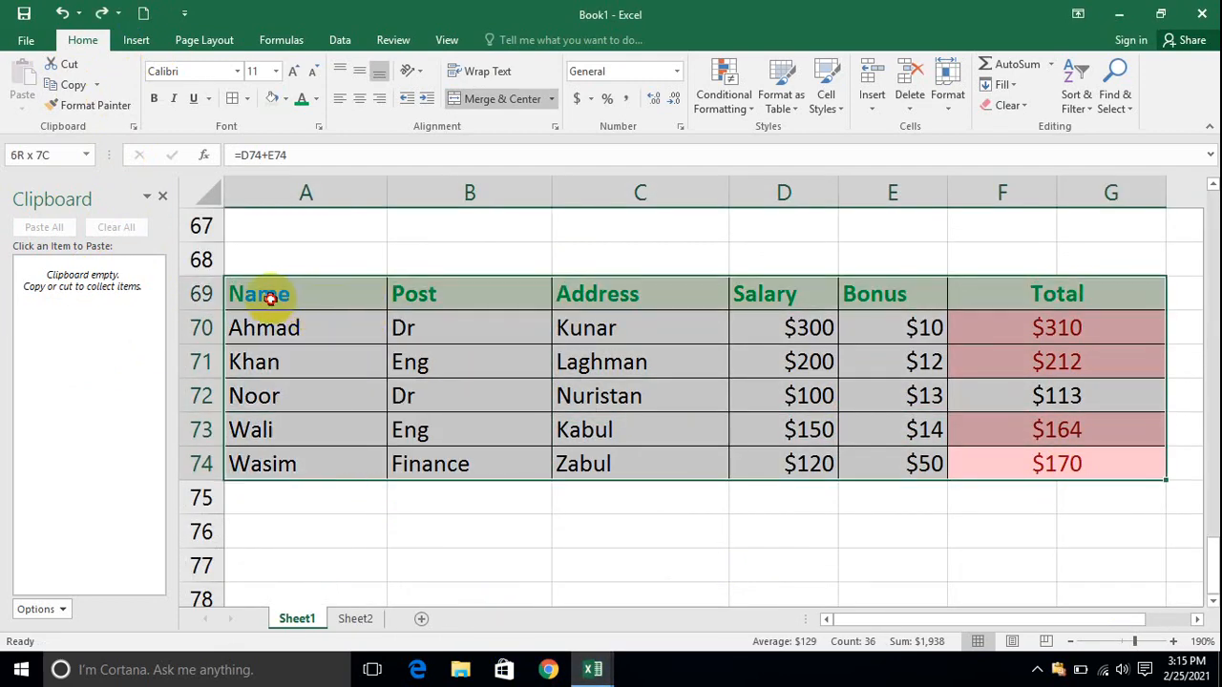
pyautogui.click(67, 85)
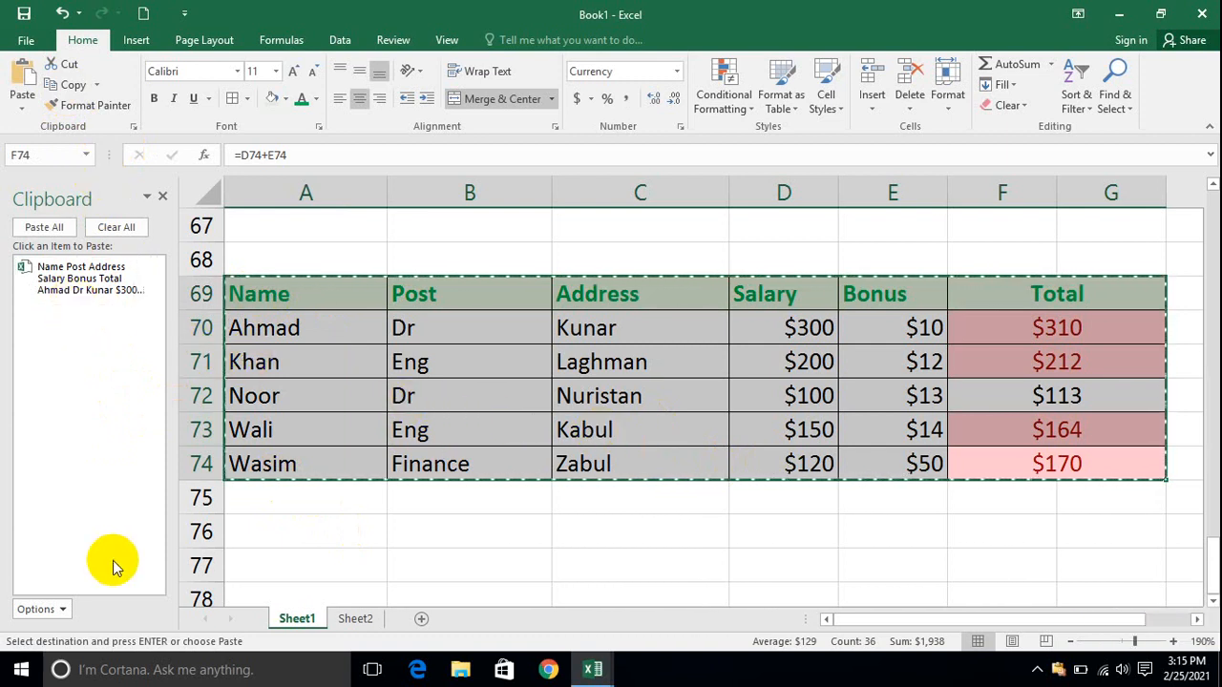
# Step: Enable Show Office Clipboard When Ctrl+C Pressed Twice and close the Clipboard pane
pyautogui.click(57, 609)
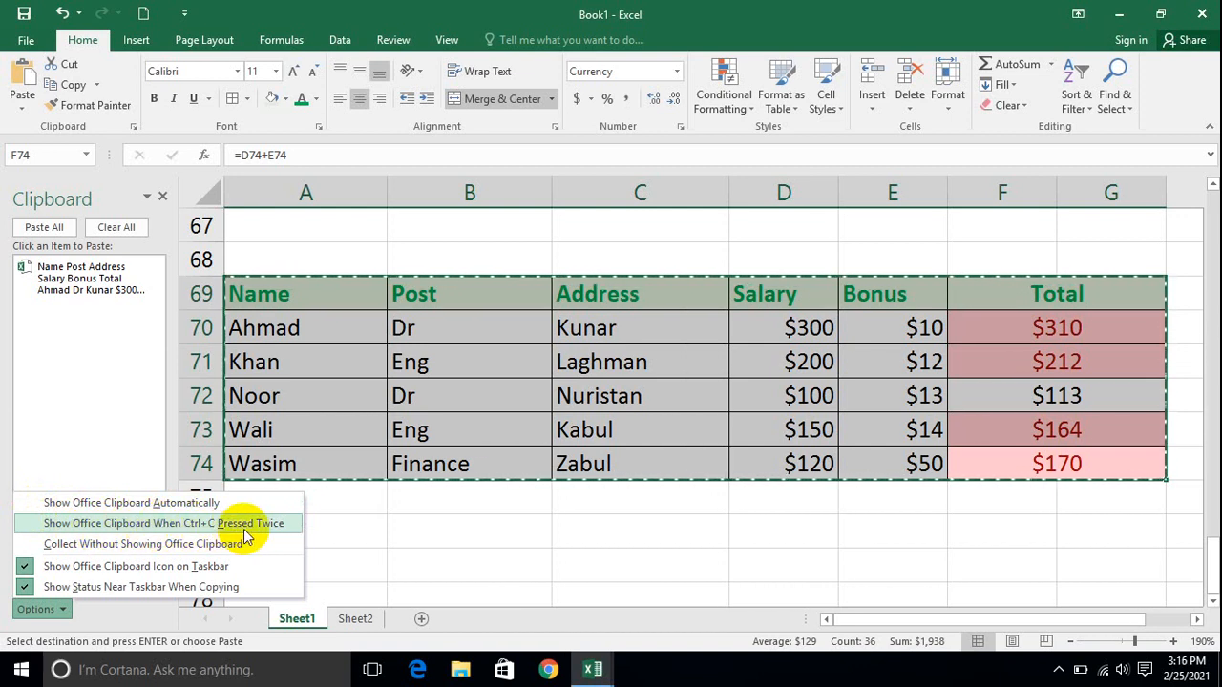
pyautogui.click(35, 523)
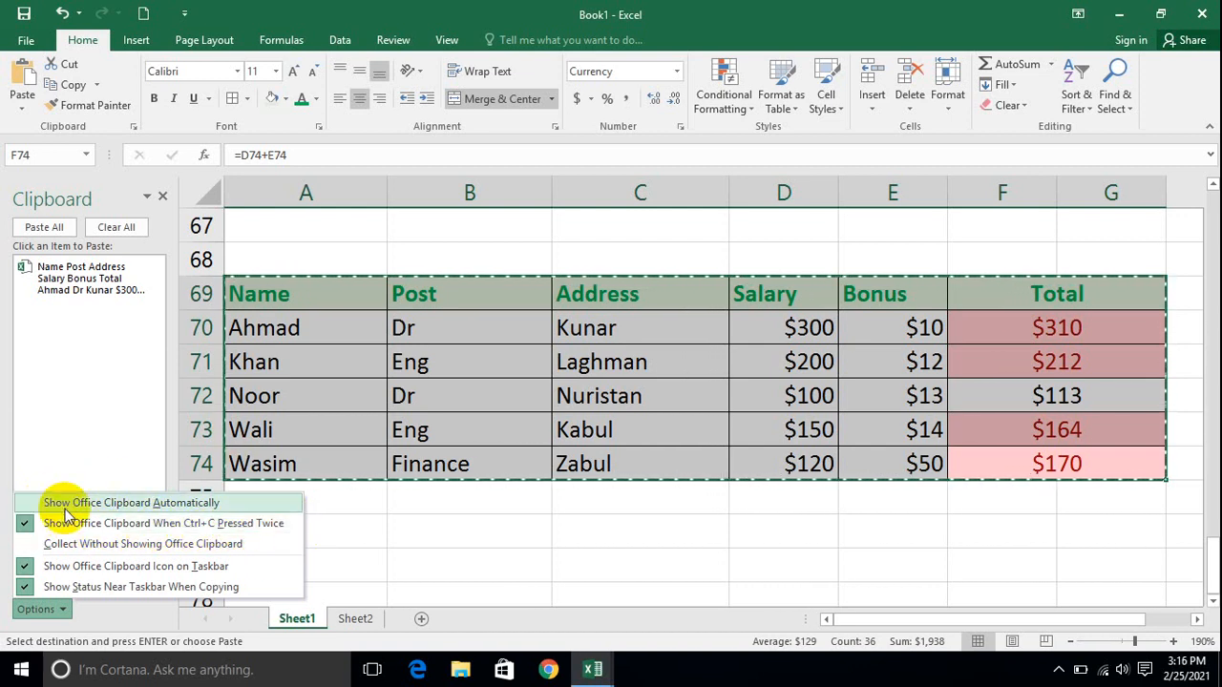
pyautogui.click(540, 497)
pyautogui.click(162, 195)
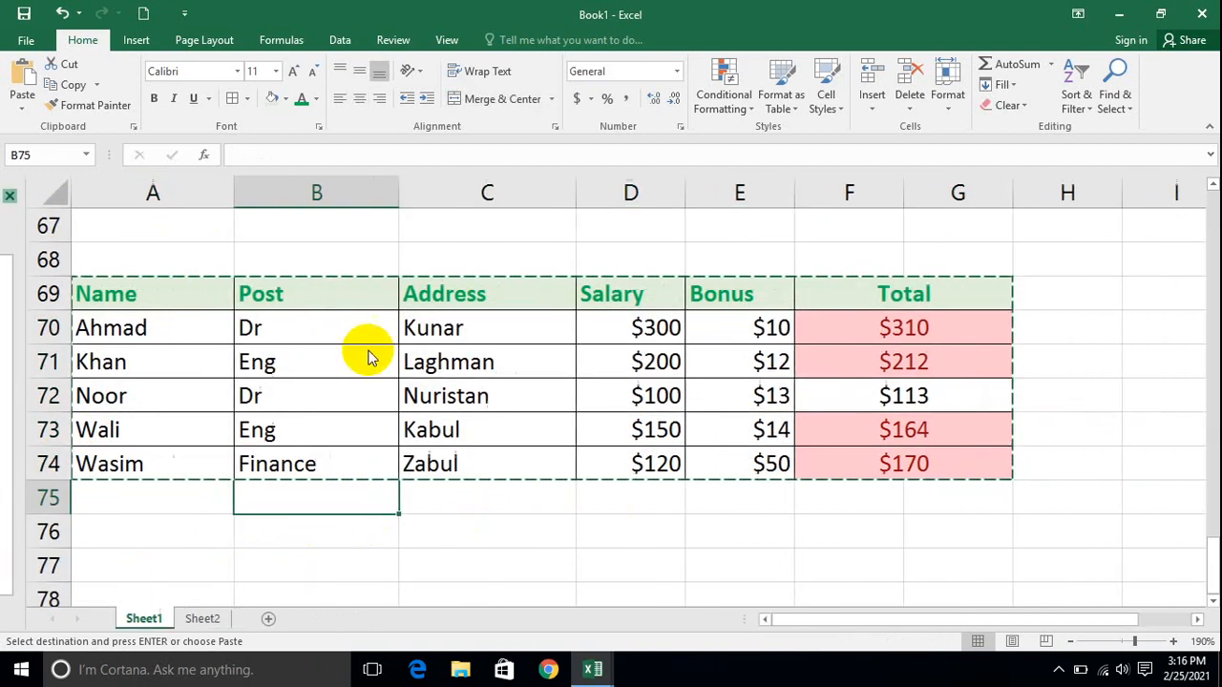
# Step: Copy the heading row A69:G69, repeating the copy twice in quick succession to bring up the Clipboard pane
pyautogui.moveTo(878, 293); pyautogui.dragTo(88, 297)
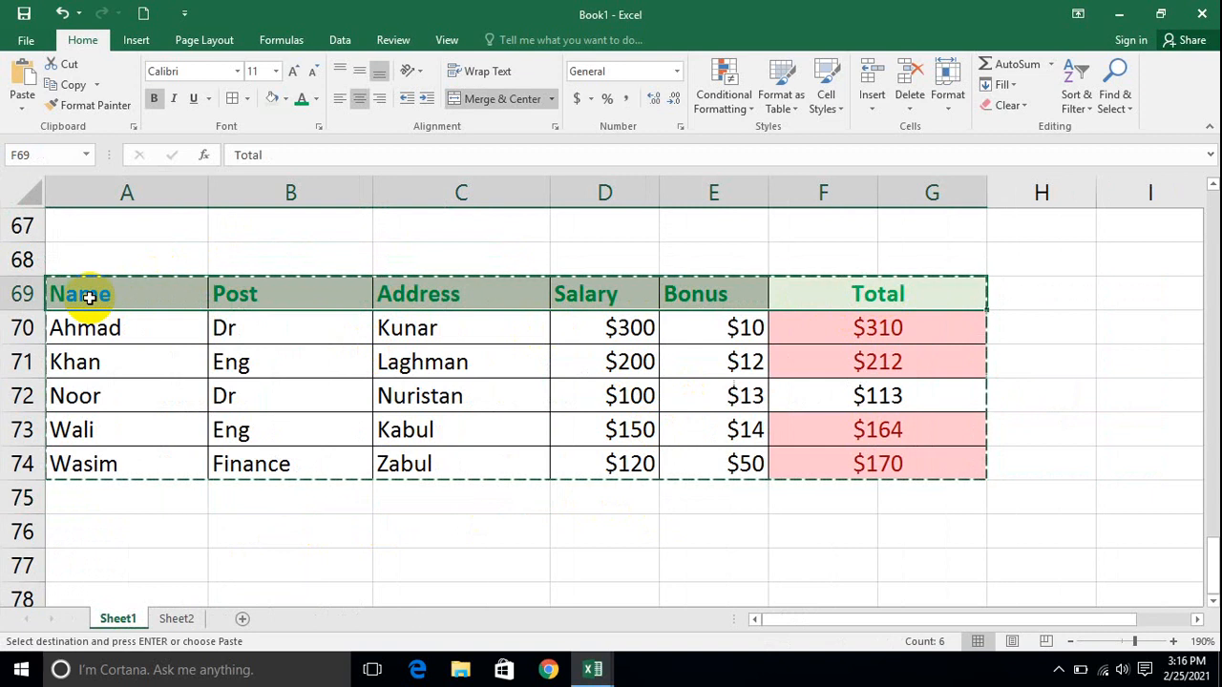
pyautogui.hotkey('ctrl', 'c')
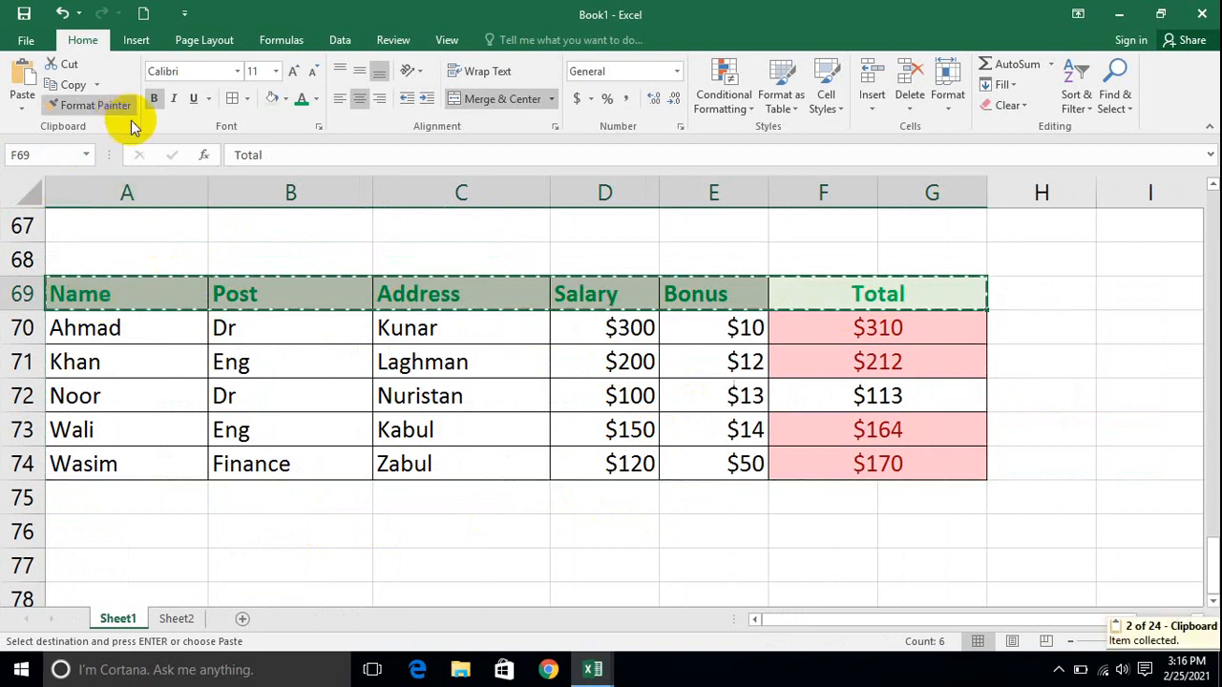
pyautogui.moveTo(935, 295); pyautogui.dragTo(114, 277)
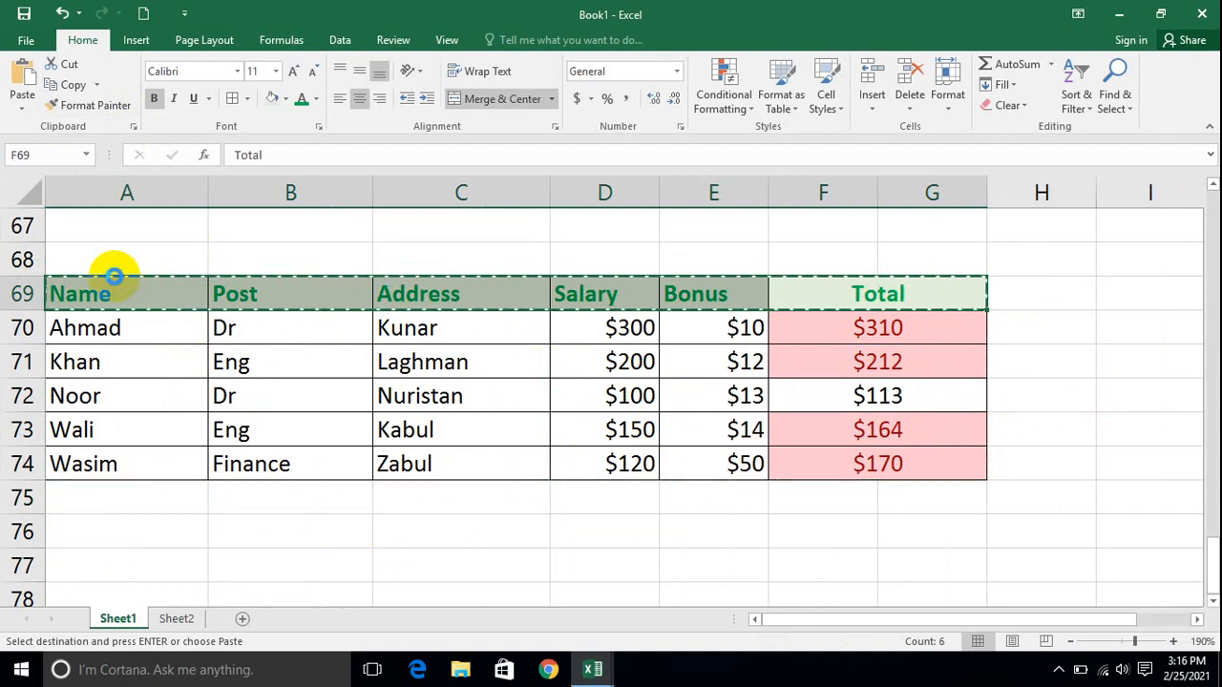
pyautogui.hotkey('ctrl', 'c')
pyautogui.hotkey('ctrl', 'c')
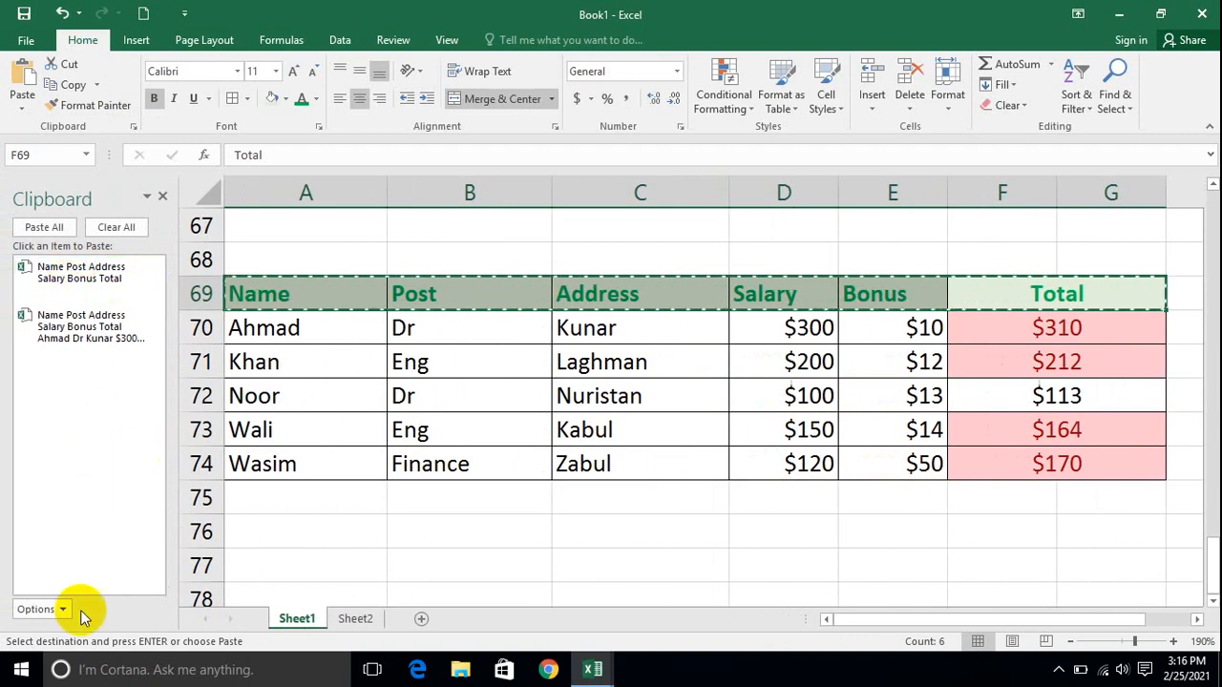
# Step: Review the Office Clipboard display options and reveal the Clipboard icon among the hidden taskbar icons
pyautogui.click(54, 620)
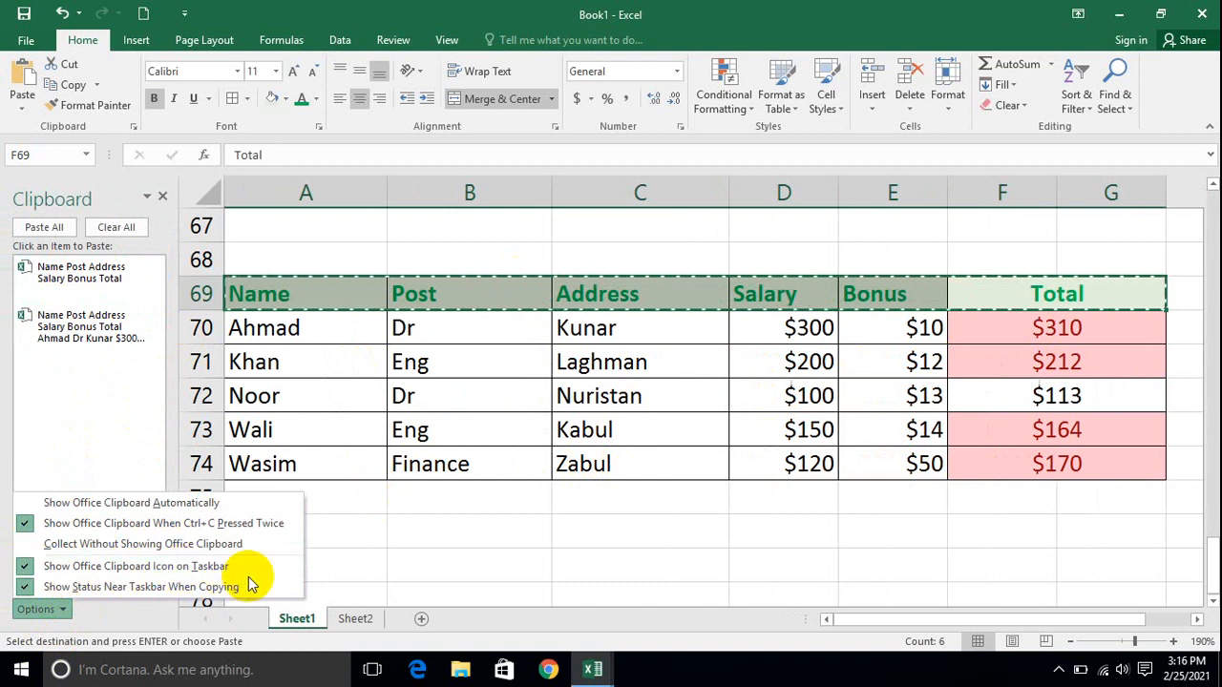
pyautogui.click(1058, 669)
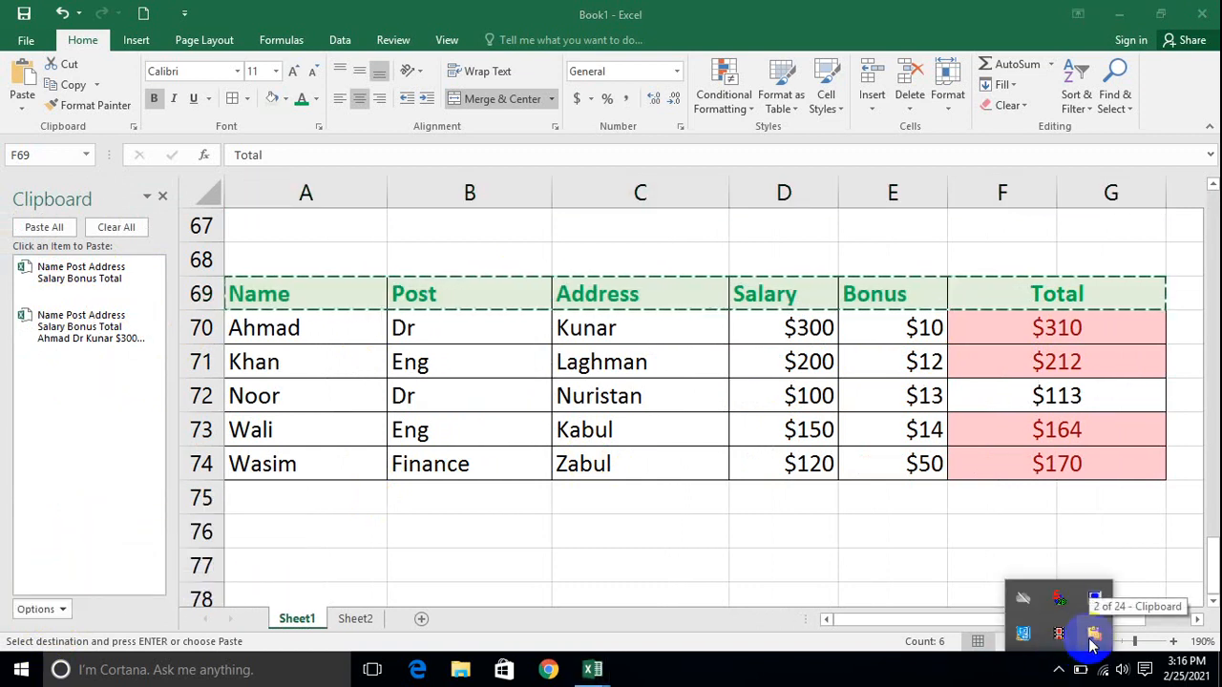
# Step: Move the Clipboard icon from the hidden icons onto the taskbar and review the Show Status Near Taskbar When Copying option
pyautogui.moveTo(1098, 642); pyautogui.dragTo(1084, 680)
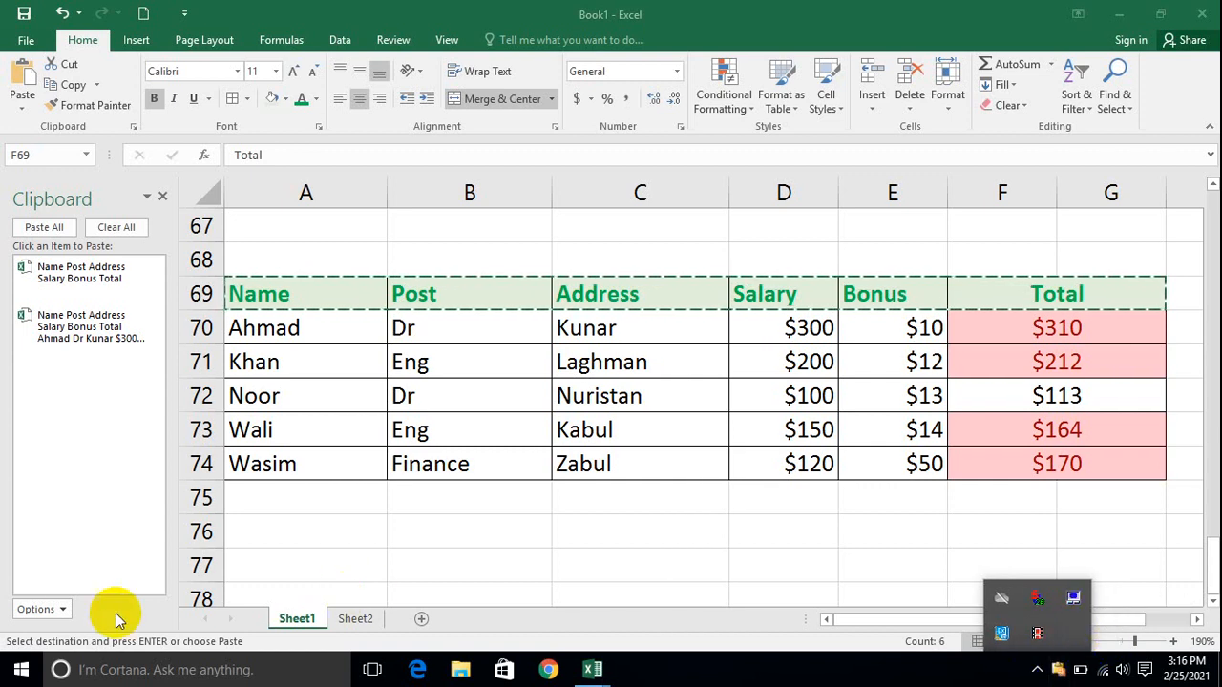
pyautogui.click(53, 611)
pyautogui.click(53, 611)
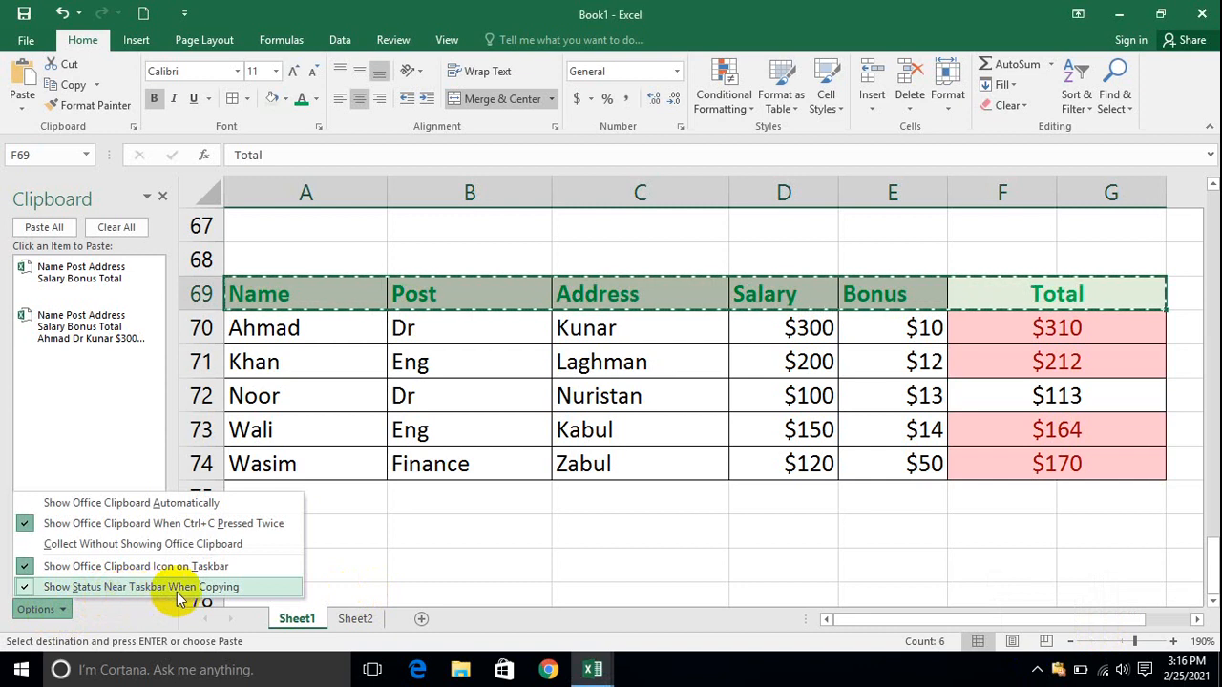
pyautogui.click(573, 532)
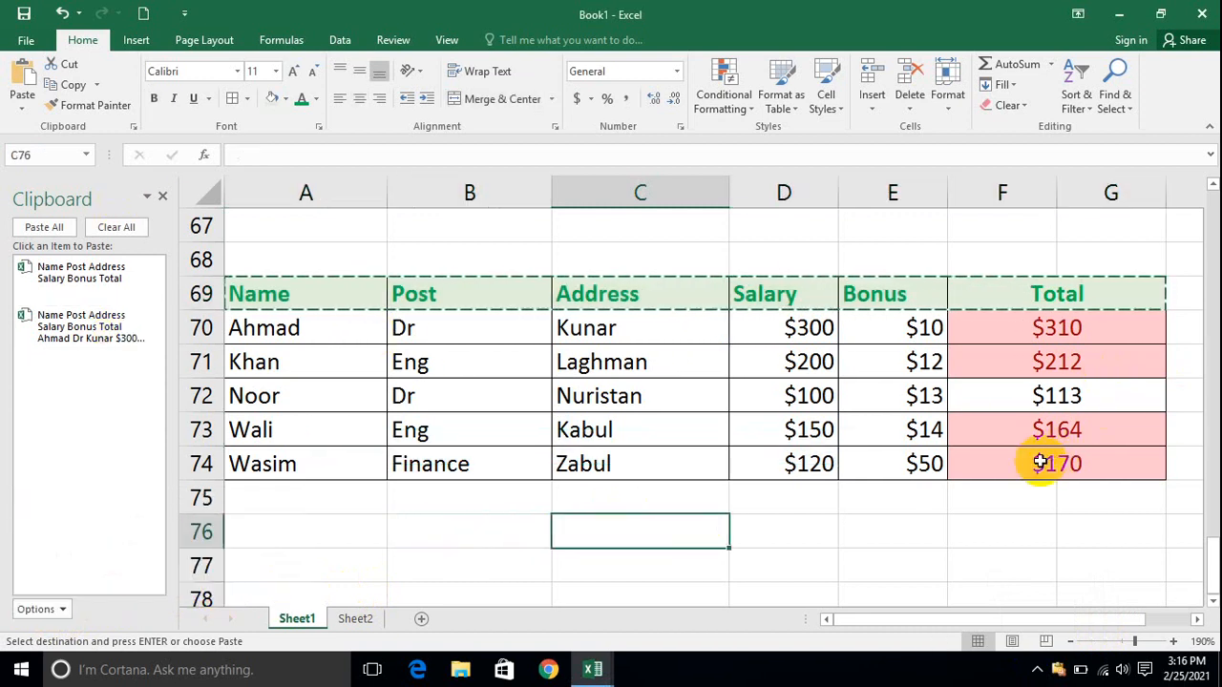
# Step: Copy the last table row A74:G74 to the Office Clipboard
pyautogui.moveTo(1040, 463); pyautogui.dragTo(240, 468)
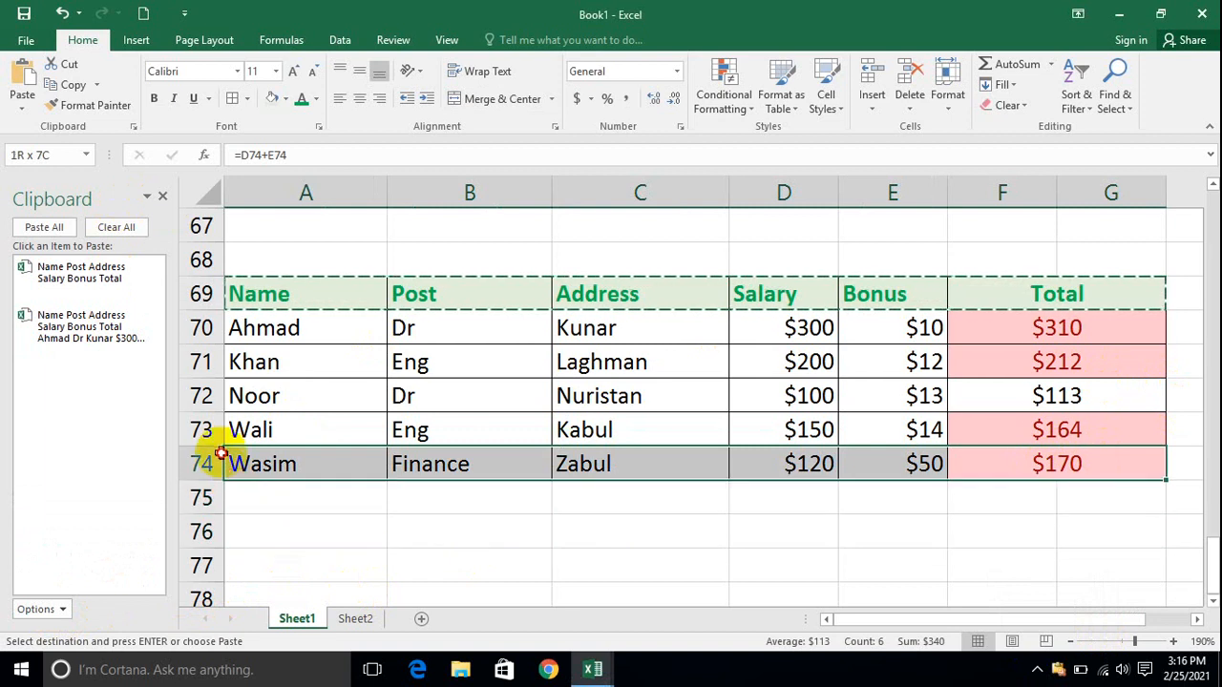
pyautogui.click(75, 85)
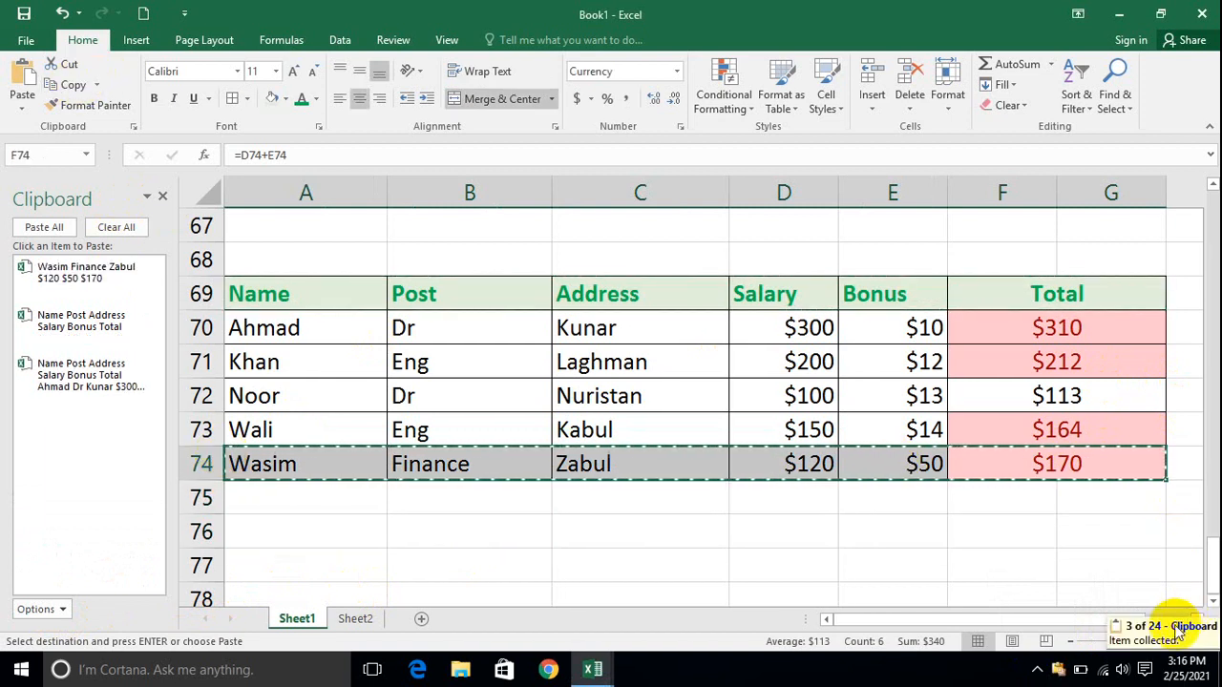
# Step: Clear all collected items from the Office Clipboard and close the Clipboard pane
pyautogui.click(131, 233)
pyautogui.click(162, 198)
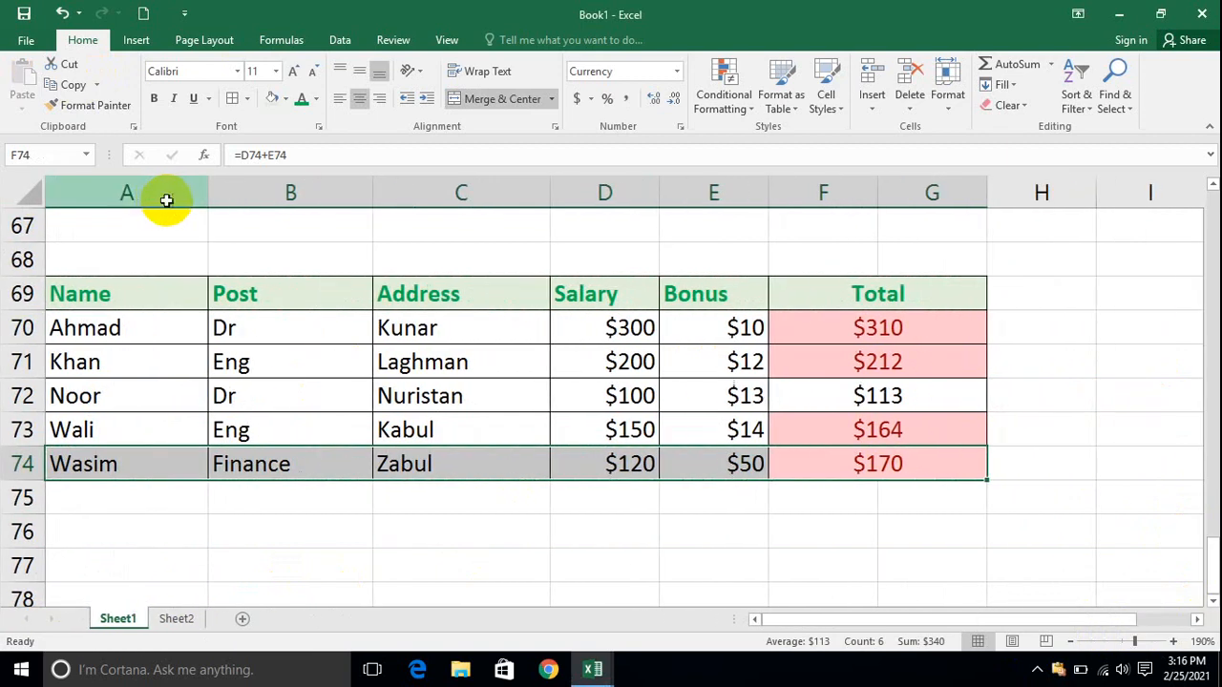
# Step: Reopen the Clipboard pane and close it again, repeating this a second time
pyautogui.click(134, 128)
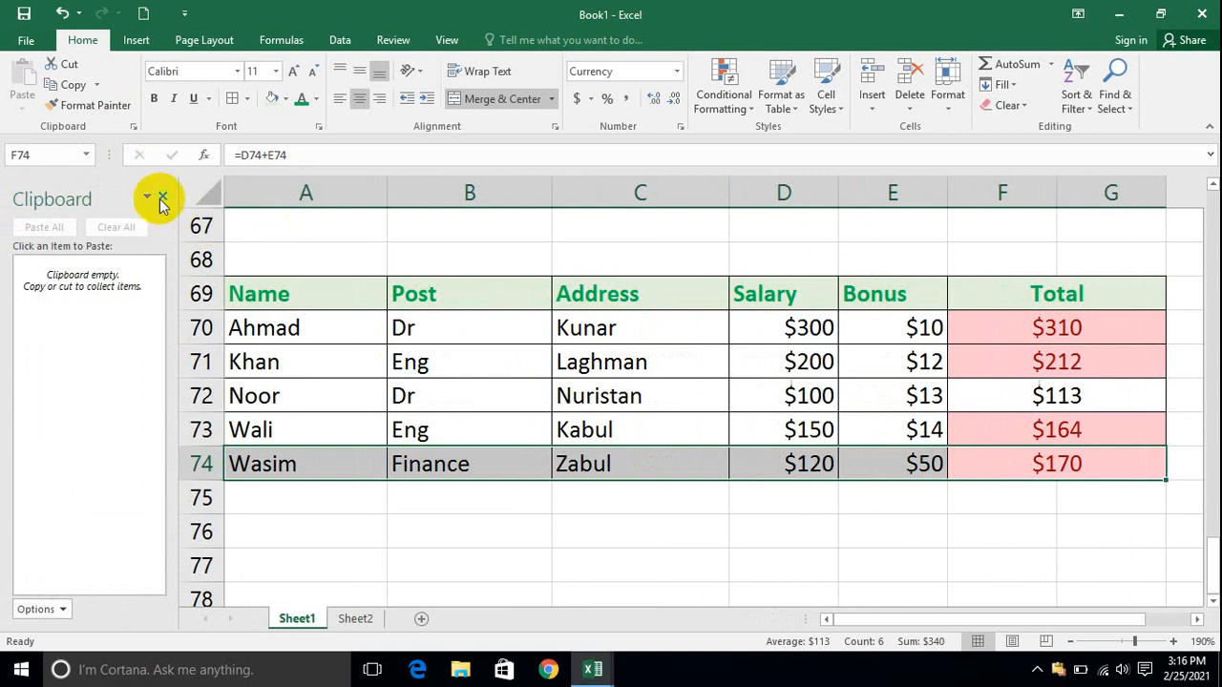
pyautogui.click(162, 198)
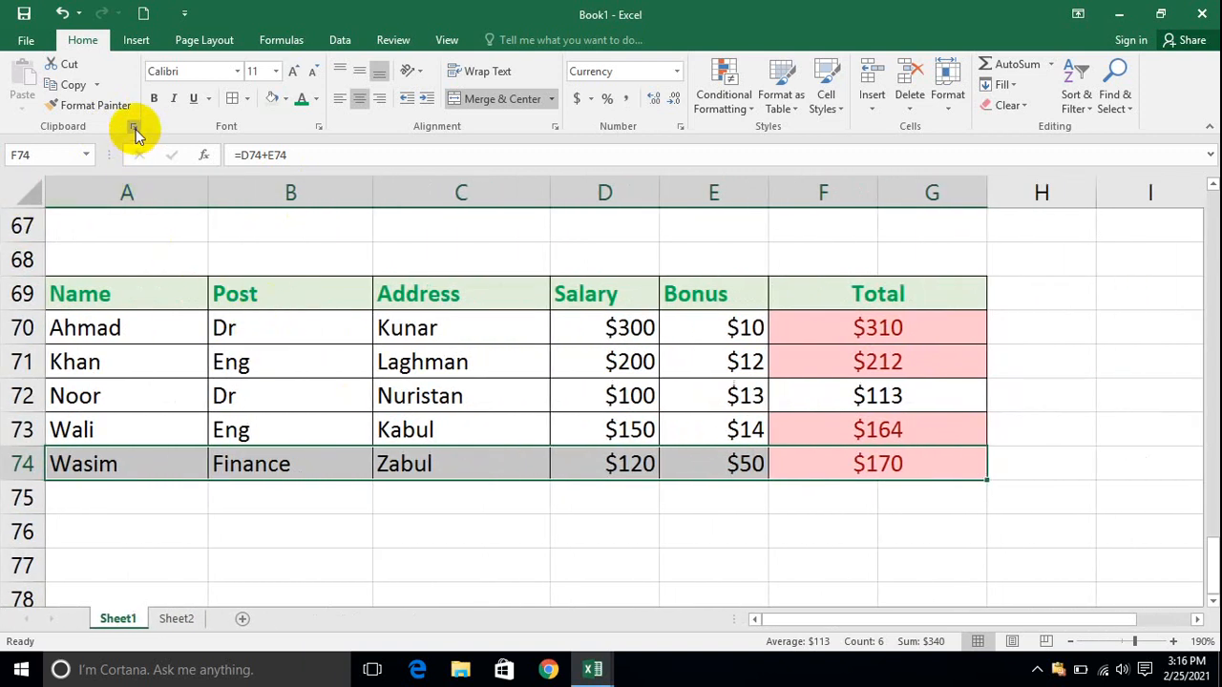
pyautogui.click(134, 128)
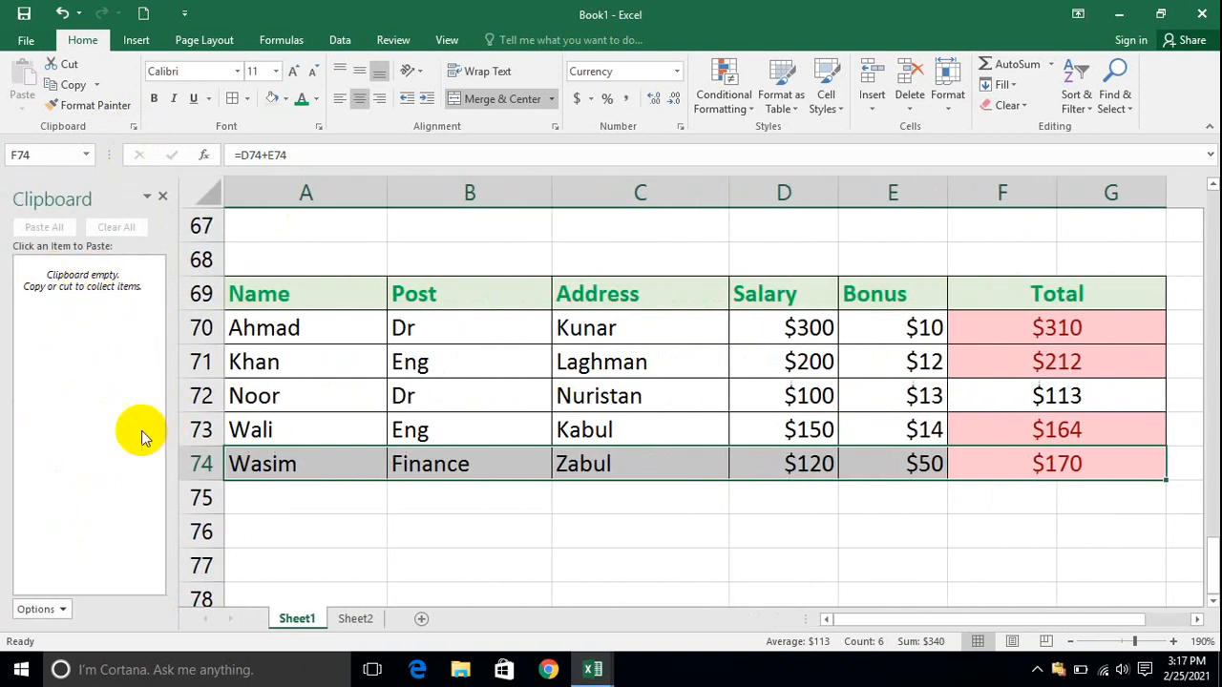
pyautogui.click(164, 198)
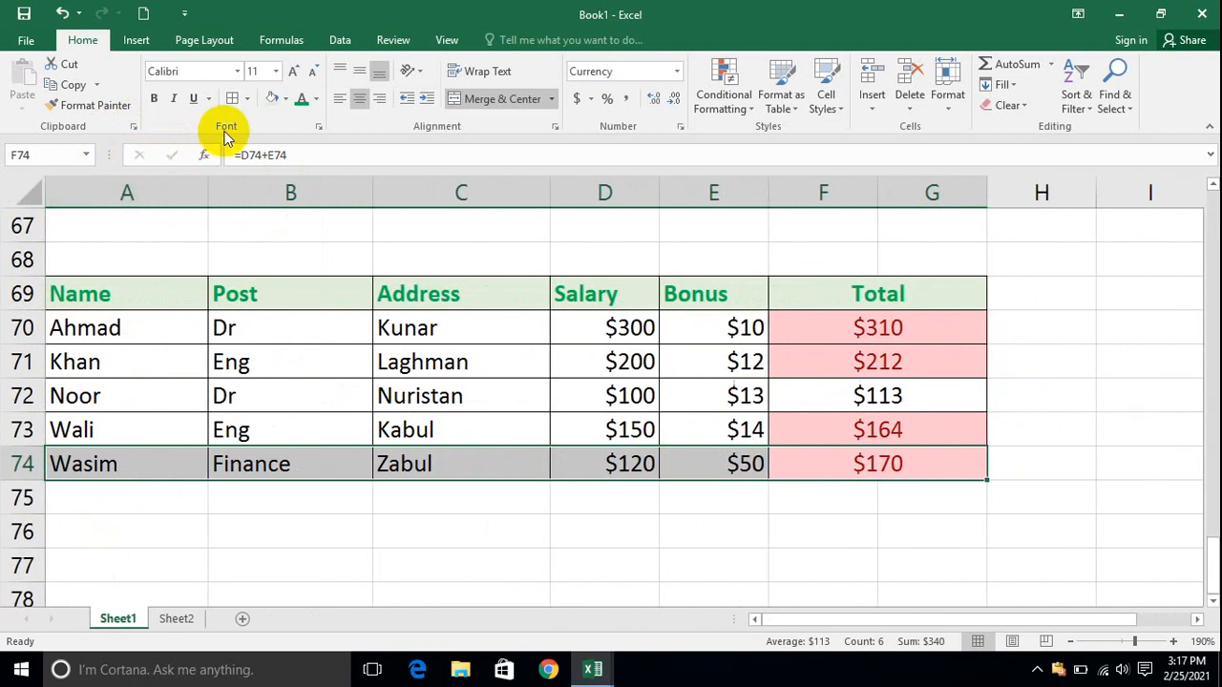